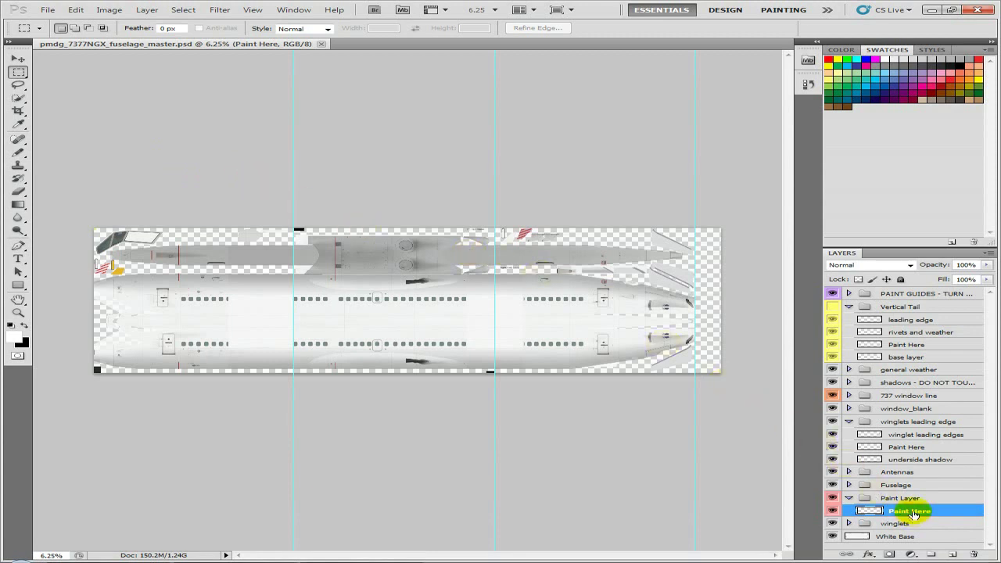
- Open the 335px-Monarch_airlines_80s_logo_svg image from the Photos folder as its own document in Photoshop
click(361, 561)
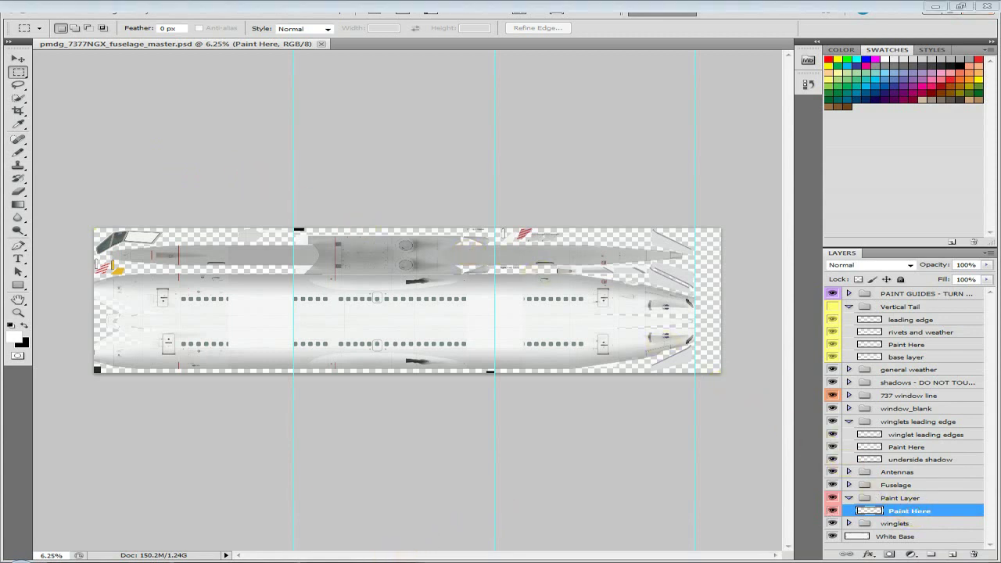
click(234, 561)
double_click(519, 252)
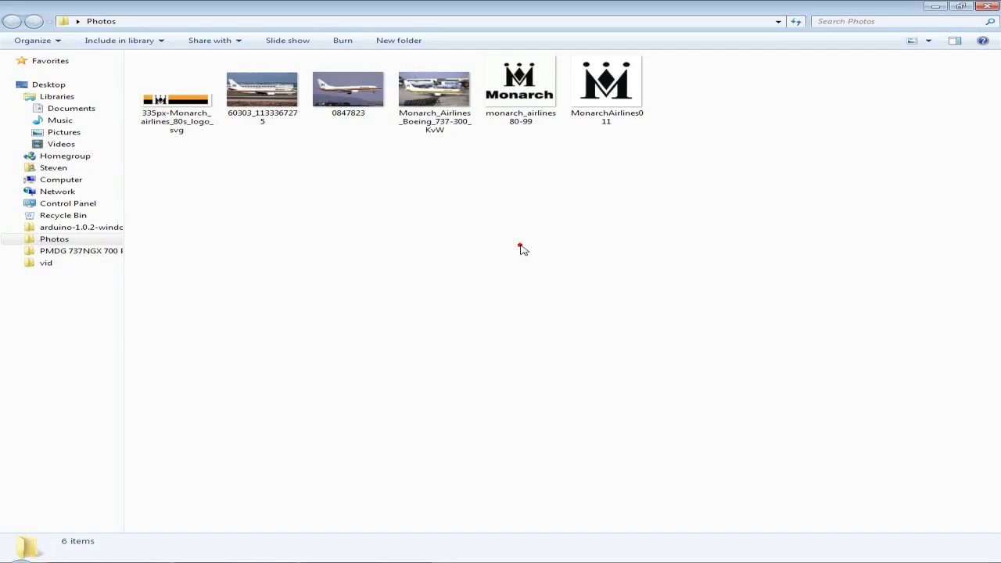
drag(202, 115, 369, 49)
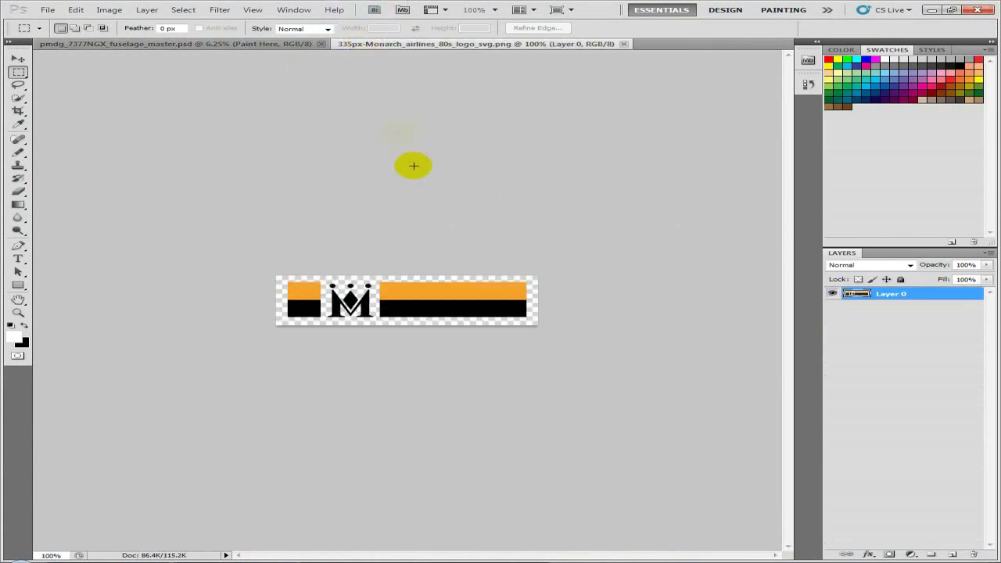
- Sample the orange of the logo's upper stripe as foreground colour and swatch, and close the logo document
scroll(444, 292, up, 17)
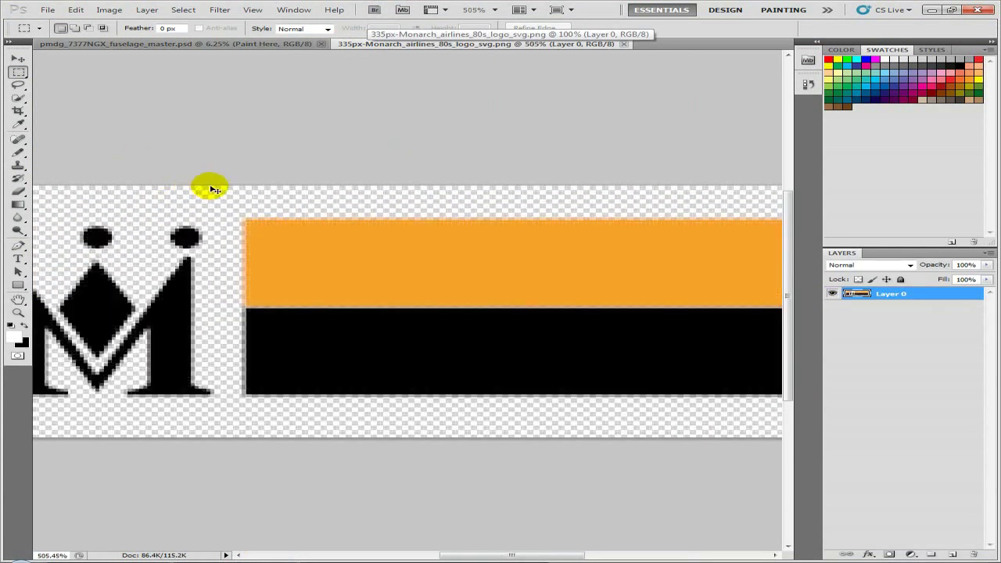
click(18, 125)
click(420, 262)
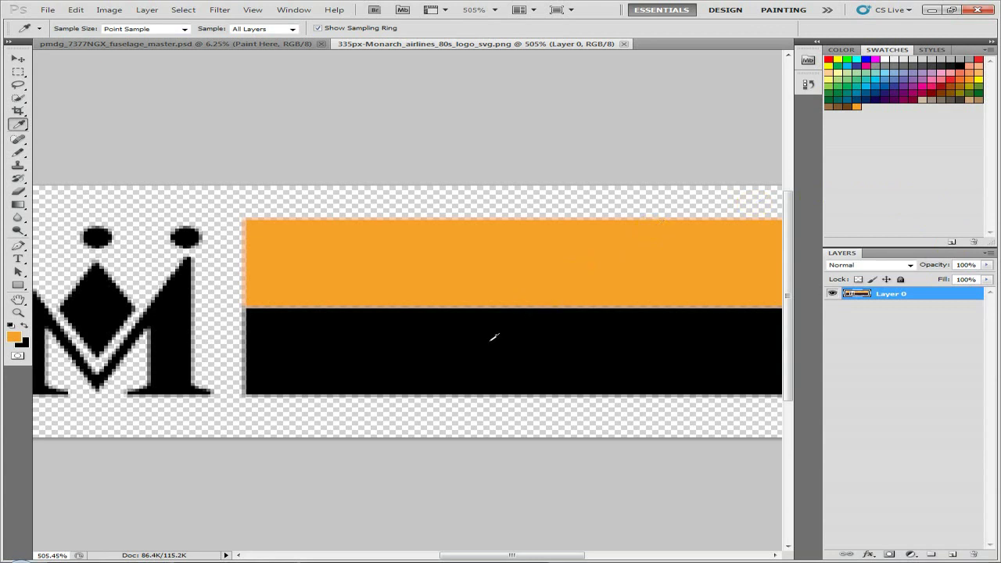
click(623, 45)
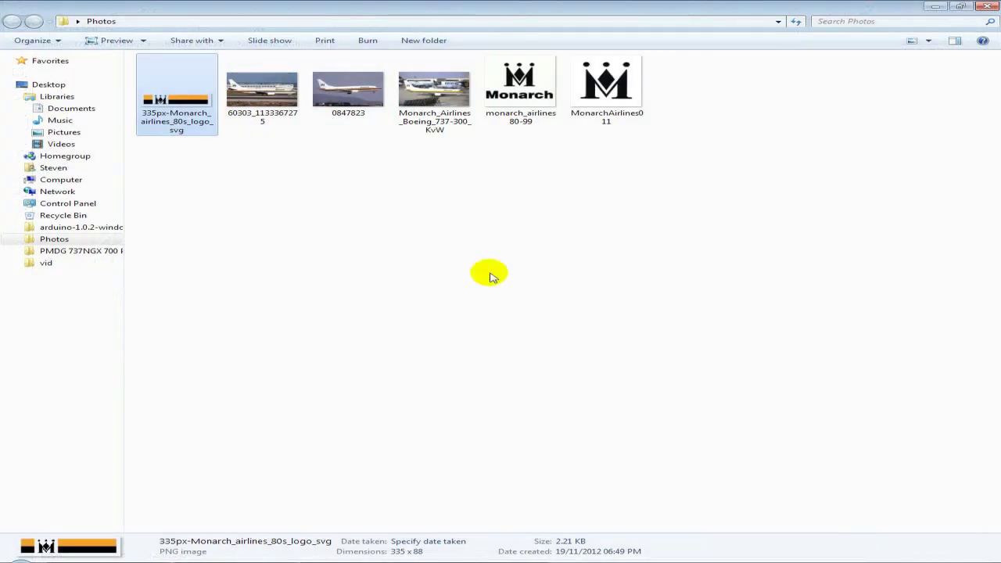
click(268, 118)
click(928, 40)
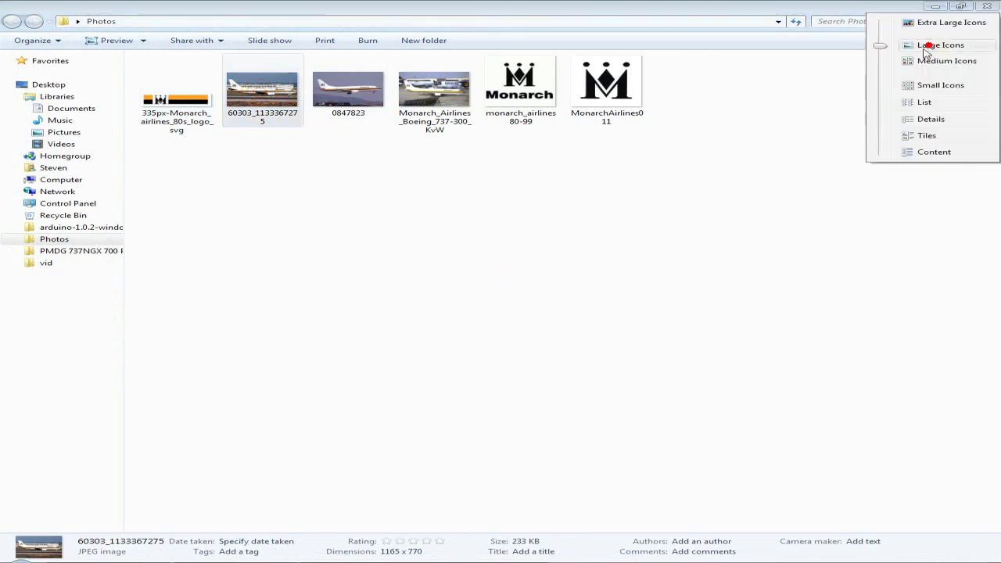
click(926, 19)
double_click(477, 115)
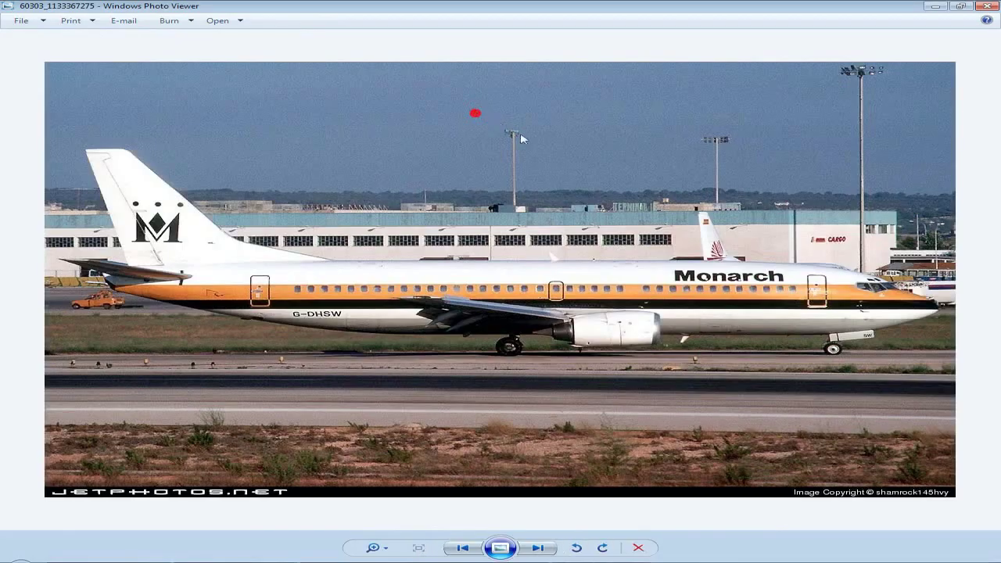
scroll(320, 318, up, 8)
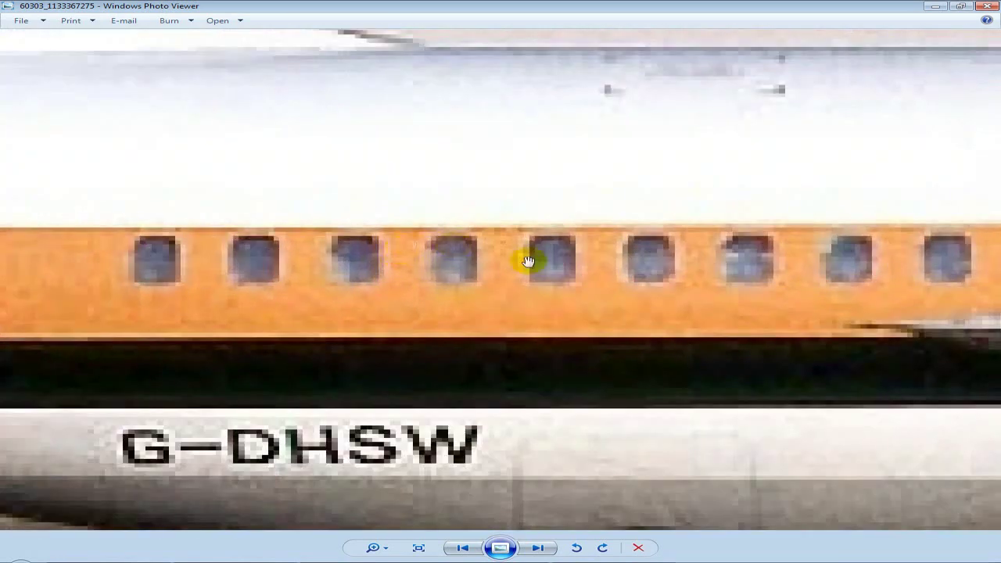
drag(604, 281, 217, 284)
drag(438, 283, 366, 284)
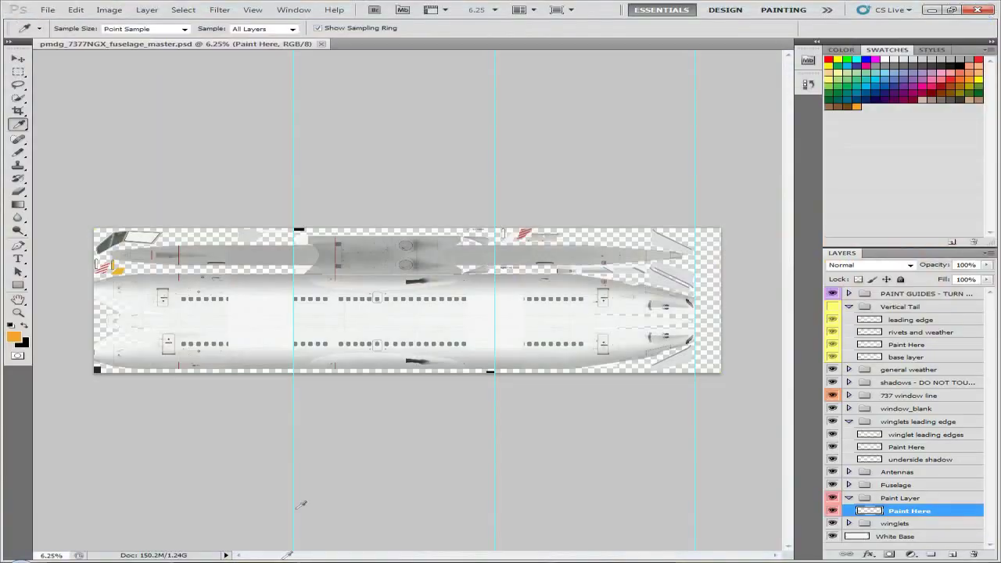
- Switch to Photoshop and ready the Rectangular Marquee tool at the forward cabin windows on the lower fuselage side
right_click(380, 554)
click(372, 553)
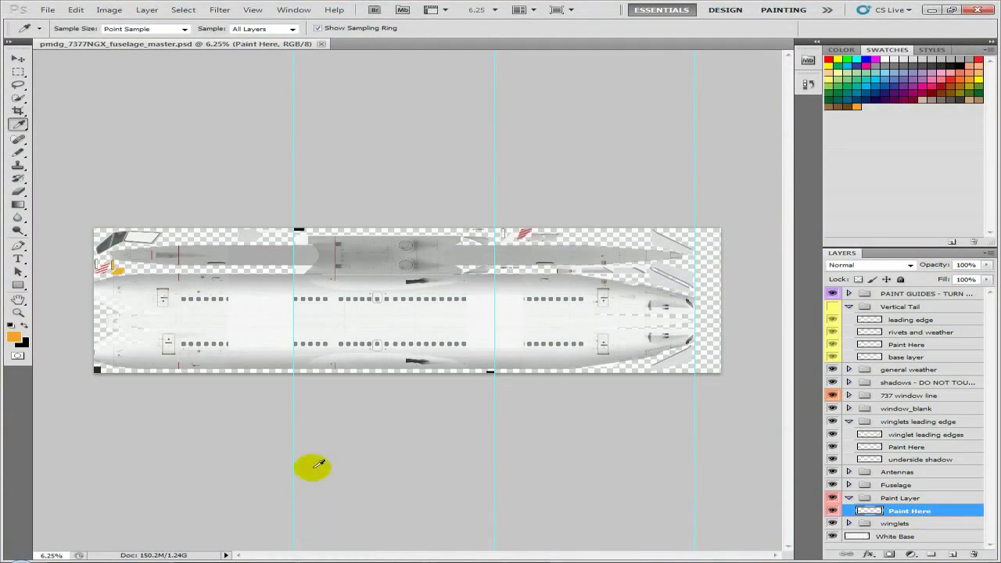
scroll(274, 349, up, 3)
drag(215, 344, 437, 346)
scroll(376, 351, up, 6)
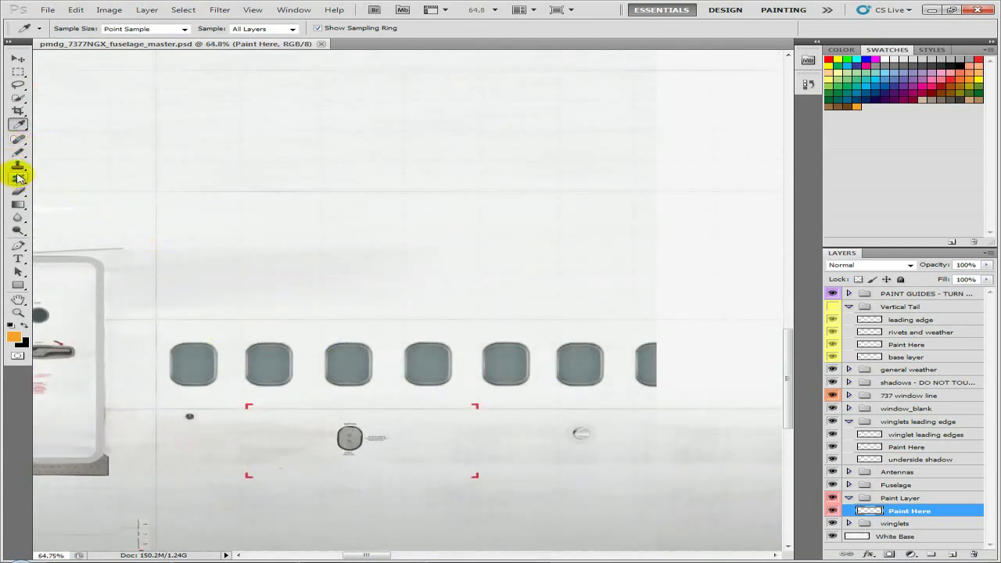
click(18, 73)
click(166, 311)
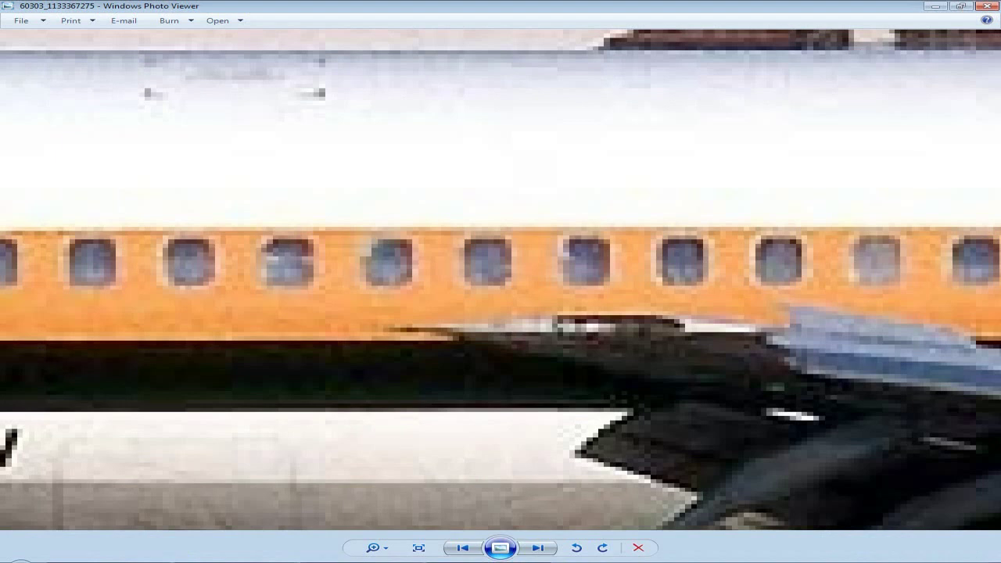
- Switch to the aircraft photo and examine the stripe's height against the doors, the cabin windows and the nose
drag(187, 366, 762, 356)
drag(300, 352, 594, 358)
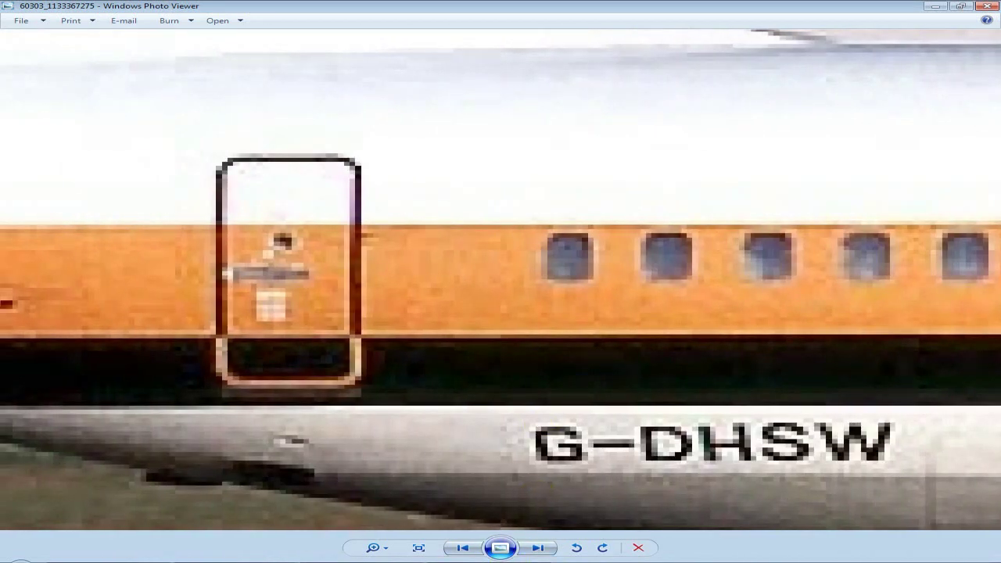
drag(766, 334, 351, 320)
scroll(335, 317, down, 8)
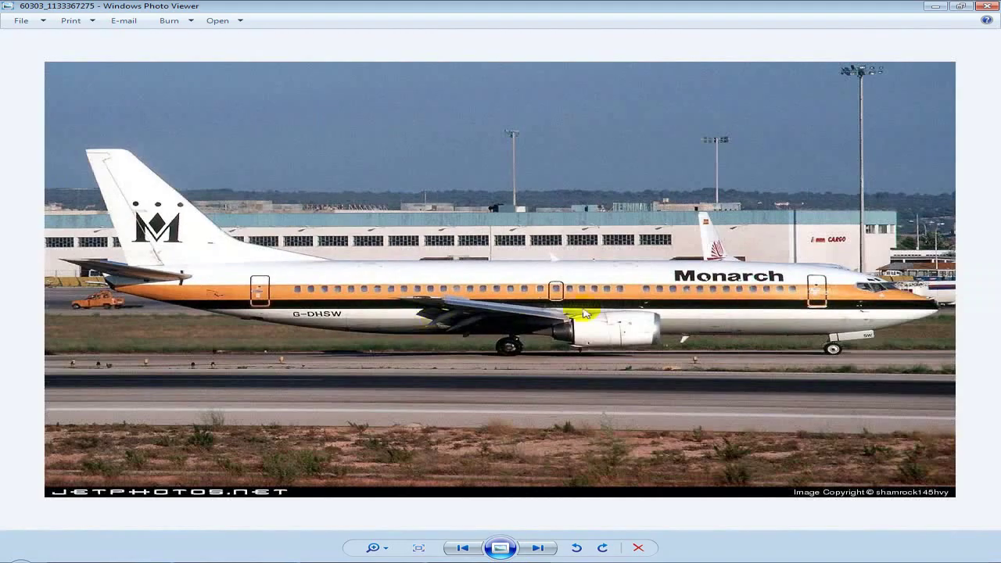
scroll(852, 285, up, 5)
drag(860, 290, 558, 336)
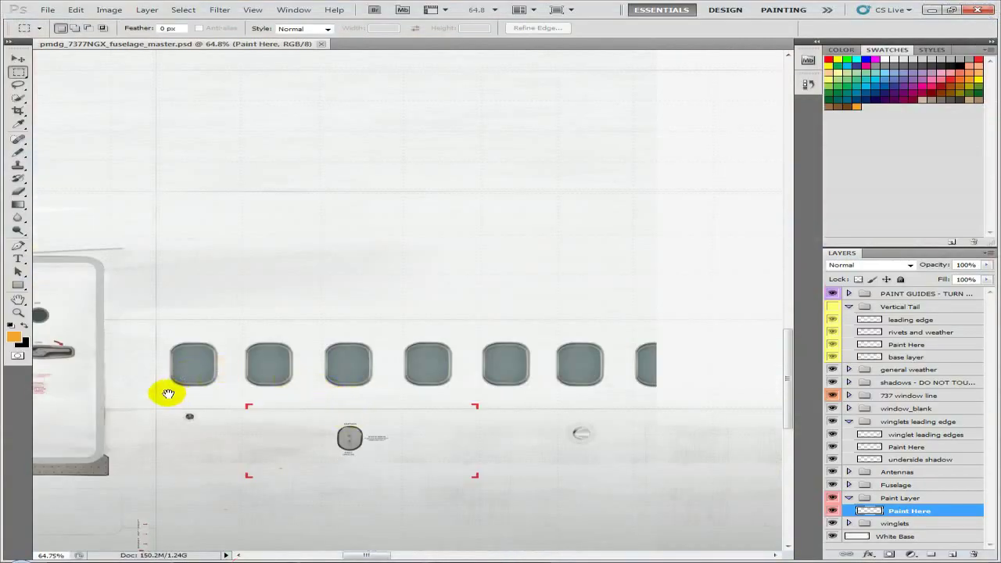
- Select a rectangular band across the lower fuselage side's forward door and first windows, and paint it orange with a 500 px brush
drag(165, 393, 469, 357)
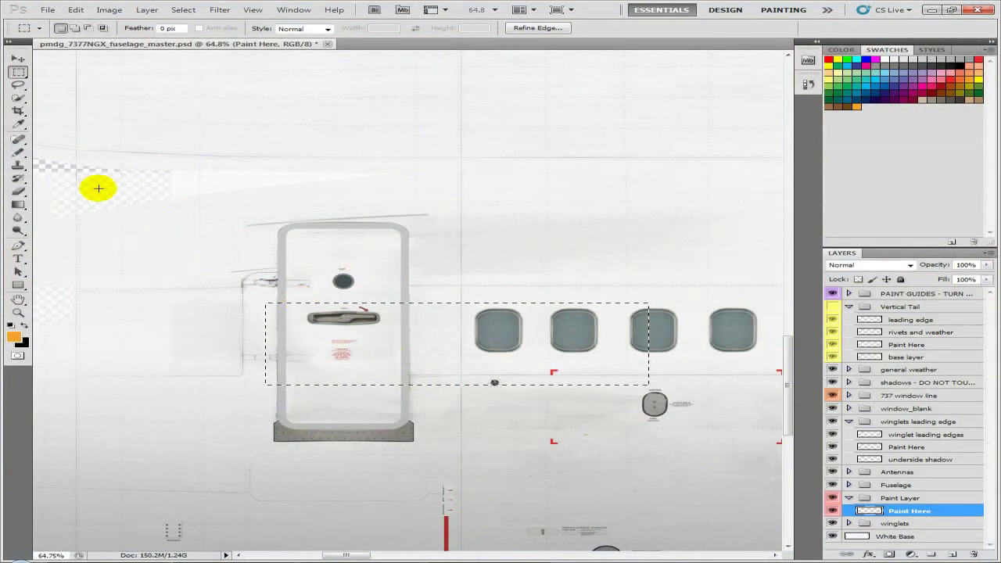
click(20, 153)
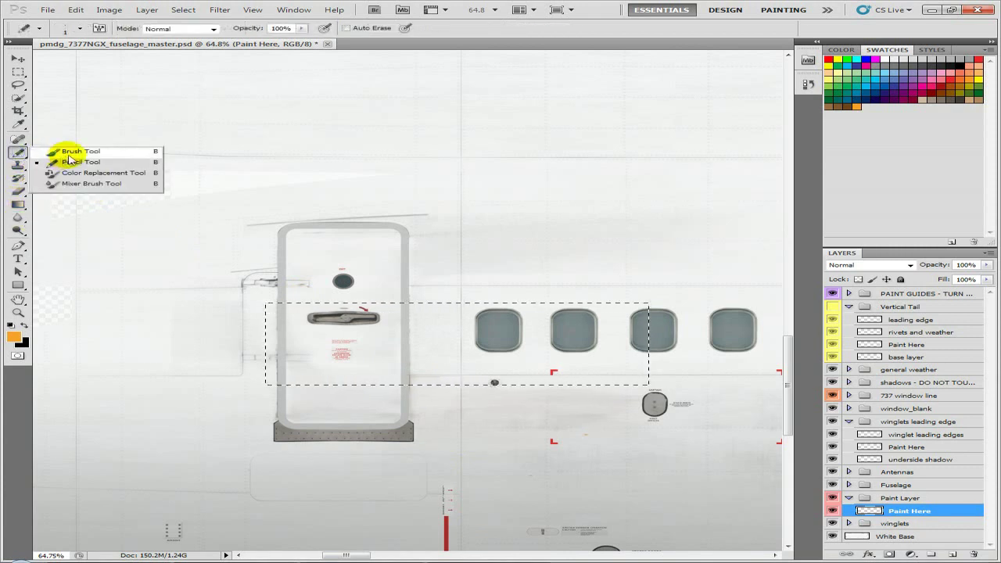
click(68, 154)
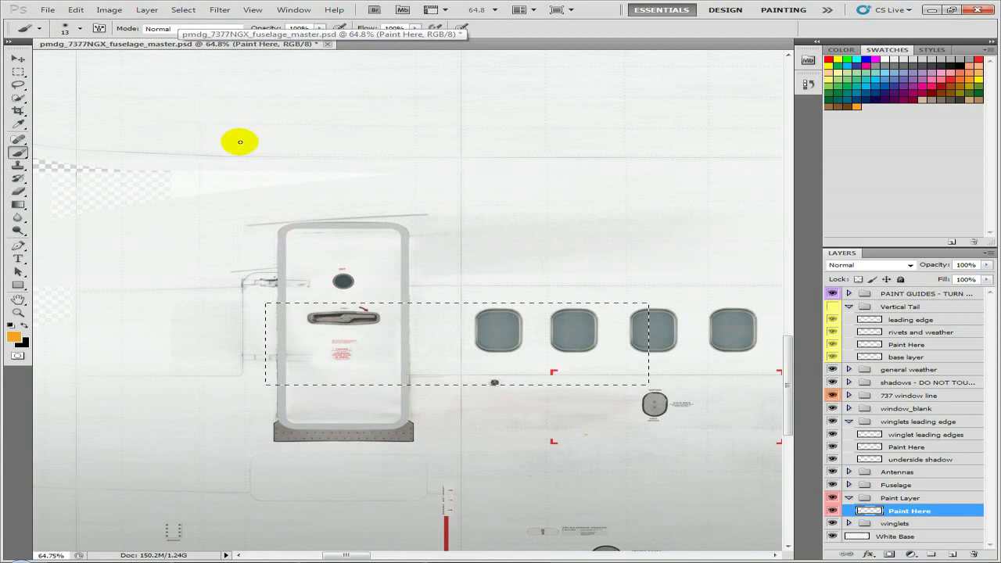
key(bracketright)
key(bracketright)
key(bracketright)
key(bracketright)
key(bracketright)
key(bracketright)
key(bracketright)
key(bracketright)
key(bracketright)
key(bracketright)
key(bracketright)
key(bracketright)
key(bracketright)
key(bracketright)
key(bracketright)
key(bracketright)
key(bracketright)
drag(267, 300, 616, 327)
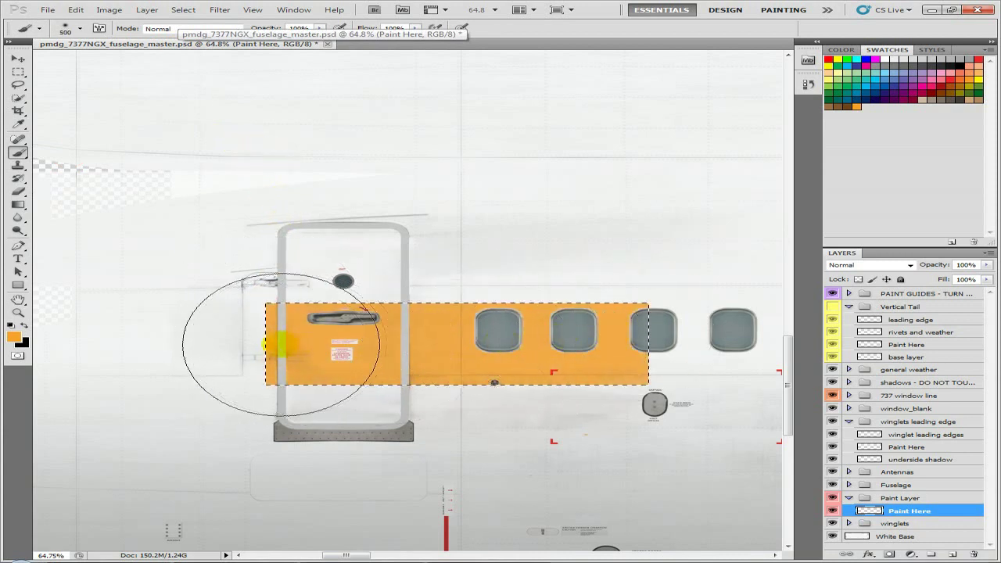
drag(604, 334, 328, 340)
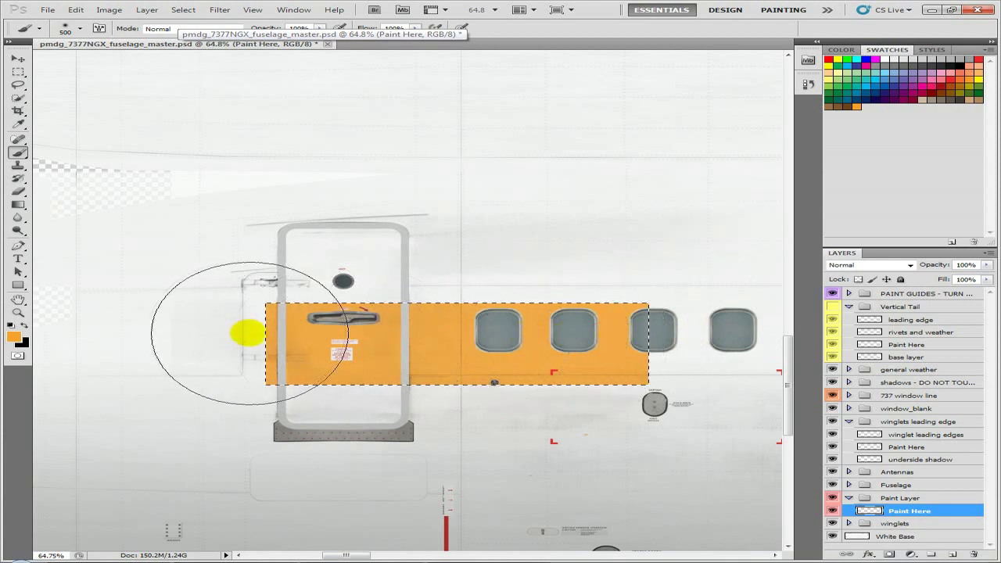
- Stretch the orange band horizontally to 1666.87% width, from beyond the nose to past the tail, and deselect it
click(19, 61)
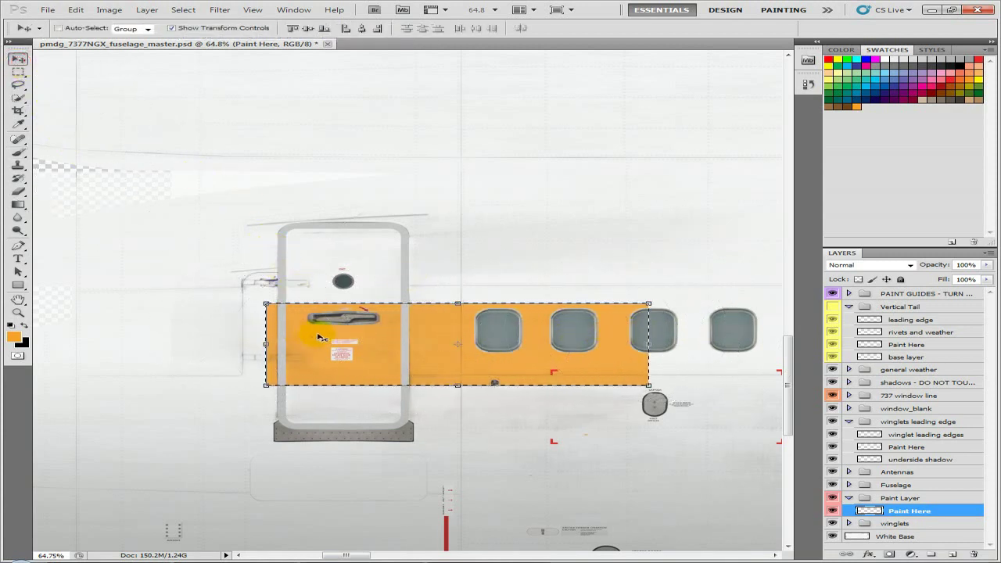
scroll(318, 337, down, 8)
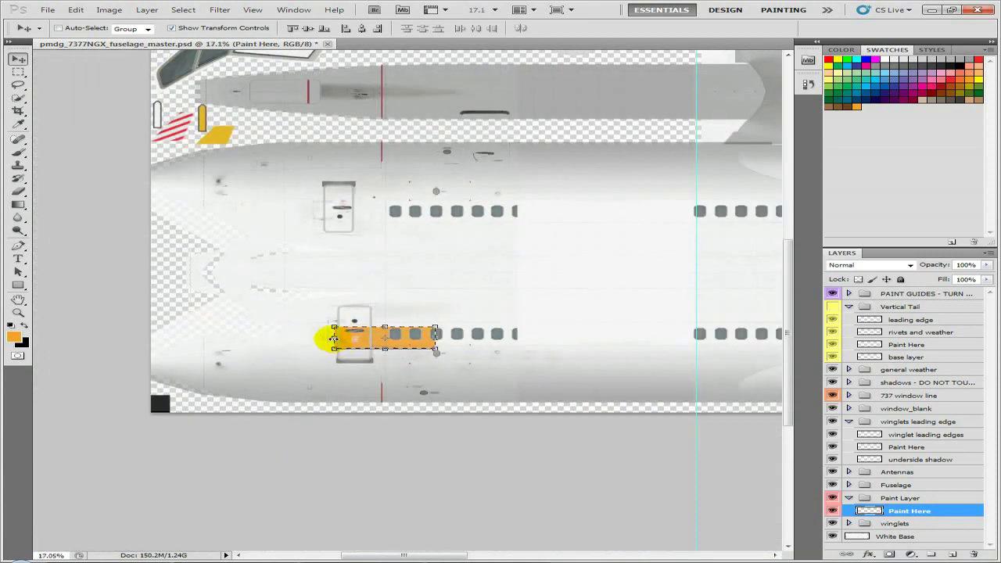
drag(334, 338, 136, 342)
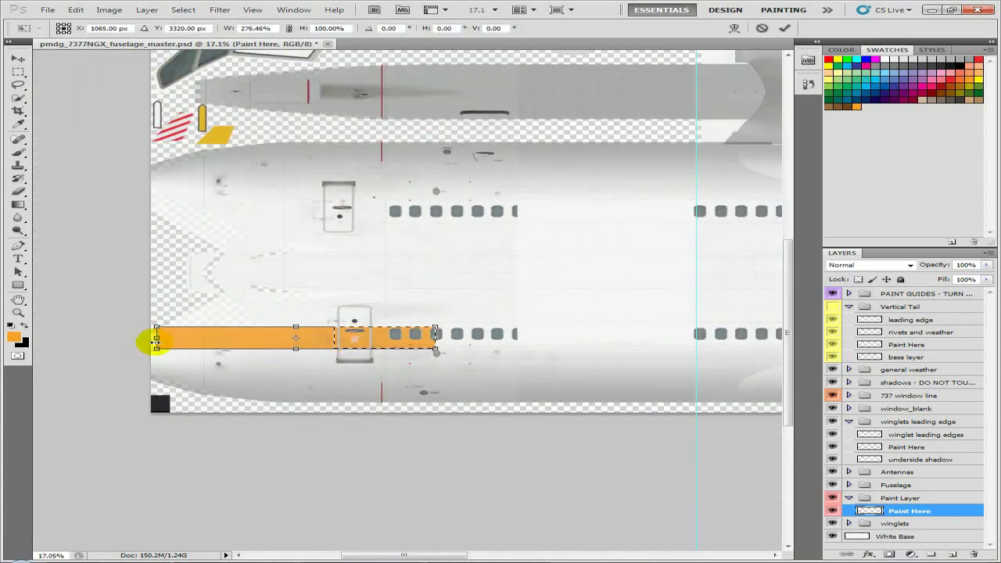
drag(142, 342, 142, 342)
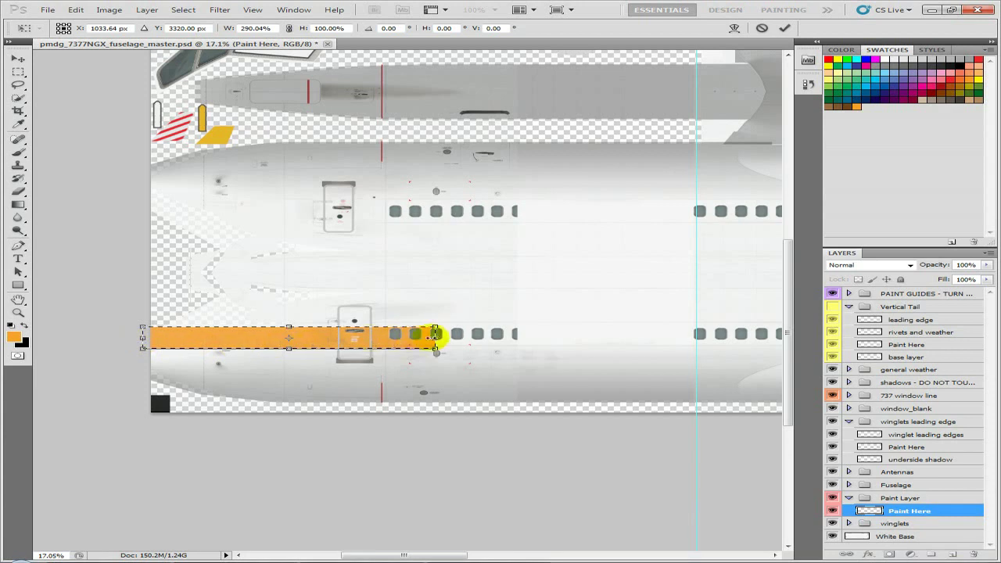
drag(671, 327, 746, 334)
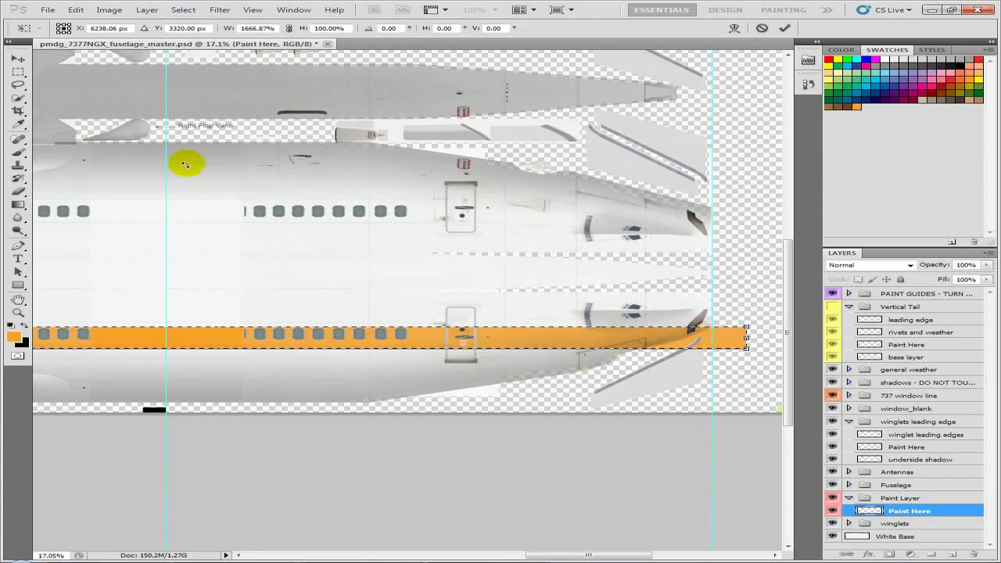
key(Return)
key(ctrl+d)
- Check the dark stripe in the aircraft photo and select a matching rectangle directly below the orange stripe across the forward door's base
drag(182, 388, 625, 391)
drag(214, 402, 735, 402)
drag(259, 401, 409, 397)
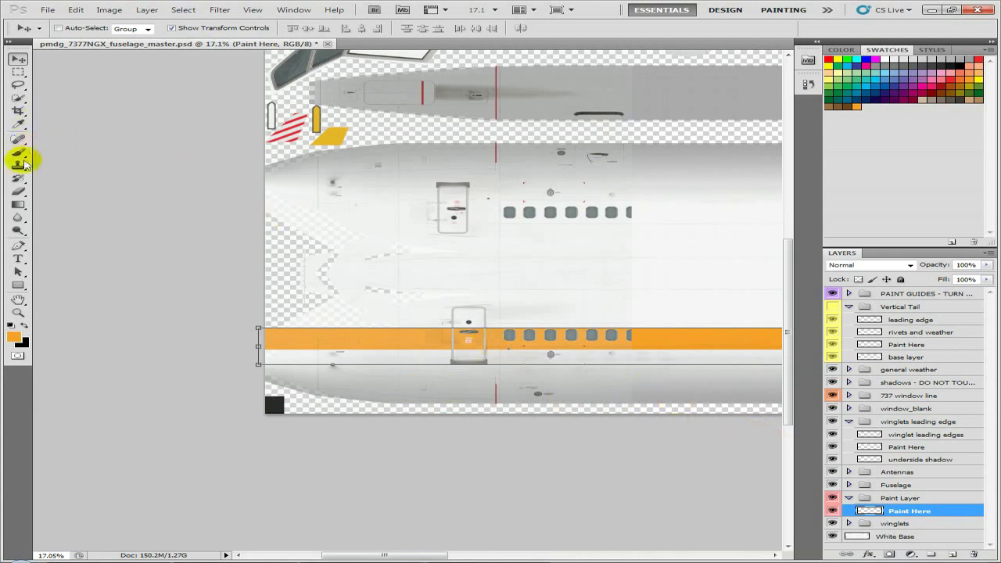
click(17, 71)
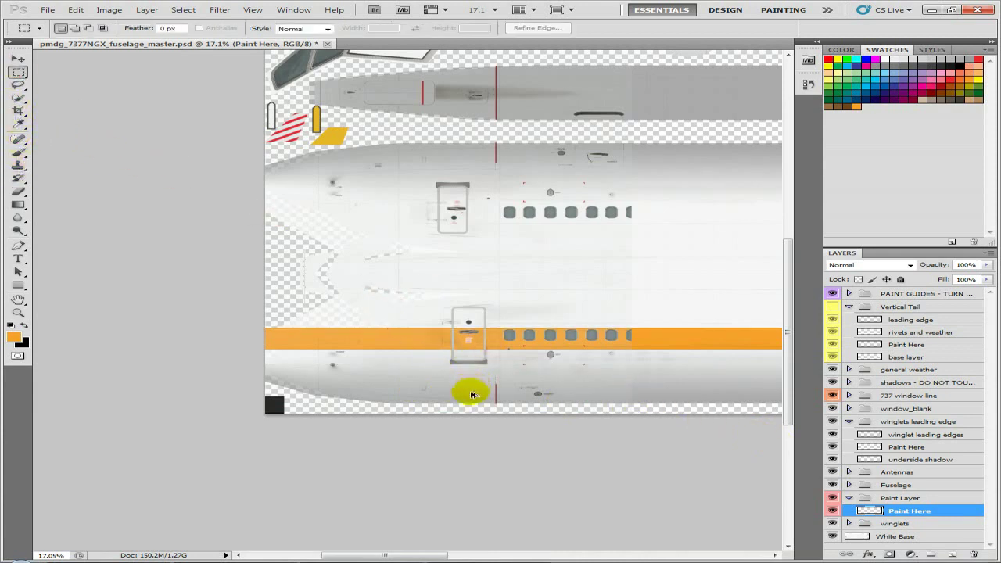
scroll(467, 391, up, 5)
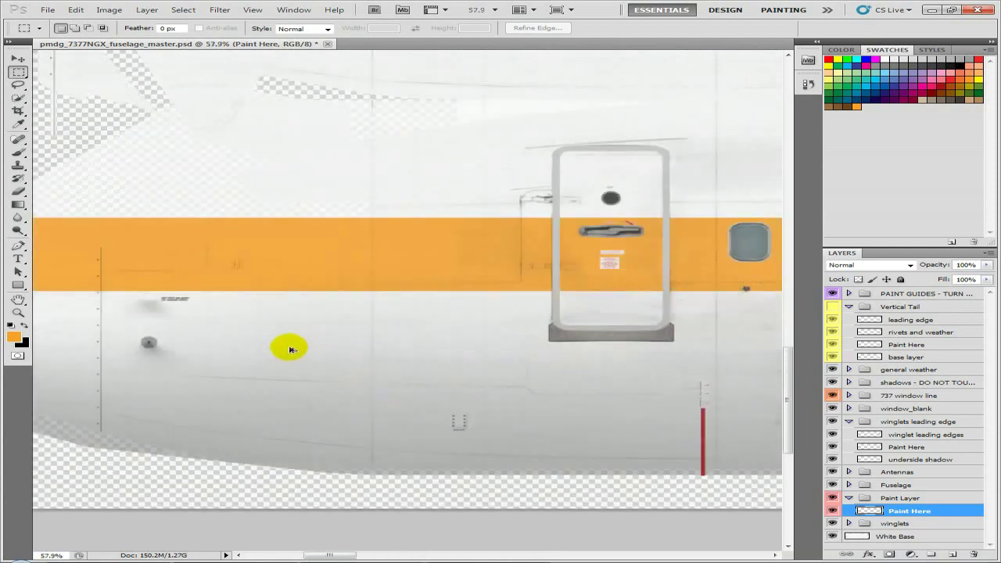
scroll(289, 349, up, 3)
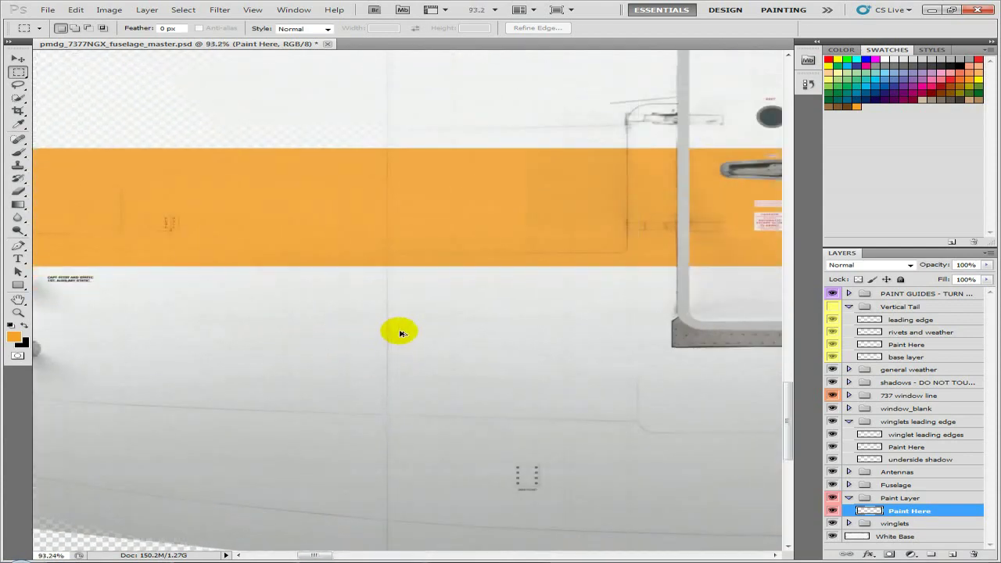
key(alt+Tab)
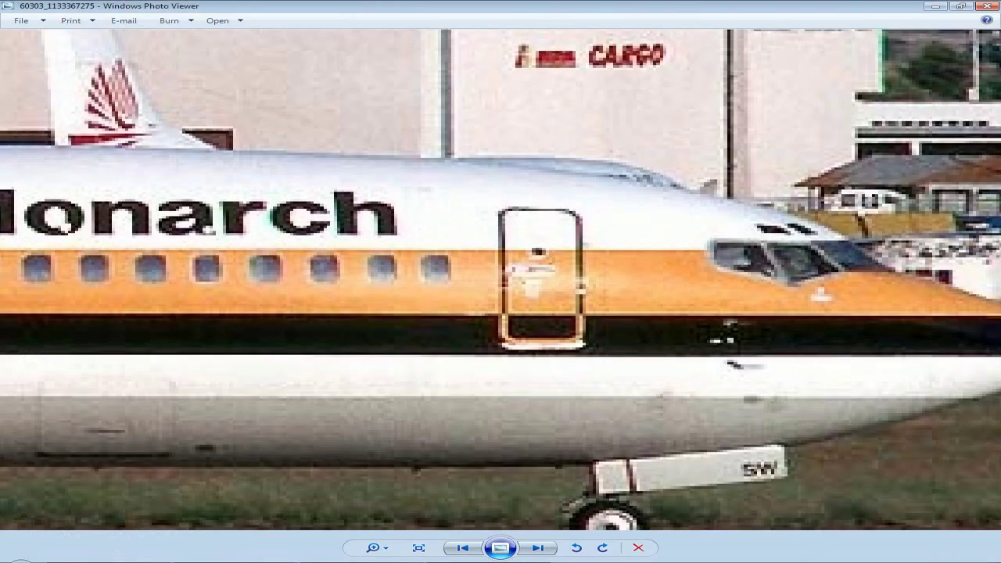
key(alt+Tab)
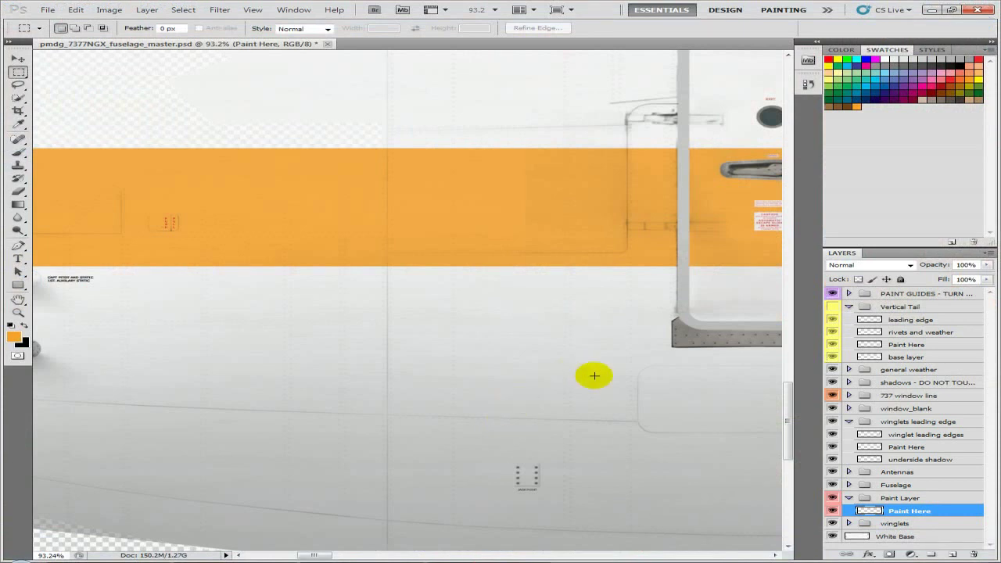
drag(672, 369, 330, 384)
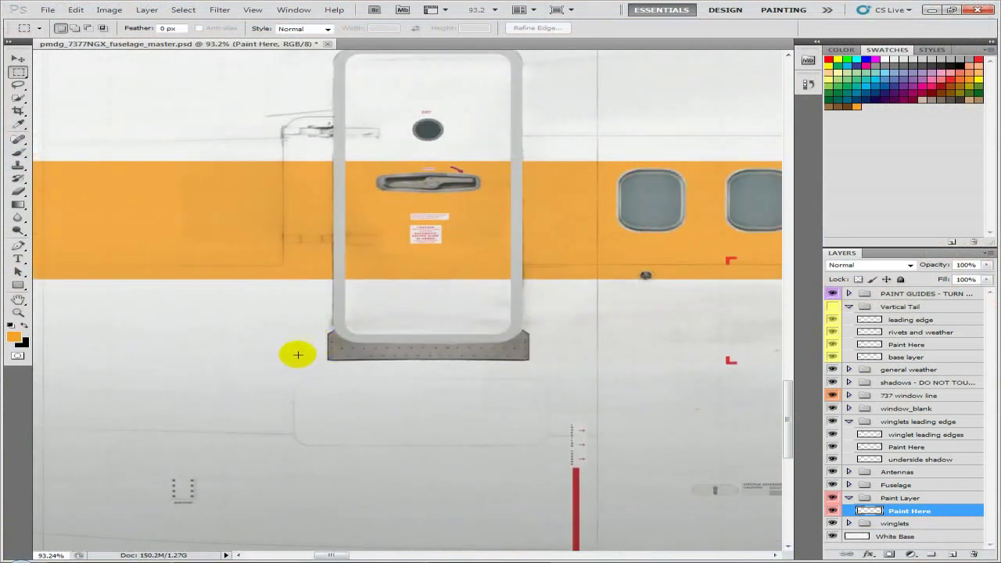
drag(596, 325, 602, 285)
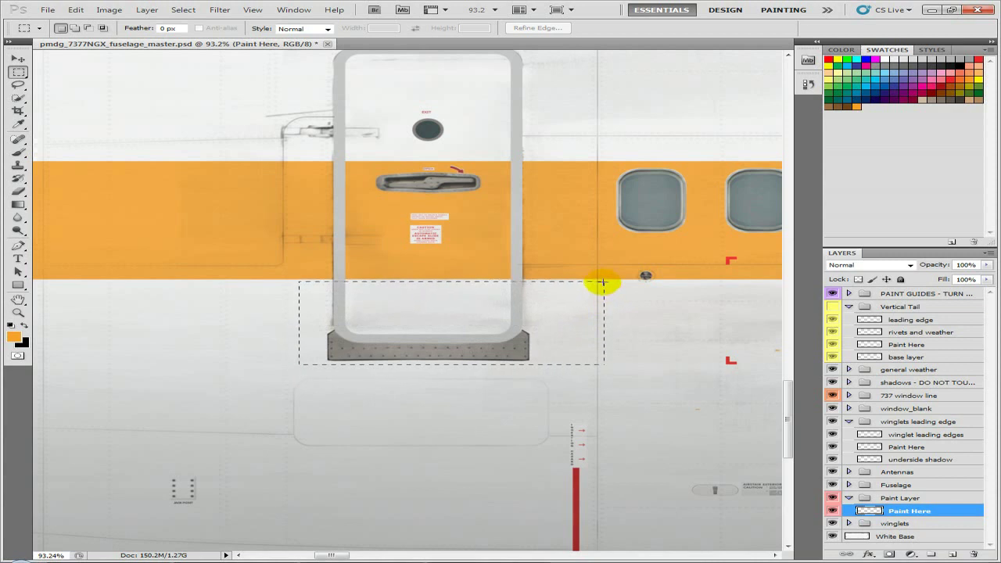
drag(603, 279, 603, 279)
scroll(602, 282, up, 8)
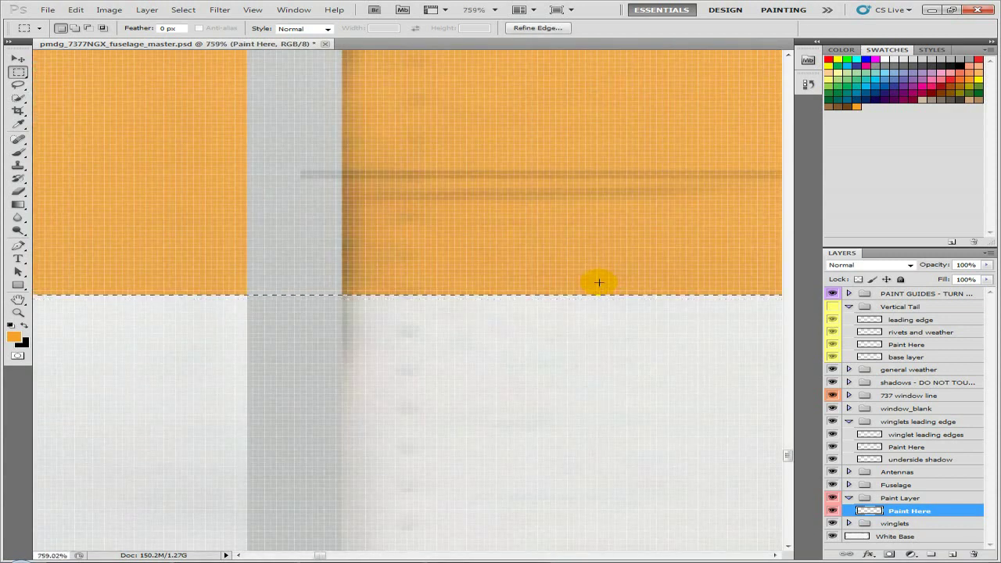
- Paint the selected rectangle across the forward door's base black with the 500 px brush
scroll(599, 282, down, 9)
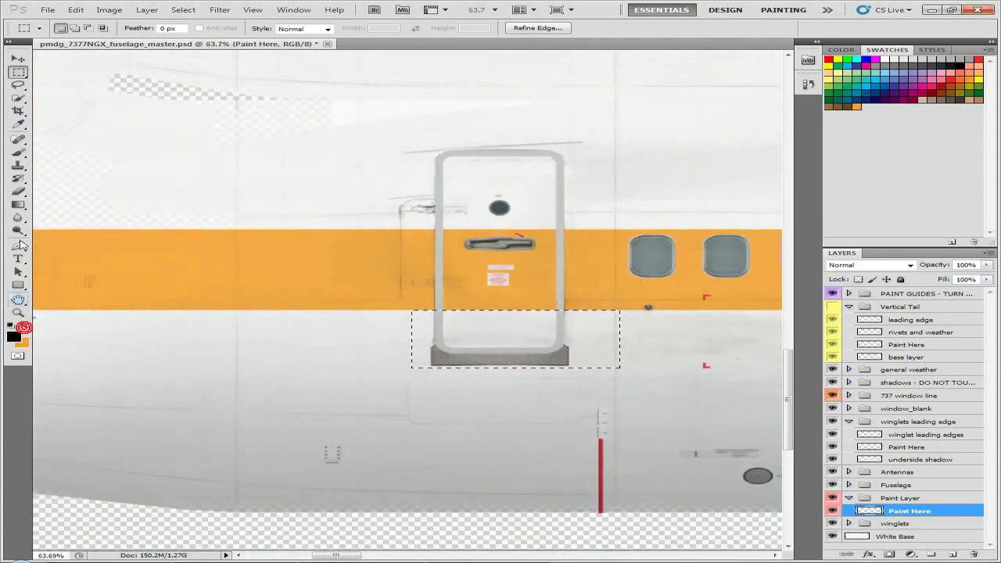
click(18, 153)
click(407, 340)
mouse_move(406, 340)
mouse_down()
mouse_move(622, 334)
mouse_move(401, 335)
mouse_up()
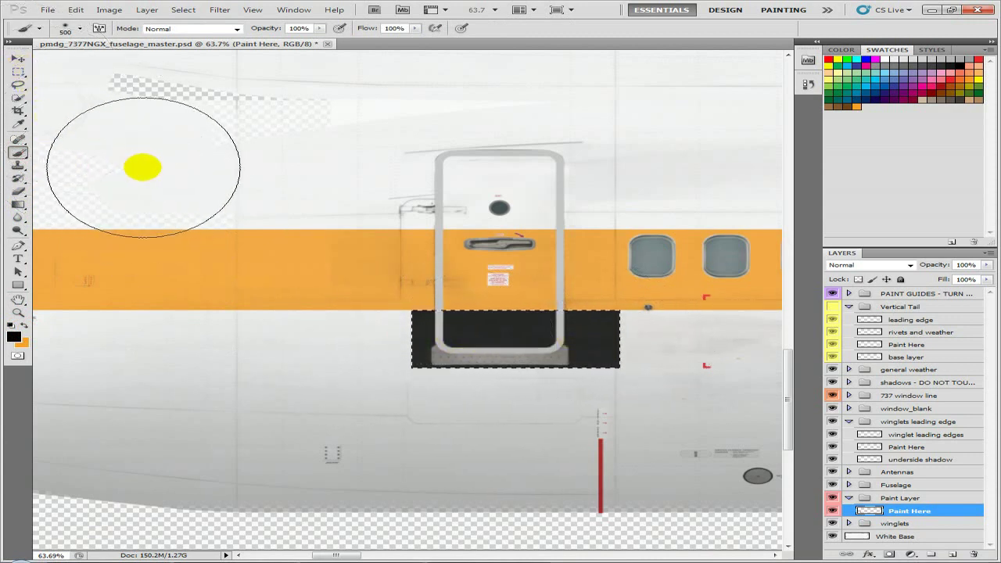
key(ctrl+d)
click(18, 60)
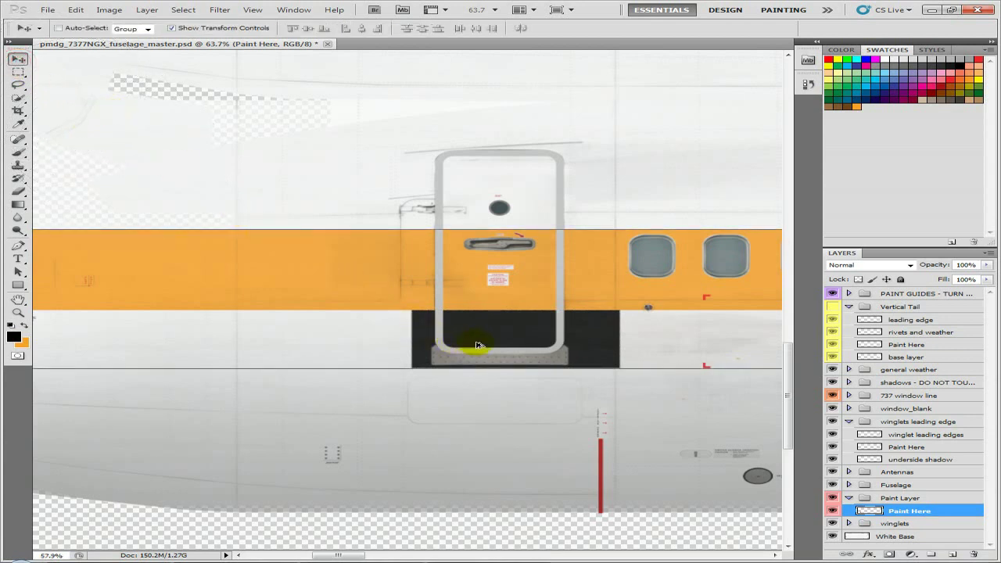
scroll(472, 344, down, 3)
scroll(508, 357, up, 2)
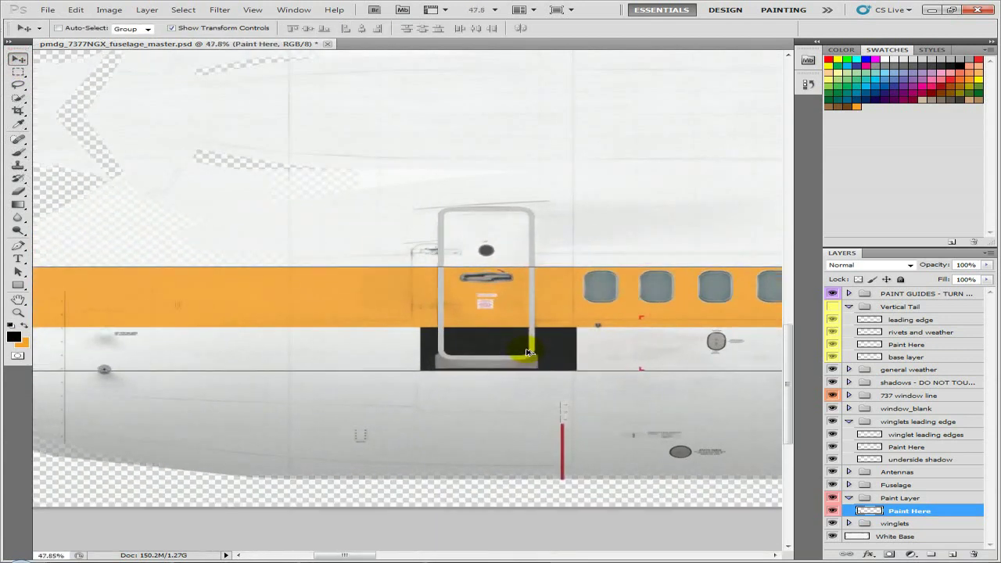
scroll(528, 353, up, 3)
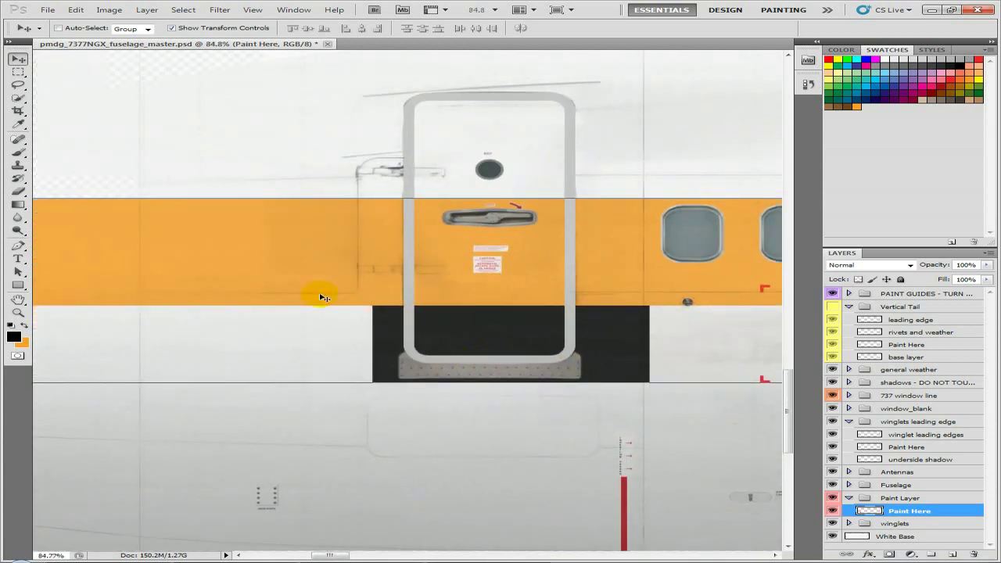
click(18, 72)
scroll(390, 389, up, 2)
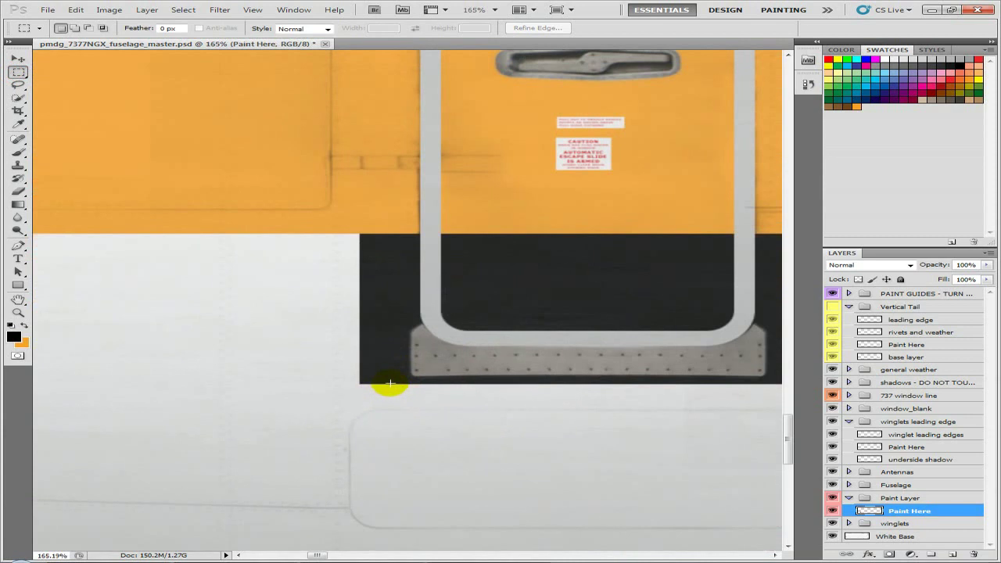
key(ctrl+z)
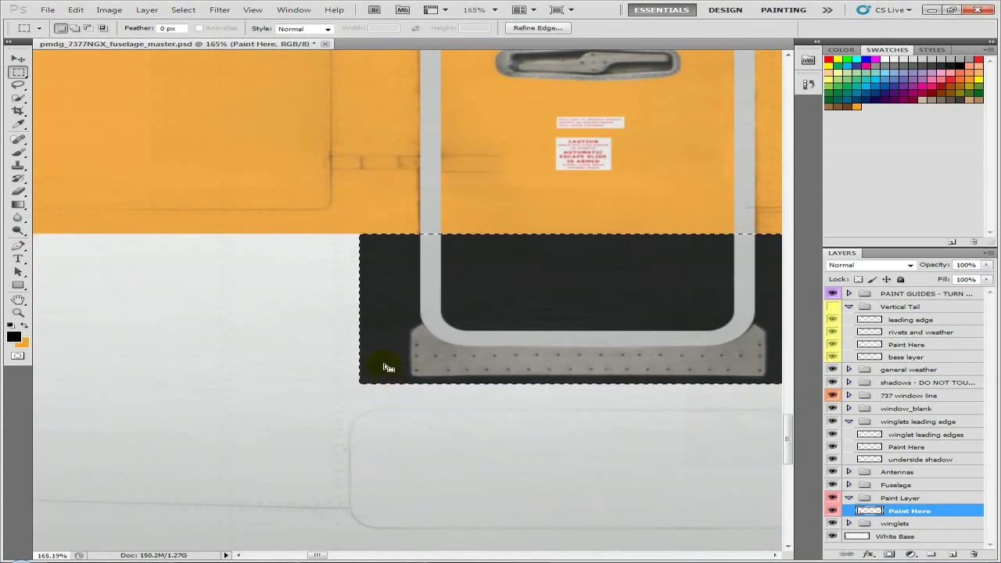
- Stretch the selected black band forward to the nose edge of the fuselage texture, at 425.84% width
click(17, 59)
scroll(476, 351, down, 5)
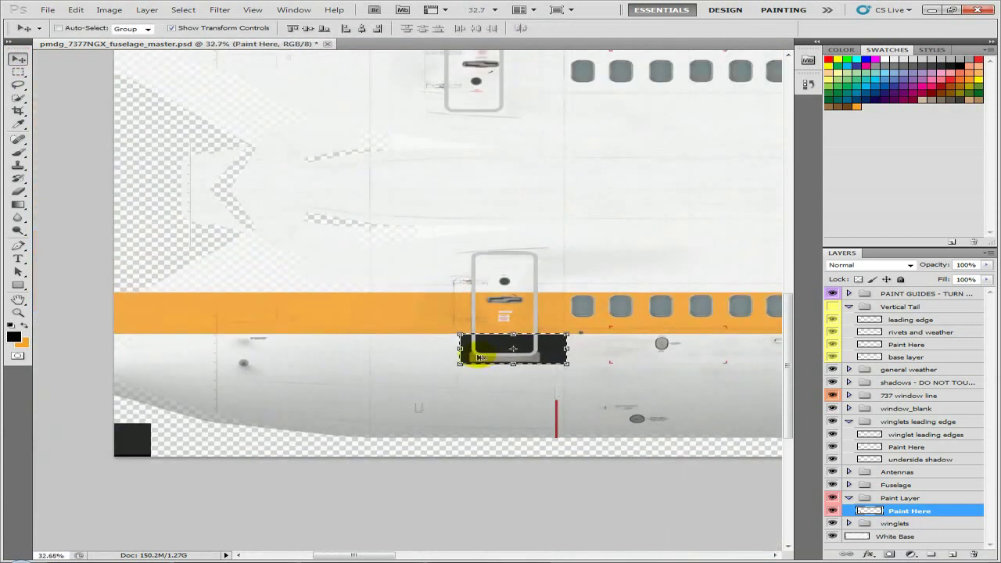
drag(460, 349, 112, 353)
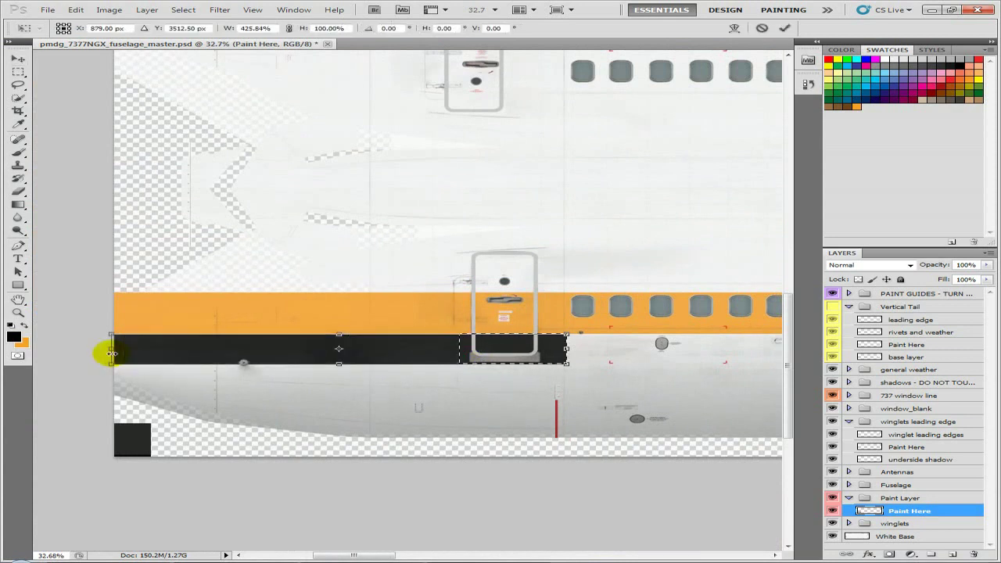
- Stretch the black band rearward past the tail to the orange stripe's end, at 3002.76% width, then apply it and deselect
scroll(205, 362, down, 3)
scroll(209, 365, up, 3)
scroll(210, 364, down, 1)
scroll(209, 364, down, 2)
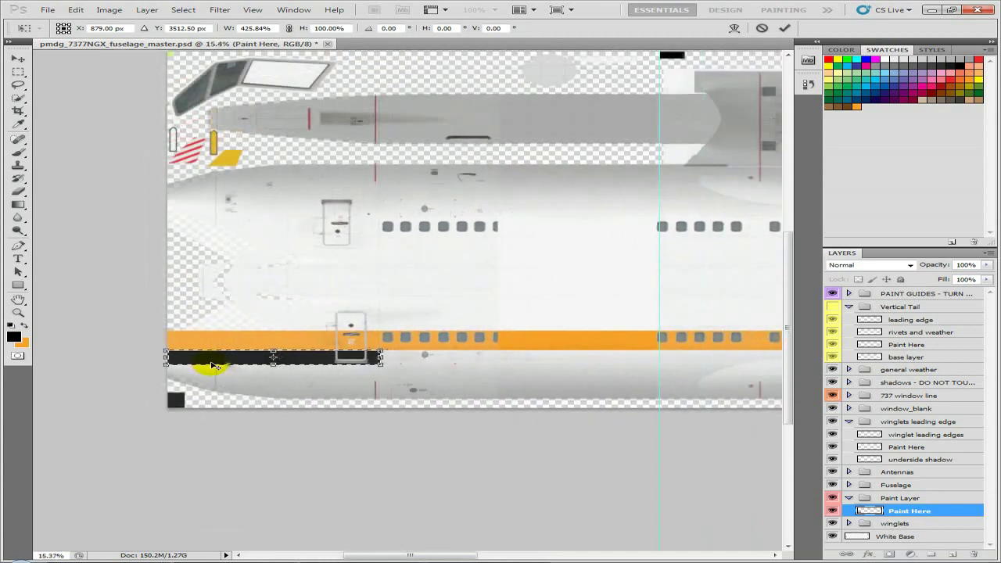
drag(383, 356, 775, 357)
drag(711, 386, 82, 383)
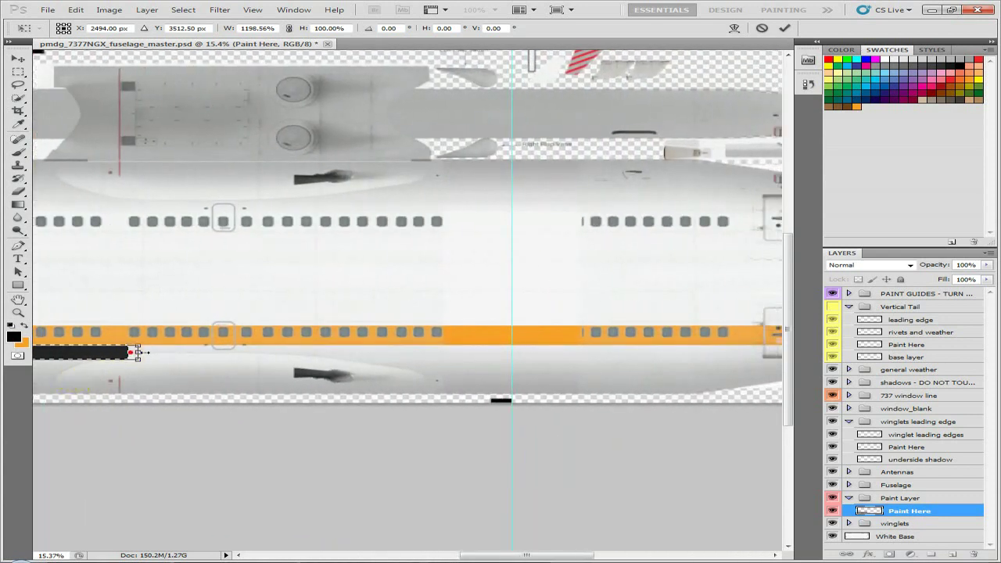
drag(589, 356, 213, 365)
drag(365, 357, 523, 360)
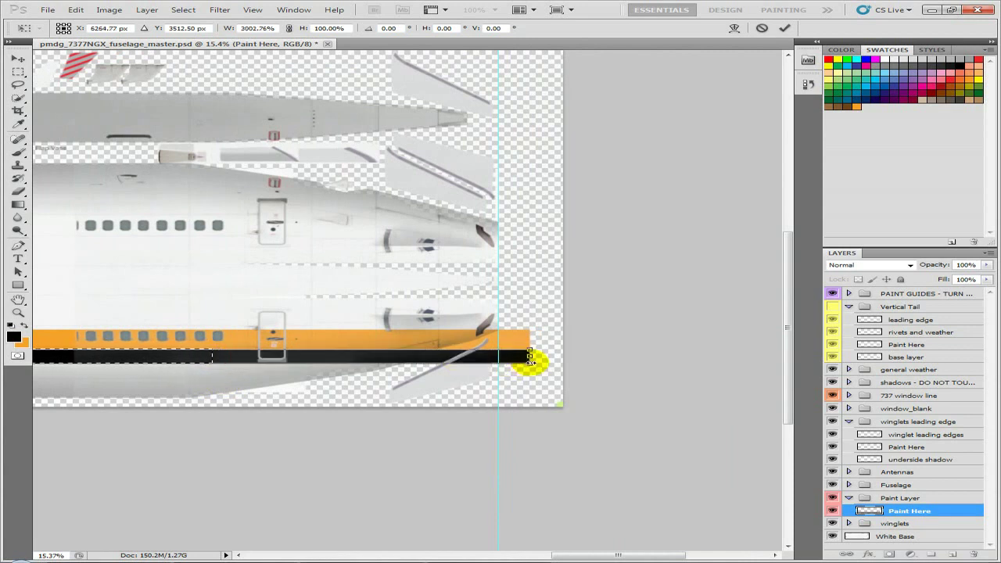
key(Return)
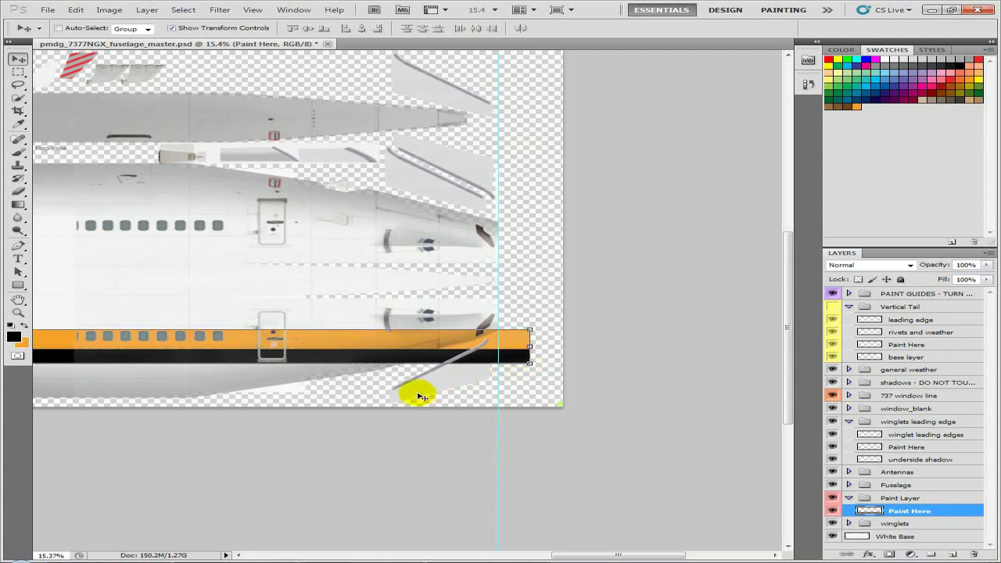
- Examine the two stripes from the tail forward to the front door and compare them with the aircraft photo
scroll(420, 397, up, 10)
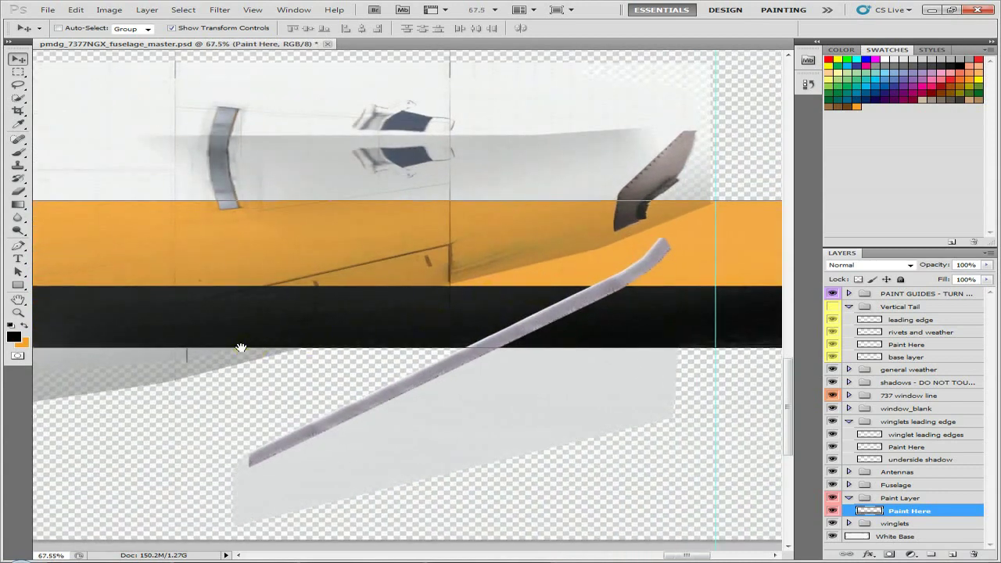
drag(241, 347, 625, 347)
drag(304, 341, 598, 346)
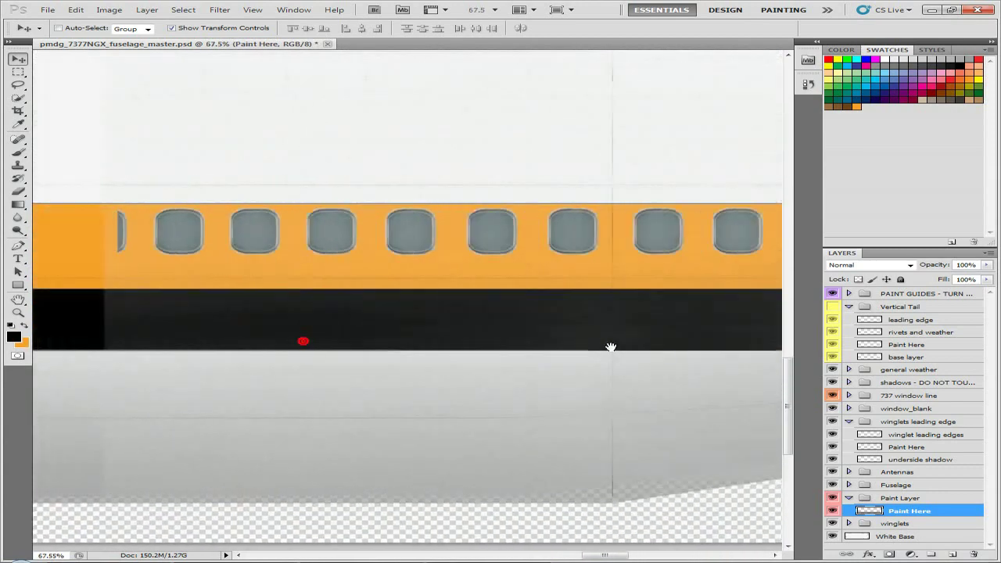
drag(331, 348, 613, 348)
drag(452, 347, 641, 358)
drag(383, 357, 478, 359)
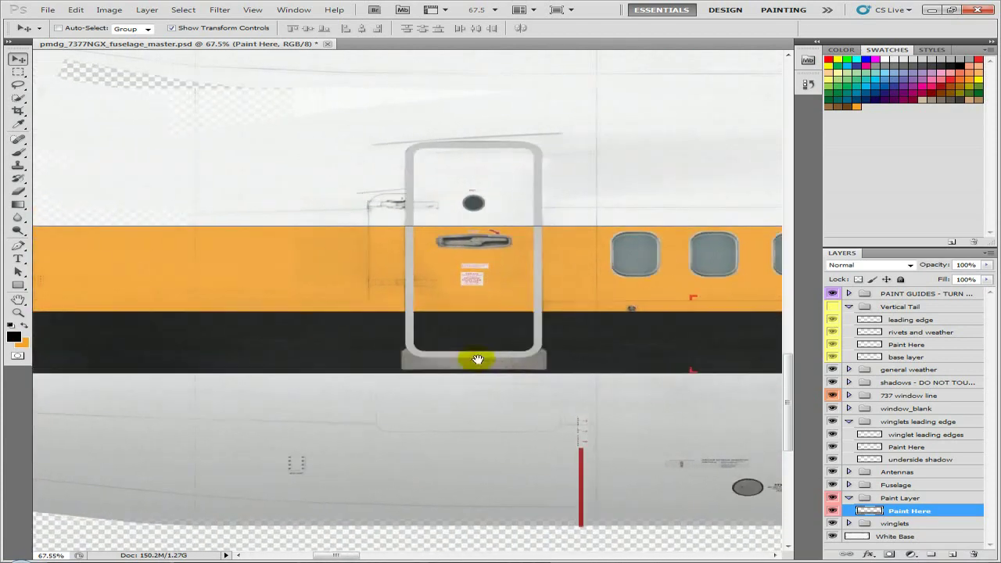
key(alt+Tab)
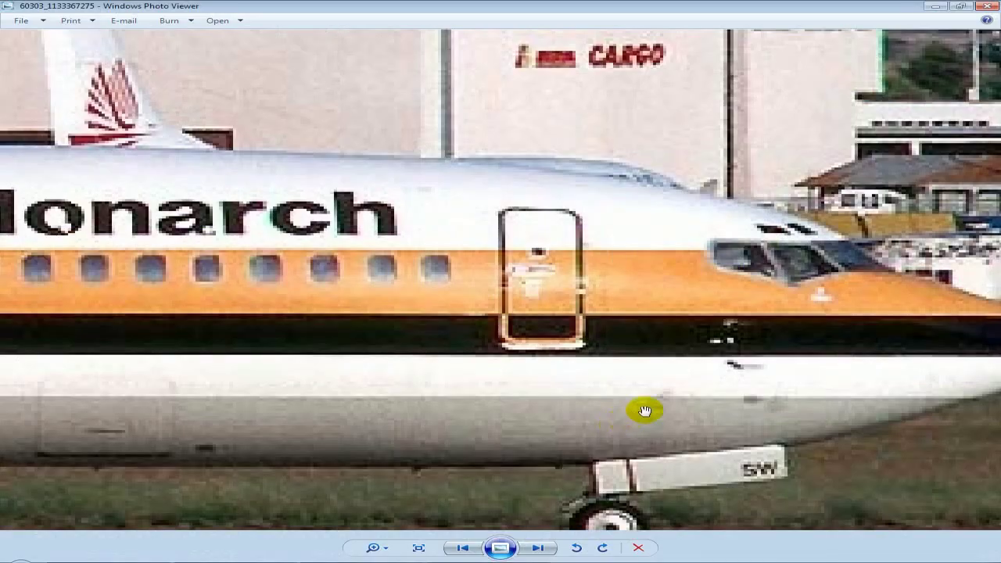
drag(446, 394, 373, 398)
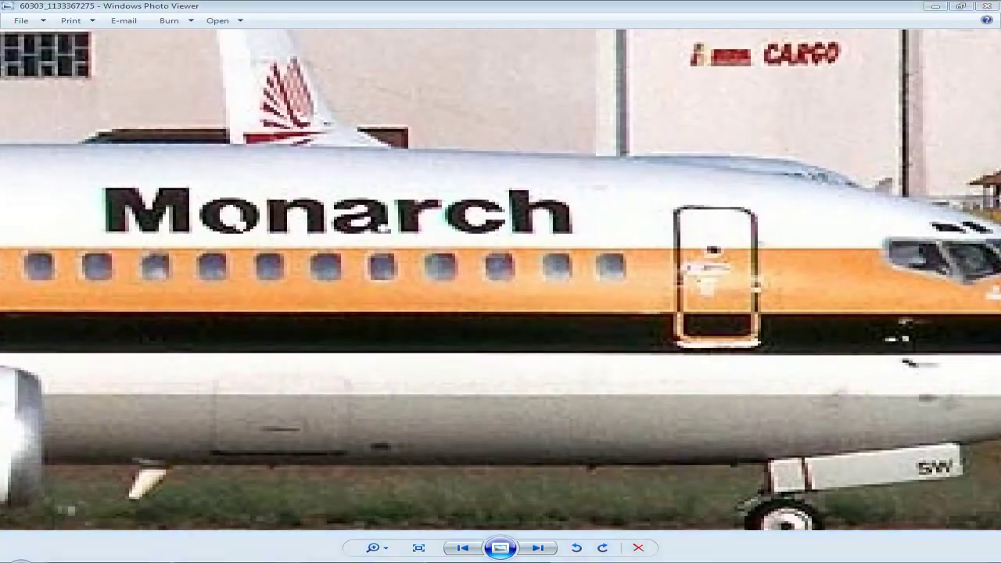
- Switch back to Photoshop and duplicate the striped Paint Here layer under the name Paint Here copy
click(469, 560)
scroll(398, 432, down, 3)
scroll(430, 413, down, 3)
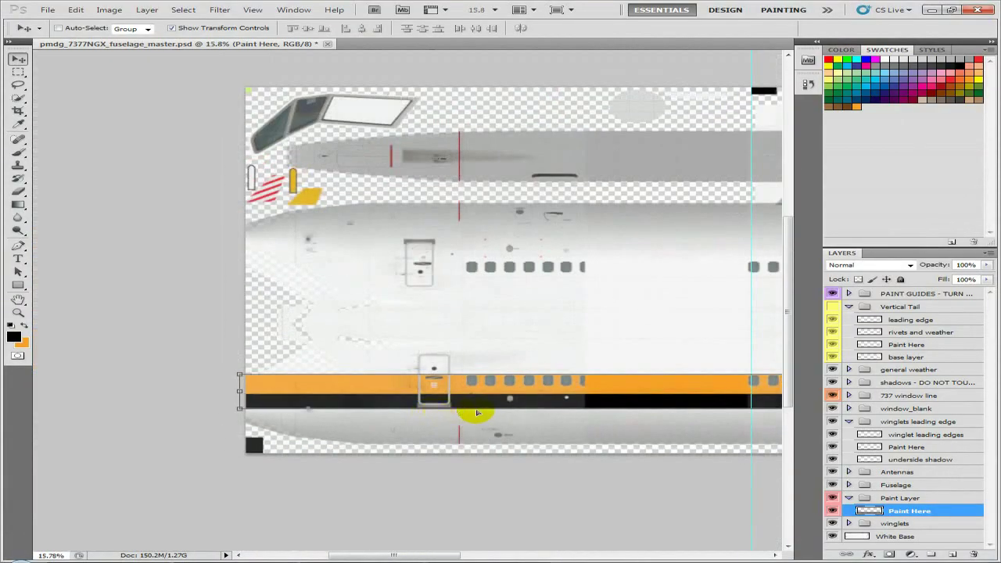
drag(604, 430, 402, 409)
scroll(407, 410, down, 3)
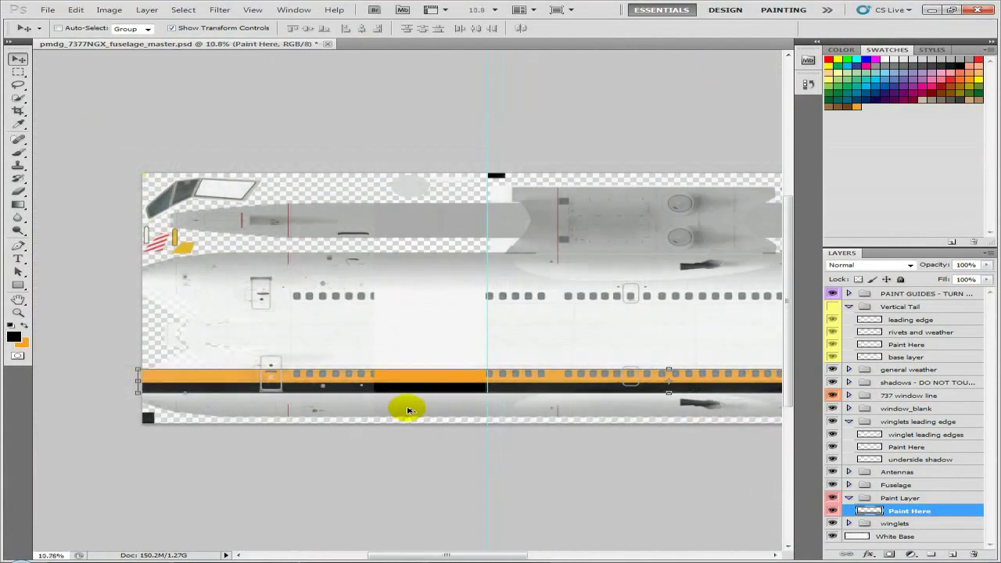
right_click(891, 510)
click(892, 282)
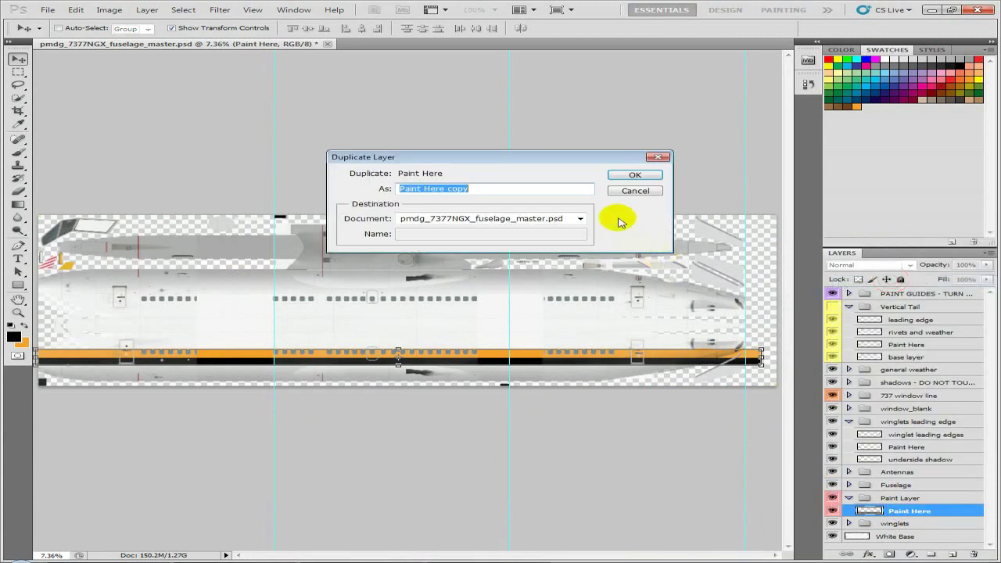
click(634, 174)
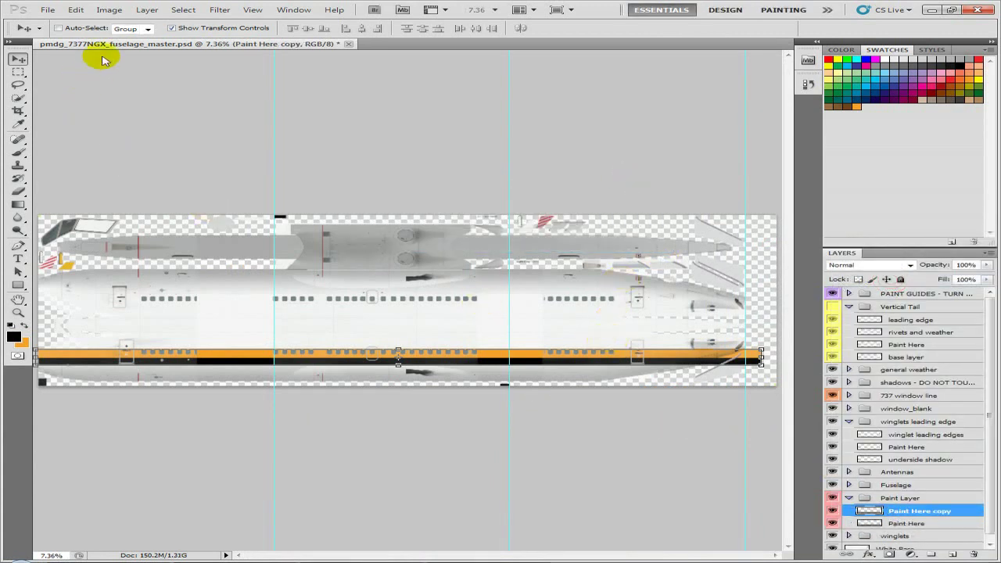
- Flip the copied stripe layer vertically and move it up to just above the original stripes
click(109, 12)
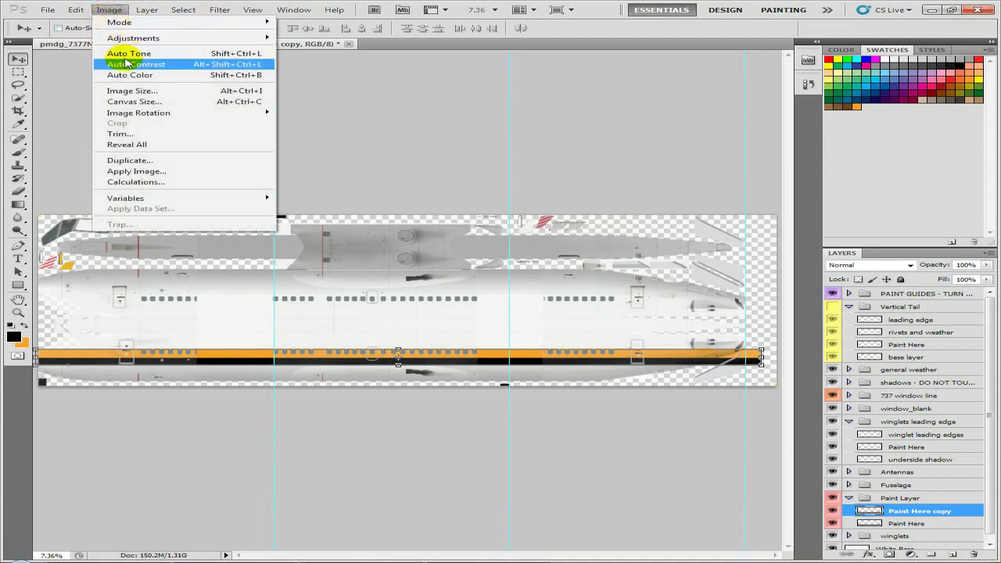
mouse_move(71, 9)
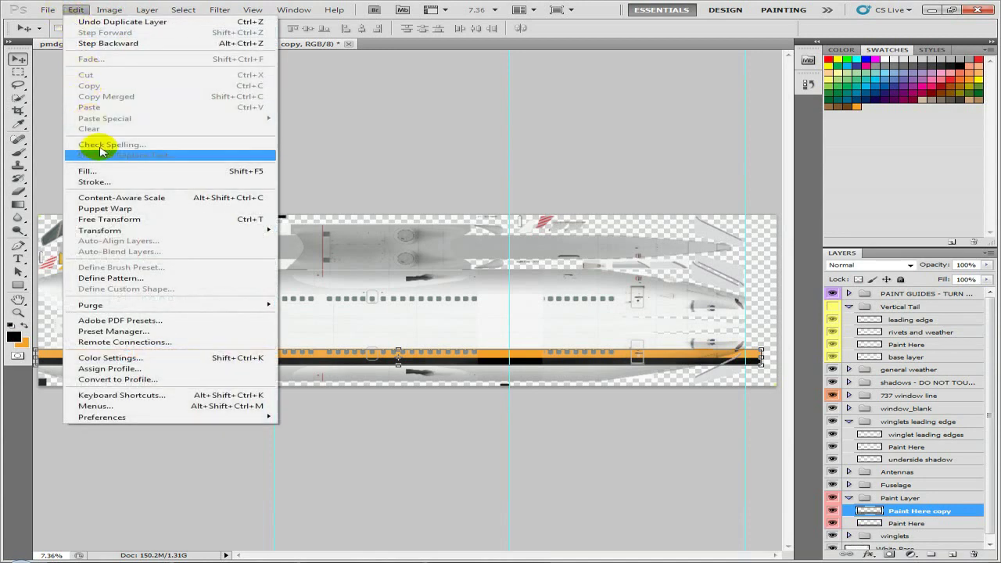
mouse_move(128, 232)
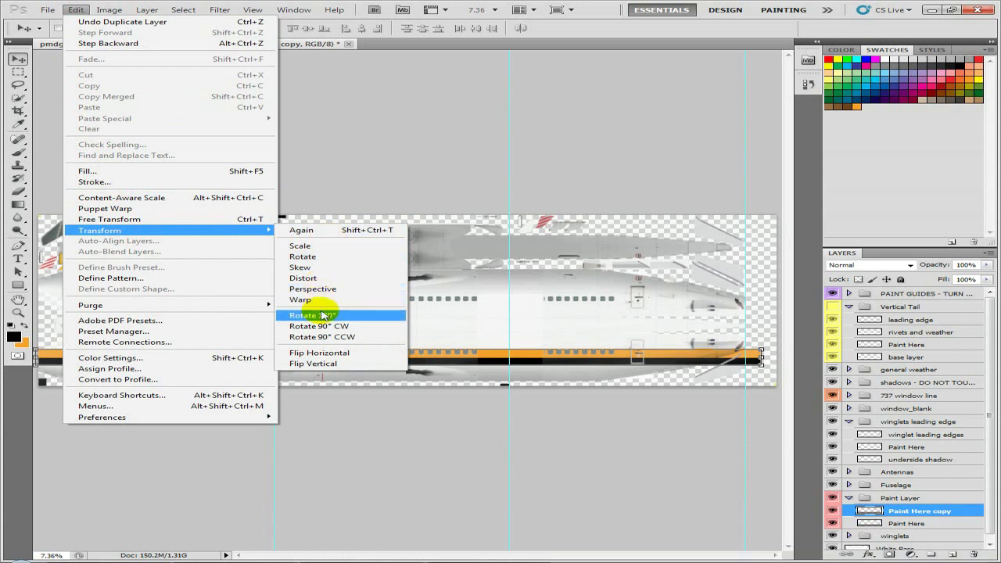
click(325, 363)
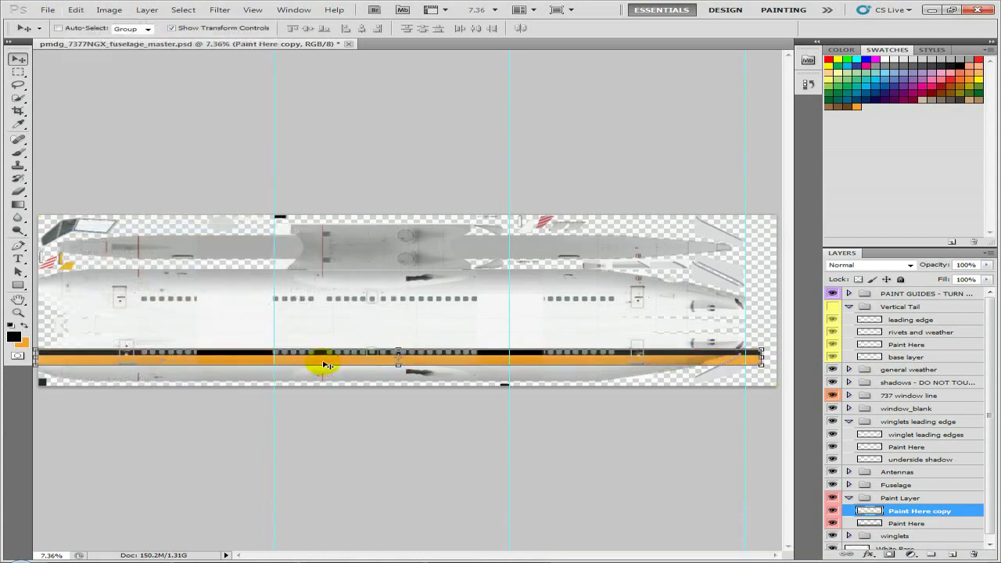
scroll(326, 364, up, 6)
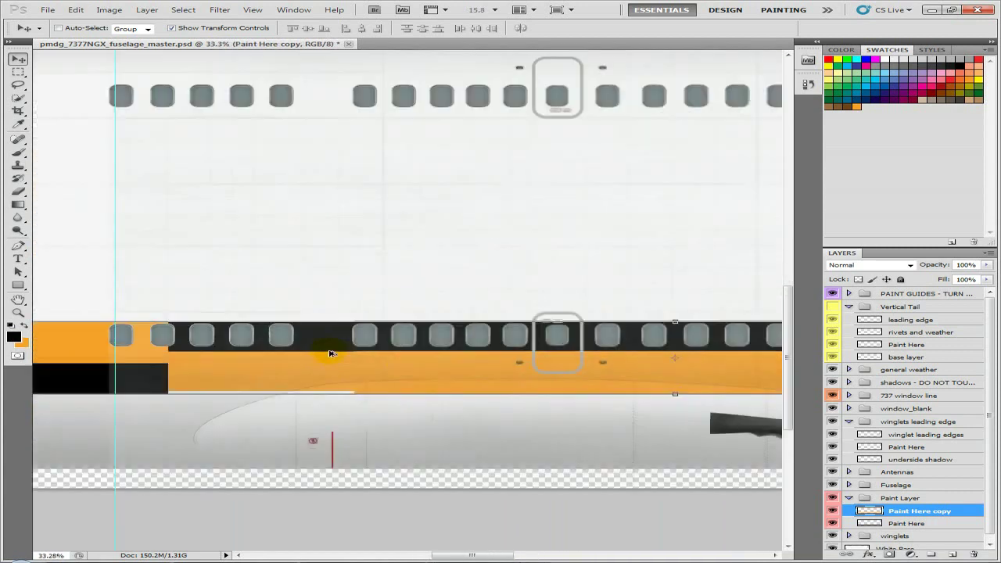
drag(332, 403, 325, 238)
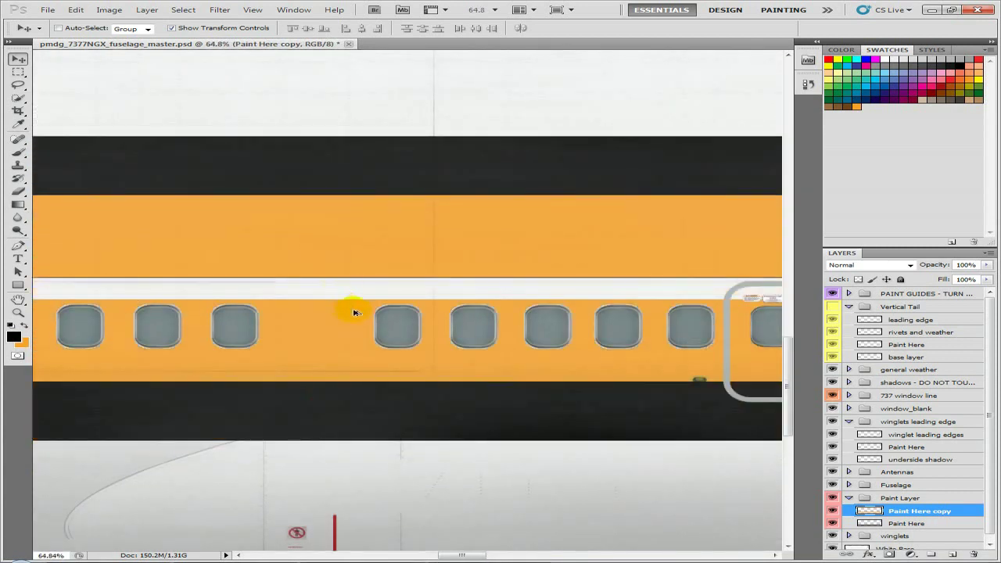
- Select the original Paint Here layer and nudge its stripes down a few pixels toward the tops of the cabin windows
scroll(364, 320, up, 2)
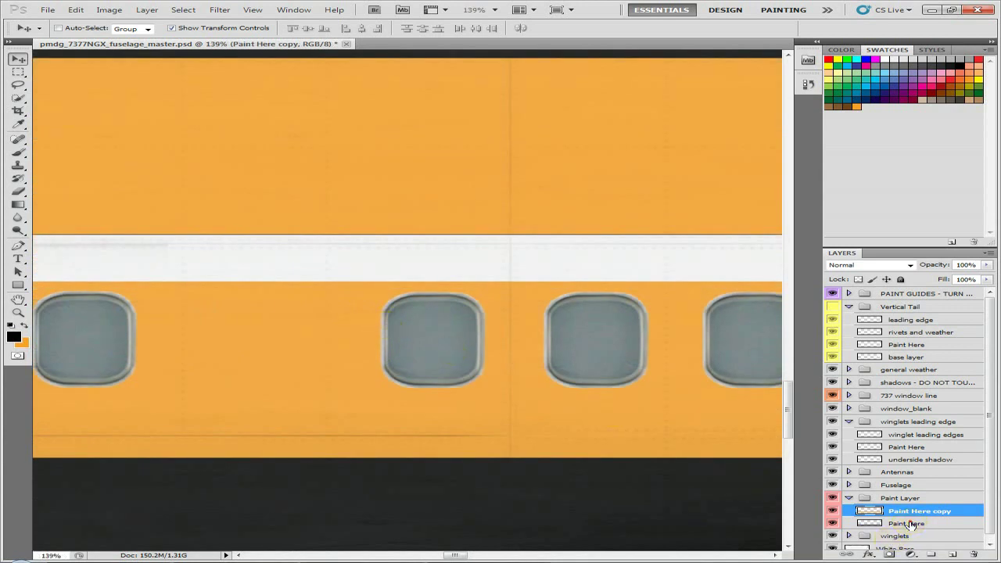
click(909, 524)
scroll(426, 350, up, 2)
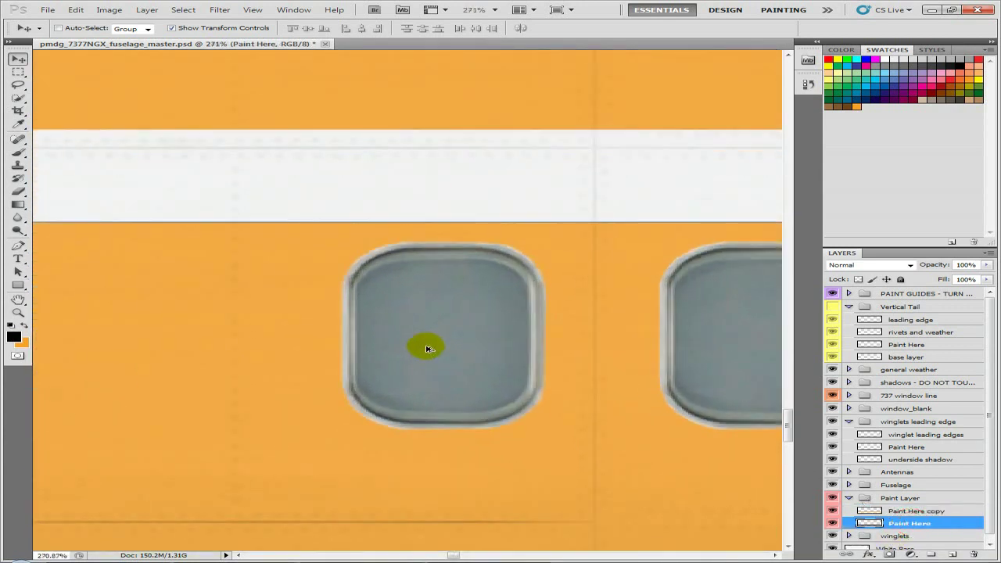
key(Down)
key(Down)
key(Down)
key(Down)
key(Down)
key(Down)
key(Down)
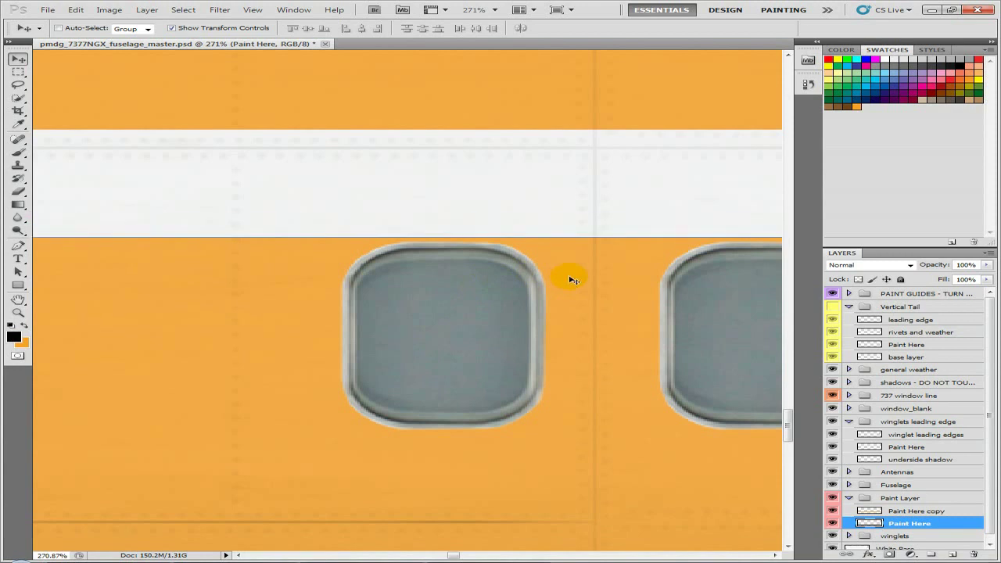
- Fine-tune the original stripes' height, raising them a few pixels to leave a narrow orange margin above the cabin windows
scroll(566, 278, up, 4)
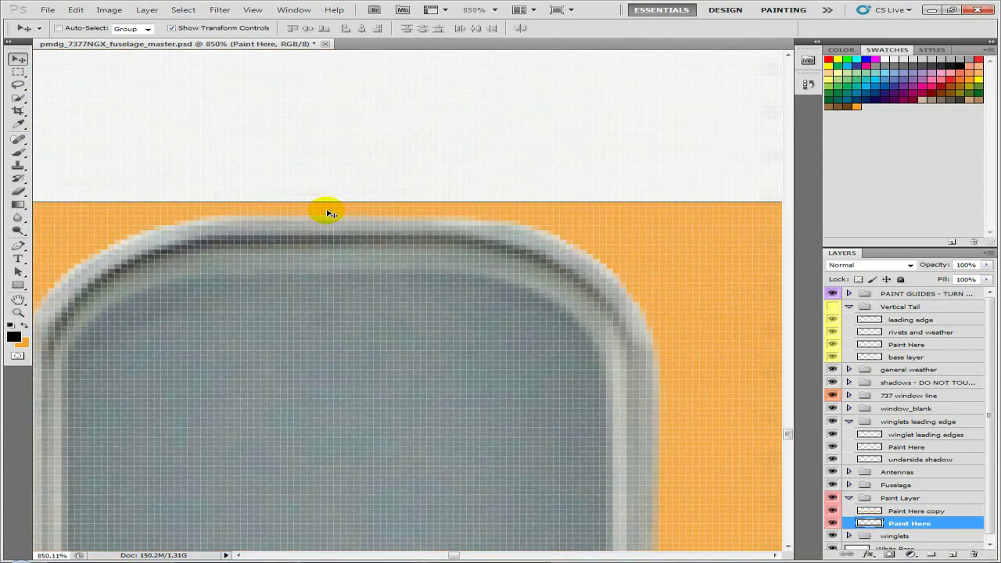
key(Down)
key(Down)
key(Up)
key(Up)
key(Up)
key(Up)
key(Up)
key(Up)
key(Up)
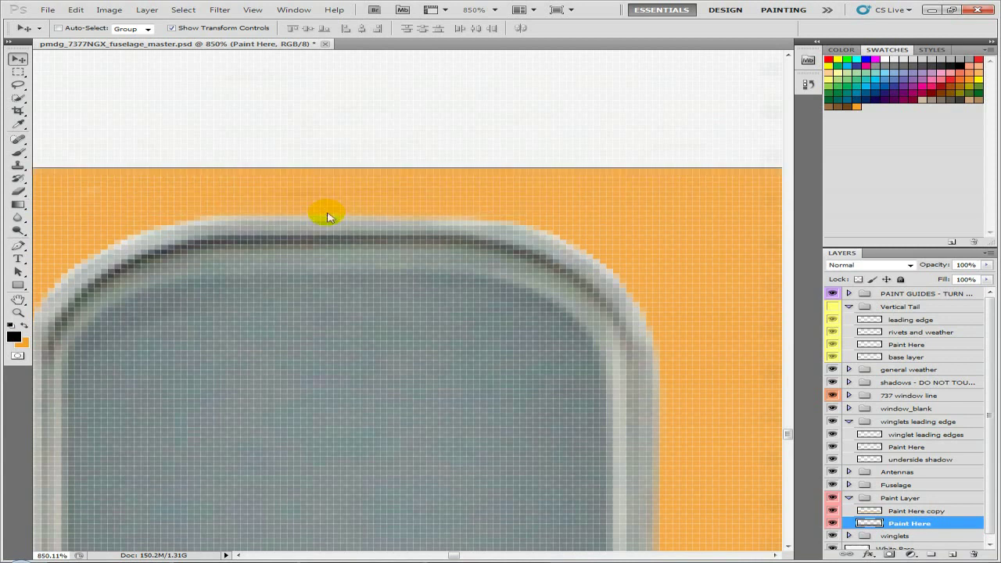
scroll(329, 215, down, 10)
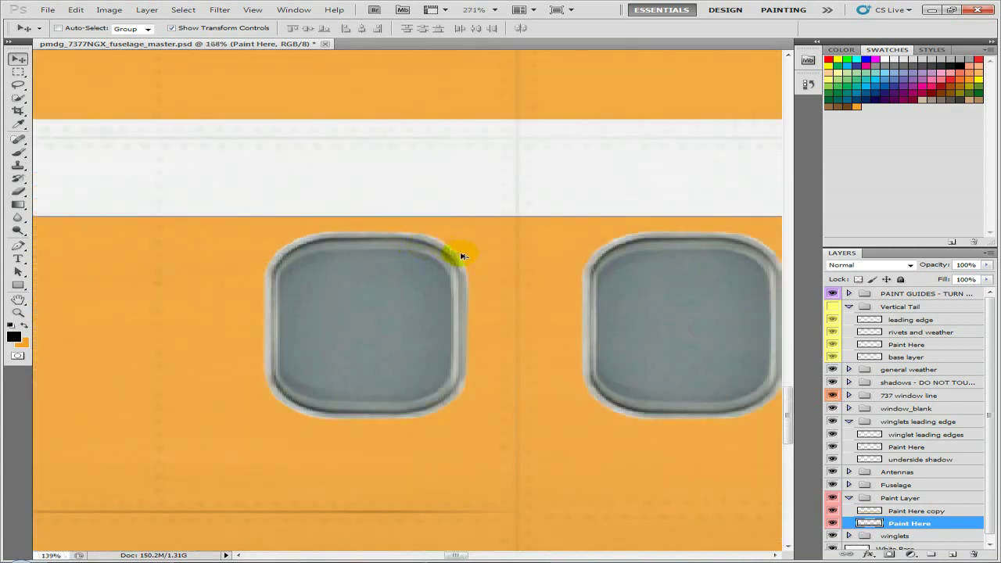
scroll(470, 259, down, 5)
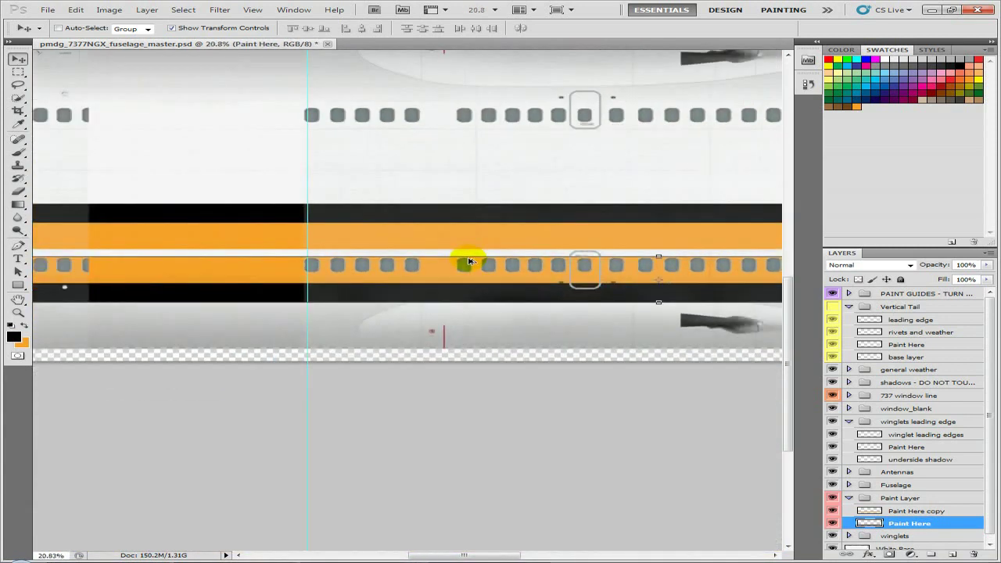
- Compare the lower stripes around the forward door and cabin windows with the Monarch reference photo
scroll(167, 264, up, 8)
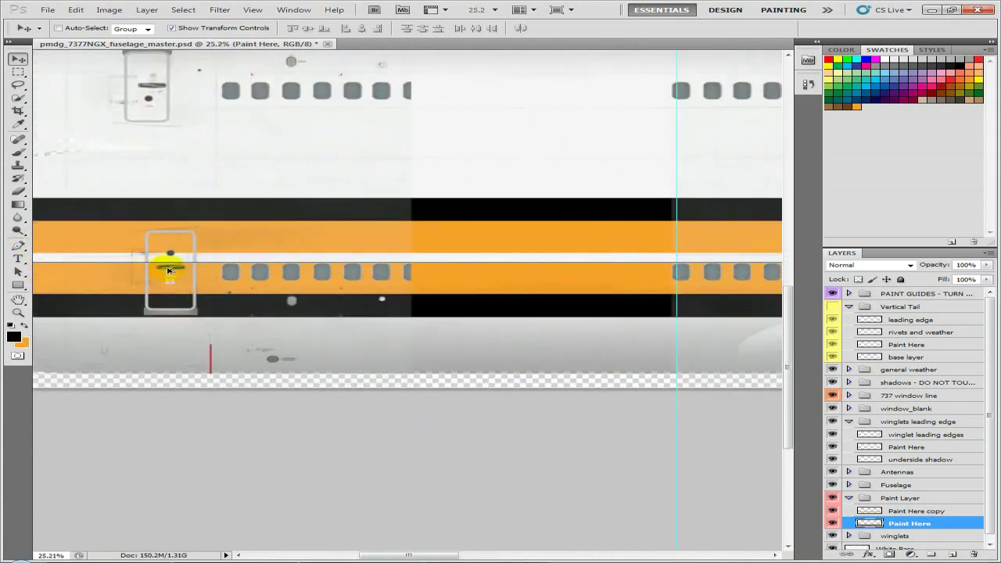
scroll(173, 267, up, 2)
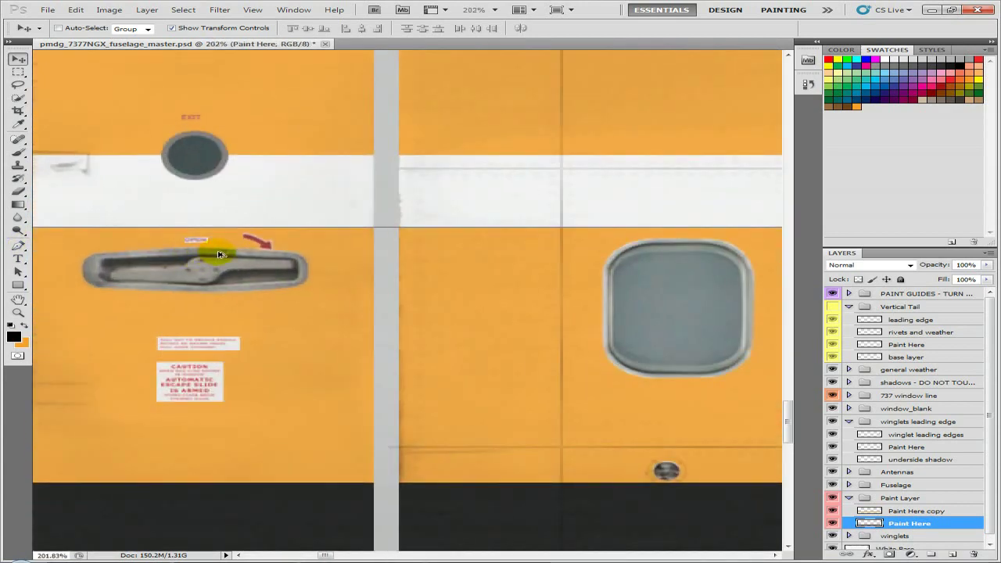
scroll(219, 254, down, 4)
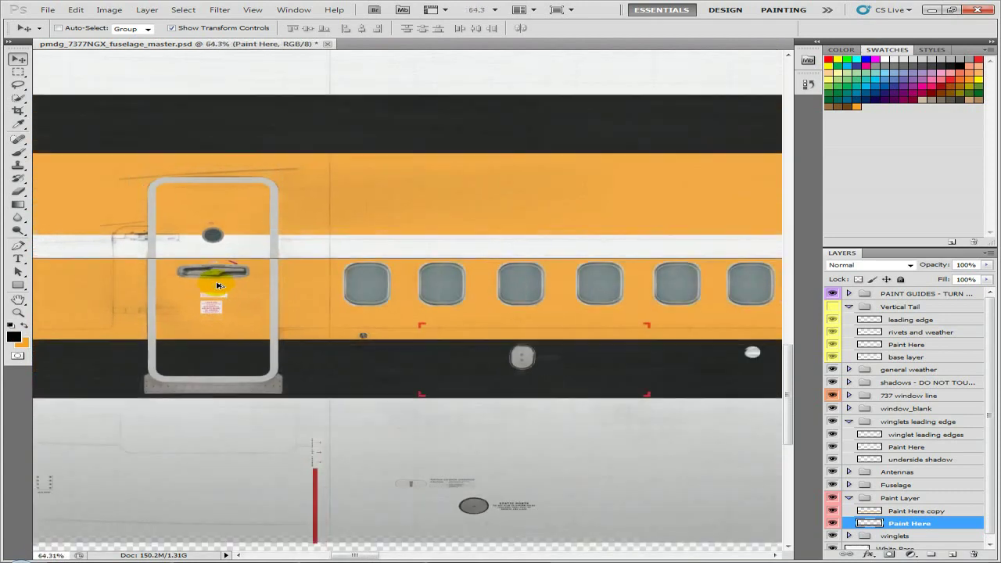
key(alt+Tab)
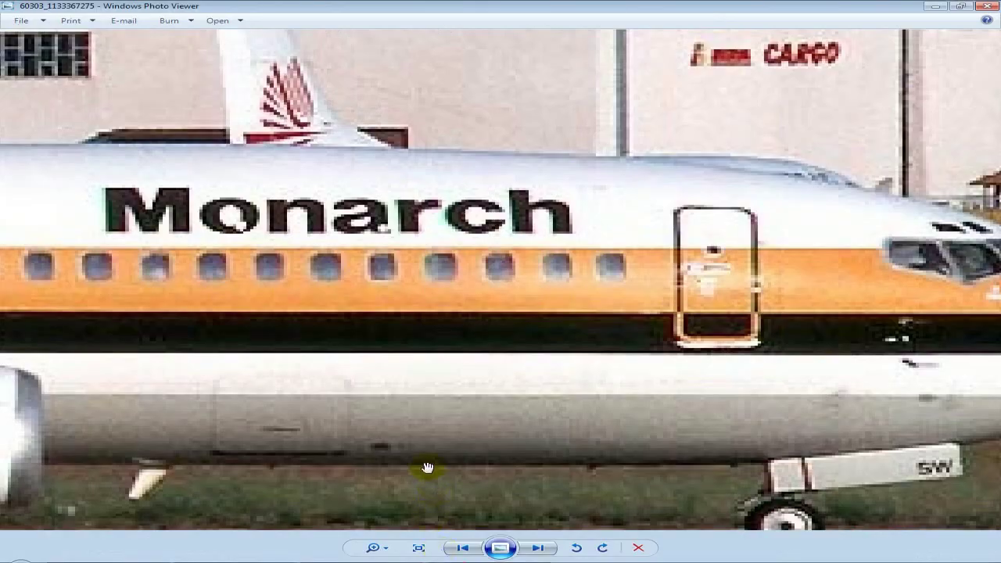
key(alt+Tab)
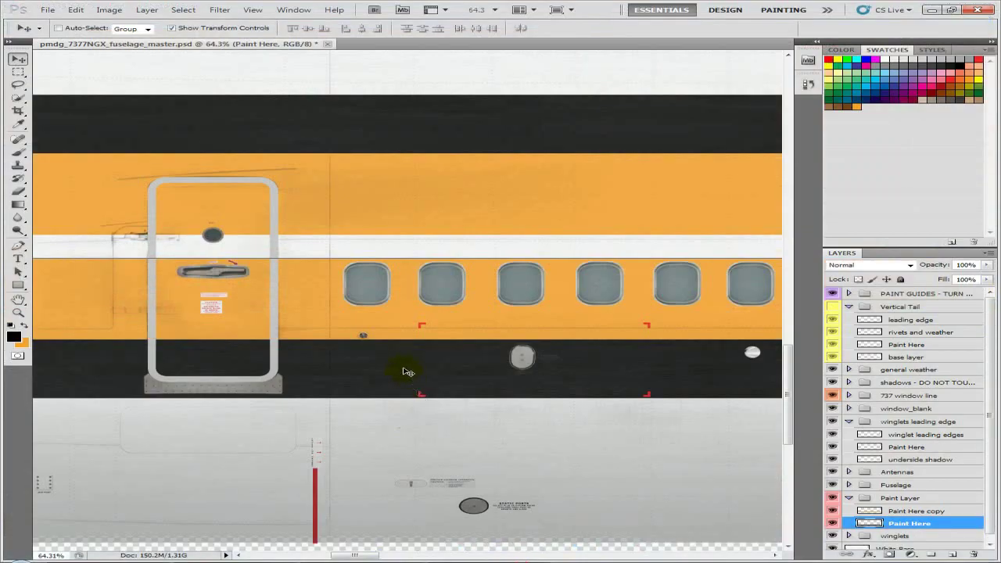
scroll(406, 363, down, 5)
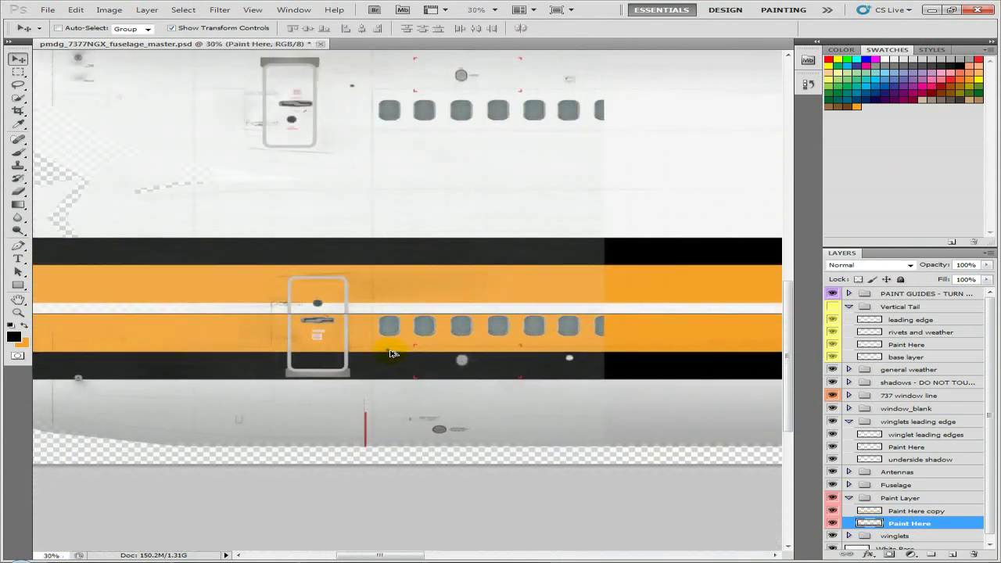
- Select the Paint Here copy layer and move its flipped stripes up over the upper fuselage side's window row
click(889, 510)
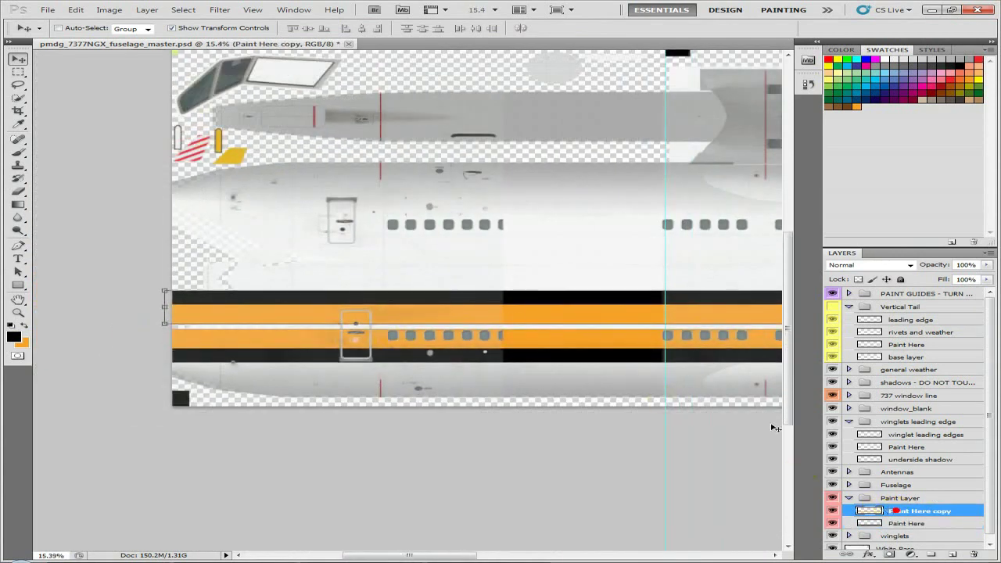
drag(484, 309, 470, 211)
scroll(428, 223, up, 5)
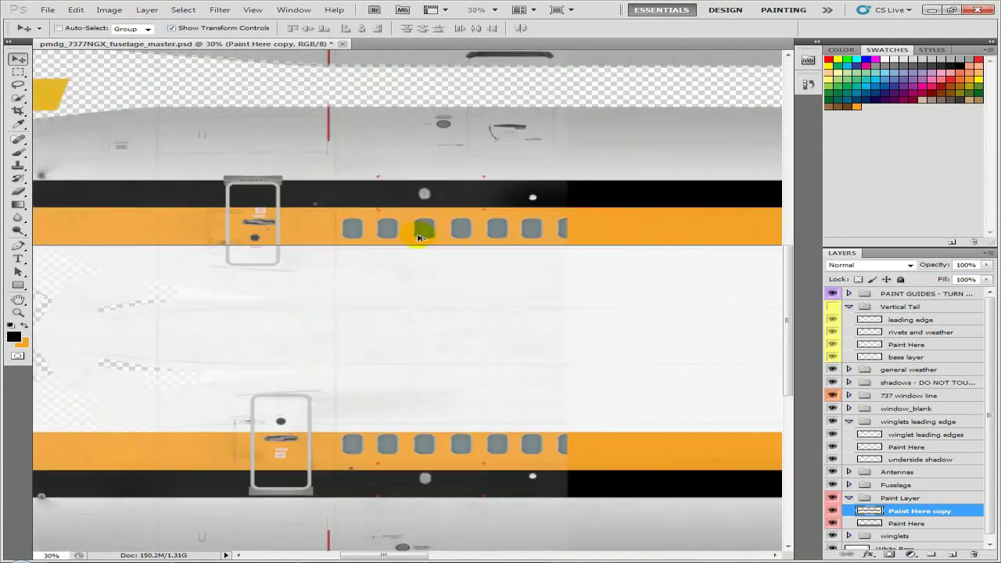
- Nudge the copied stripes up until the orange edge meets the lower rim of the upper row's cabin windows
scroll(426, 253, up, 8)
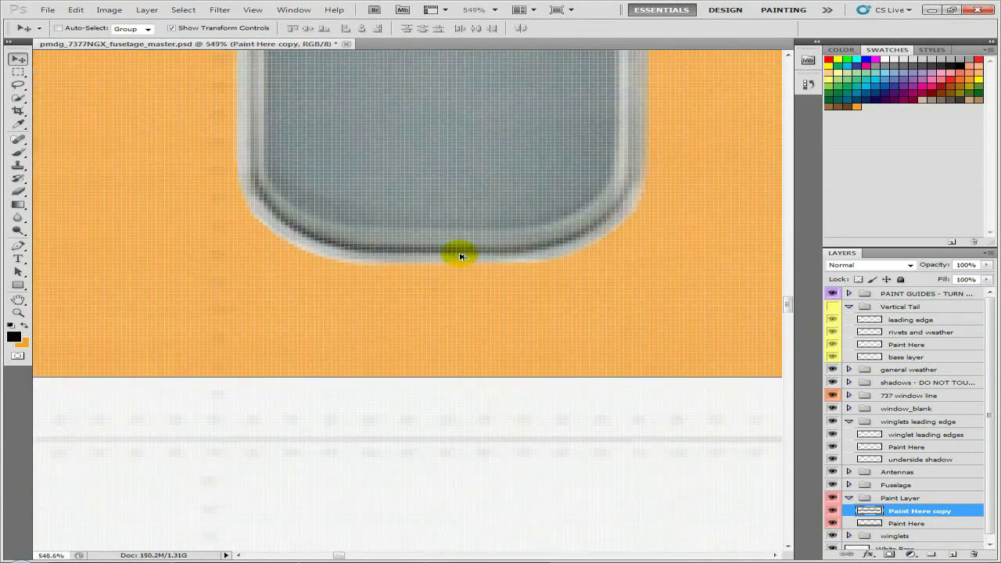
scroll(461, 261, up, 2)
key(Up)
key(Up)
key(Up)
key(Up)
key(Up)
key(Up)
key(Up)
key(Up)
key(Up)
key(Up)
key(Up)
key(Up)
key(Up)
key(Up)
key(Up)
key(Up)
key(Up)
key(Up)
key(Up)
key(Up)
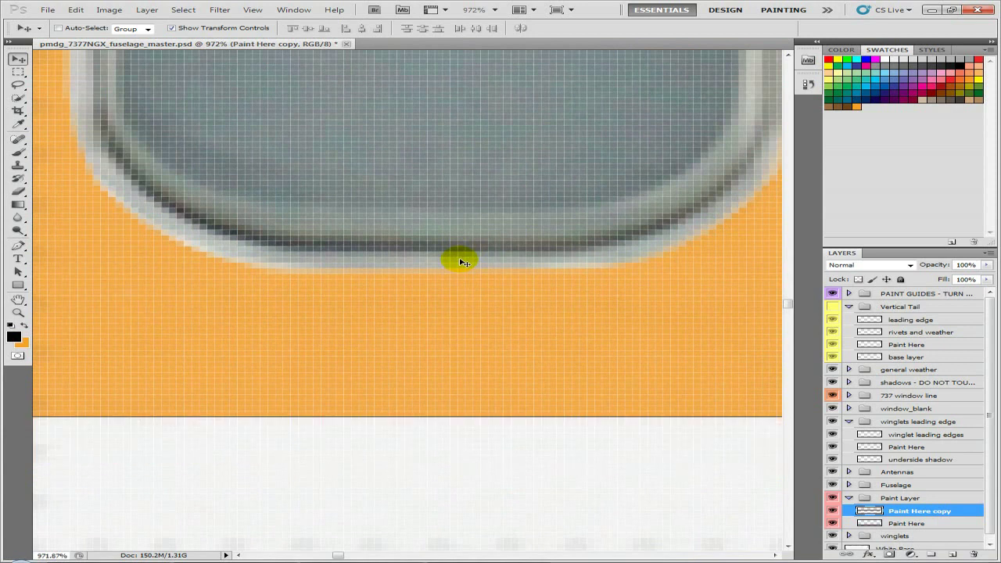
- Nudge the copied stripes down a few pixels to leave a narrow orange margin below the upper row's windows
key(Down)
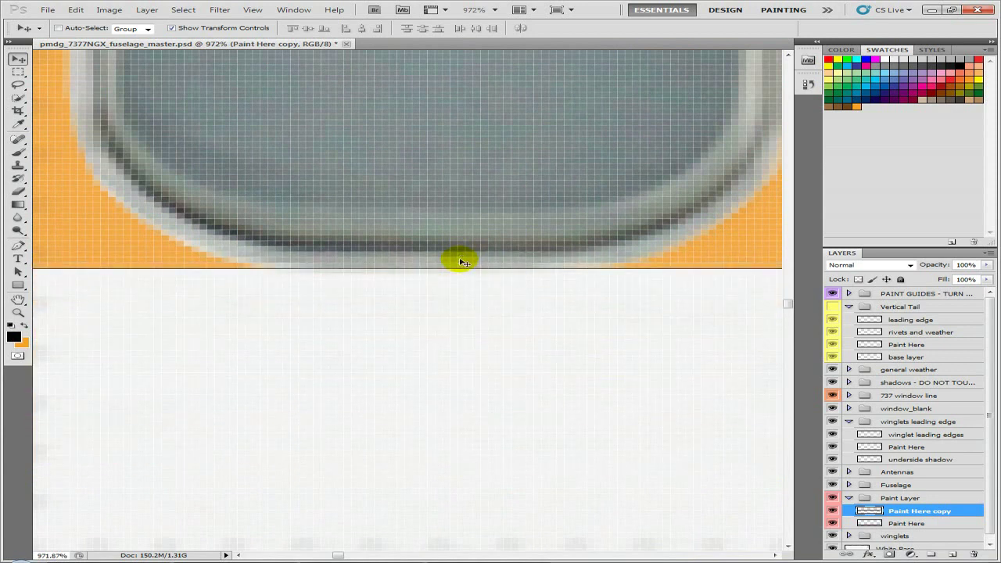
key(Down)
key(Down)
key(Down)
key(Down)
key(Down)
key(Down)
key(Down)
scroll(463, 262, down, 10)
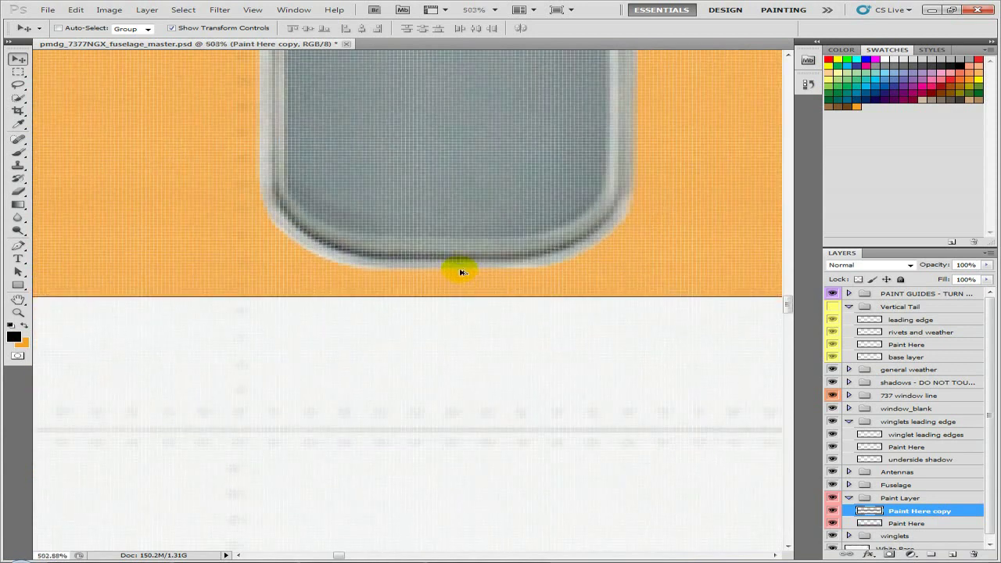
scroll(472, 285, down, 2)
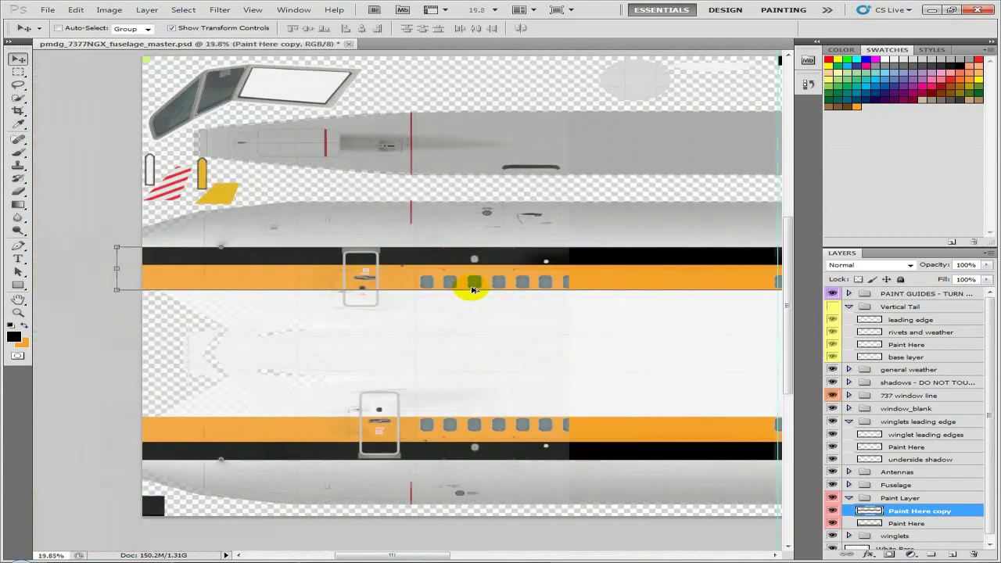
- Fine-tune the copied stripes downward by a few pixels so the black edge lines up with the upper forward door's sill plate
scroll(369, 261, up, 3)
scroll(374, 256, up, 5)
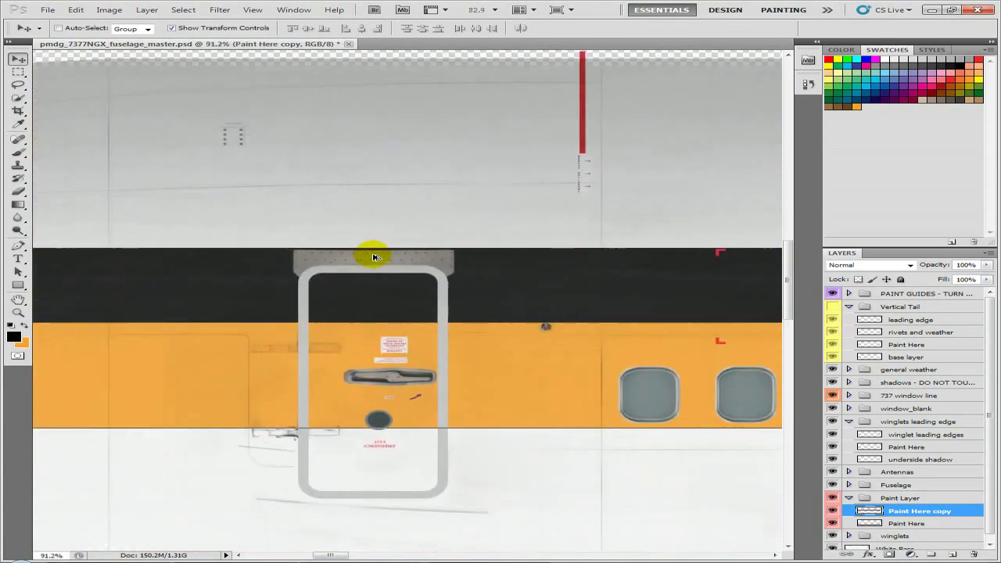
key(Down)
key(Down)
key(Down)
key(Down)
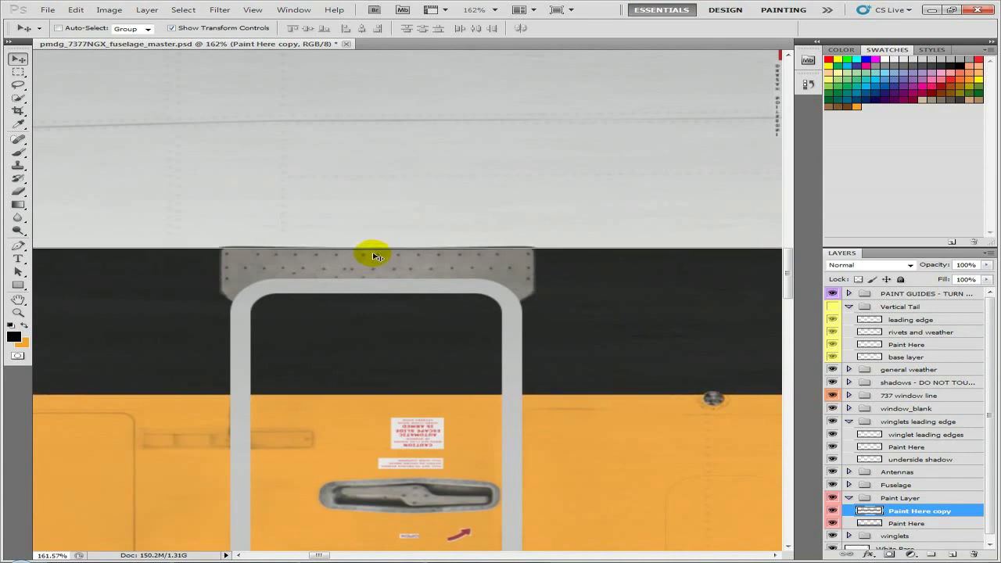
scroll(378, 255, up, 4)
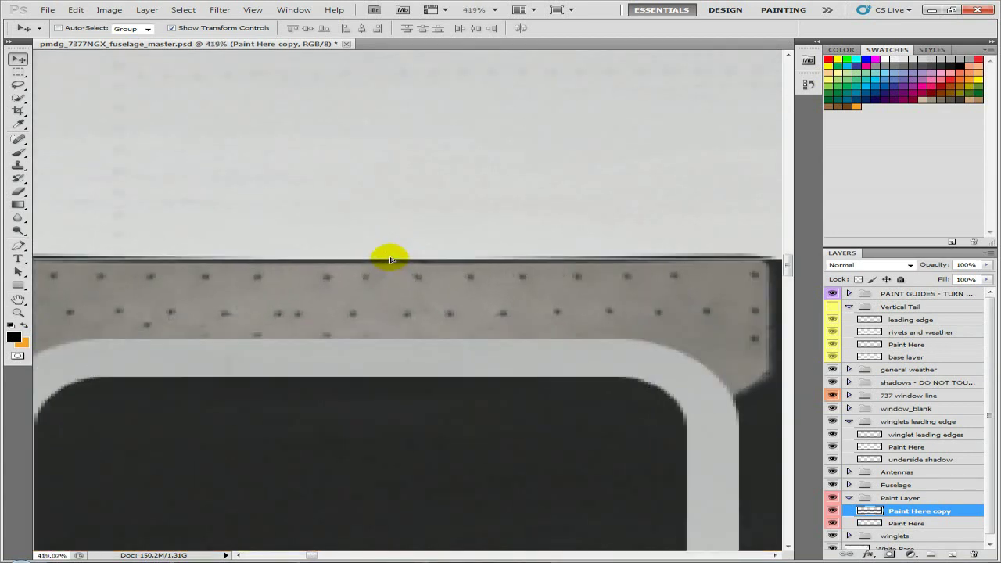
scroll(391, 261, down, 9)
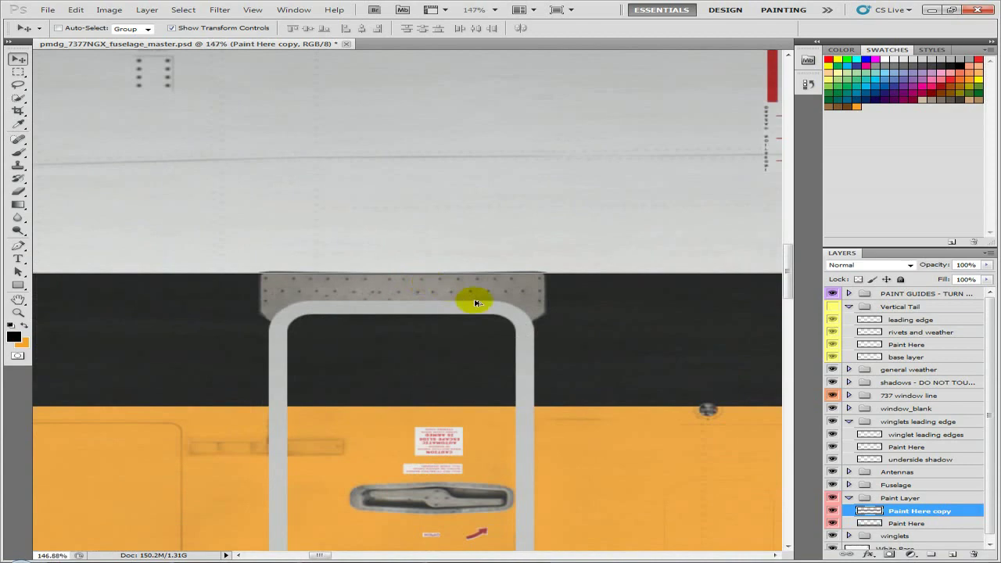
- Raise the copied stripes pixel by pixel until the orange edge is flush with the window frame's lower rim again
scroll(664, 427, up, 8)
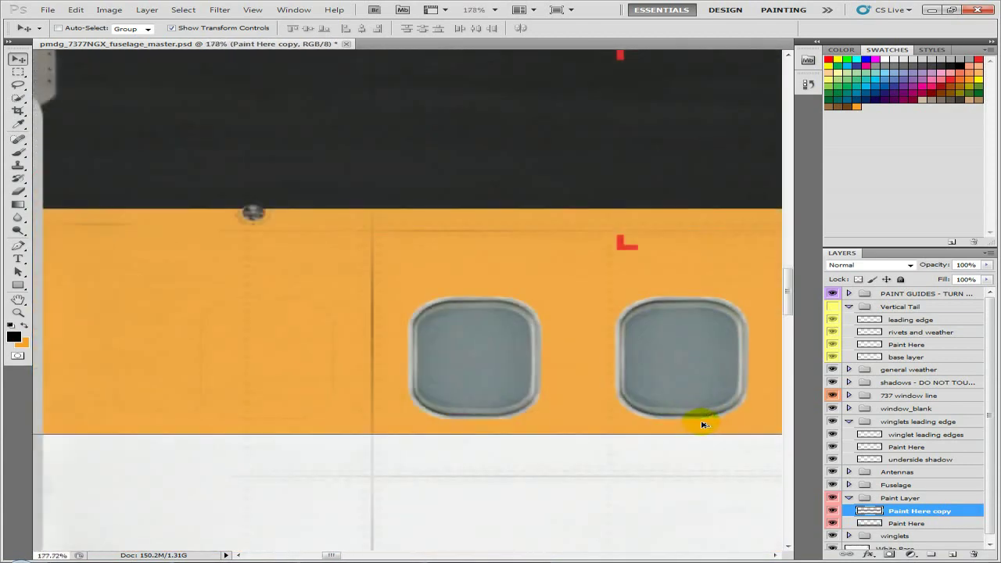
scroll(708, 426, up, 3)
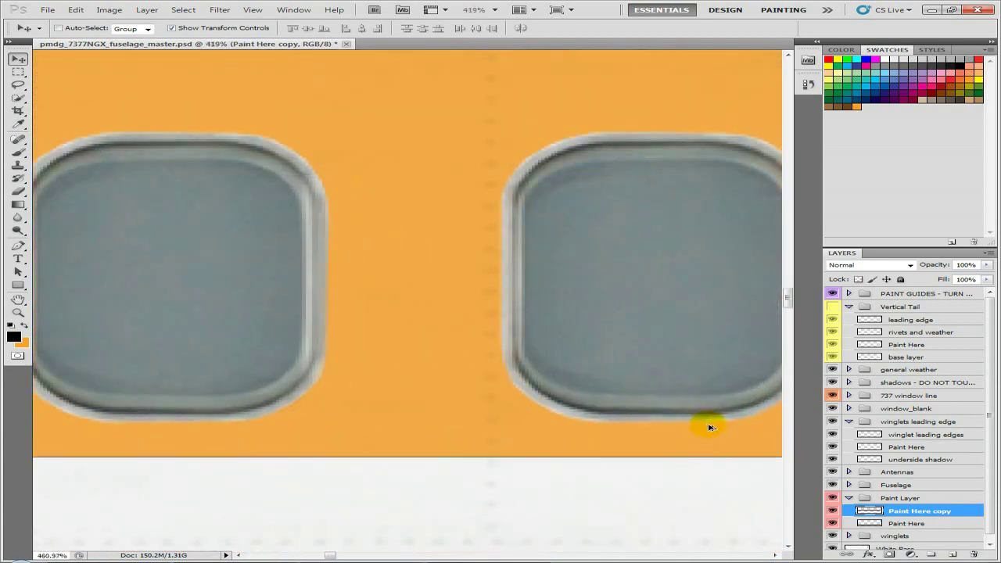
key(Up)
key(Up)
key(Up)
key(Up)
key(Up)
key(Up)
key(Up)
key(Up)
key(Up)
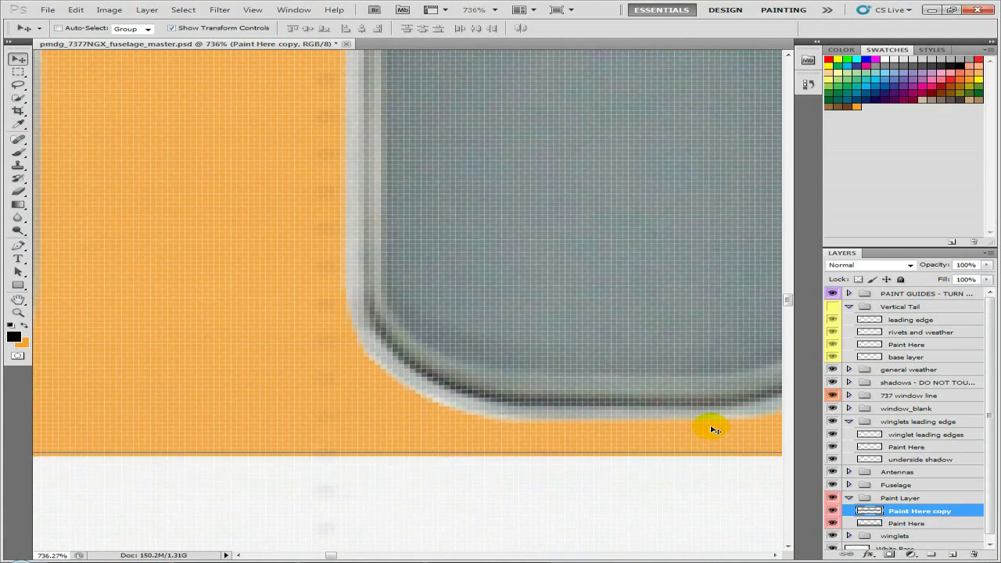
key(Up)
key(Up)
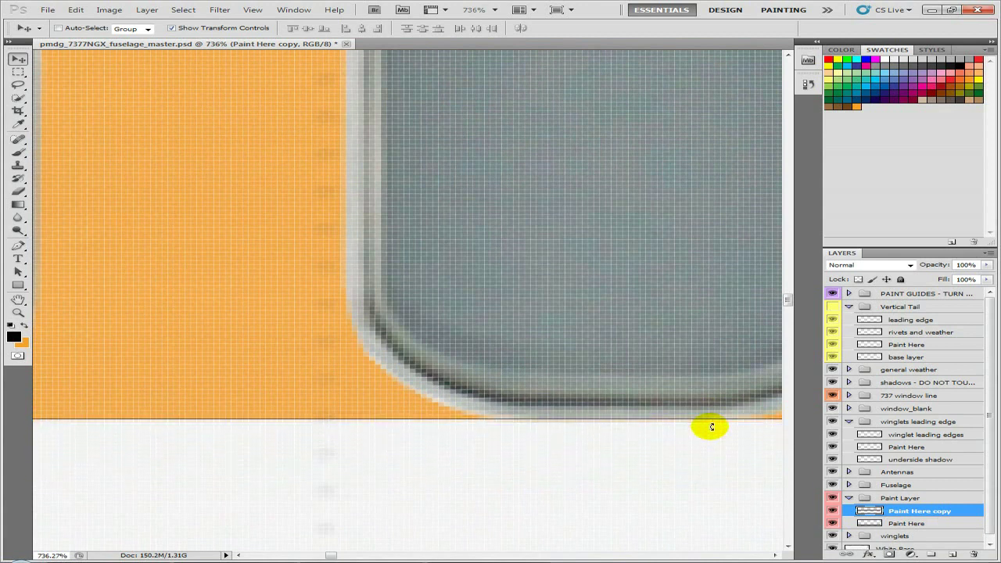
- Lower the copied stripes about nine pixels from the window rim to set the orange margin
key(Down)
key(Down)
key(Down)
key(Down)
key(Down)
key(Down)
key(Down)
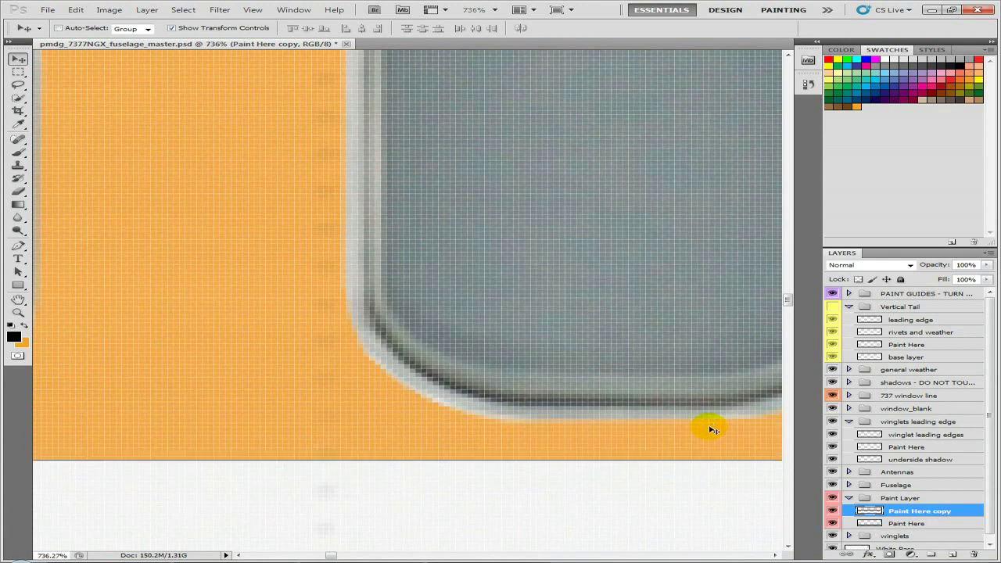
key(Down)
key(Down)
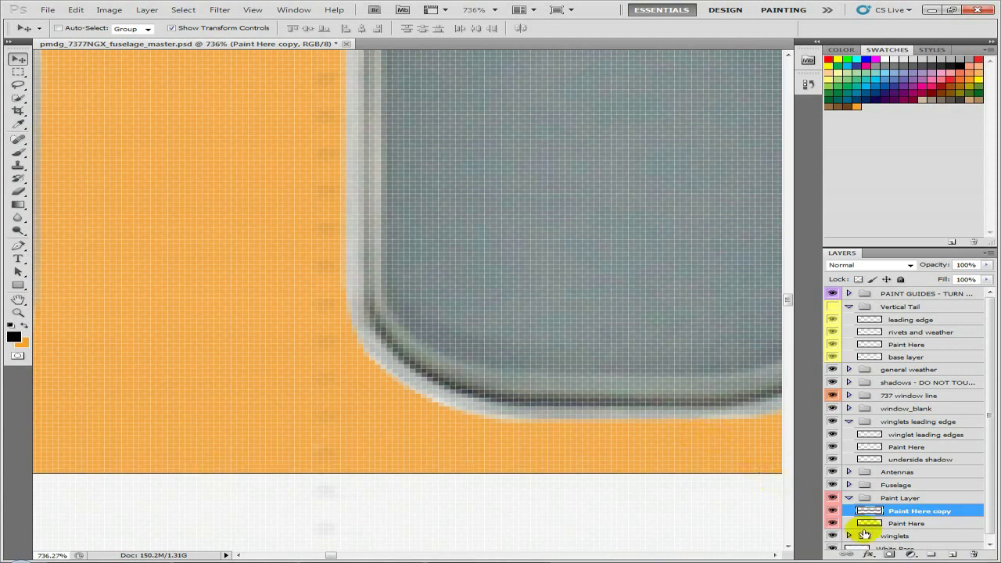
- Select the original Paint Here layer and compare stripe edges at the cabin windows and door sills on both fuselage sides
click(889, 524)
scroll(563, 221, down, 8)
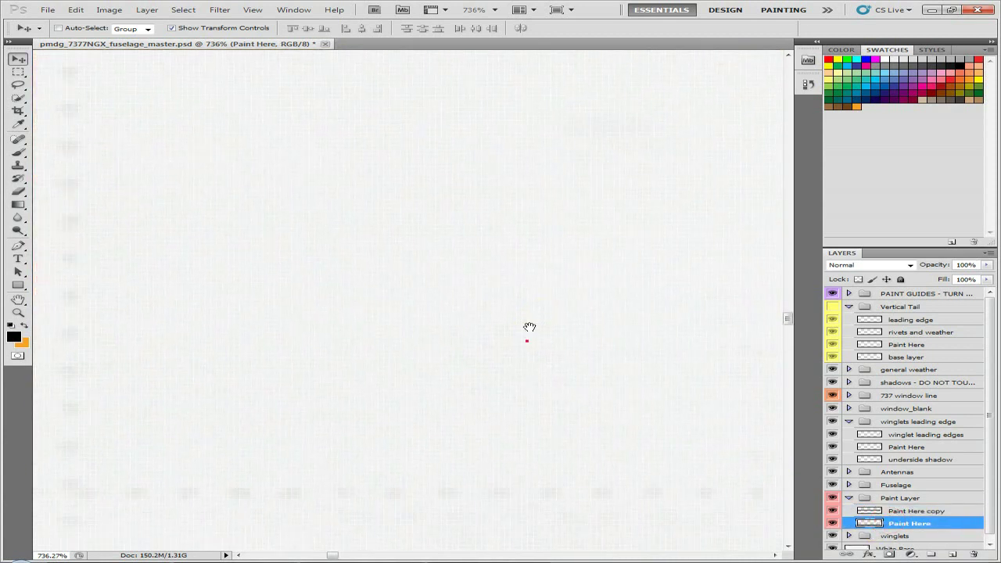
scroll(525, 233, down, 10)
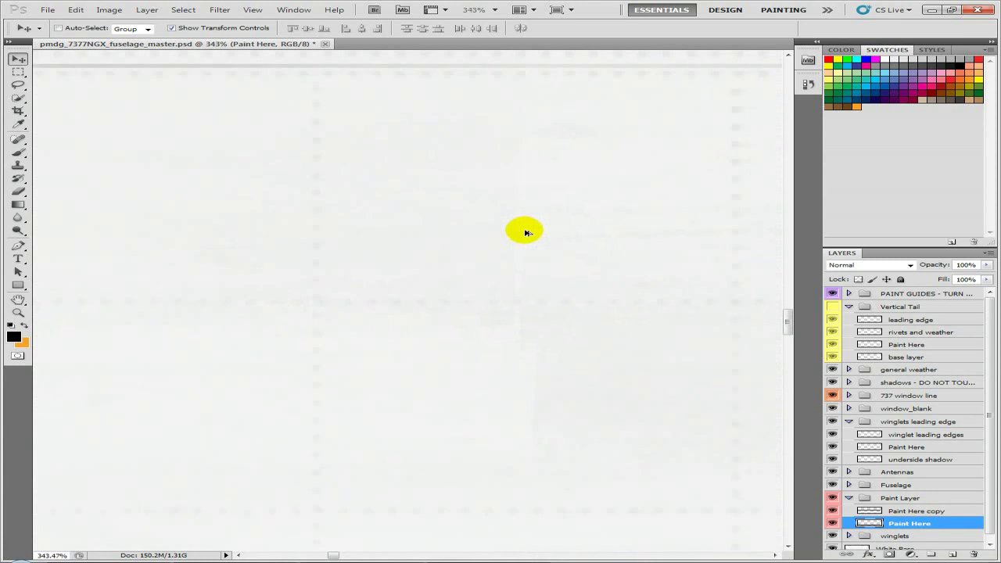
scroll(520, 237, down, 1)
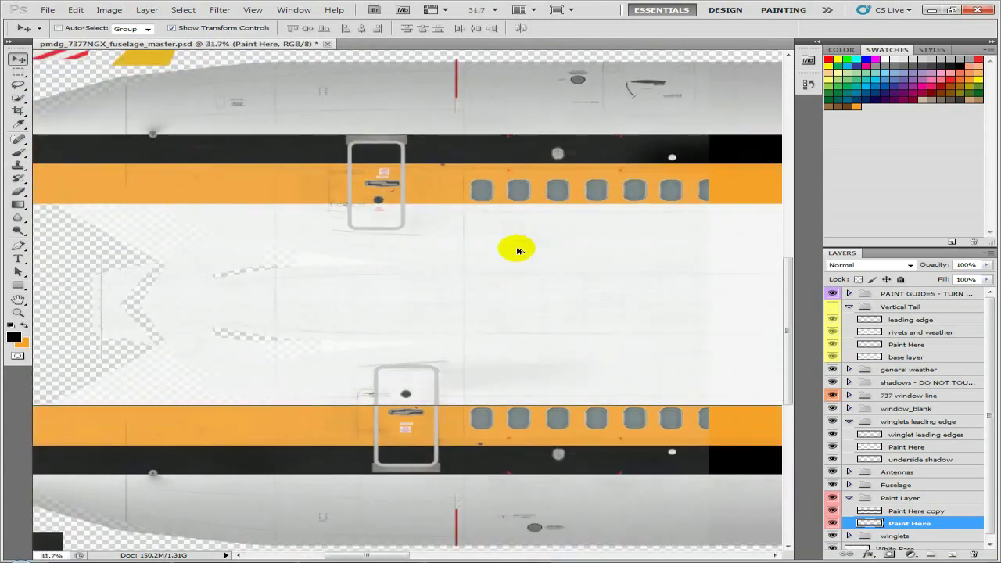
scroll(518, 416, up, 5)
scroll(530, 393, up, 8)
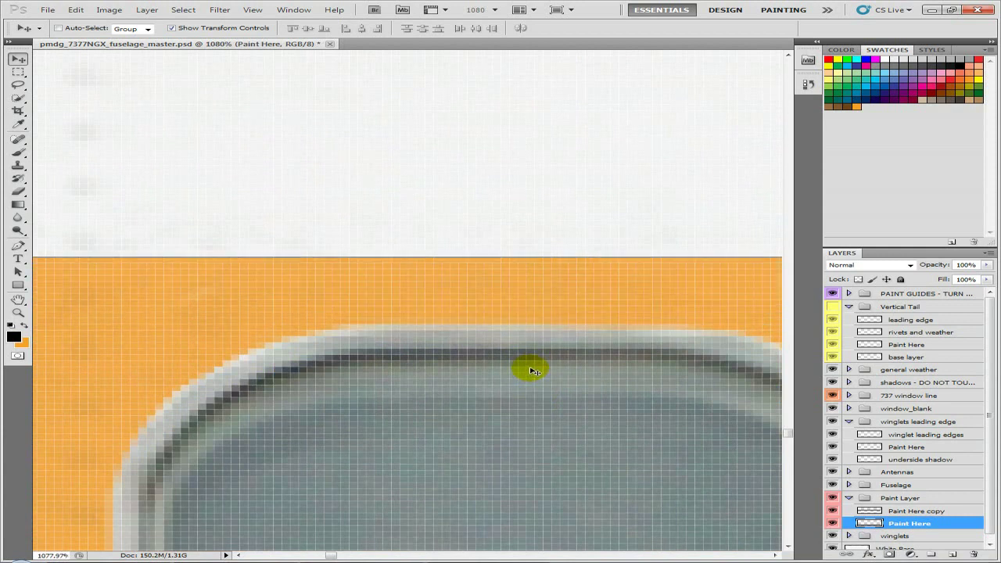
scroll(530, 369, down, 10)
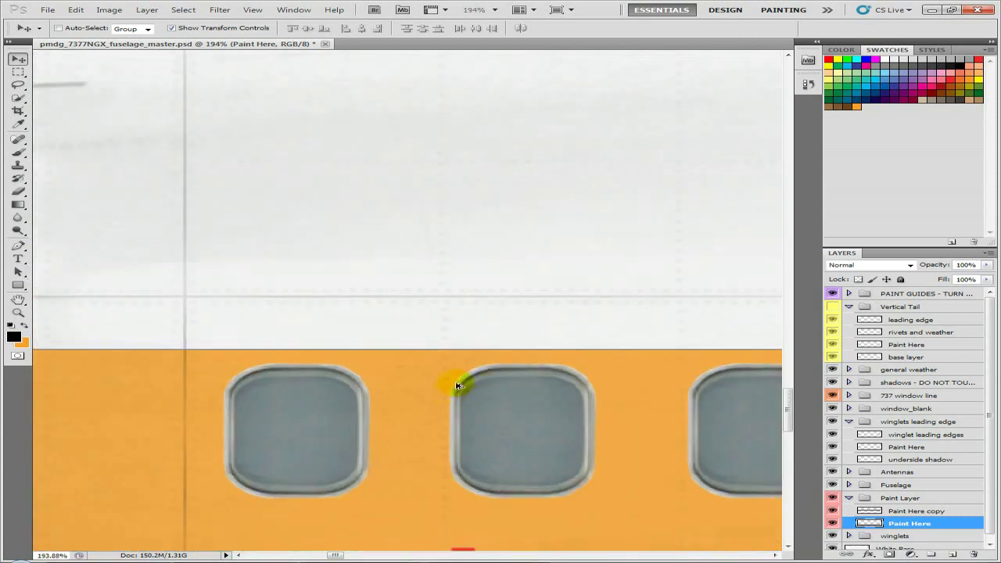
scroll(368, 428, up, 11)
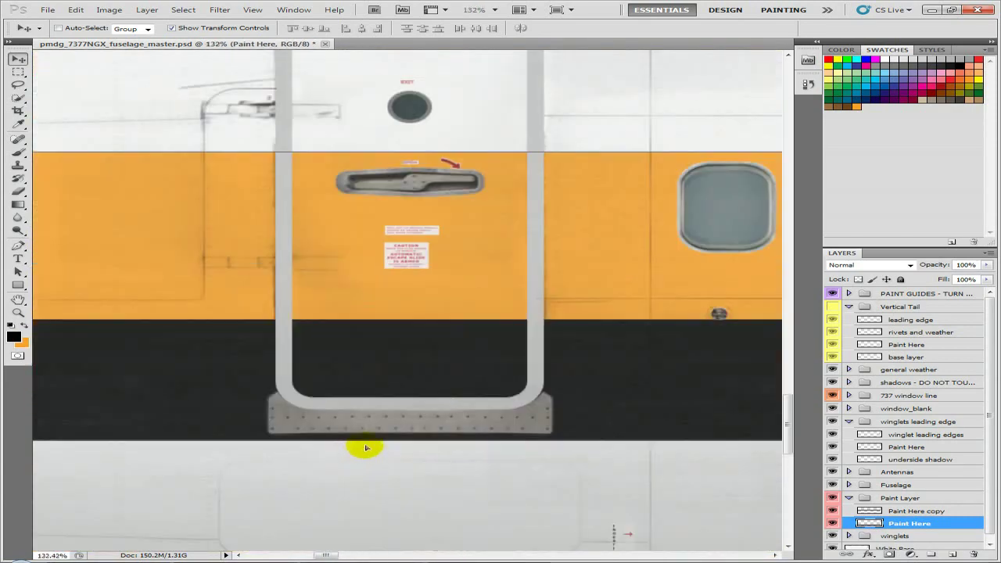
scroll(368, 445, down, 10)
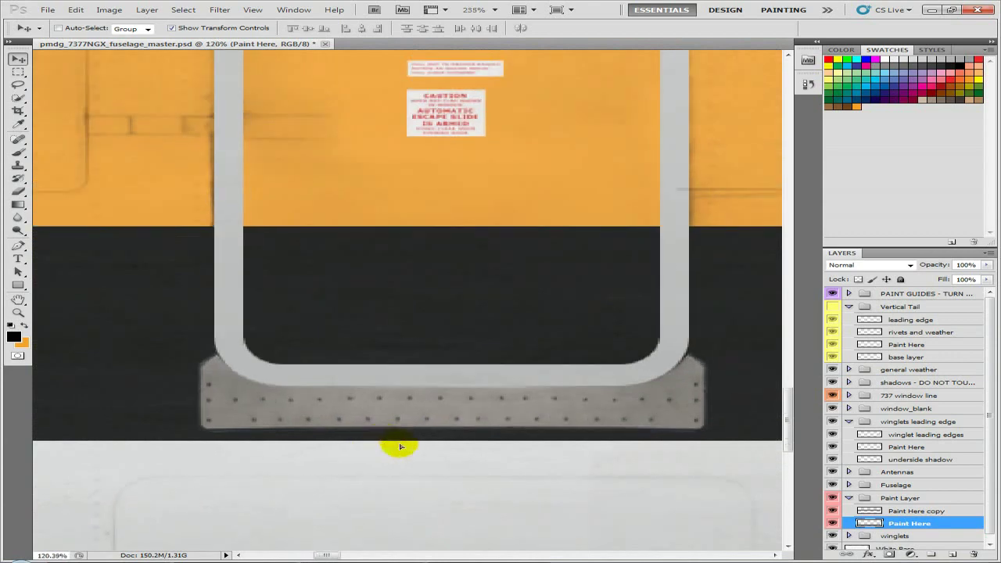
scroll(426, 447, down, 2)
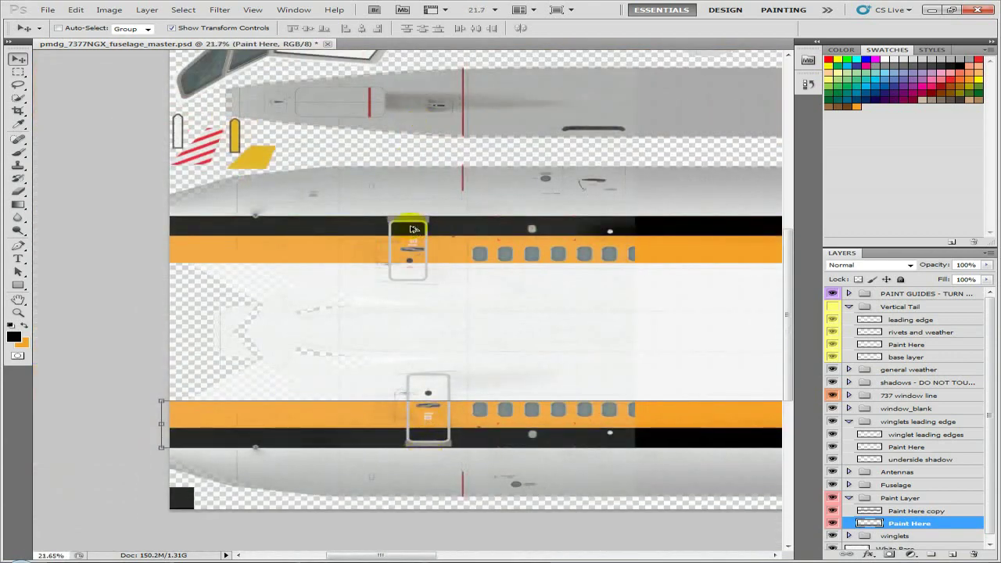
scroll(410, 222, up, 6)
scroll(412, 218, up, 4)
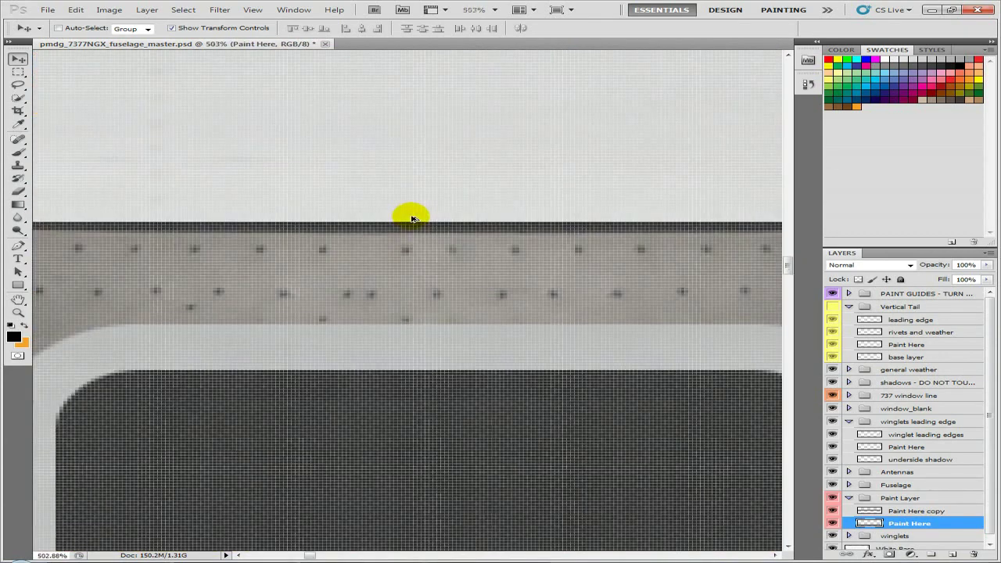
scroll(412, 218, down, 4)
scroll(412, 222, down, 5)
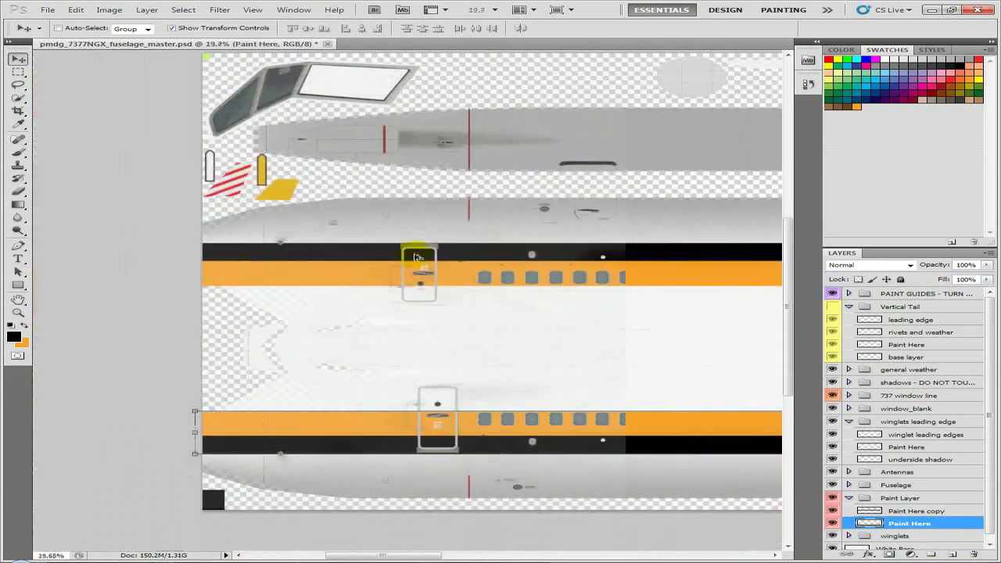
- Rename the two stripe paint layers to Stripe Bottom and Stripe Top, and add a new empty layer above them
drag(501, 361, 407, 308)
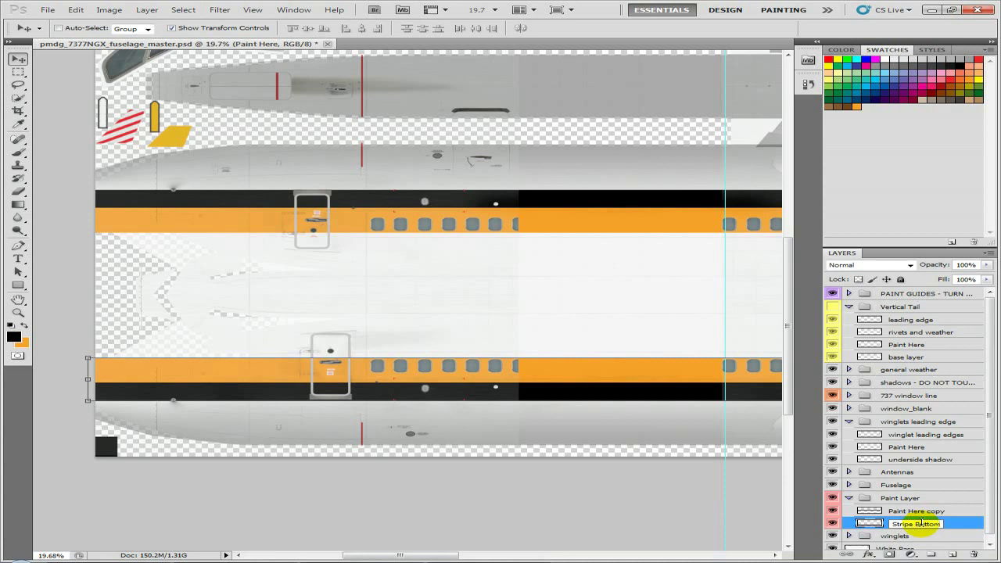
double_click(921, 511)
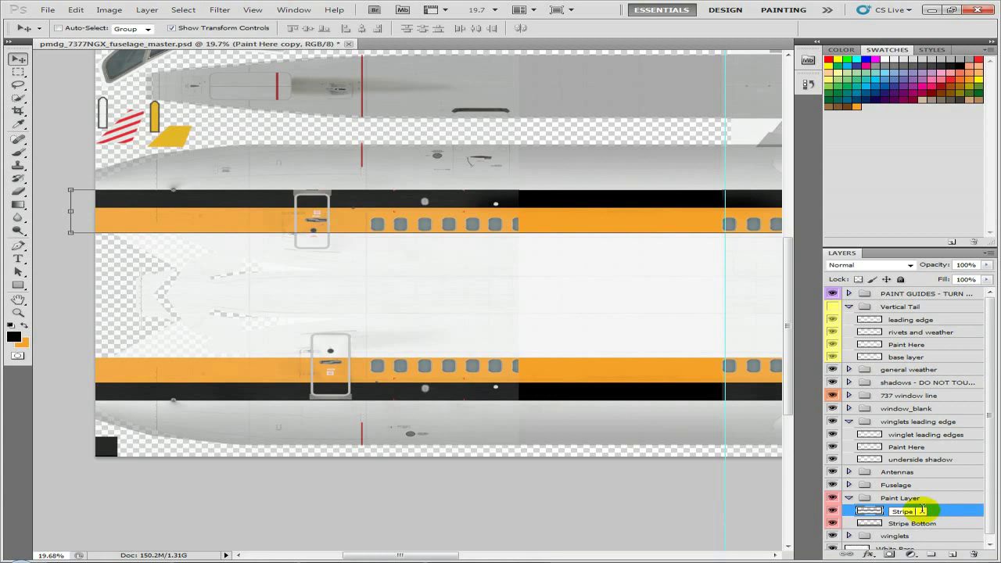
drag(863, 513, 973, 556)
click(952, 555)
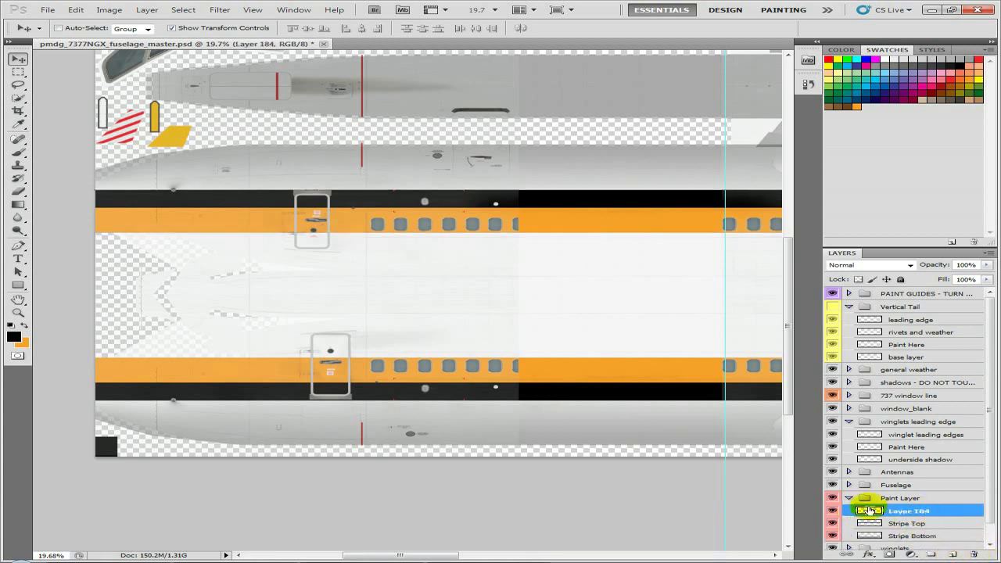
- Switch to the Monarch reference photo and examine the airline title's size and position on the forward fuselage
drag(570, 320, 377, 289)
scroll(377, 291, down, 3)
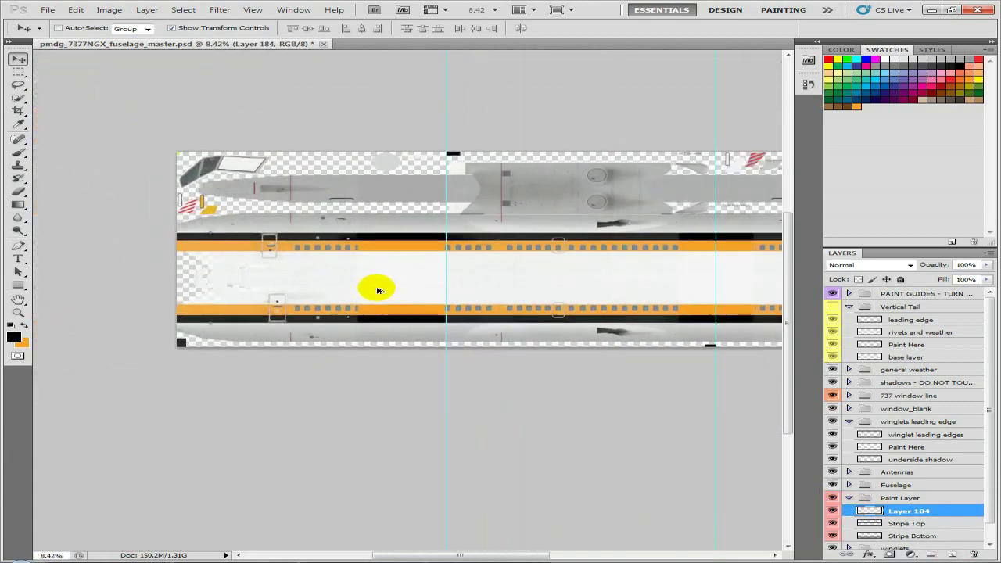
drag(442, 289, 333, 286)
drag(476, 274, 475, 323)
key(alt+Tab)
scroll(540, 395, down, 5)
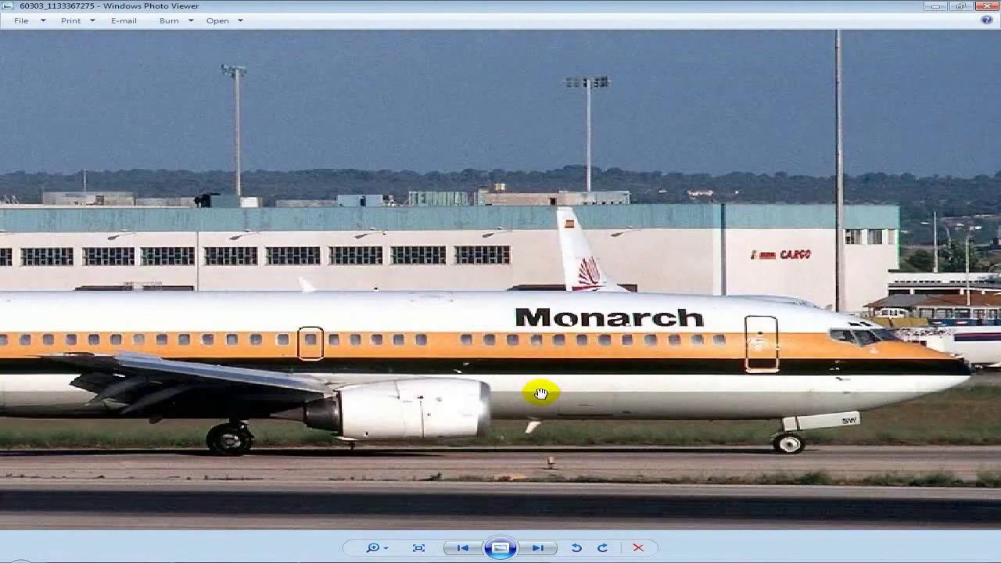
- Open the monarch_airlines80-99 logo from the Photos folder in Photoshop and copy it into a new transparent 200 x 200 pixel RGB document
key(alt+Tab)
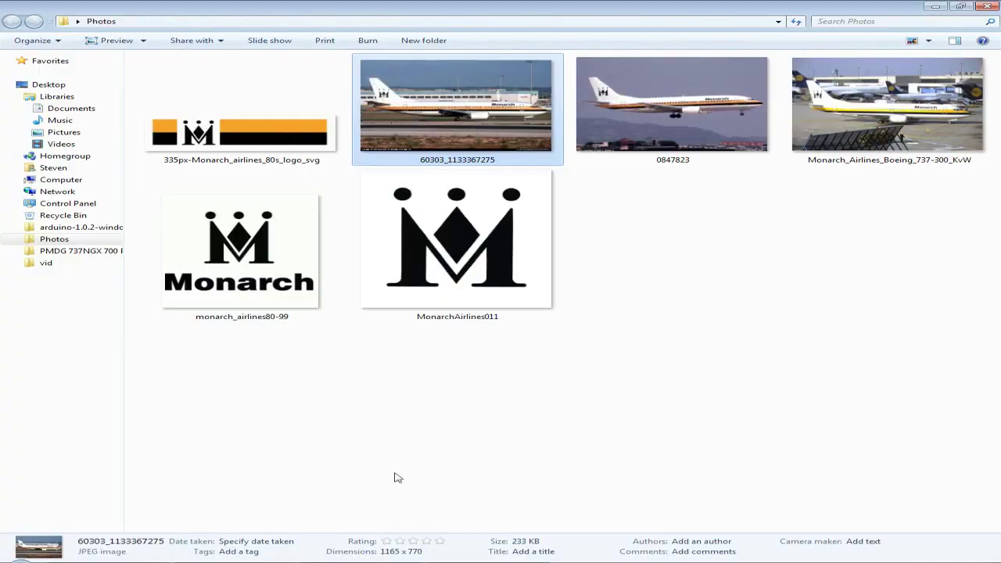
drag(308, 290, 417, 45)
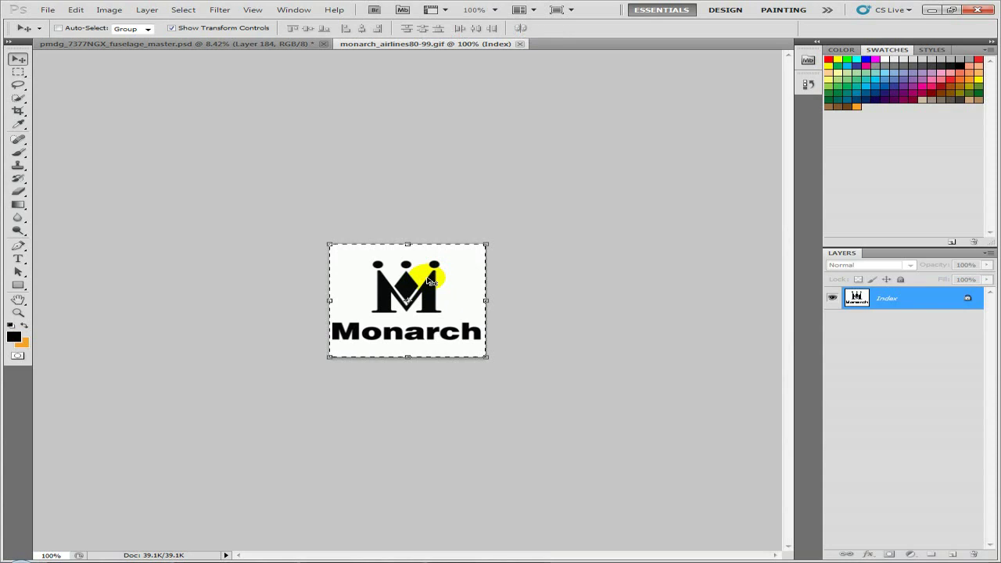
key(ctrl+n)
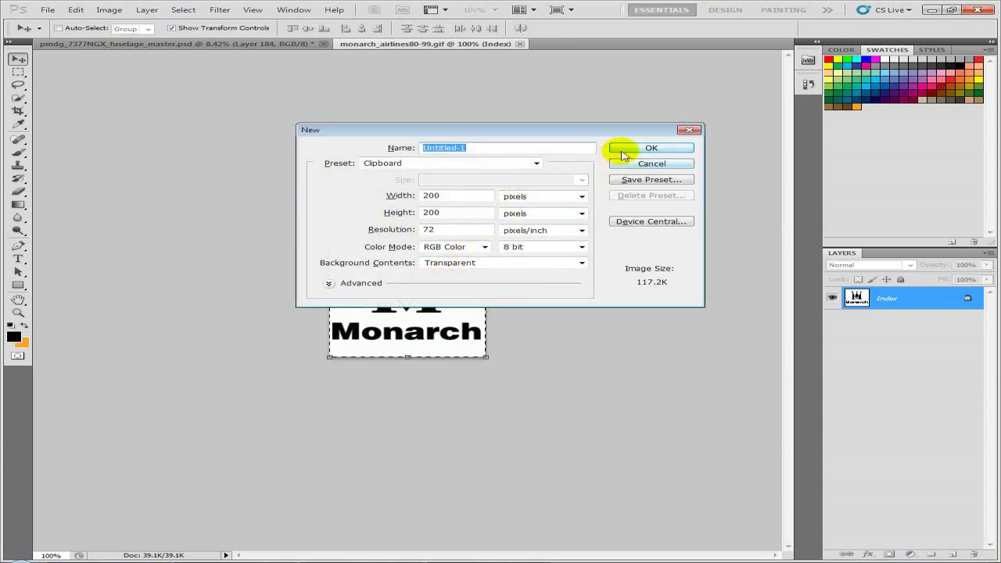
click(626, 154)
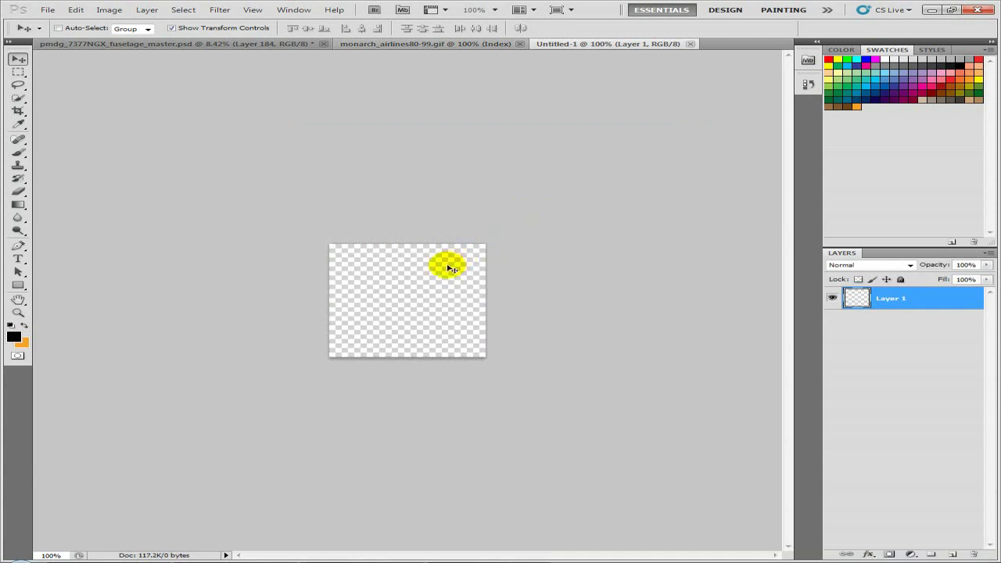
key(ctrl+v)
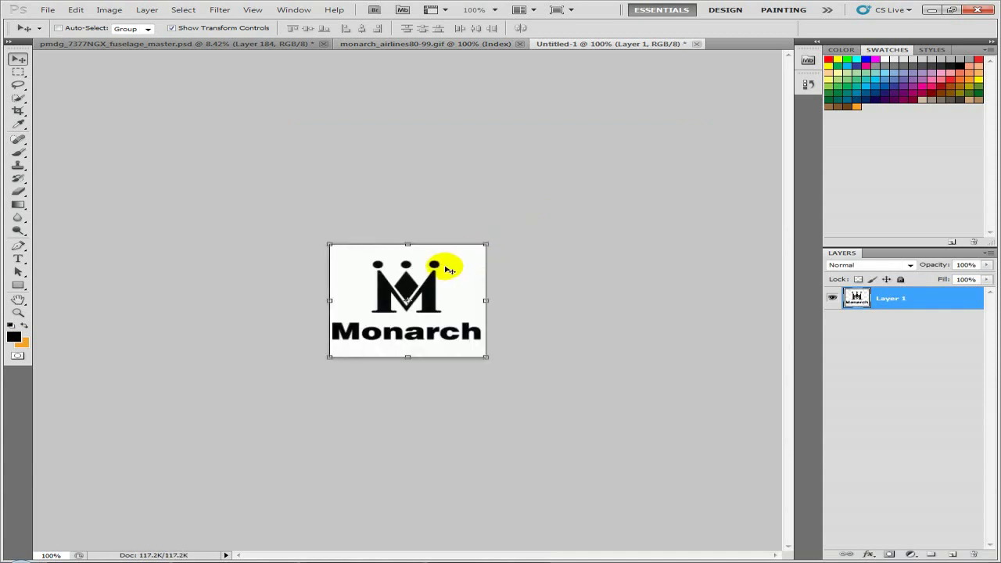
- Select the white background around the Monarch logo with the Magic Wand at tolerance 32 and delete it
click(18, 124)
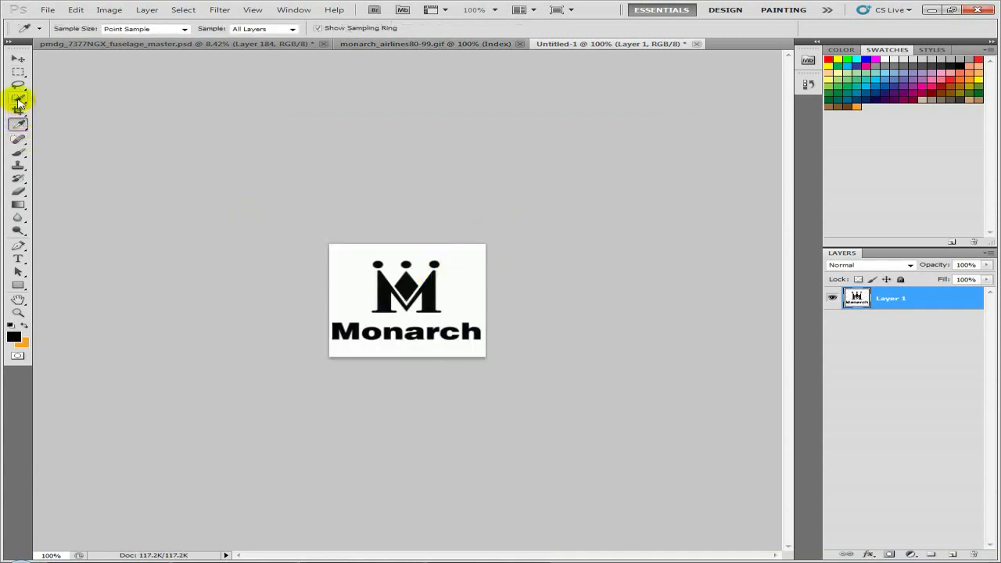
click(20, 100)
click(49, 107)
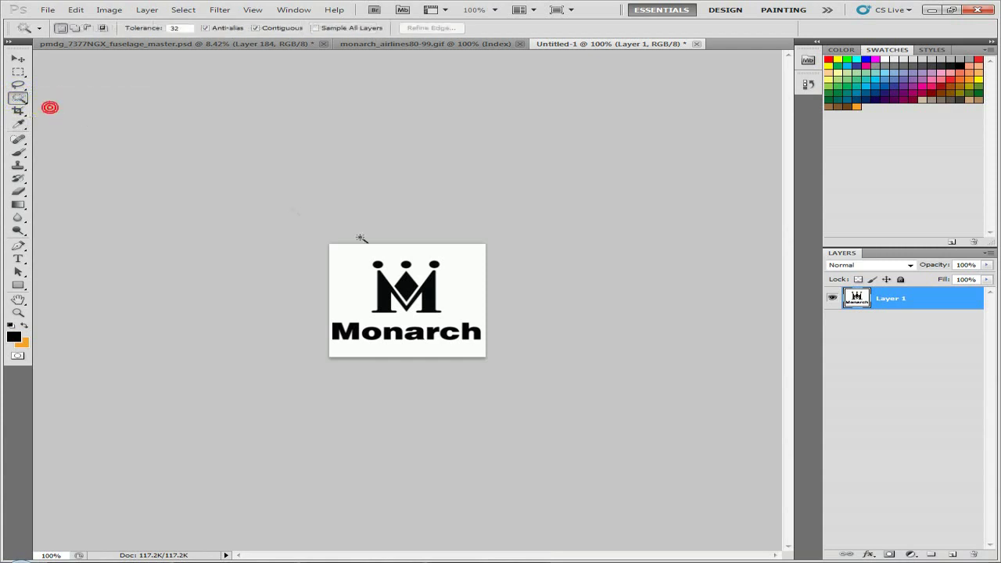
click(353, 272)
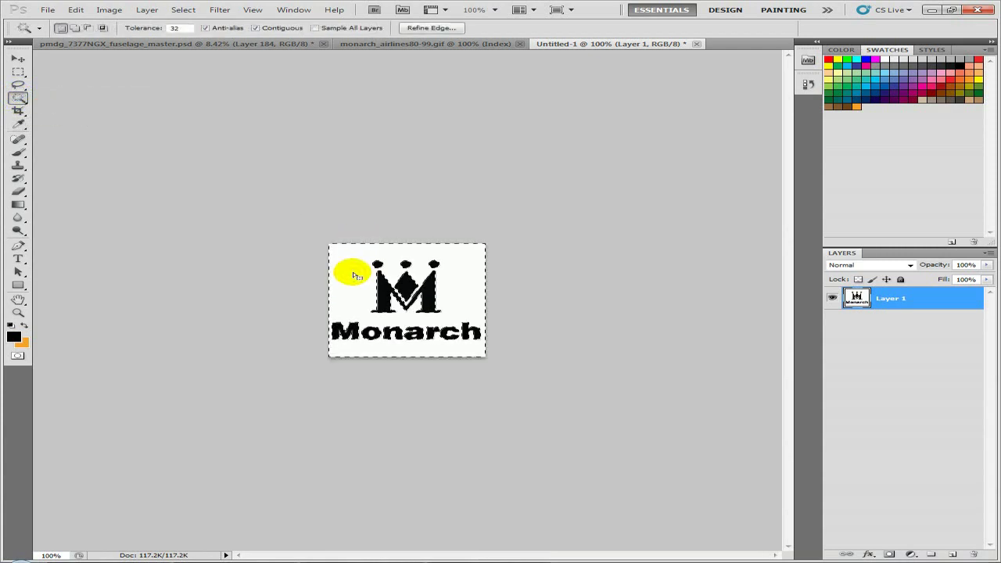
key(Delete)
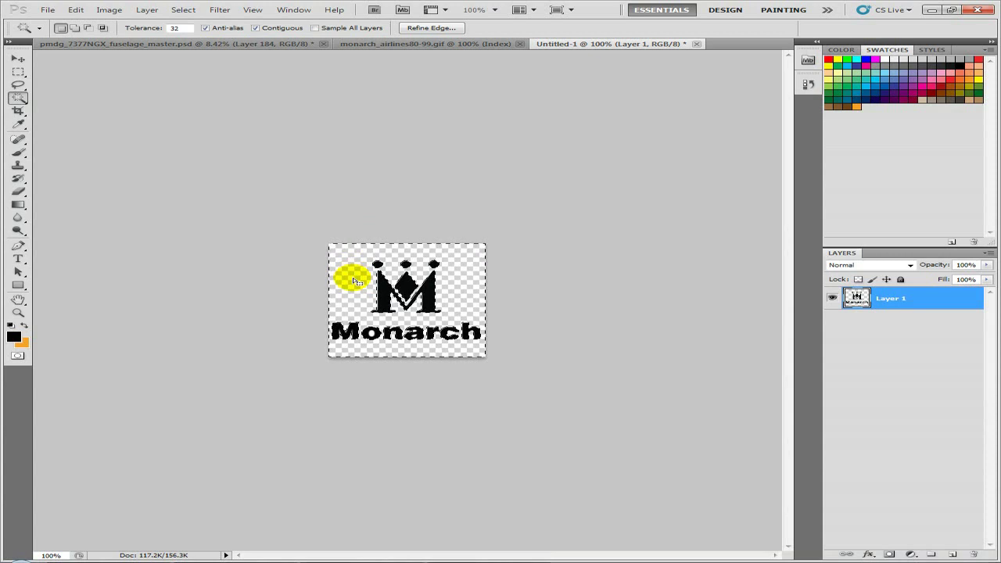
- Copy only the Monarch wordmark with a rectangular selection and paste it into the new layer of the fuselage document
scroll(352, 281, up, 3)
scroll(352, 291, up, 1)
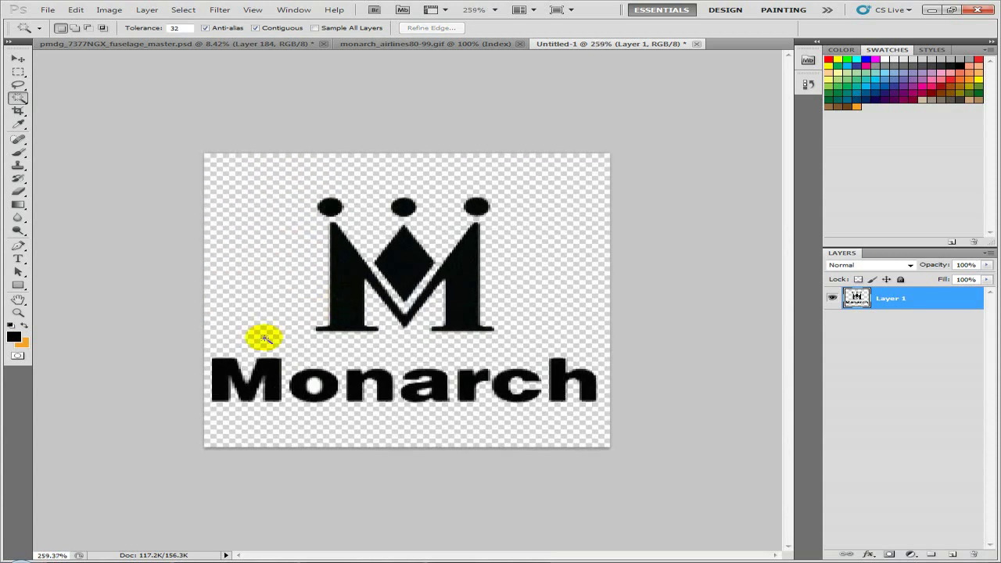
click(18, 72)
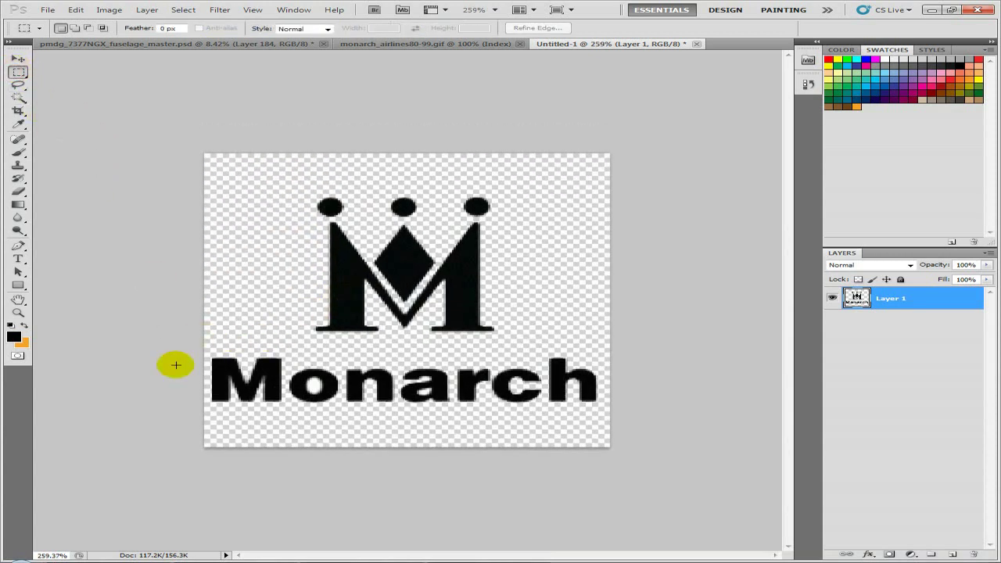
drag(311, 398, 649, 349)
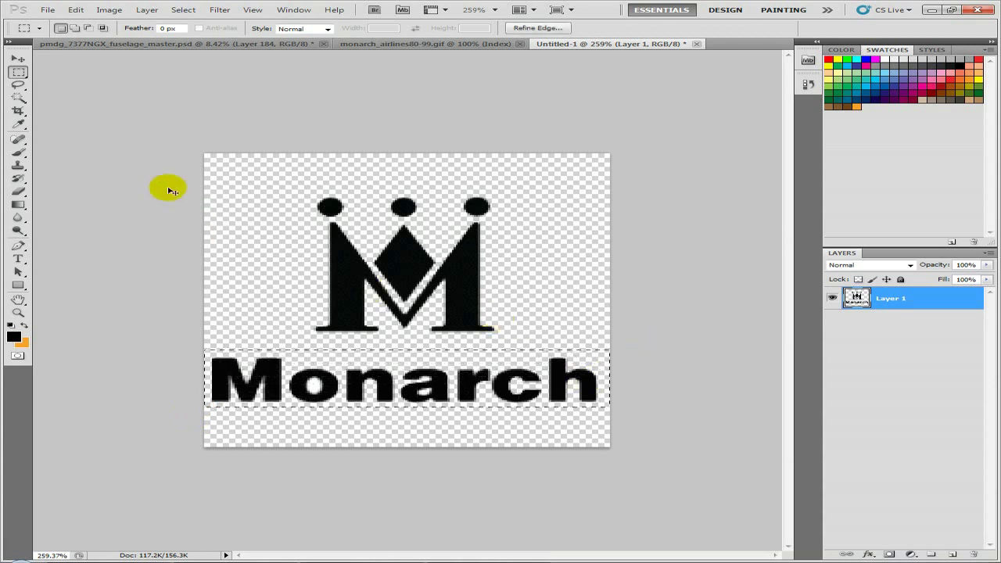
click(270, 44)
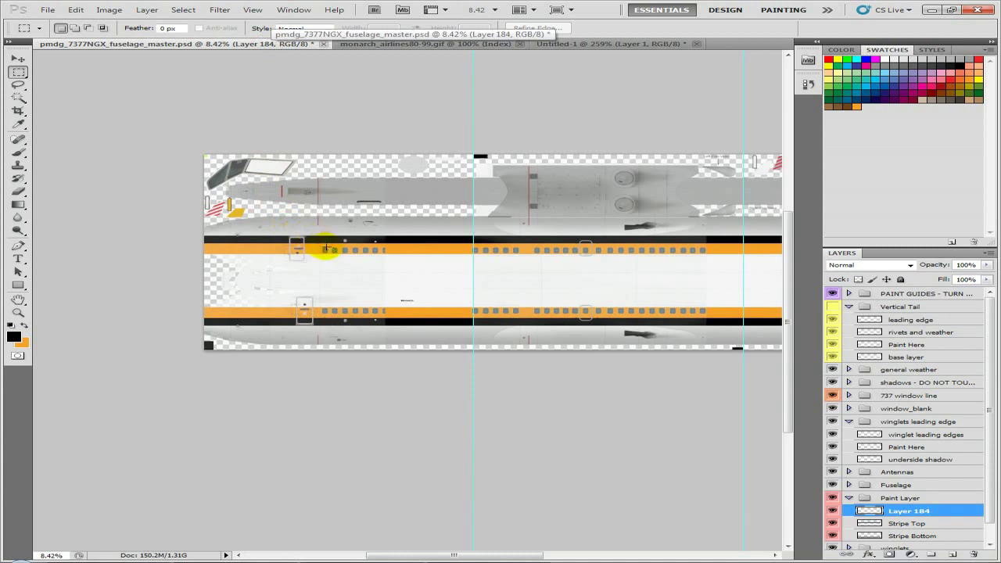
scroll(398, 290, up, 8)
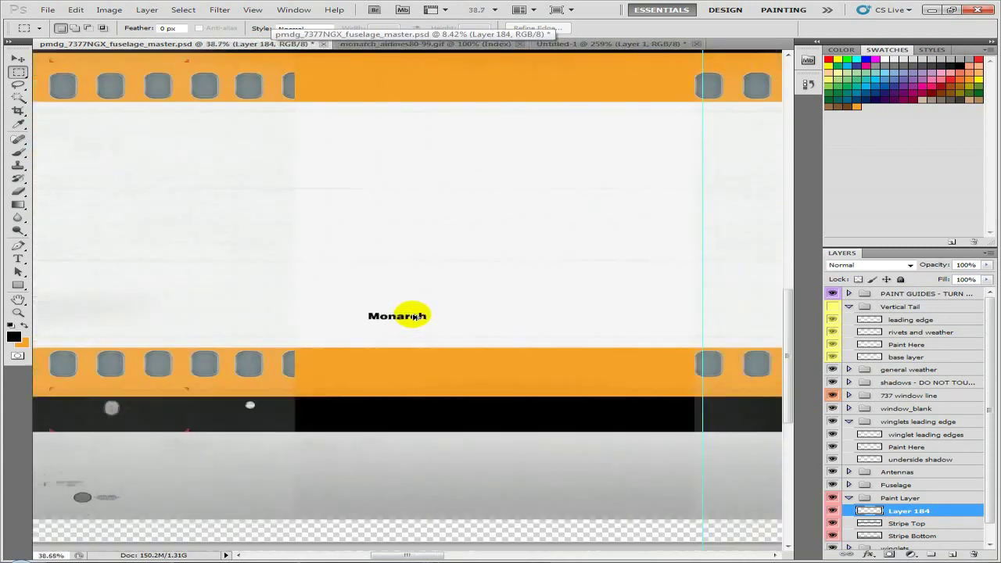
- Scale the pasted Monarch wordmark proportionally to about 381% with Free Transform
click(18, 59)
scroll(392, 262, down, 3)
scroll(392, 261, up, 5)
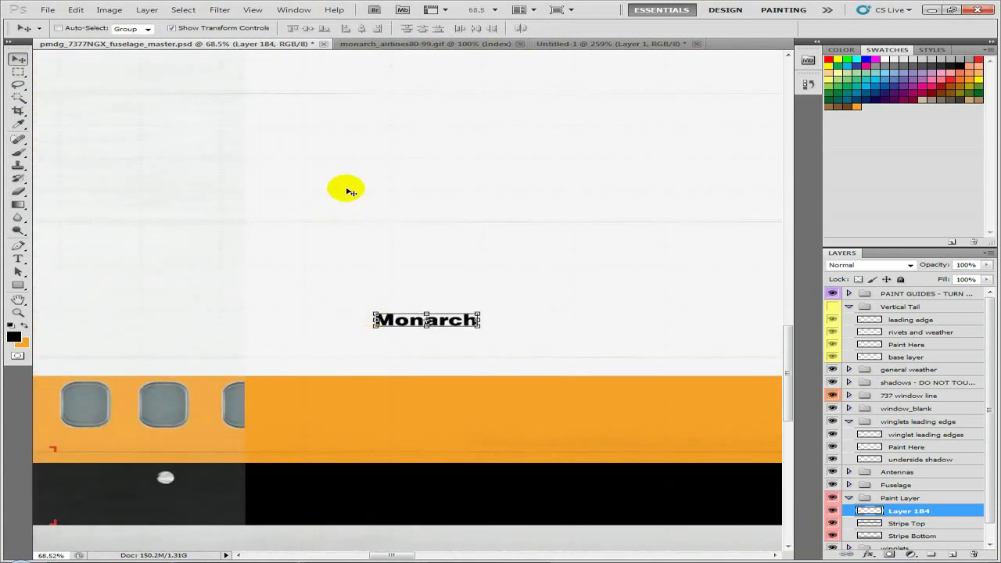
key(ctrl+t)
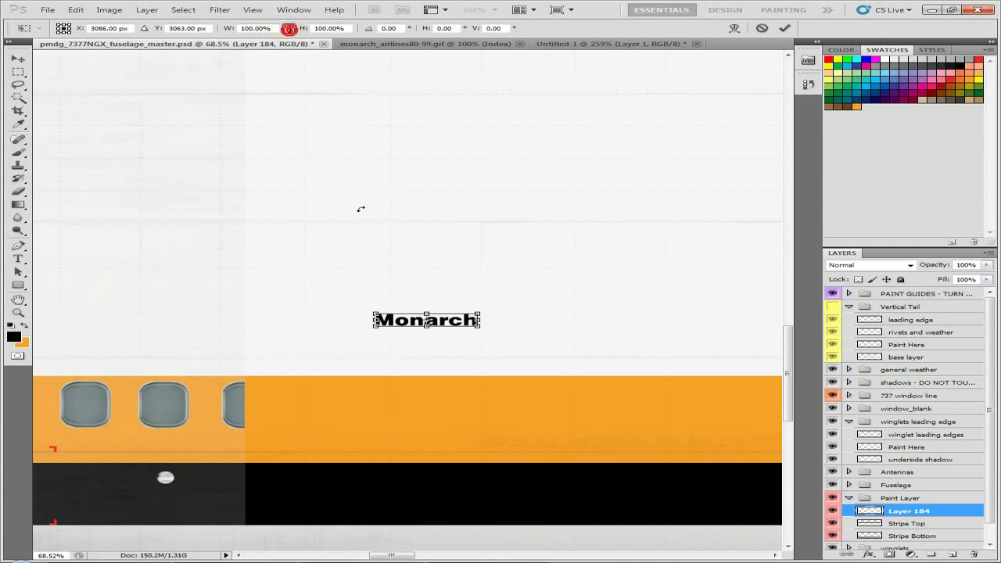
drag(373, 312, 101, 208)
scroll(201, 226, down, 5)
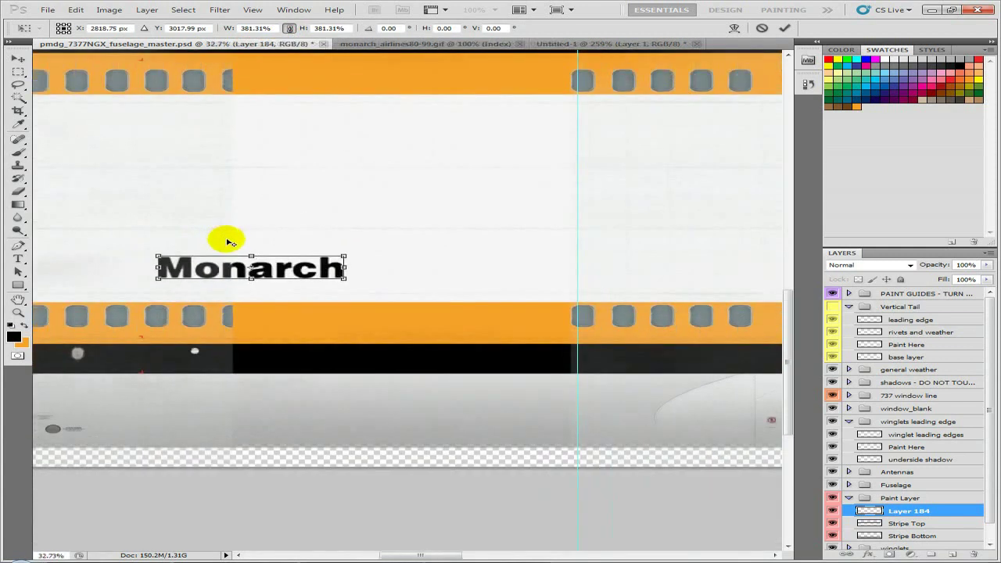
- Check the title's placement in the reference photo and move the wordmark above the forward cabin windows, just aft of the lower door
drag(186, 253, 334, 315)
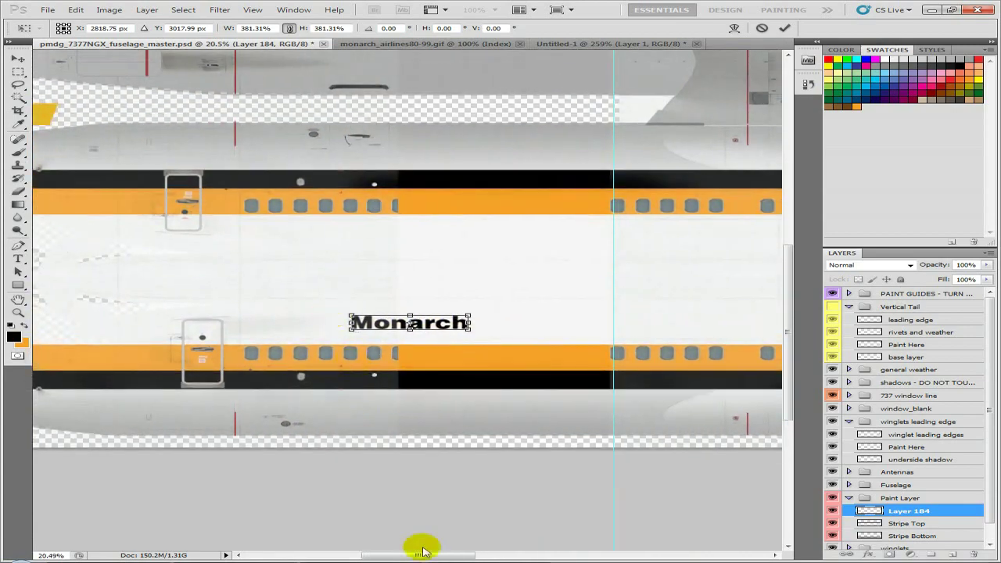
click(423, 558)
drag(664, 368, 664, 371)
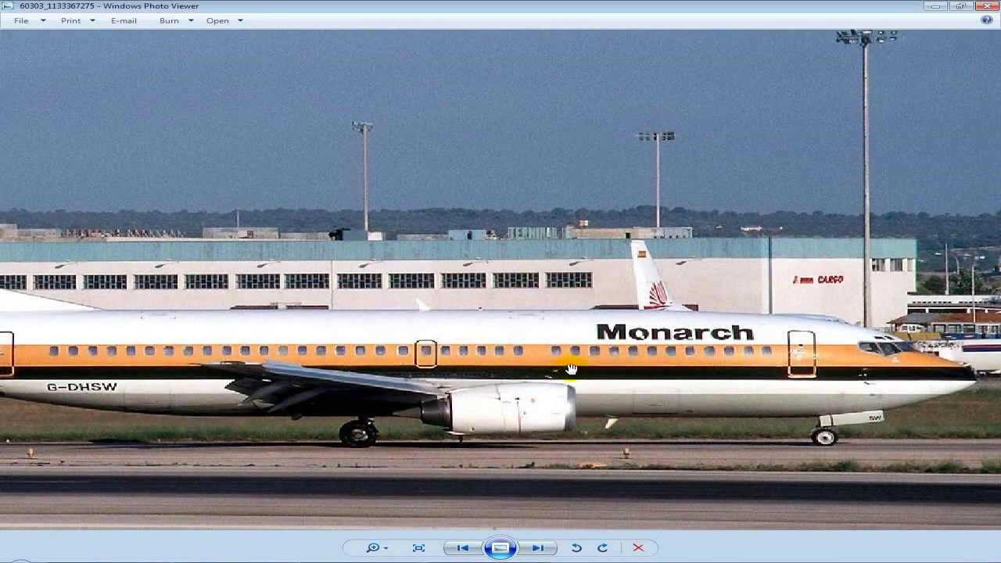
drag(574, 353, 748, 356)
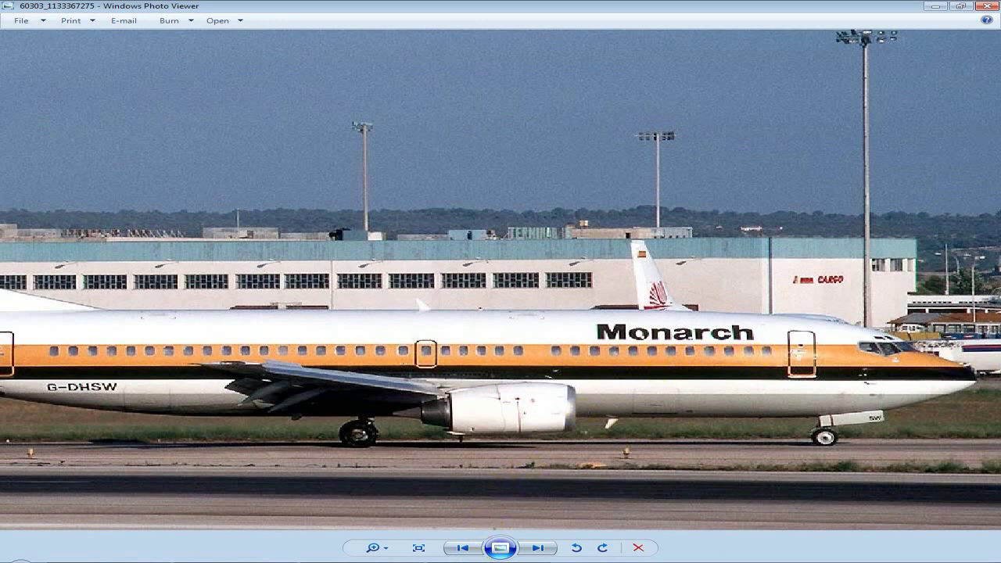
click(361, 551)
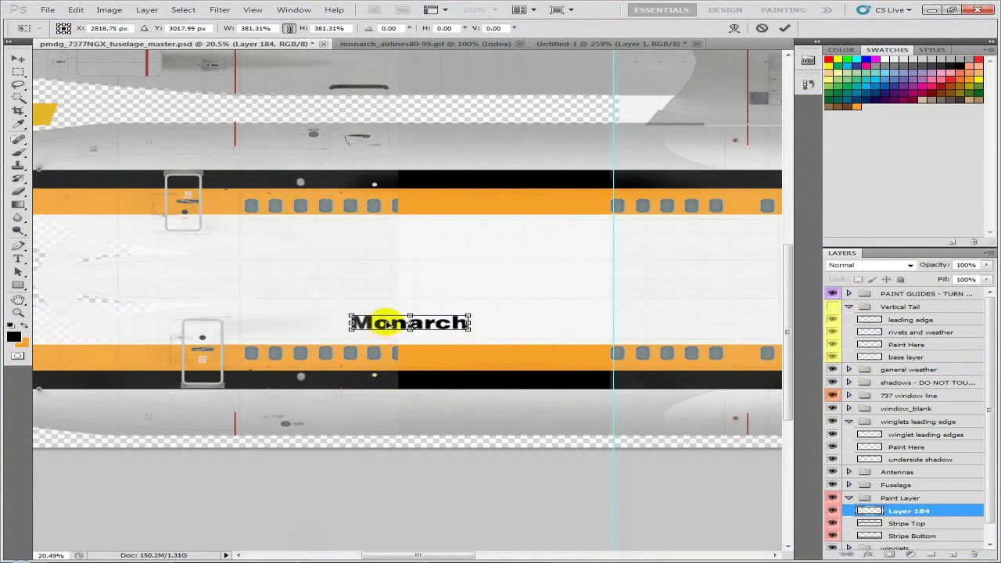
drag(387, 323, 306, 332)
- Compare the title's length with the windows in the reference photo and enlarge the wordmark proportionally to about 705%
key(alt+Tab)
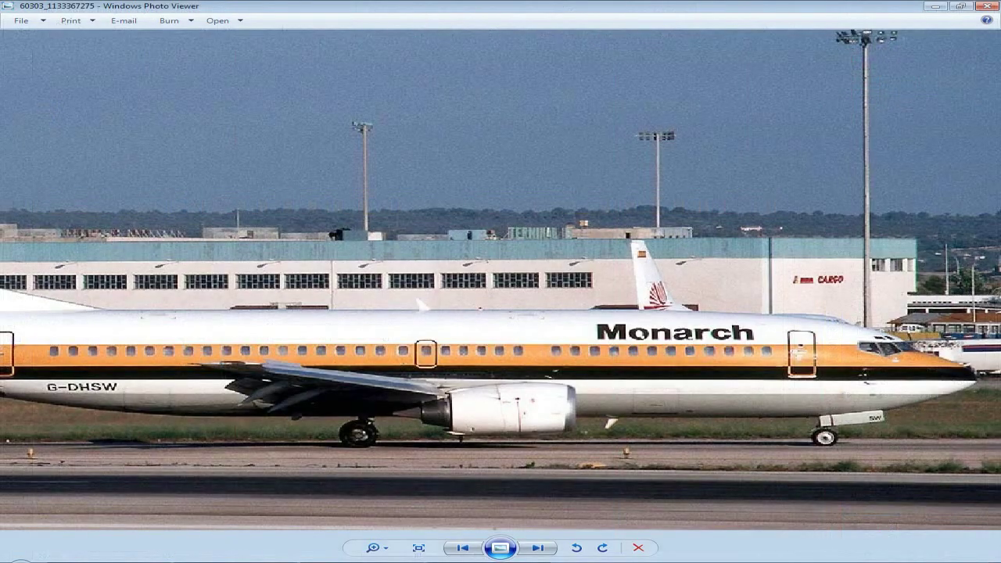
scroll(706, 357, up, 4)
drag(733, 330, 591, 342)
scroll(605, 330, up, 2)
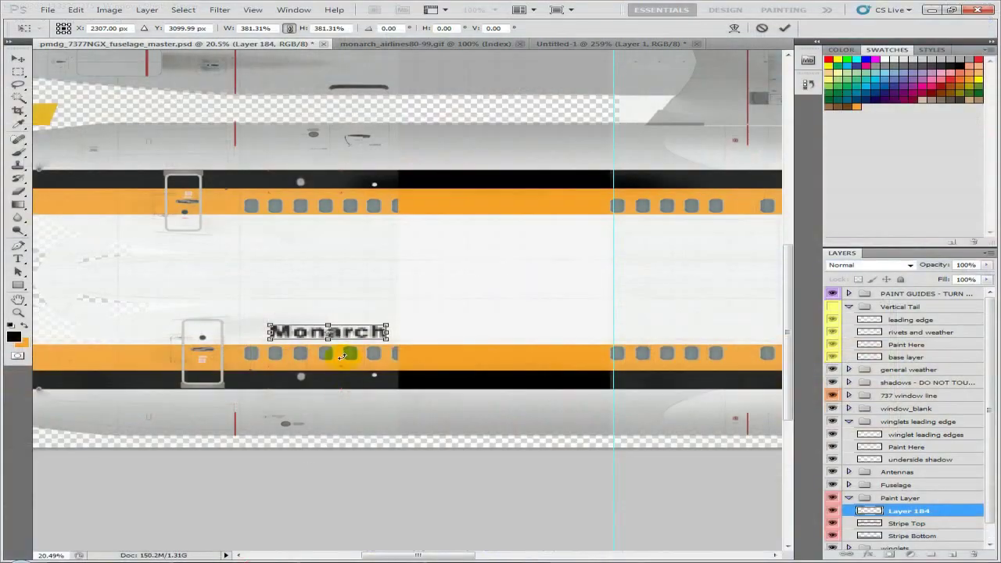
scroll(348, 336, up, 2)
scroll(348, 336, down, 3)
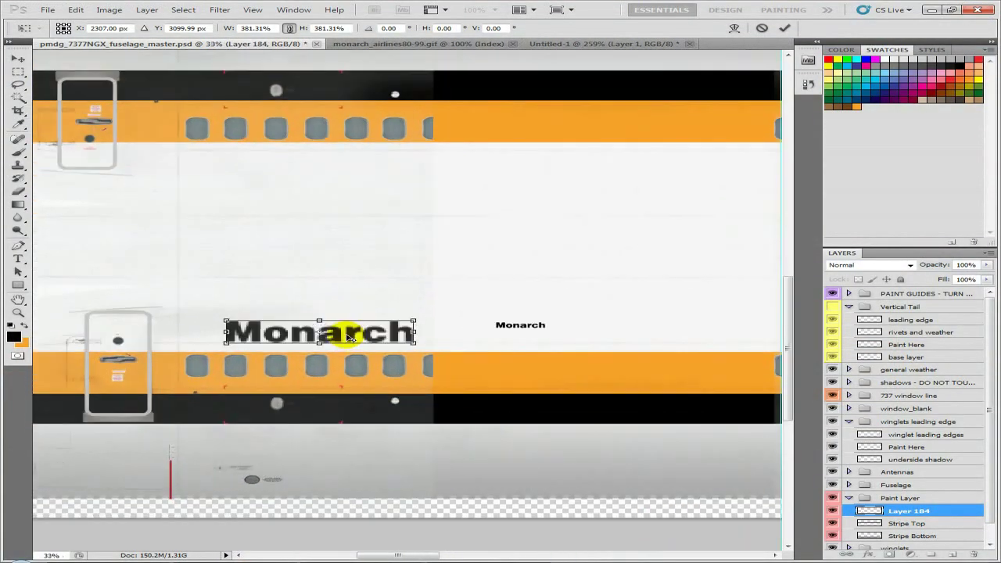
scroll(348, 336, down, 1)
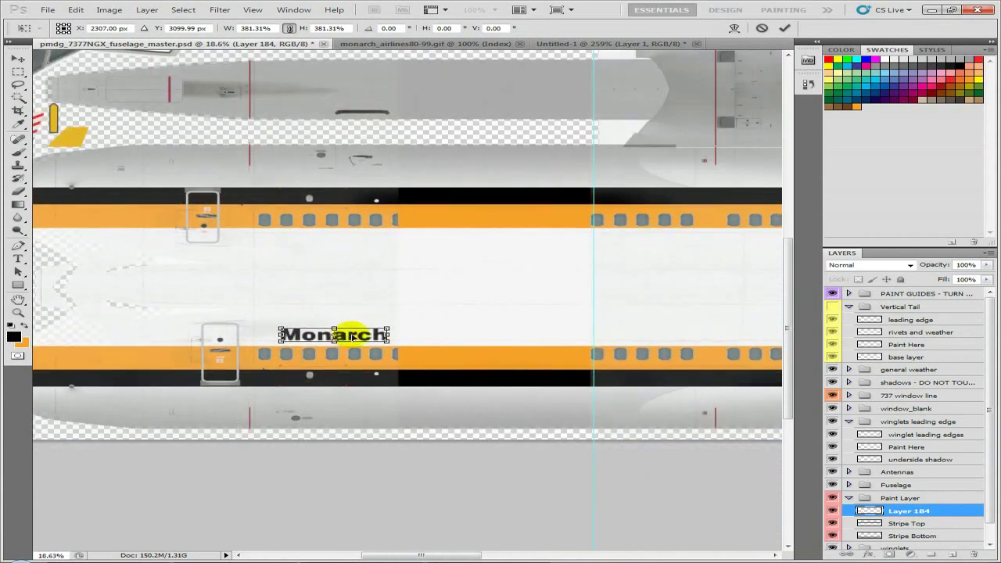
drag(391, 327, 477, 305)
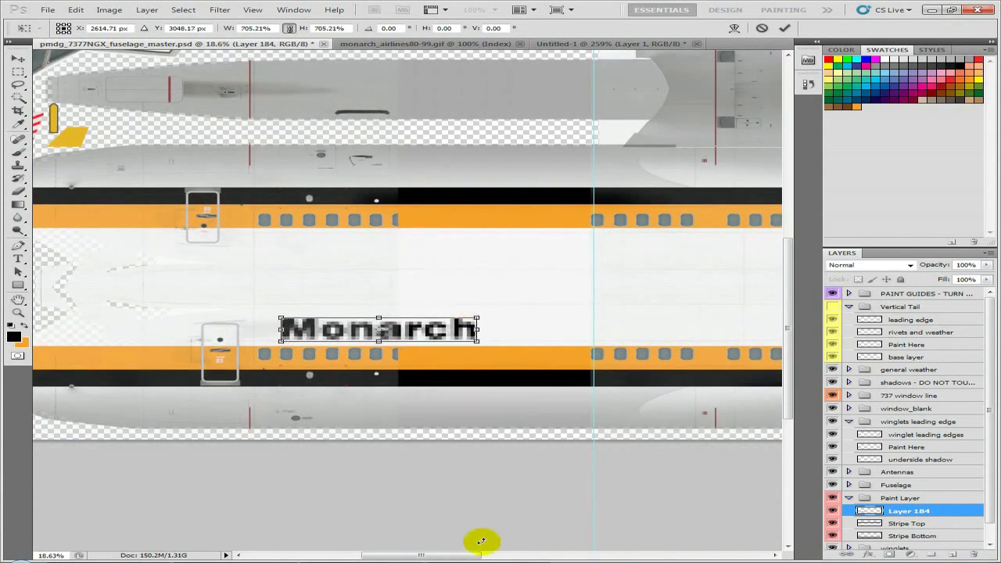
- Recheck the title in the reference photo and enlarge the wordmark proportionally to about 765%, extending it farther aft
click(481, 555)
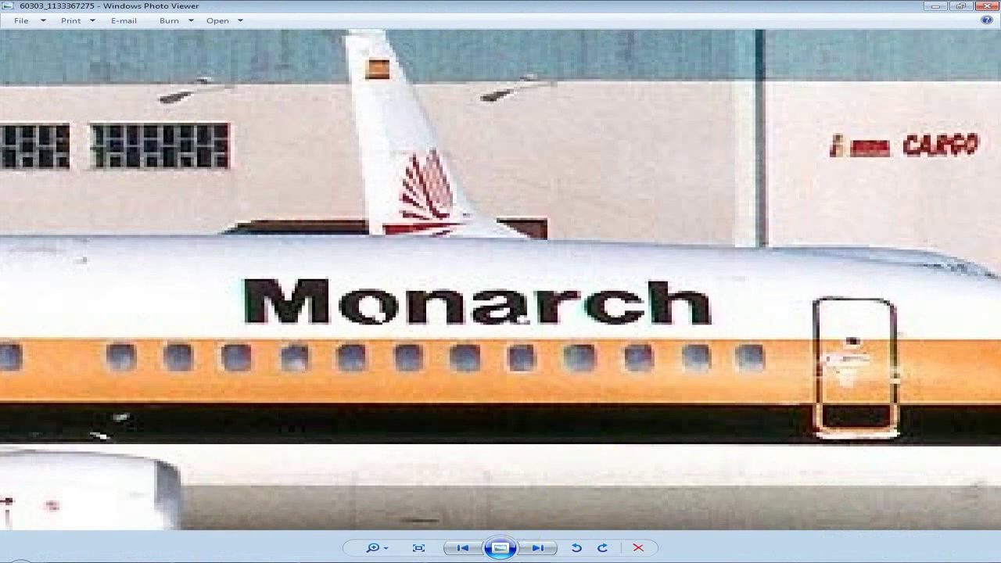
click(485, 545)
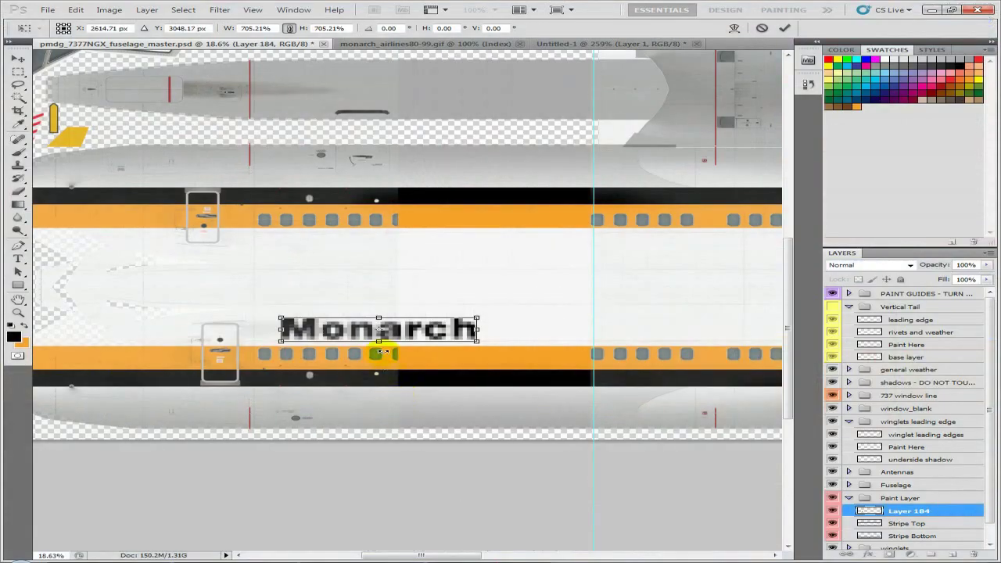
drag(477, 319, 493, 310)
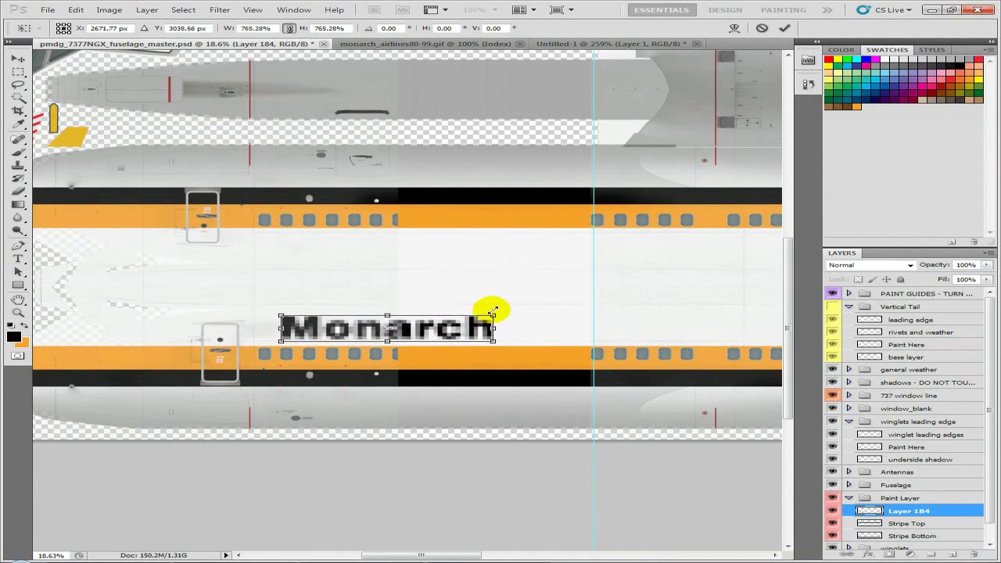
click(832, 306)
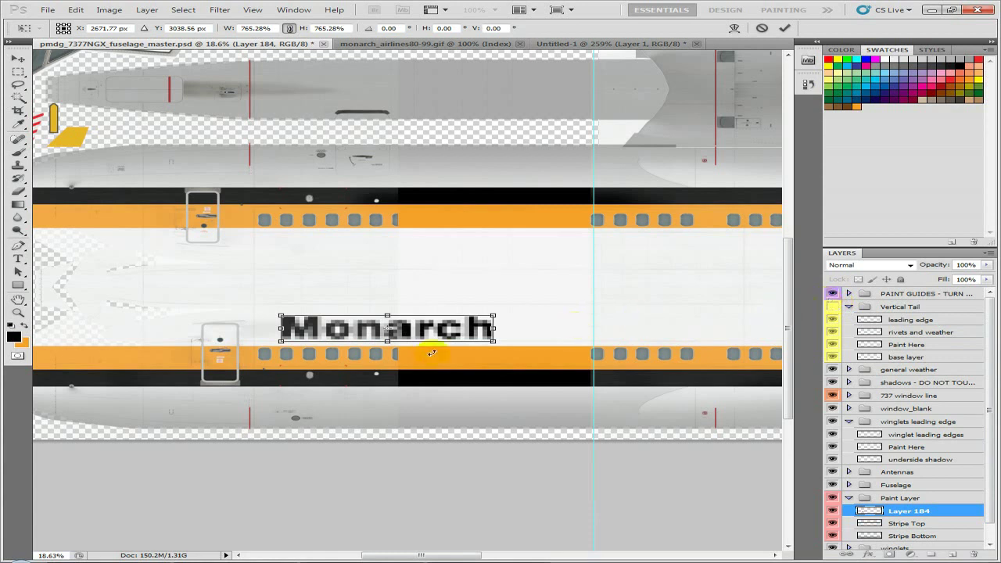
- Apply the wordmark's scaling and tidy the layer list, collapsing Vertical Tail and winglets leading edge and expanding the PAINT GUIDES group
key(Return)
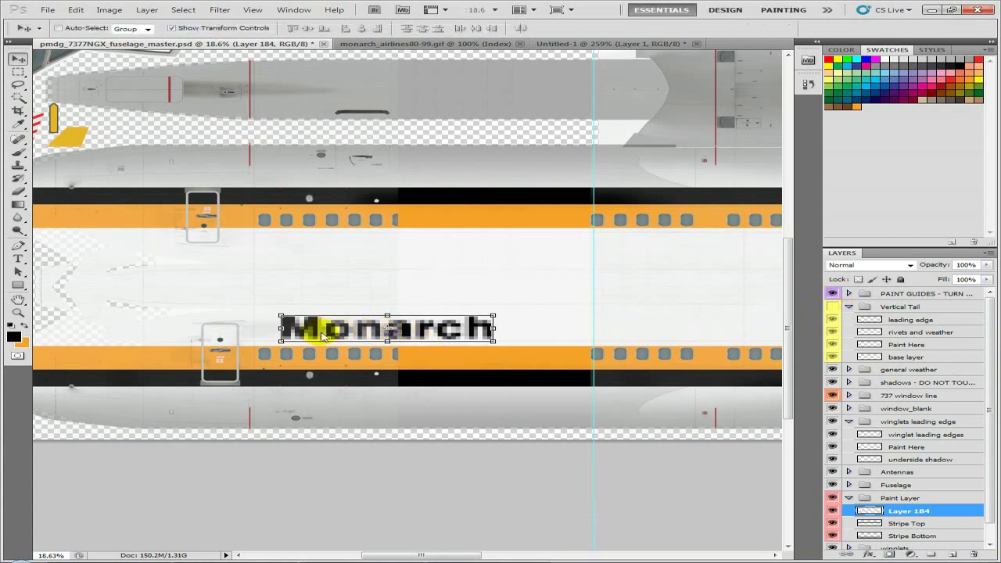
click(850, 306)
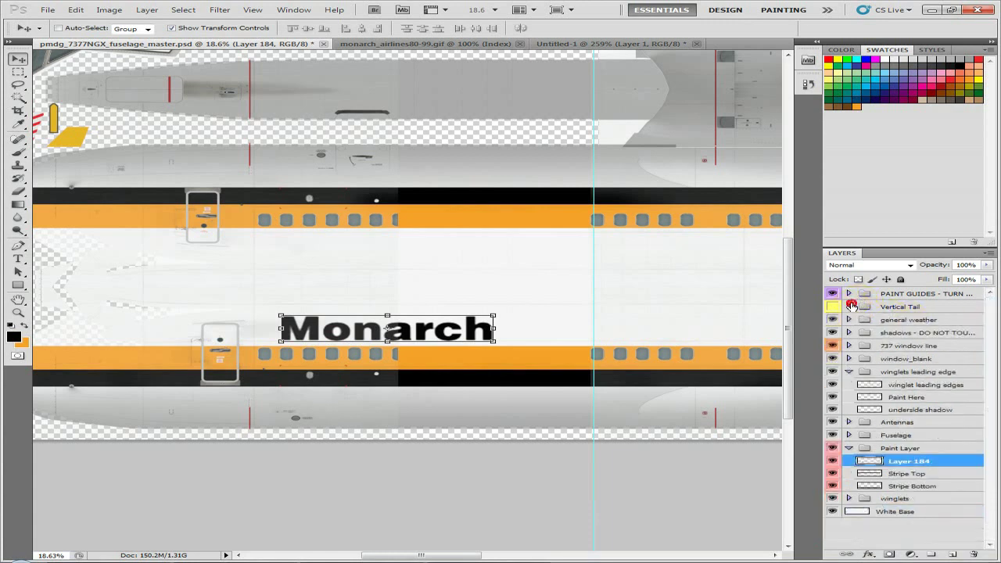
click(848, 371)
click(849, 294)
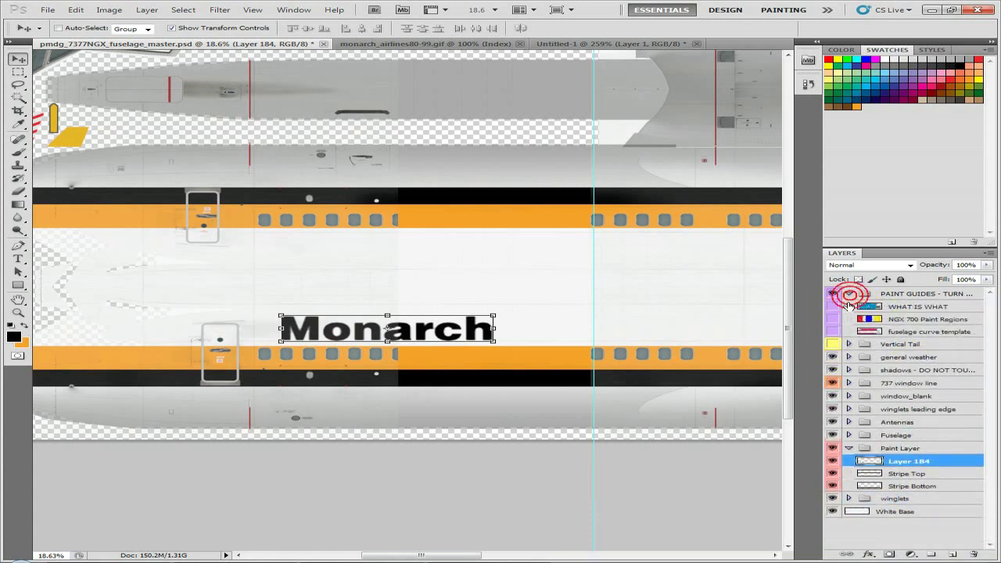
- Check where the Monarch title crosses the fuselage texture boundaries by toggling the NGX 700 Paint Regions guide on and off
click(833, 319)
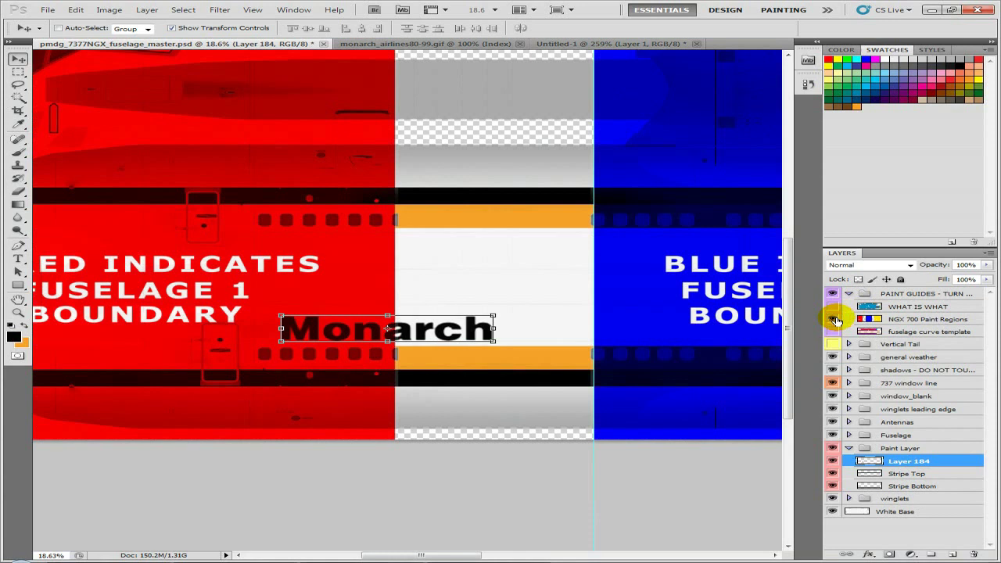
click(832, 319)
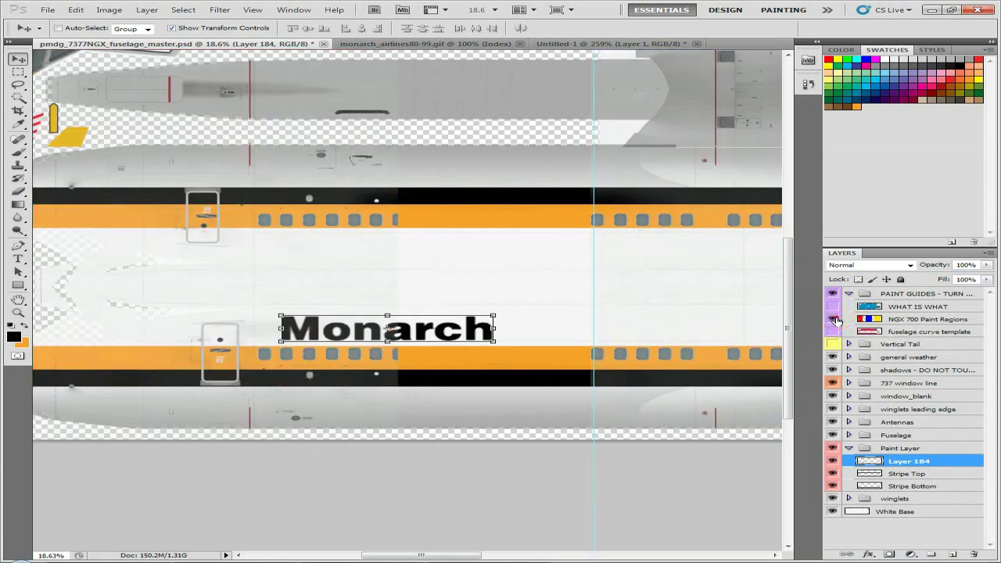
click(832, 319)
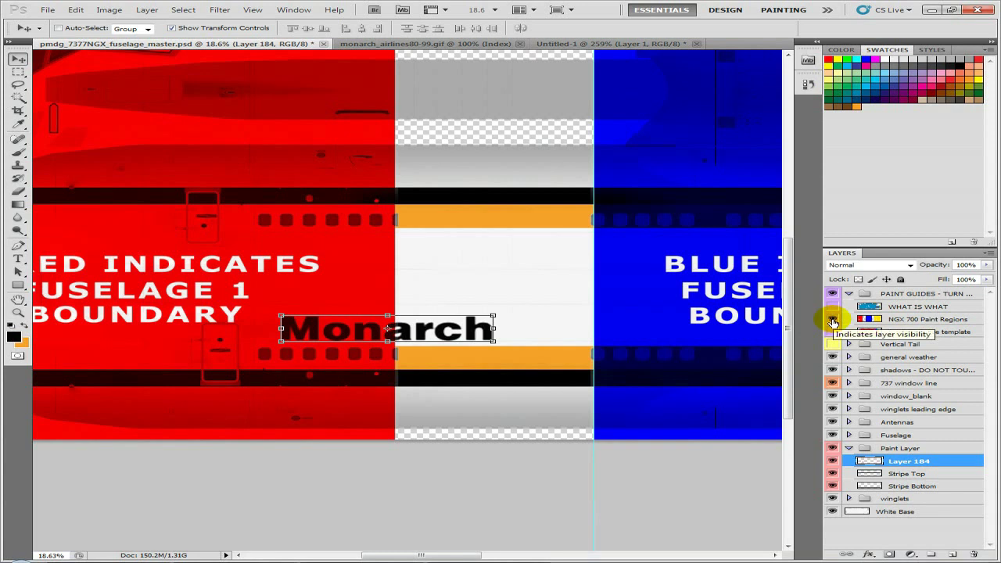
click(832, 319)
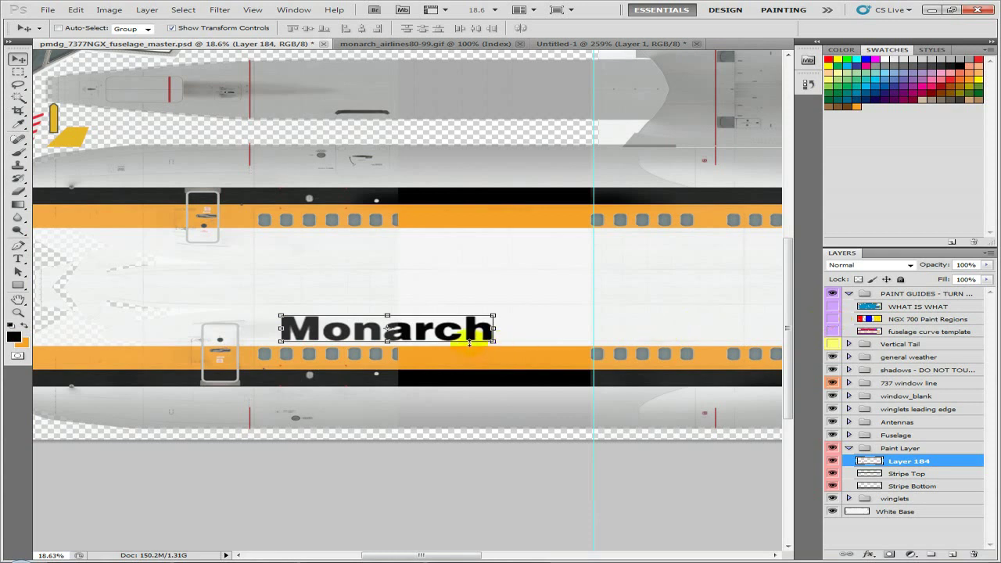
- Duplicate the Monarch wordmark layer within the fuselage document, keeping the default copy name
right_click(913, 462)
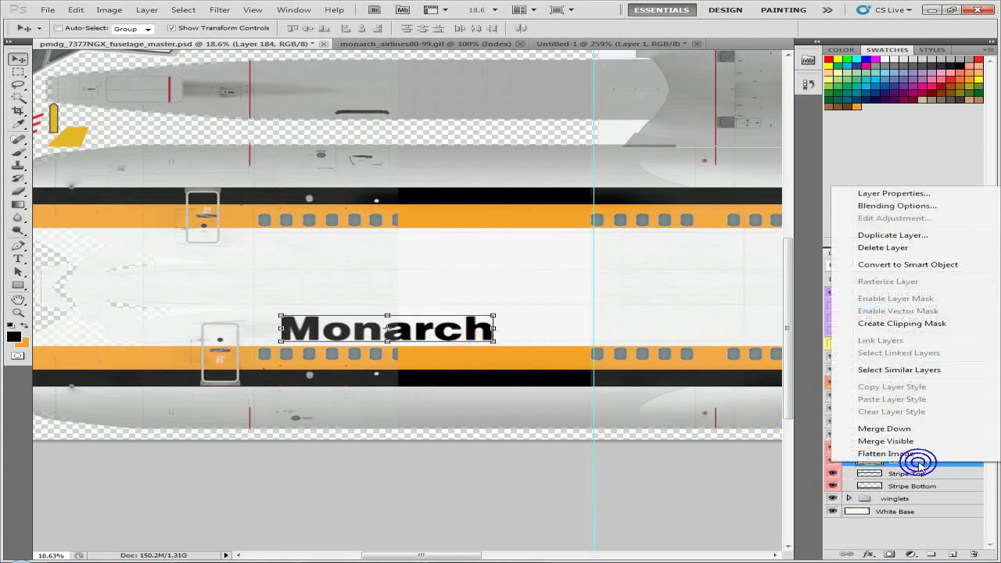
click(884, 235)
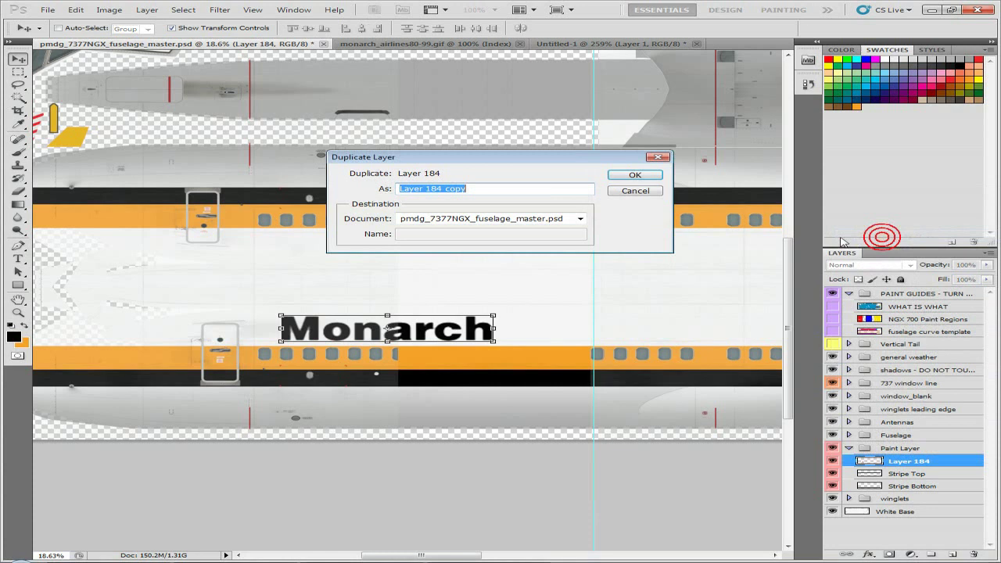
click(635, 177)
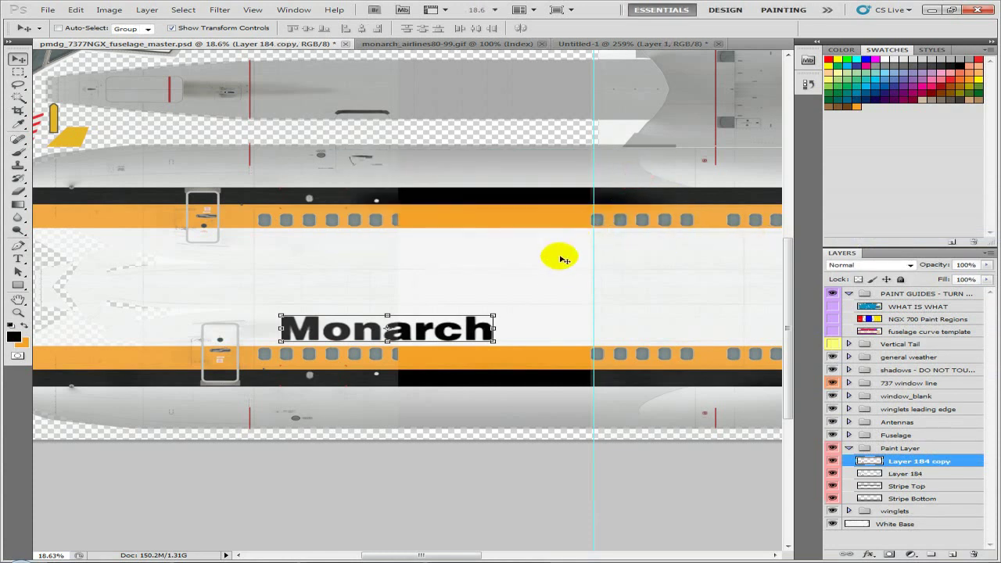
- Show the NGX 700 Paint Regions guide and marquee-select the duplicate's part beyond the red region, aligning the selection edge exactly with the red boundary
scroll(500, 307, up, 10)
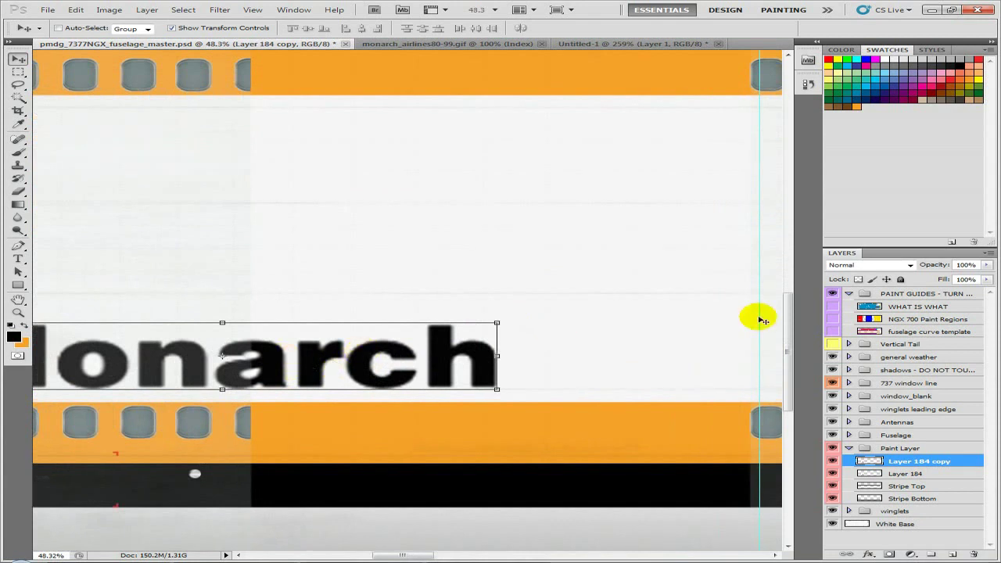
click(831, 319)
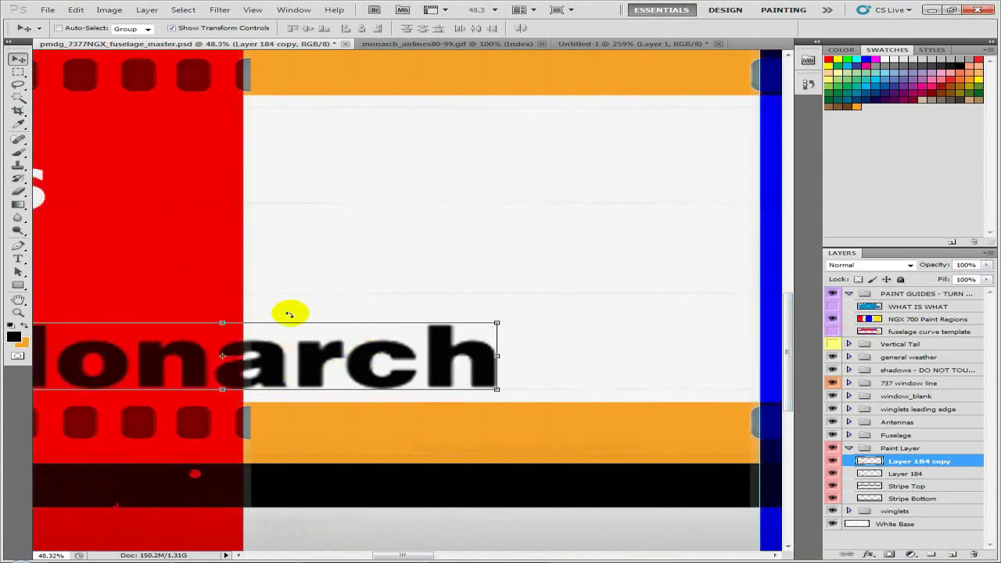
click(19, 74)
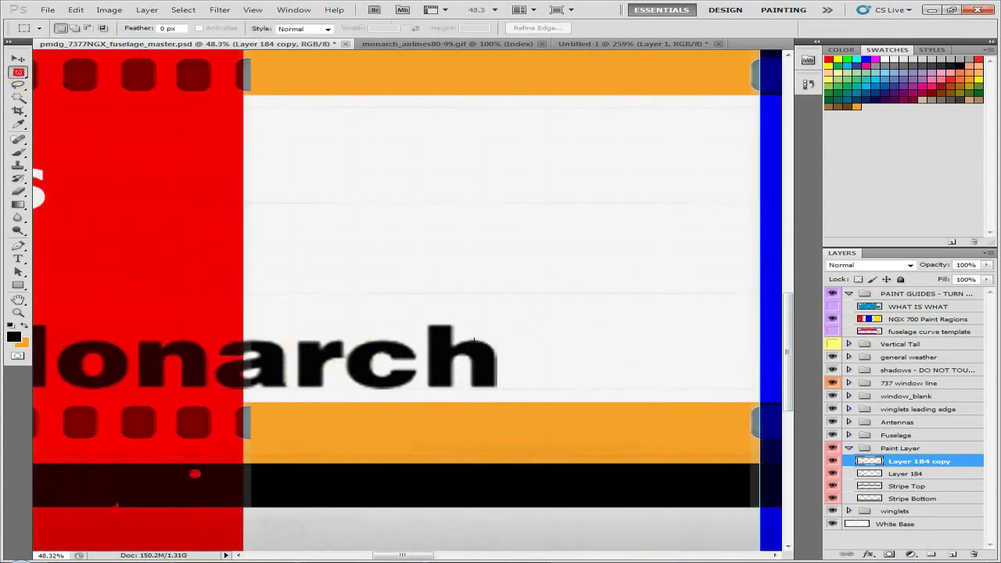
drag(403, 357, 246, 431)
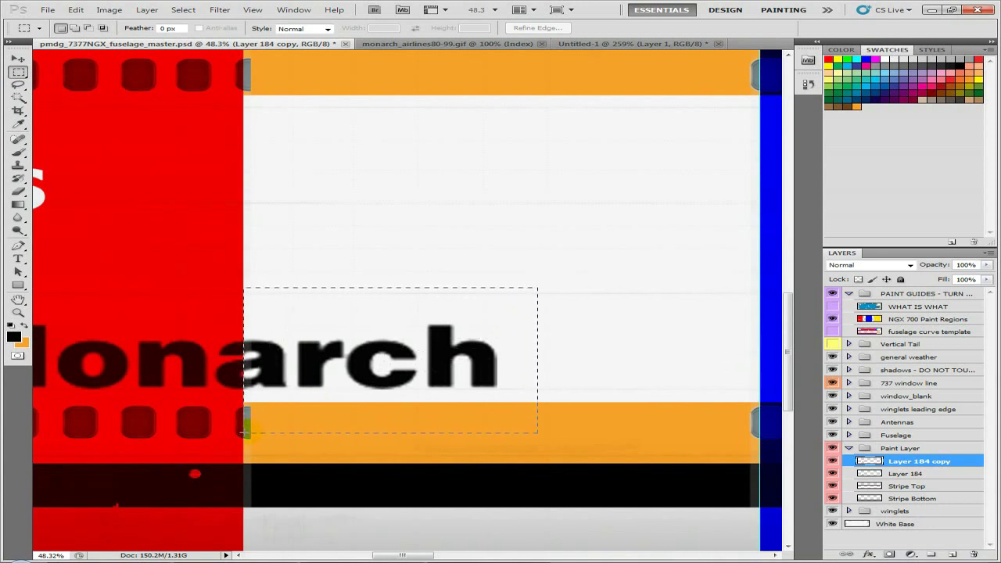
scroll(254, 384, up, 2)
scroll(254, 385, up, 8)
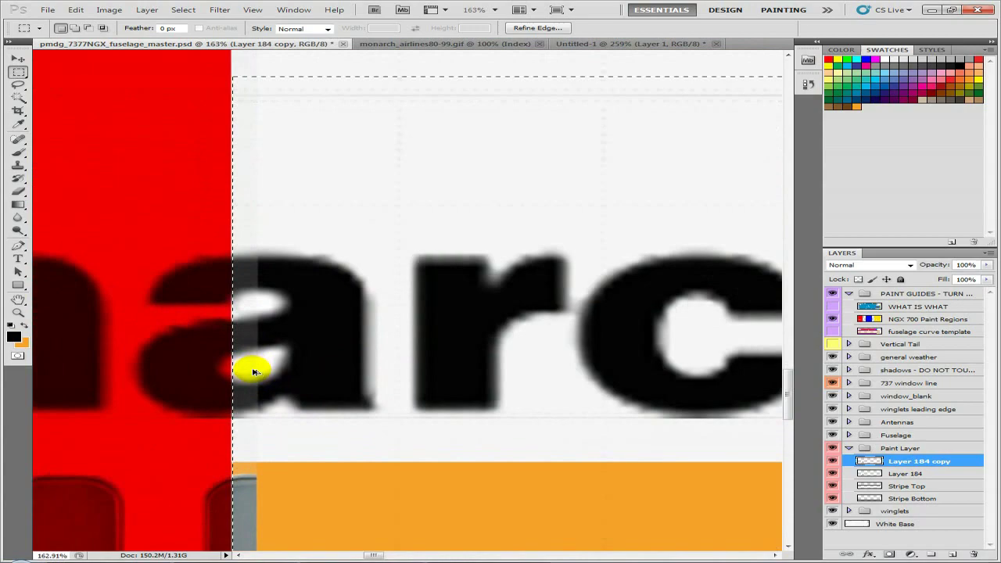
scroll(254, 372, up, 14)
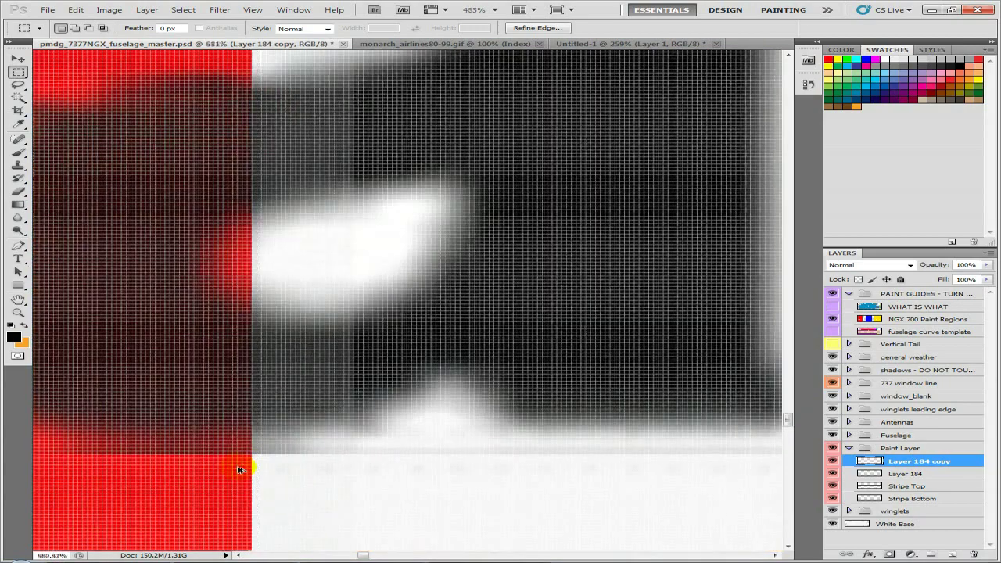
key(Left)
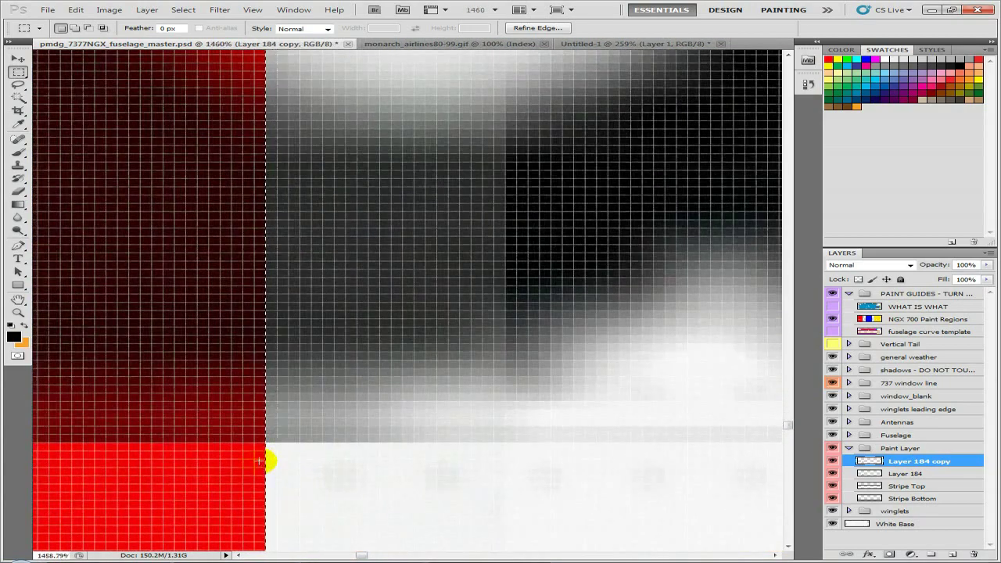
- Cut the selected aft part of the word out of the duplicate and paste it onto a new layer
scroll(261, 460, down, 20)
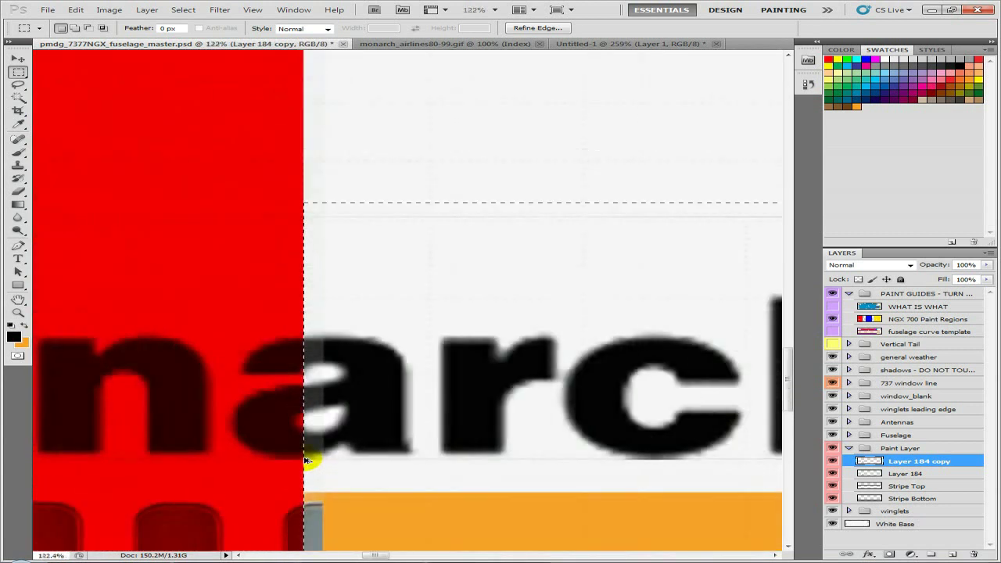
scroll(336, 456, down, 5)
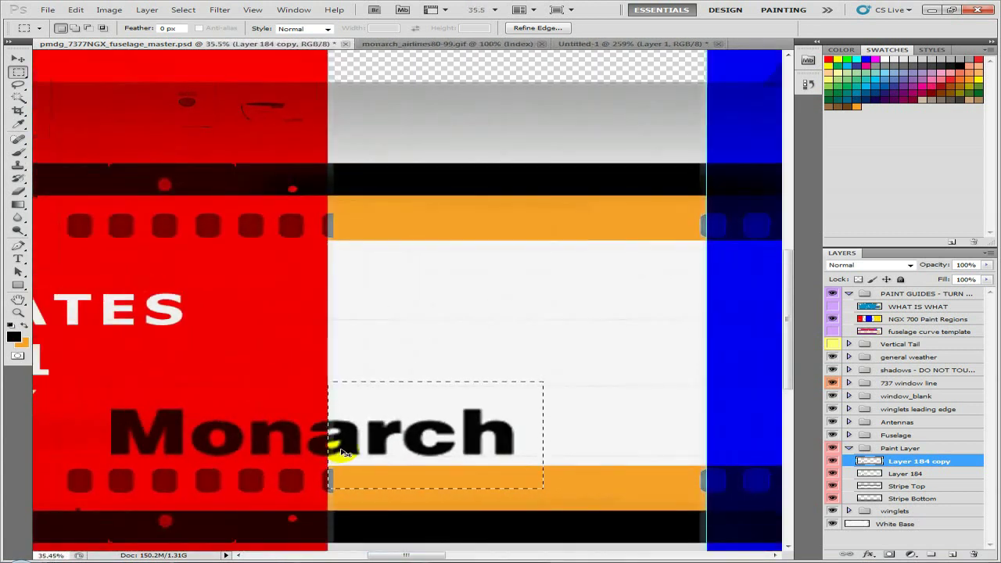
key(ctrl+v)
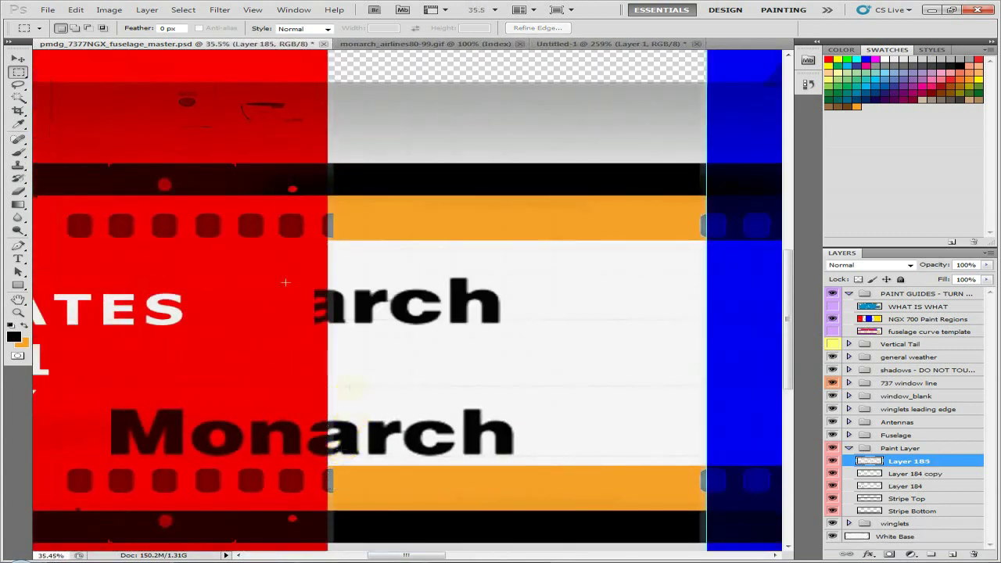
- Move the pasted aft part so it starts exactly at the blue region's boundary, level with the original Monarch title
click(20, 60)
drag(371, 309, 723, 449)
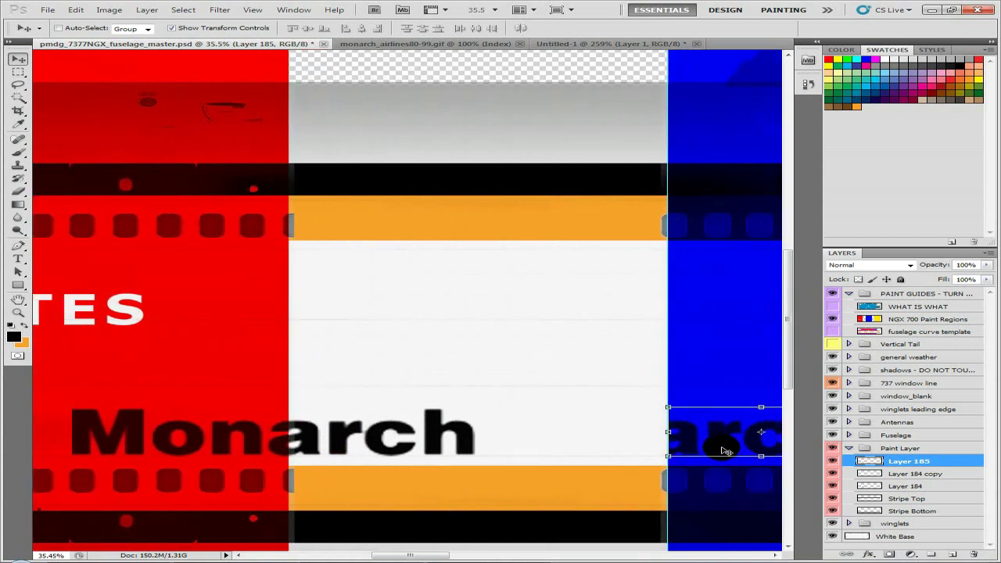
scroll(732, 447, up, 3)
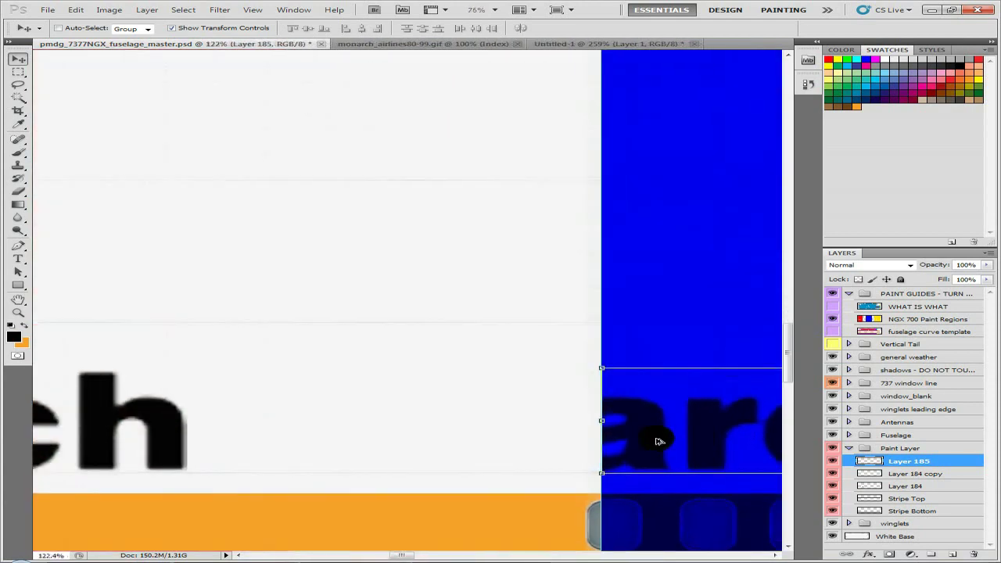
scroll(659, 441, up, 6)
scroll(479, 432, down, 5)
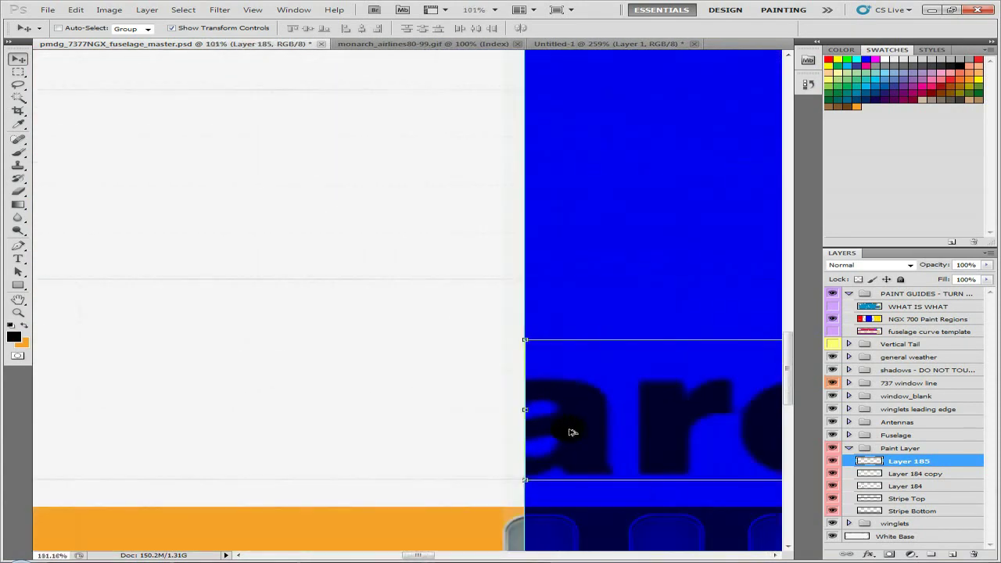
scroll(571, 432, down, 5)
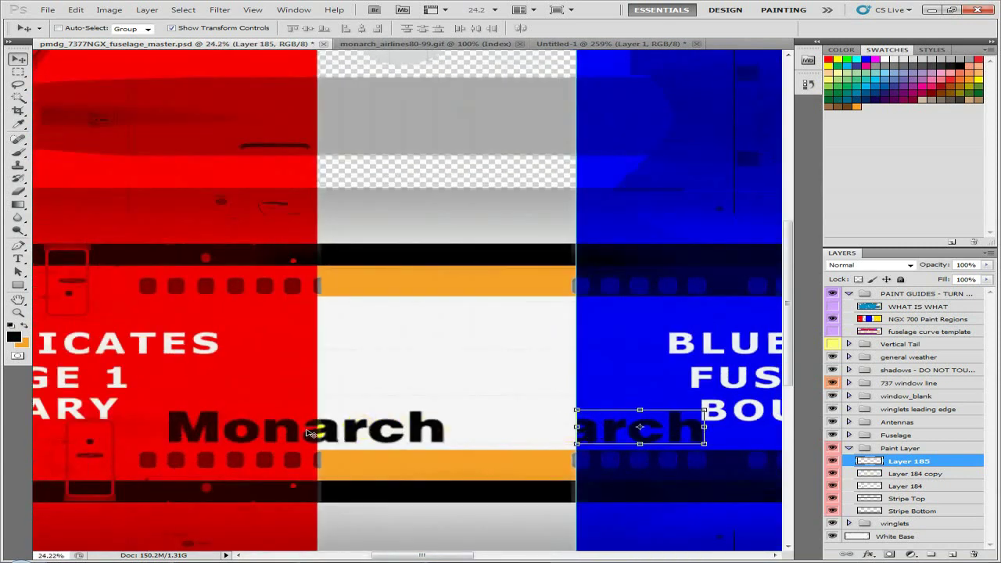
- Move the duplicate's remaining front part up against the blue boundary to complete the word, and merge both parts into one layer
click(918, 472)
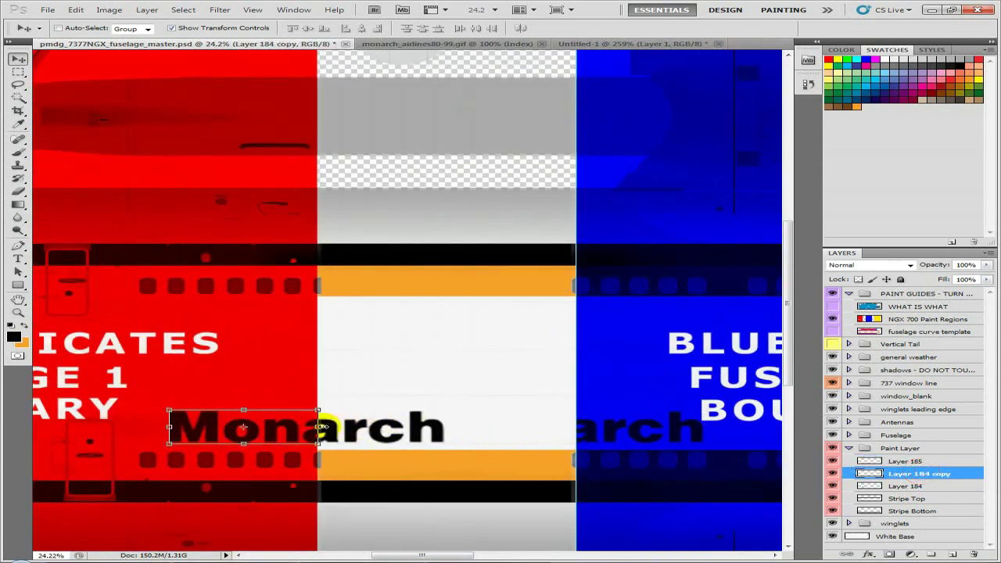
drag(297, 432, 547, 440)
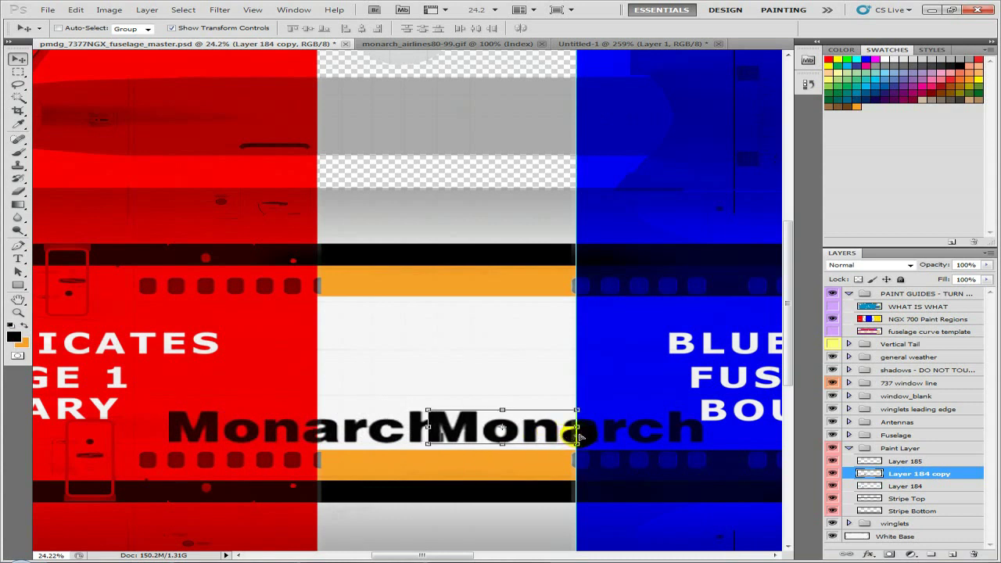
click(910, 461)
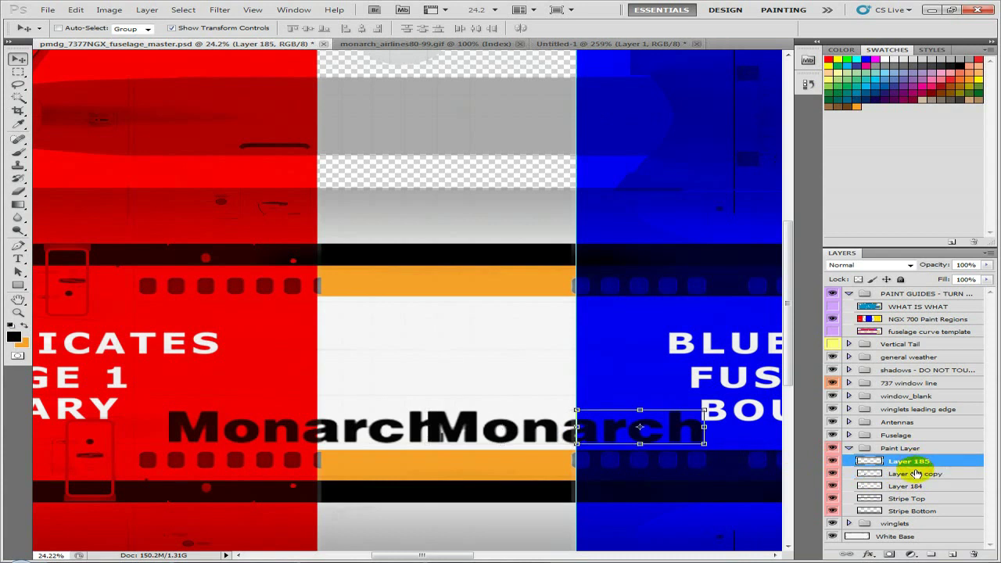
shift+click(914, 475)
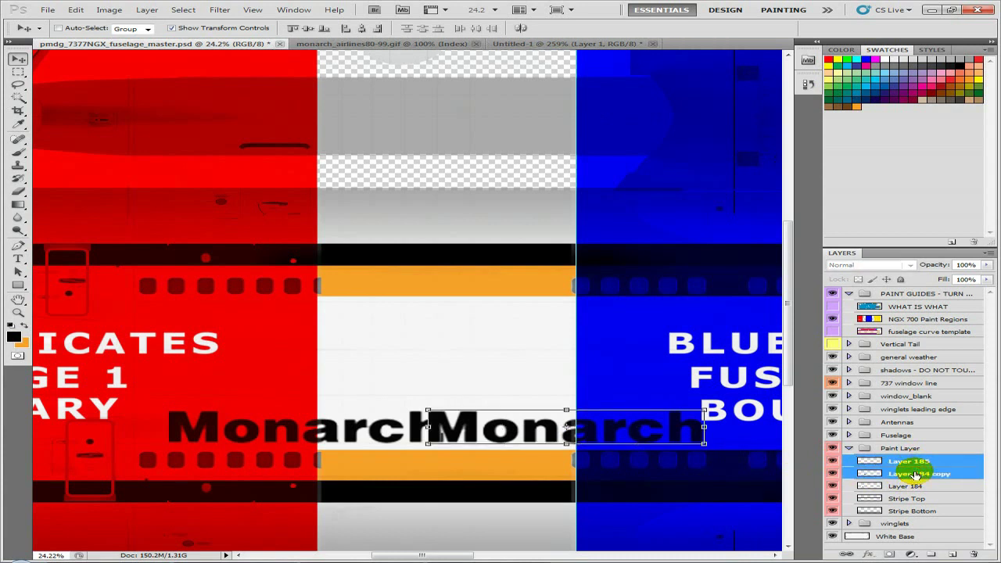
key(ctrl+e)
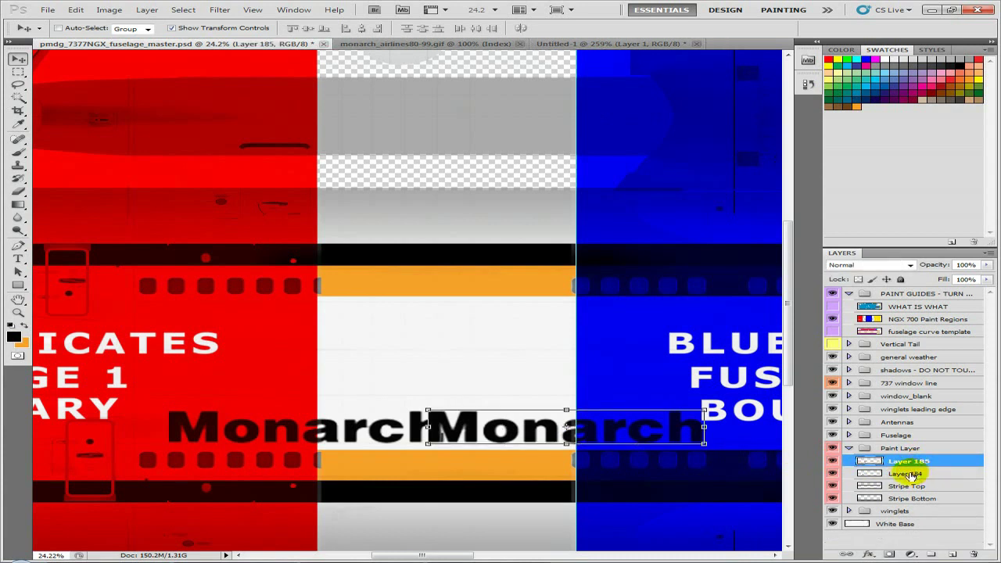
- Rename the original wordmark layer "Text B Left" and the merged duplicate "Text B Right"
click(911, 474)
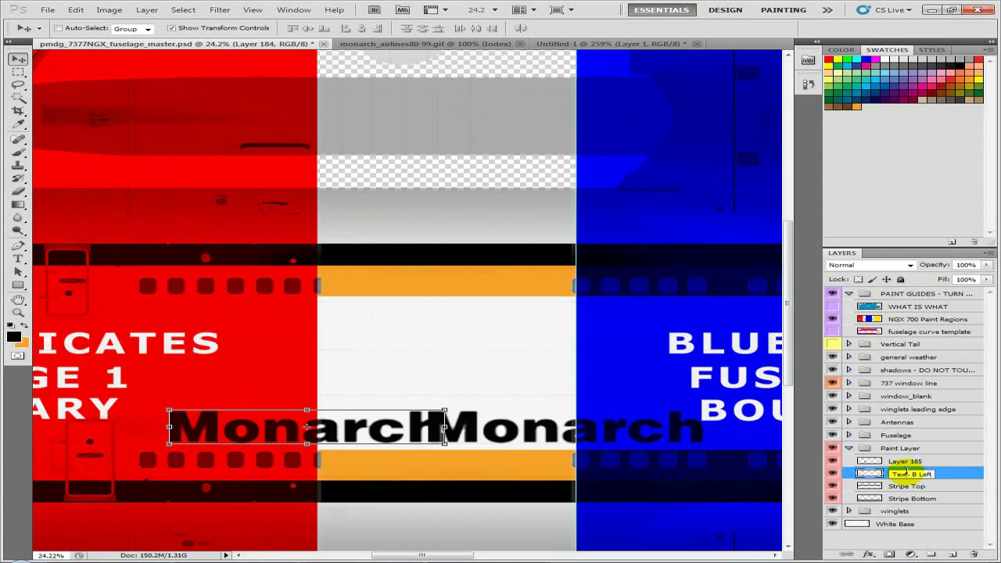
key(Return)
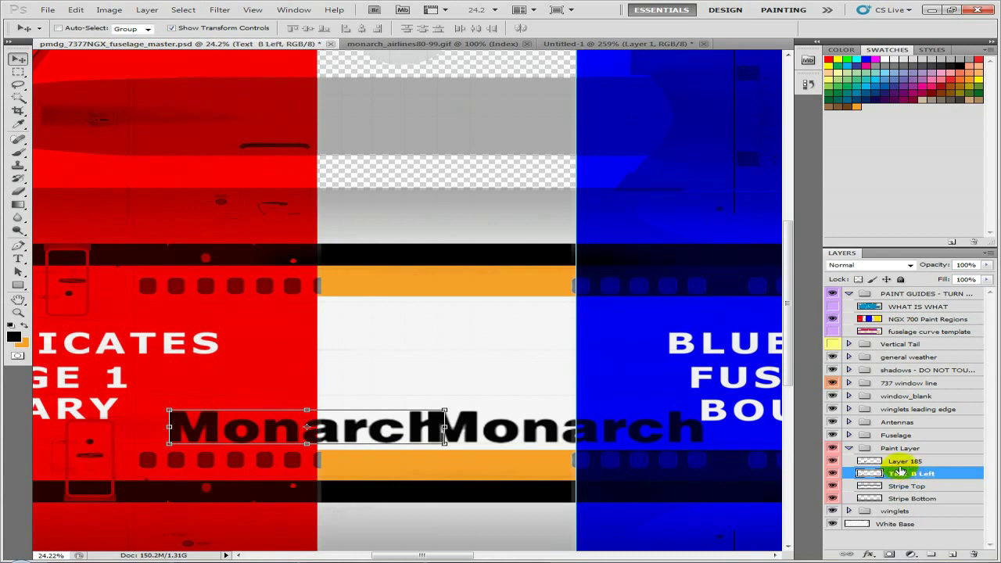
double_click(900, 461)
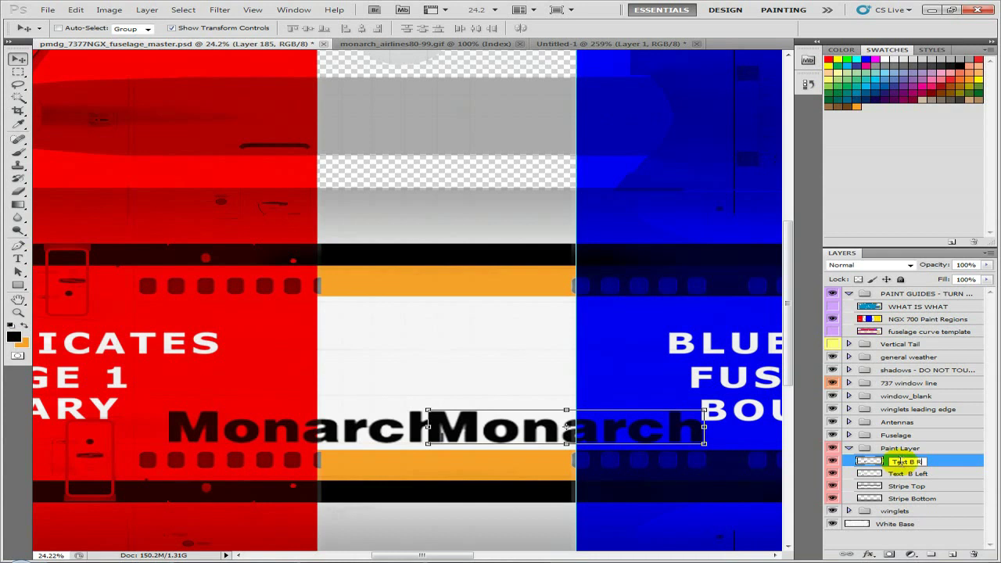
key(Return)
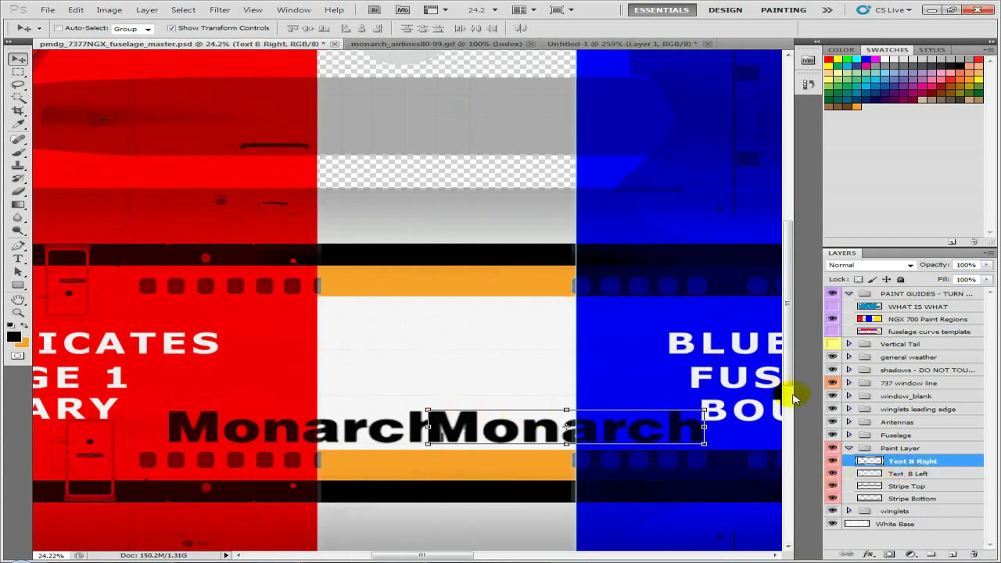
- Duplicate the Text B Left layer, place the copy above Text B Right, and move the copied title straight up above the original
click(520, 378)
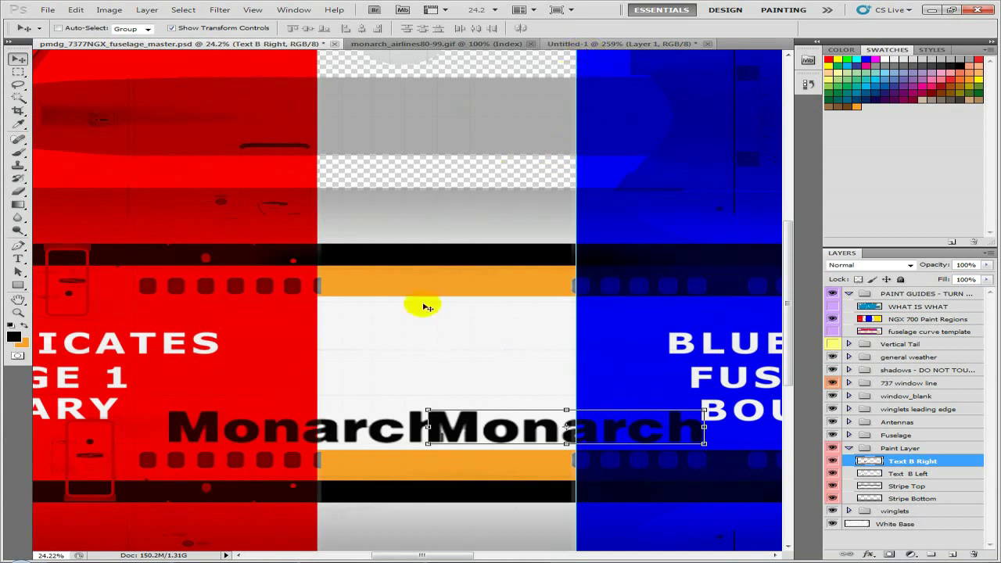
click(912, 474)
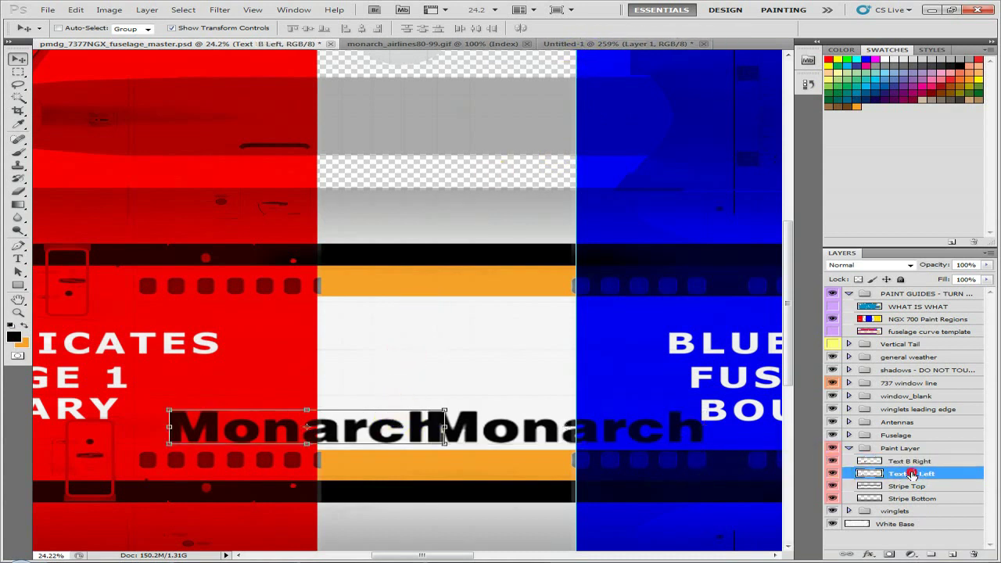
right_click(911, 473)
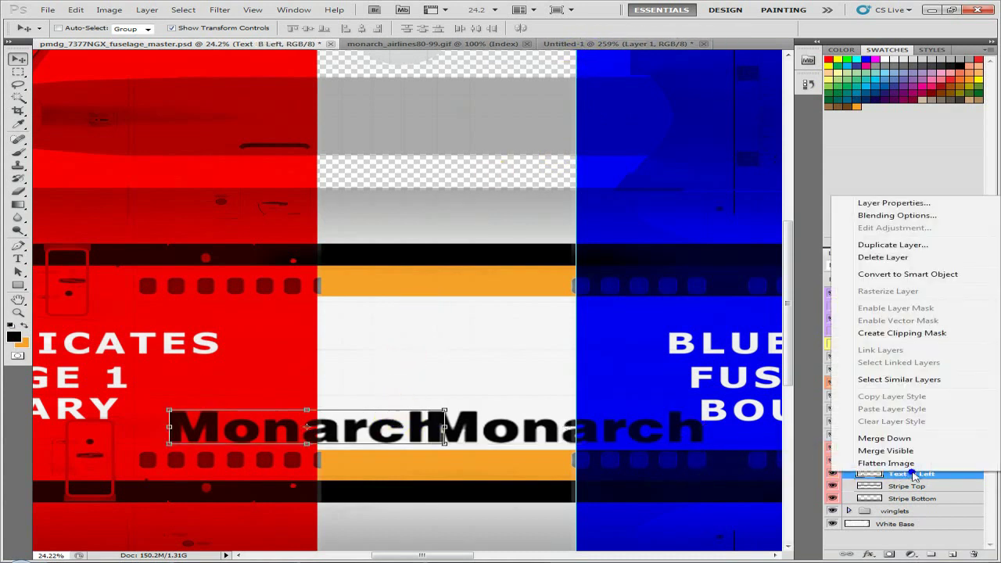
click(880, 248)
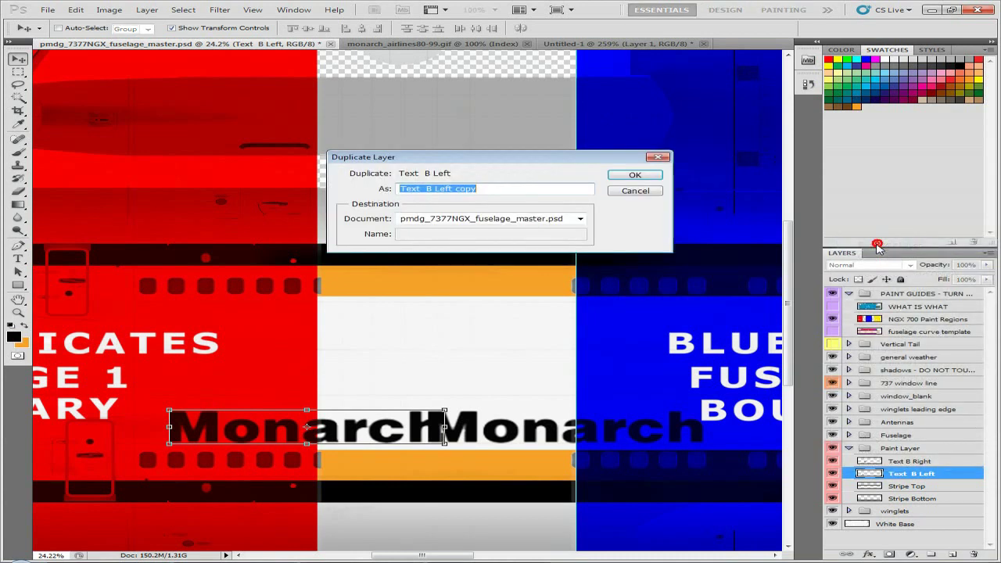
click(623, 177)
drag(899, 474, 899, 455)
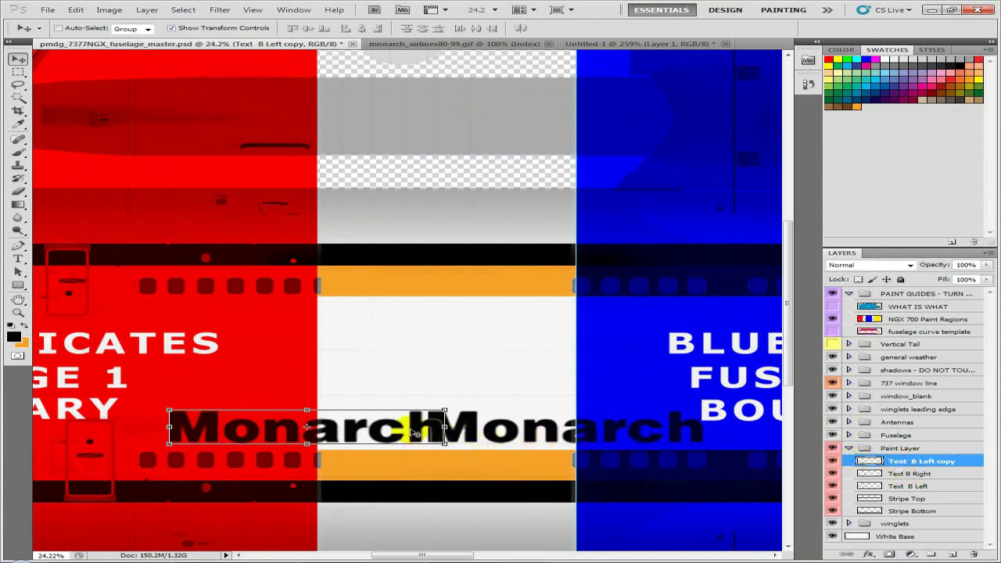
drag(400, 434, 400, 347)
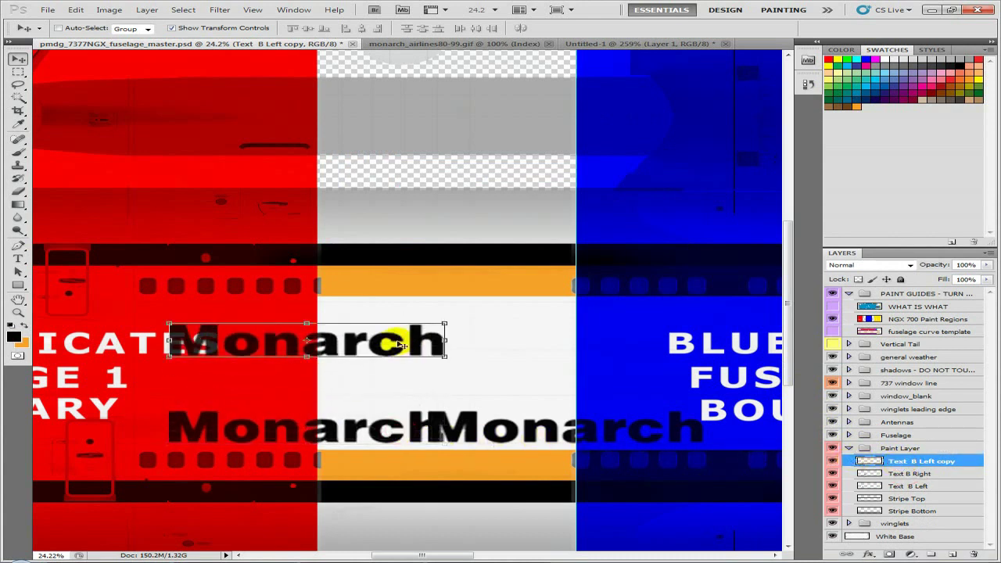
- Move the Text B Right title down until its lower edge exactly meets the lower orange stripe
click(919, 473)
scroll(554, 470, up, 10)
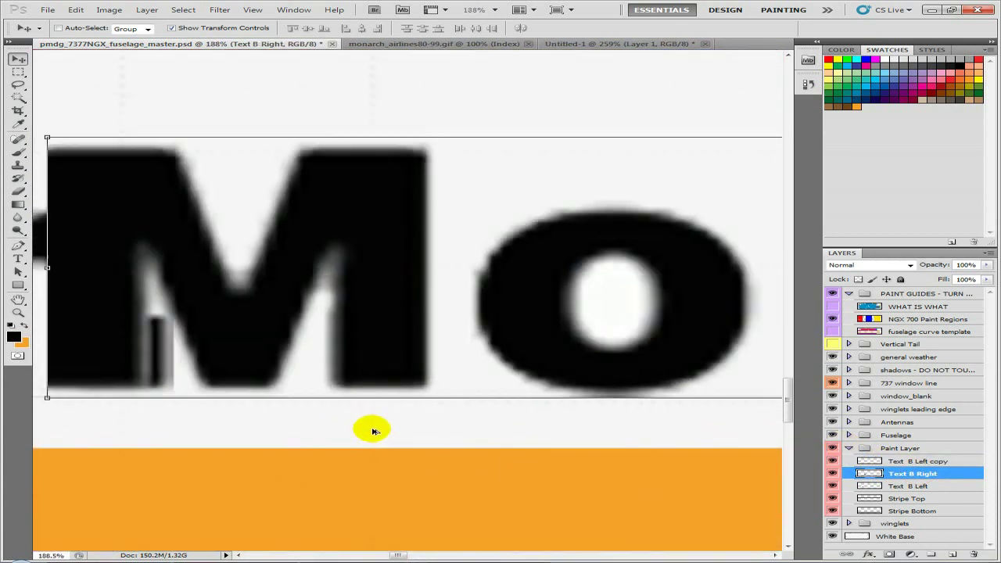
drag(373, 431, 654, 401)
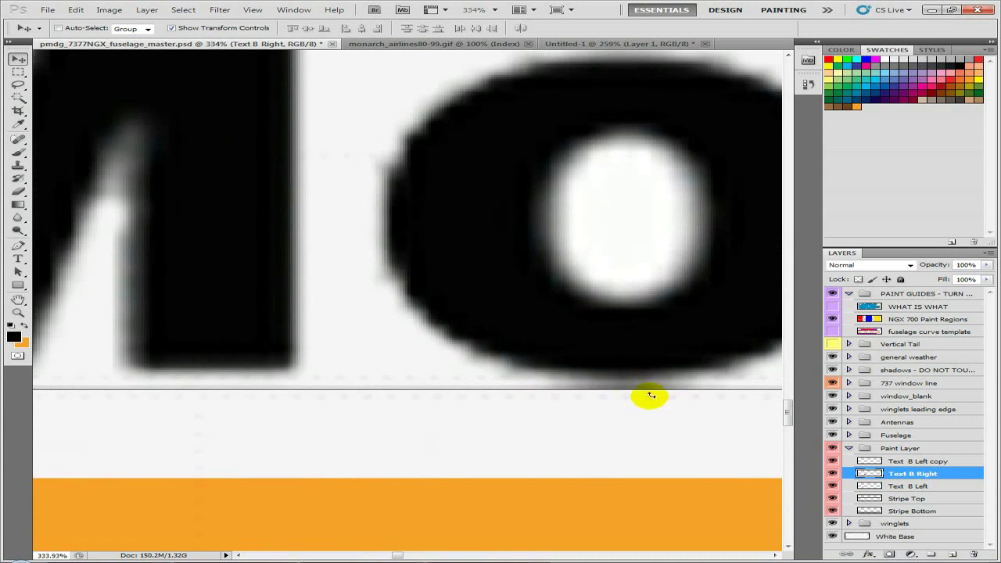
key(shift+Down)
key(shift+Down)
key(shift+Down)
key(shift+Down)
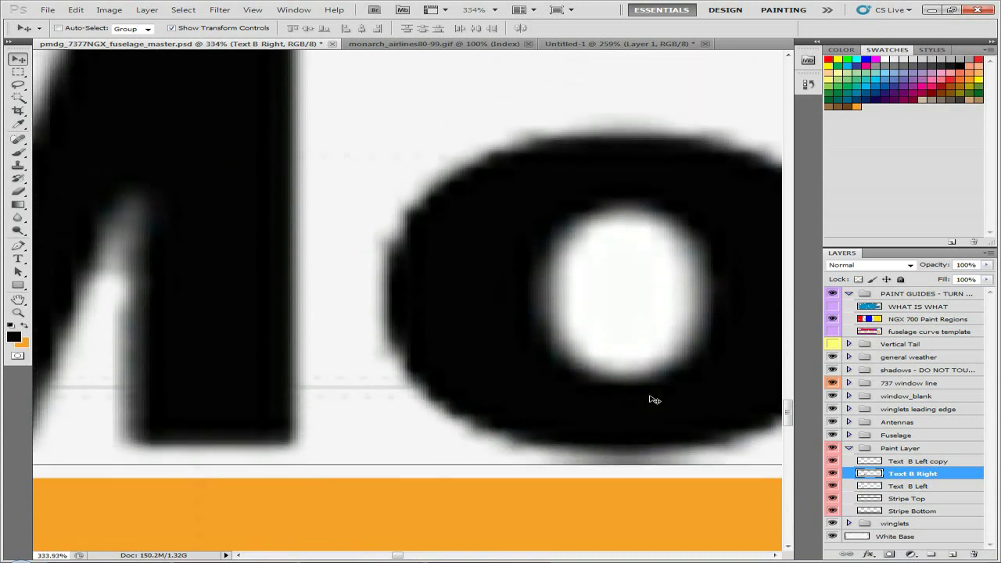
key(Down)
key(Down)
key(Down)
key(Down)
key(Down)
key(Down)
key(Down)
key(Up)
key(Up)
key(Up)
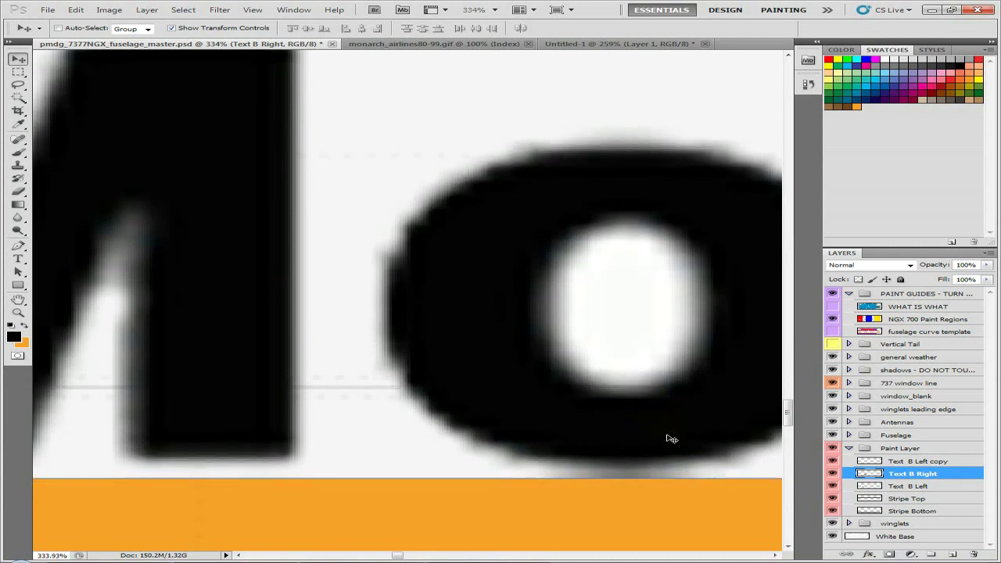
- Raise the Text B Right title off the lower orange stripe to leave a white gap beneath it
key(Up)
key(Up)
key(Up)
key(Up)
key(Up)
key(Up)
key(Up)
key(Up)
key(Up)
key(Up)
key(Up)
key(Up)
key(Up)
key(Up)
key(Up)
key(Up)
key(Up)
key(Up)
key(Up)
key(Up)
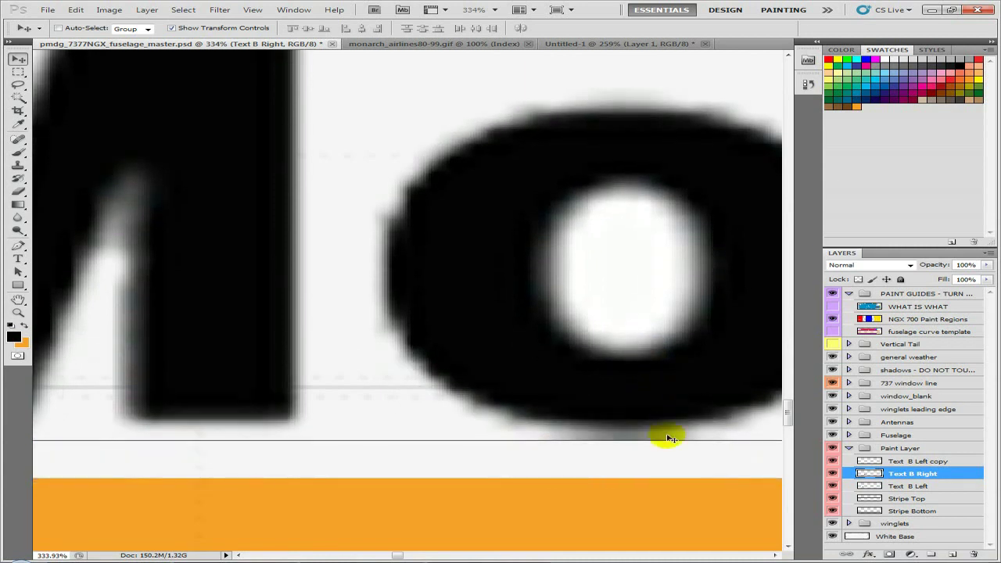
key(Up)
key(Up)
key(Up)
key(Up)
key(Up)
key(Up)
key(Up)
key(Up)
key(Up)
key(Up)
key(Up)
key(Up)
key(Up)
key(Up)
key(Up)
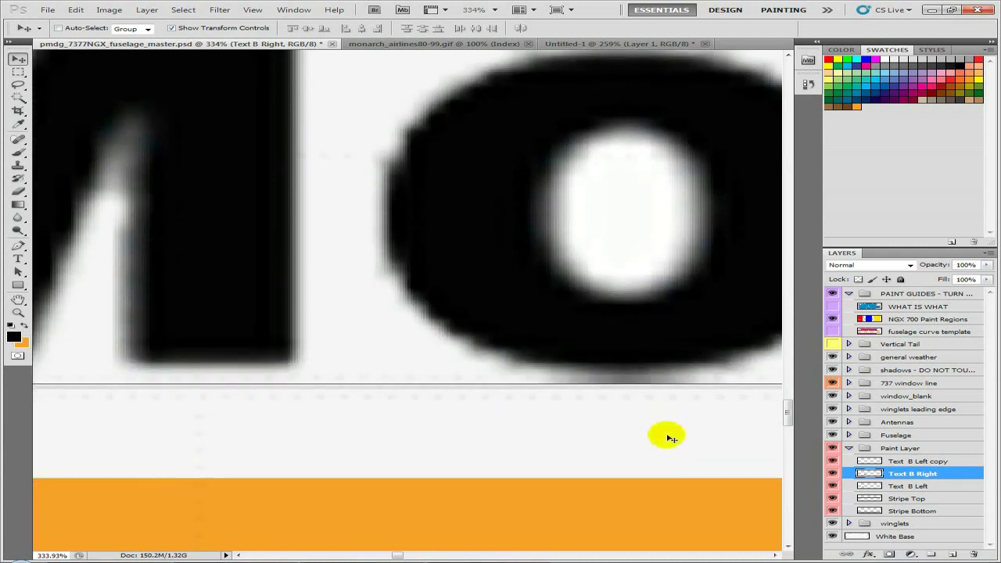
- Make Text B Left the active layer and hide the NGX 700 Paint Regions guide around its title
click(909, 487)
drag(441, 437, 687, 434)
drag(325, 427, 773, 430)
mouse_move(333, 424)
mouse_down()
mouse_move(491, 451)
mouse_move(606, 456)
mouse_up()
mouse_move(360, 458)
mouse_down()
mouse_move(643, 456)
mouse_move(773, 442)
mouse_up()
mouse_move(196, 461)
mouse_down()
mouse_move(433, 460)
mouse_move(625, 423)
mouse_up()
drag(313, 424, 528, 434)
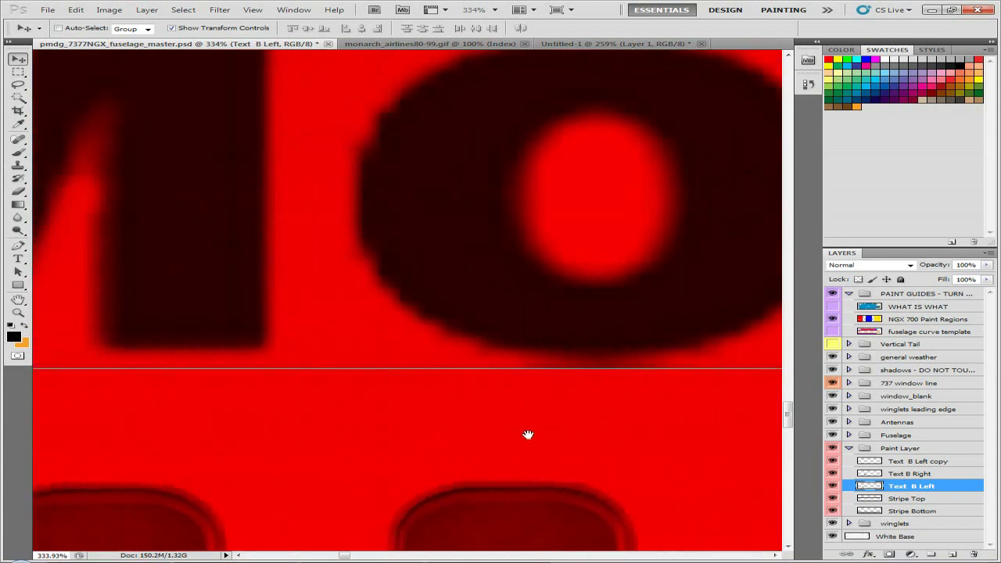
click(831, 318)
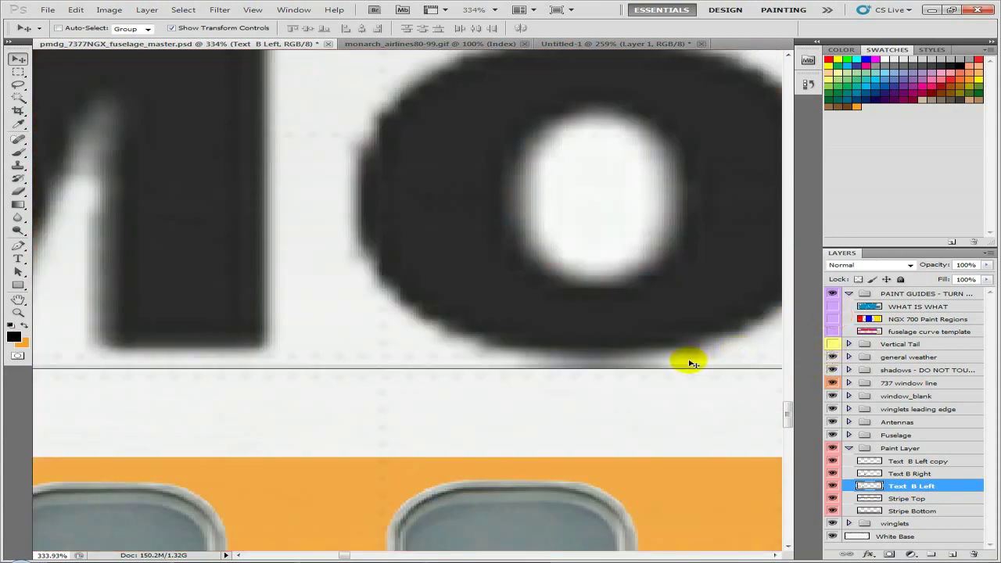
- Move the Text B Left title down until its lower edge exactly meets the lower orange stripe
drag(692, 357, 692, 366)
key(Down)
key(Down)
key(Down)
key(Down)
key(Down)
key(Down)
key(Down)
key(Down)
key(Down)
key(Down)
key(Down)
key(Down)
key(Down)
key(Down)
key(Down)
key(Down)
key(Down)
key(Down)
key(Down)
key(Down)
key(Up)
key(Up)
key(Up)
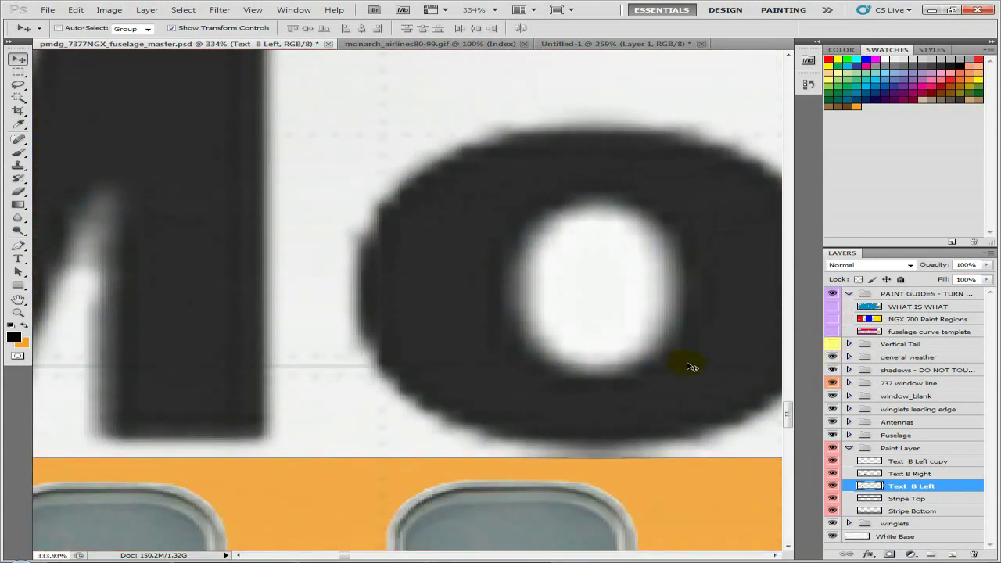
key(Down)
- Raise the Text B Left title off the lower orange stripe by the same distance as Text B Right
key(Up)
key(Up)
key(Up)
key(Up)
key(Up)
key(Up)
key(Up)
key(Up)
key(Up)
key(Up)
key(Up)
key(Up)
key(Up)
key(Up)
key(Up)
key(Up)
key(Up)
key(Up)
key(Up)
key(Up)
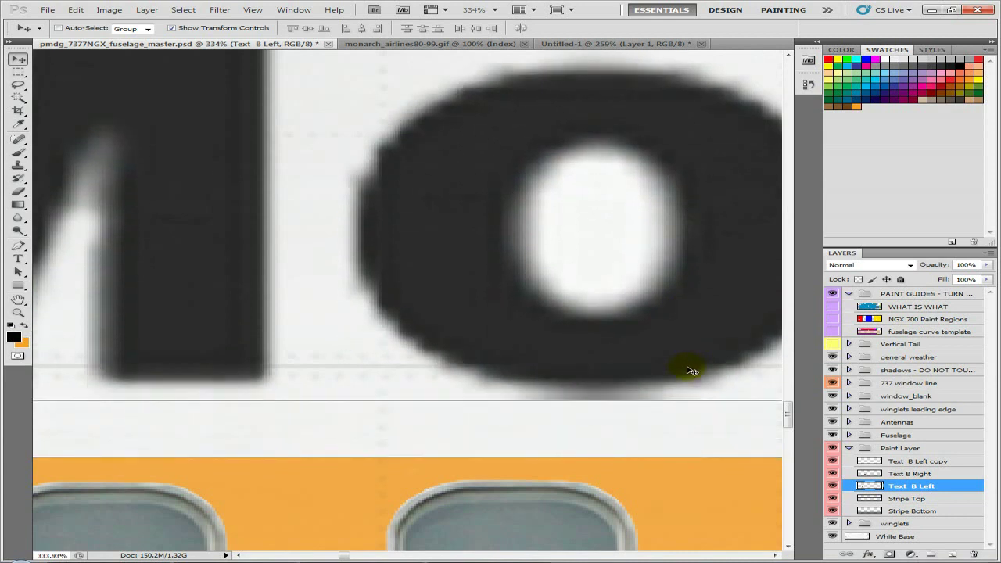
- Rotate the title on the Text B Left copy layer by 180°
scroll(661, 388, down, 15)
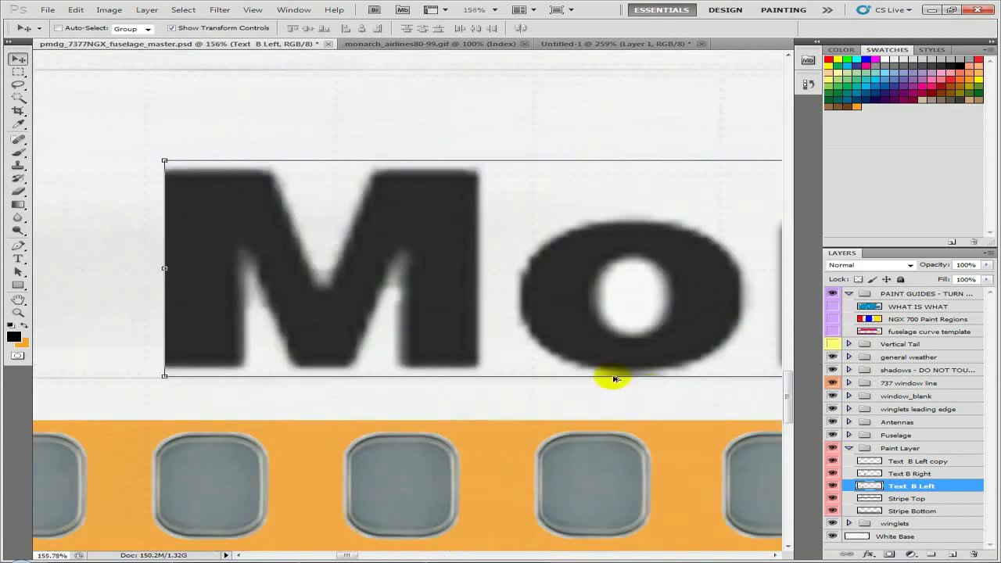
scroll(429, 364, up, 5)
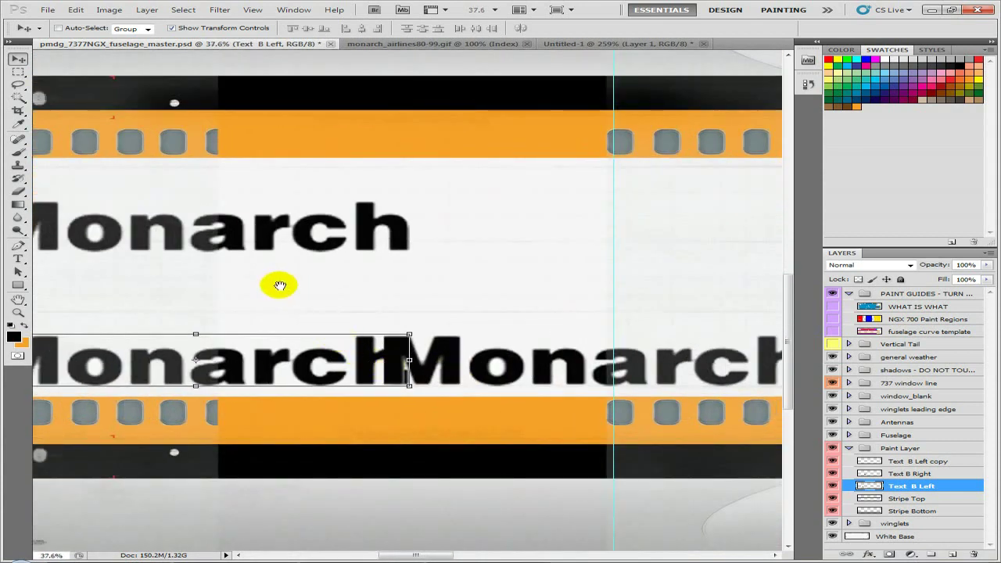
drag(279, 286, 514, 409)
click(929, 460)
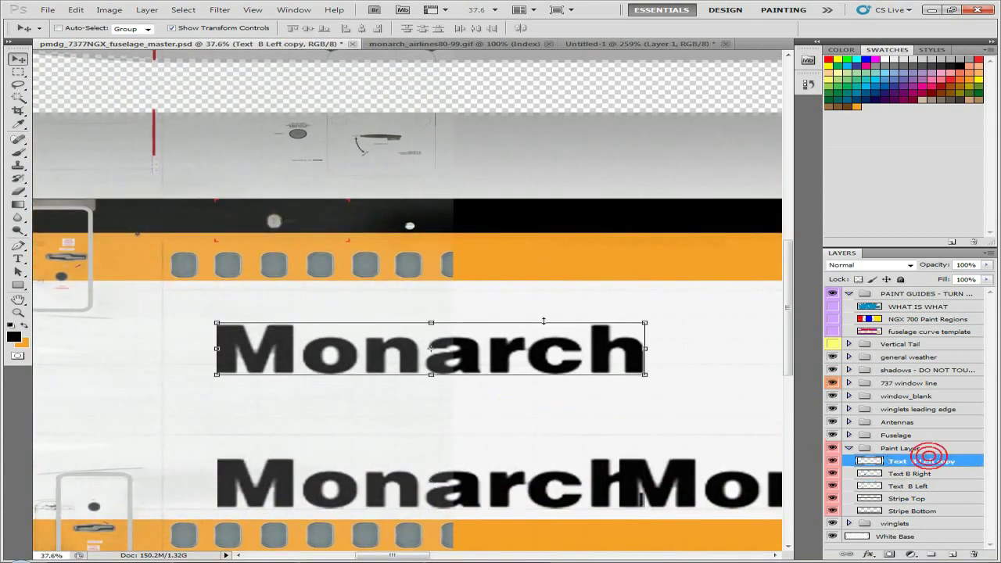
click(111, 11)
mouse_move(75, 9)
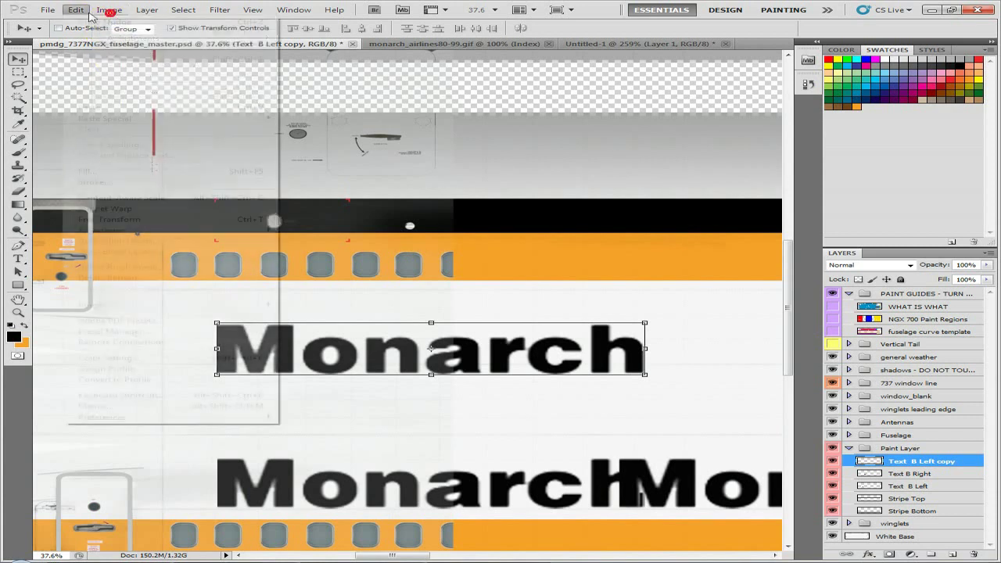
mouse_move(114, 230)
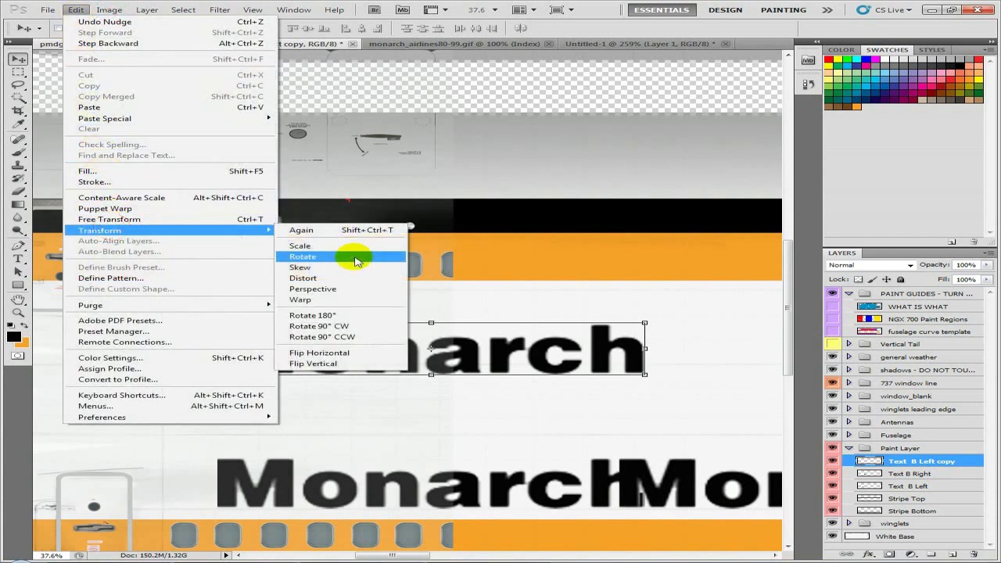
click(341, 320)
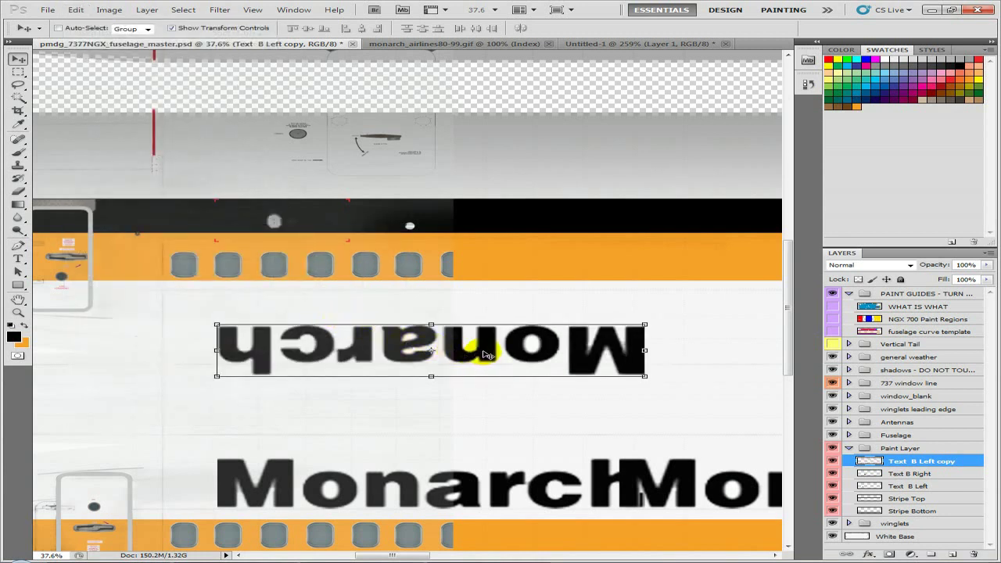
- Move the rotated Monarch title straight up to just below the upper orange stripe
key(shift+Up)
key(shift+Up)
key(shift+Up)
key(shift+Up)
key(shift+Up)
key(shift+Up)
key(shift+Up)
key(shift+Up)
key(shift+Up)
key(shift+Up)
key(shift+Up)
key(shift+Up)
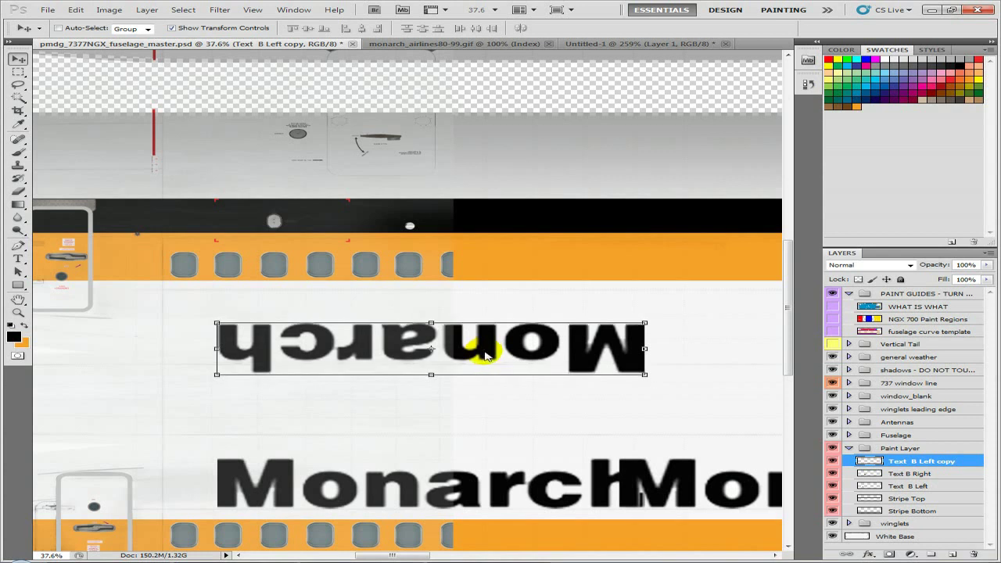
key(shift+Up)
key(shift+Up)
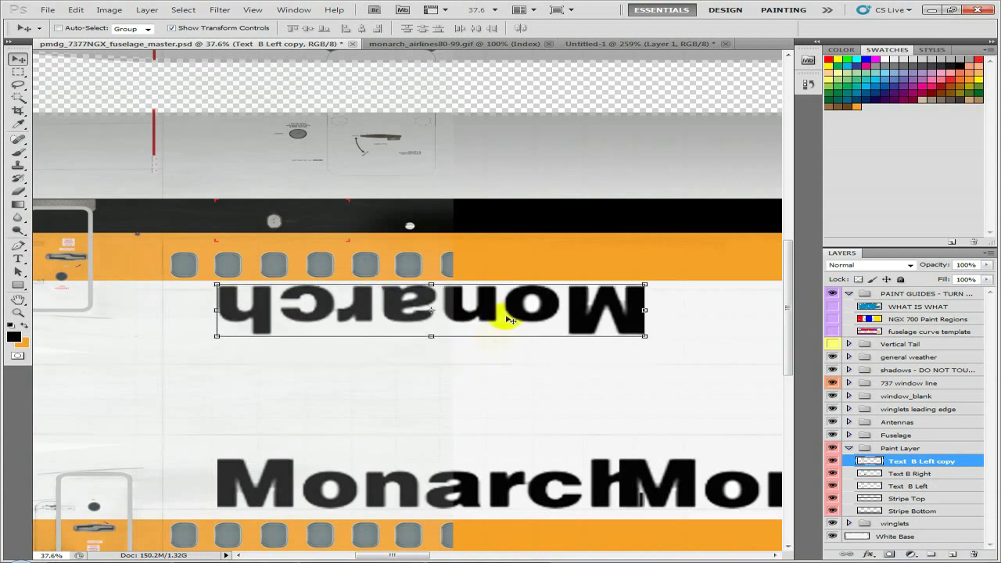
- Align the rotated title's upper edge with the white-side edge of the upper orange stripe
scroll(572, 296, up, 12)
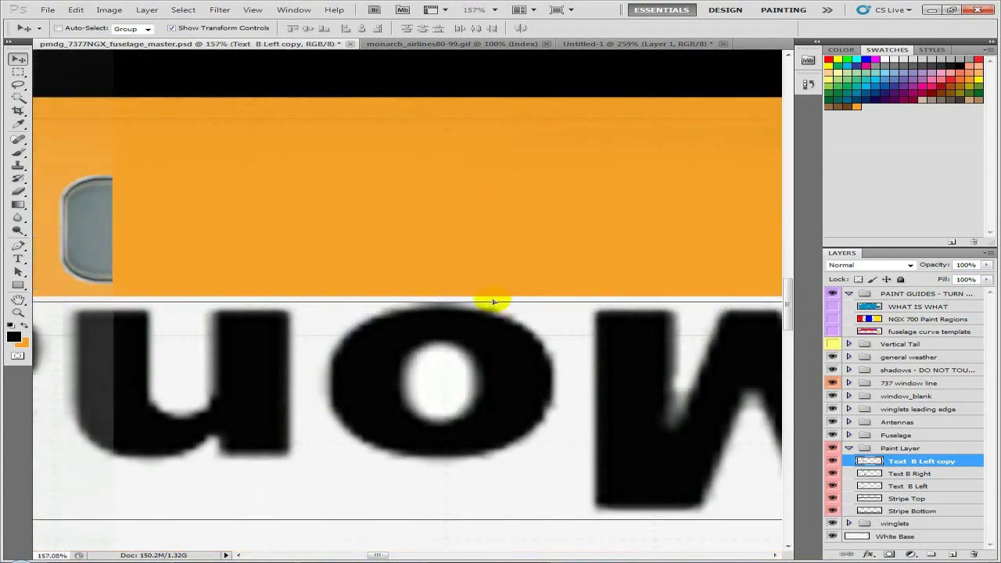
scroll(432, 305, up, 2)
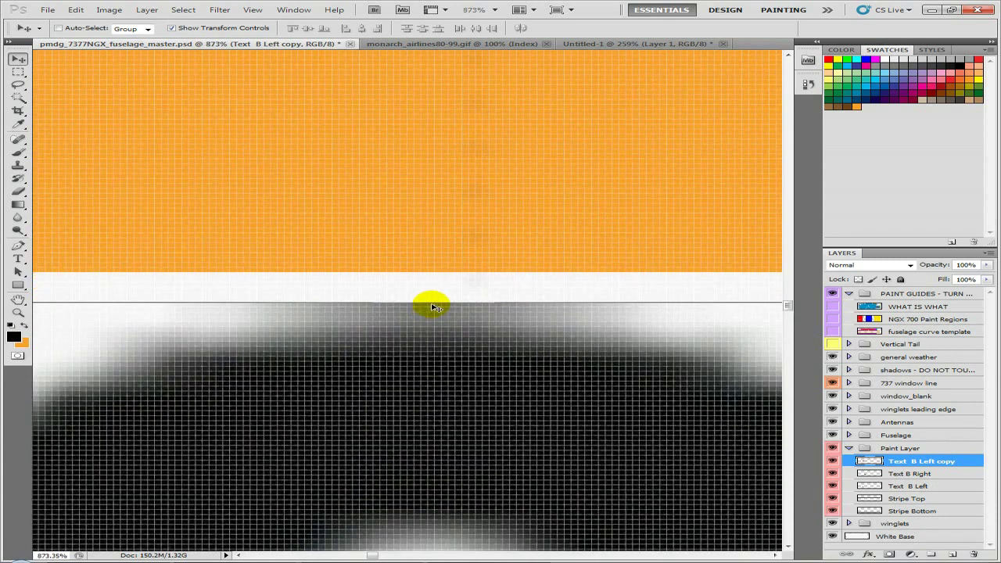
key(shift+Up)
key(shift+Up)
key(shift+Down)
key(Up)
key(Up)
key(Up)
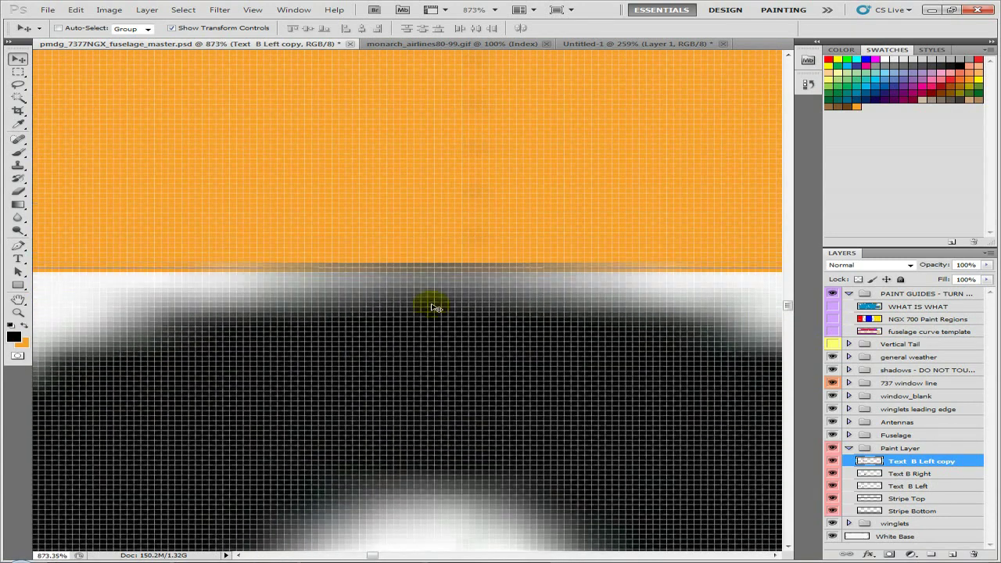
- Lower the rotated title from the upper orange stripe to leave the same white gap as the lower titles
key(shift+Down)
key(shift+Down)
key(shift+Down)
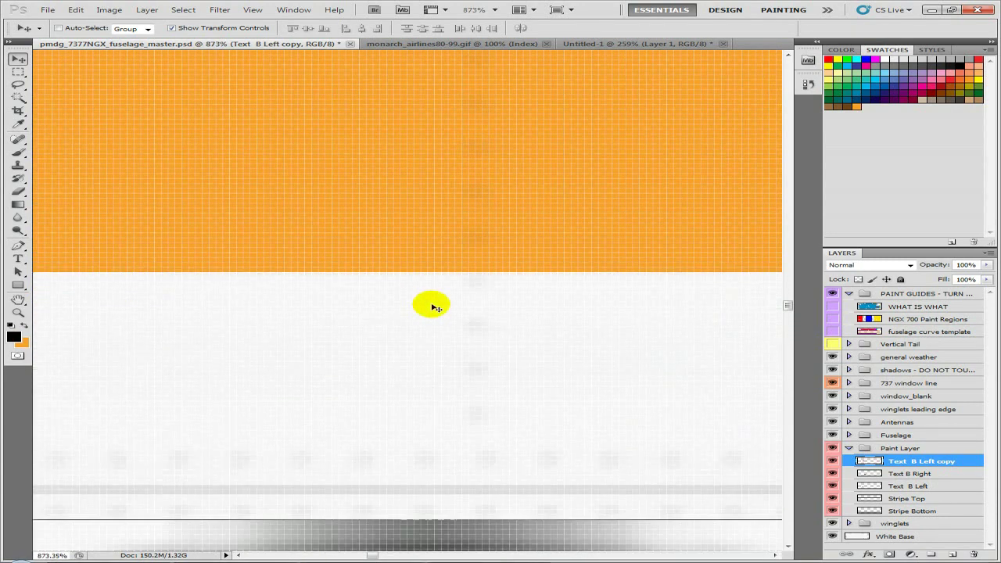
scroll(434, 307, down, 12)
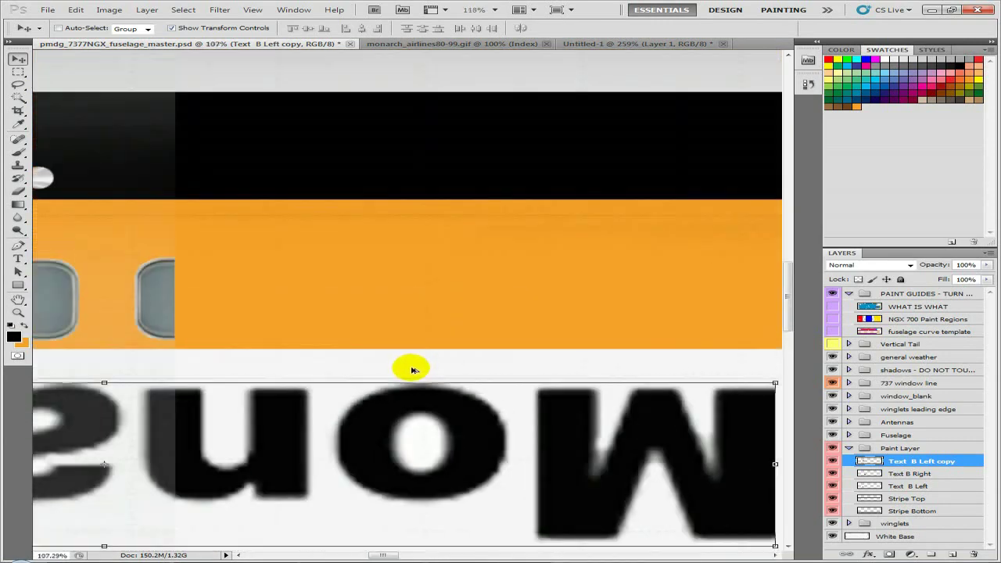
scroll(411, 377, down, 6)
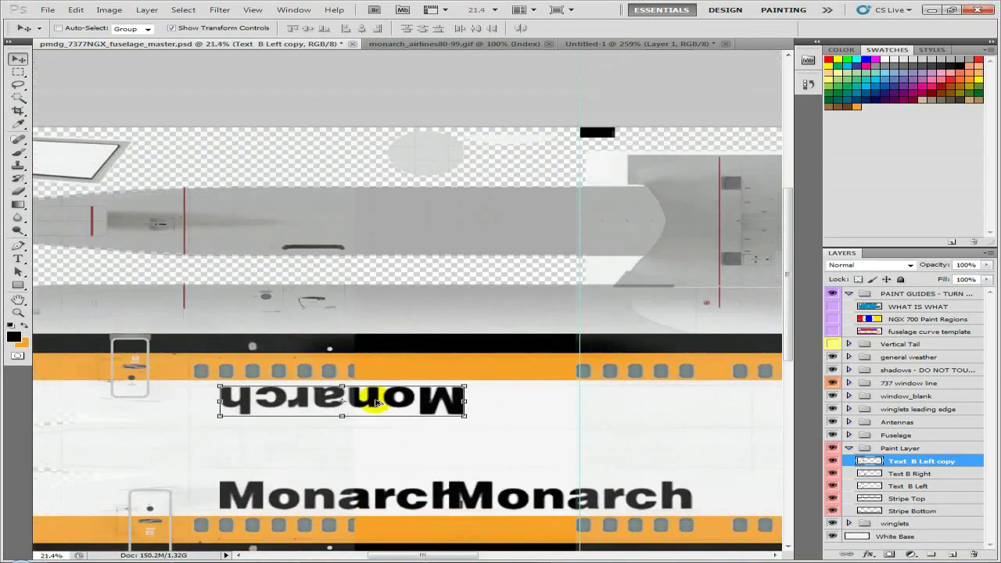
- Duplicate the rotated title layer as "Text B Left copy 2" and switch to the Rectangular Marquee tool
scroll(375, 403, up, 4)
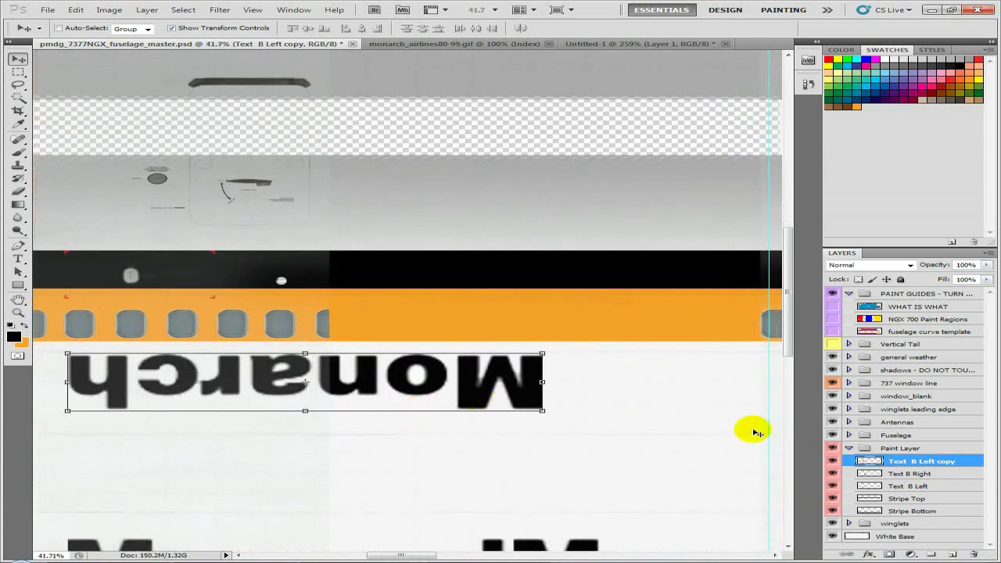
right_click(903, 462)
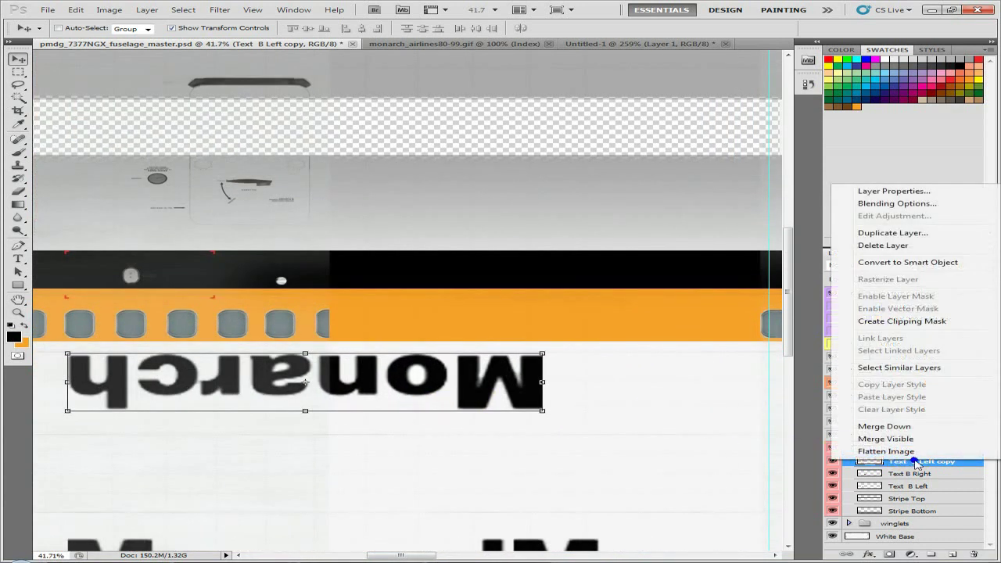
click(881, 231)
click(627, 192)
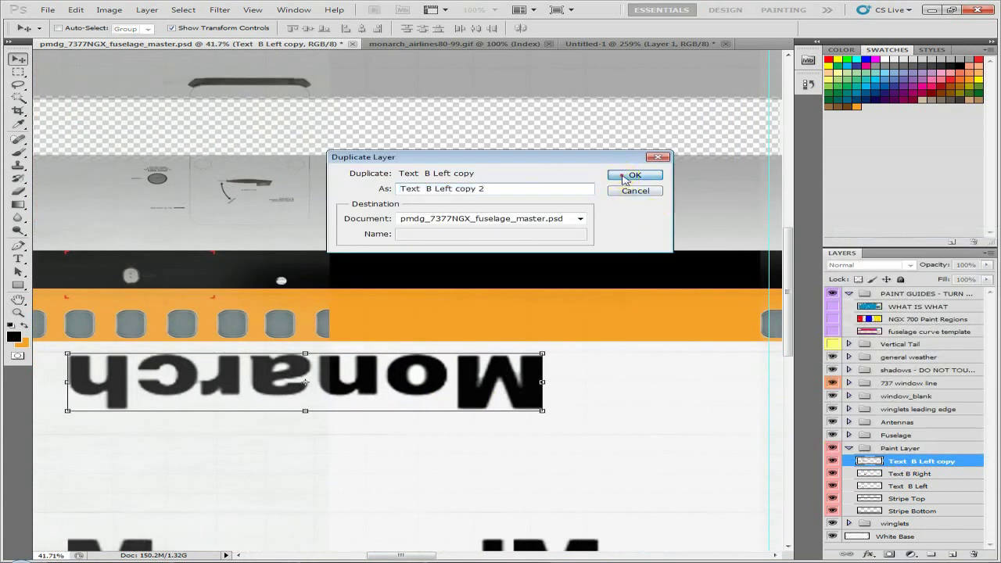
click(630, 176)
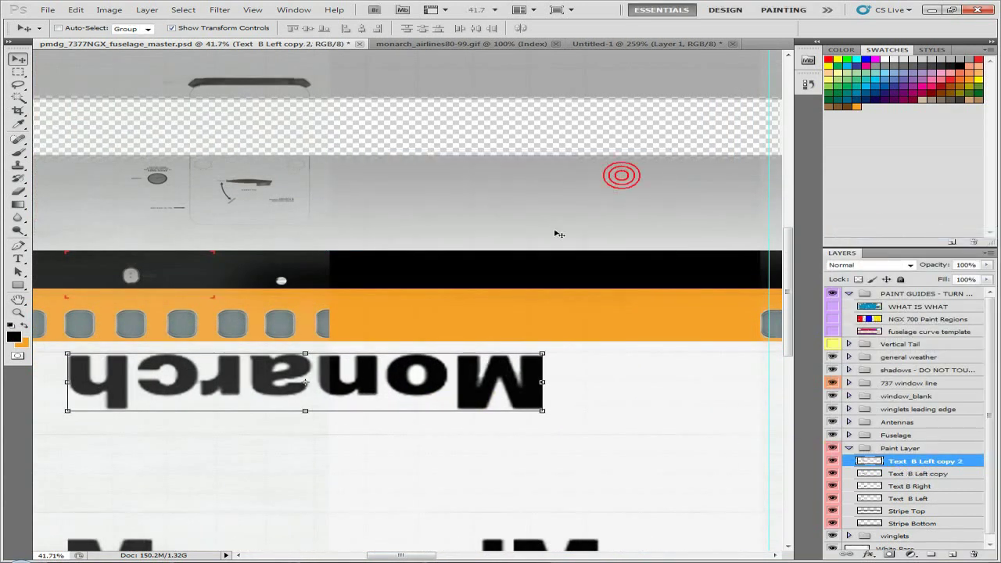
click(18, 73)
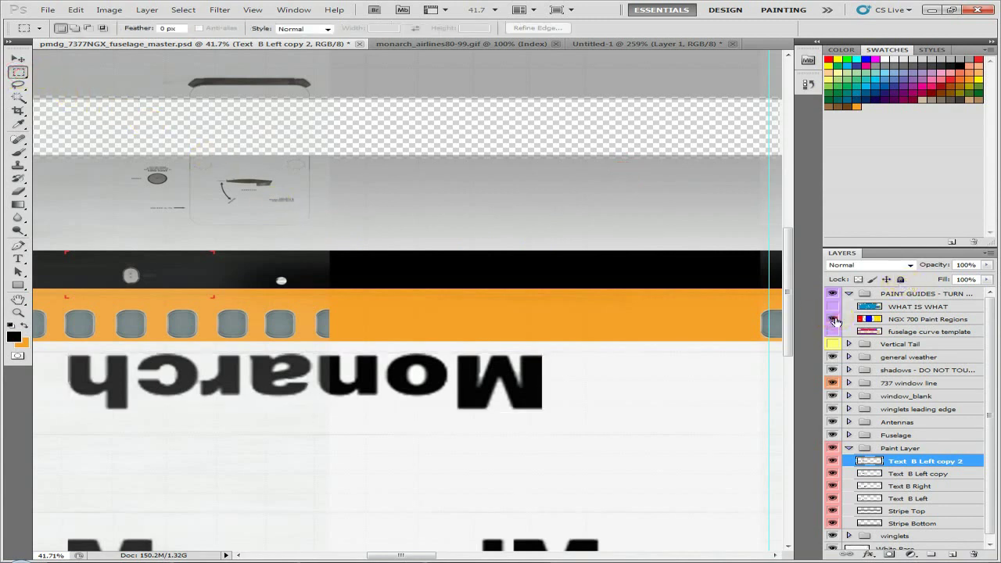
- Show the NGX 700 Paint Regions guide and cut the "Mon" part of the rotated title copy outside the red region onto a new layer
click(832, 319)
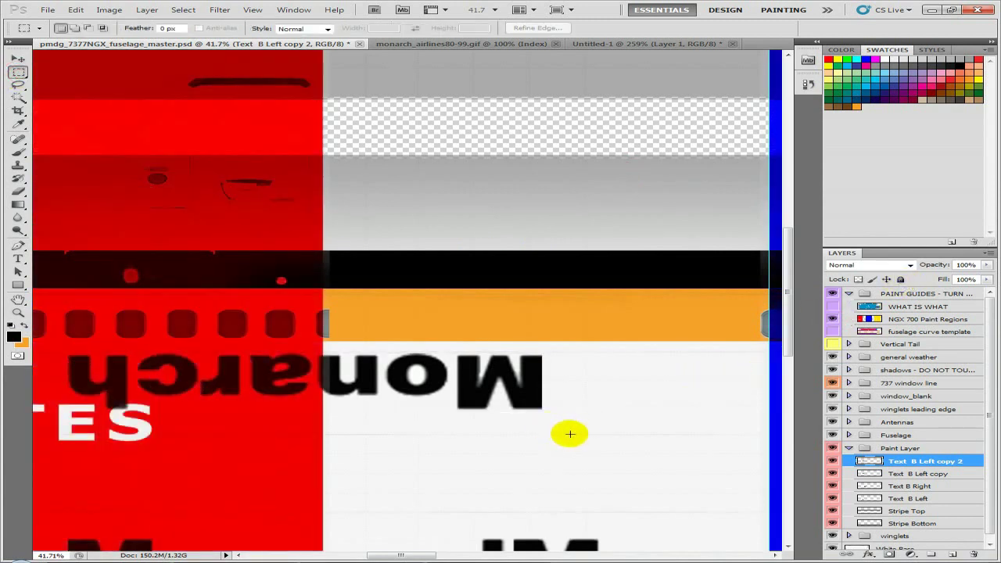
drag(569, 433, 323, 330)
scroll(327, 337, up, 15)
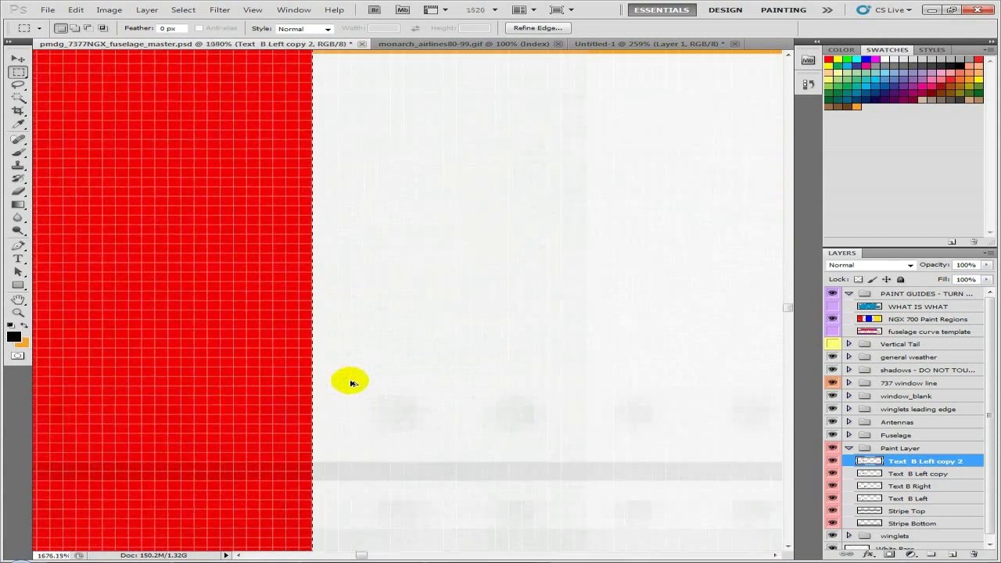
drag(351, 383, 356, 387)
key(ctrl+d)
key(ctrl+v)
- Align the pasted "Mon" piece with the original rotated title, shifting it horizontally until it starts at the blue region's edge
click(18, 61)
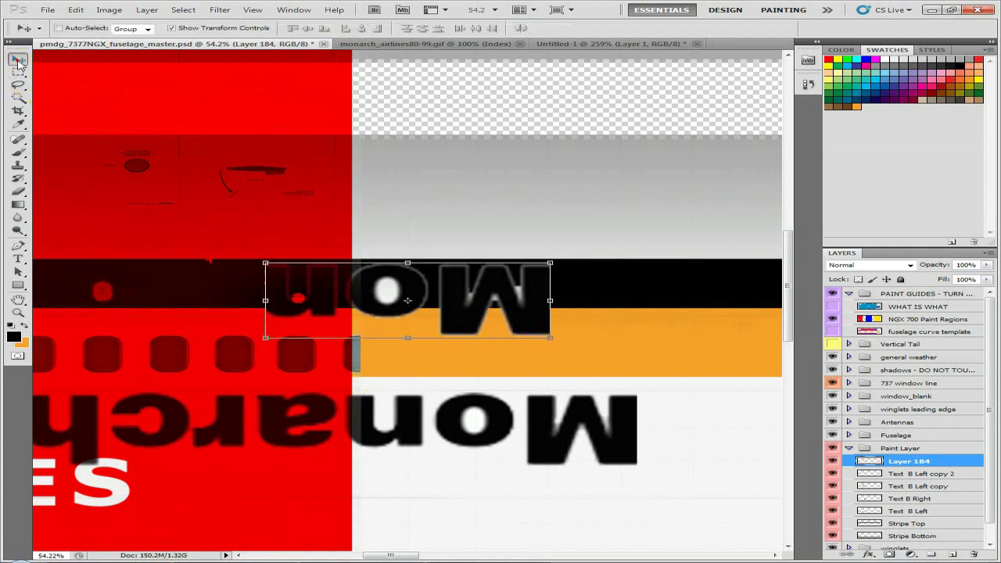
drag(364, 300, 458, 429)
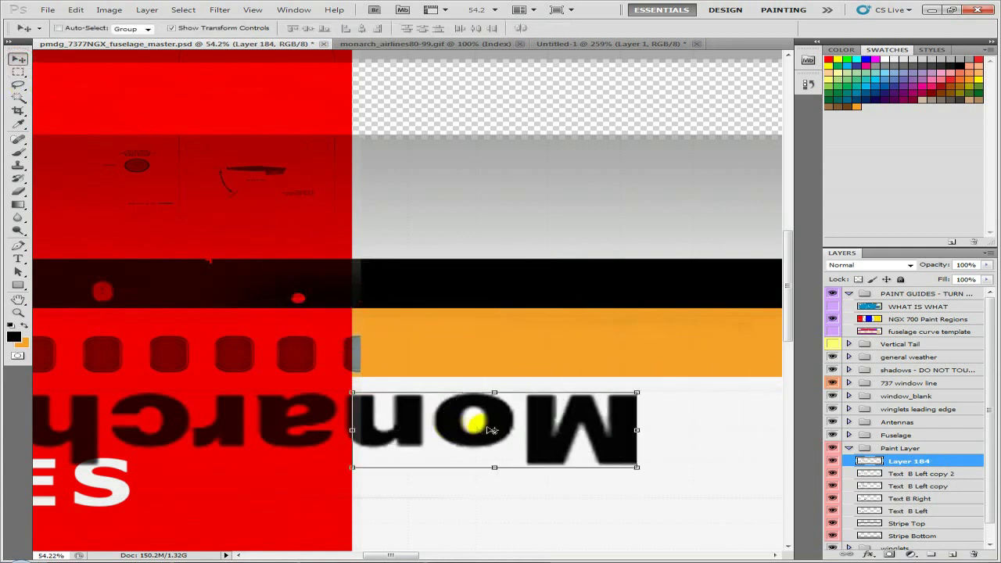
scroll(475, 417, down, 4)
drag(620, 453, 345, 446)
drag(248, 429, 534, 443)
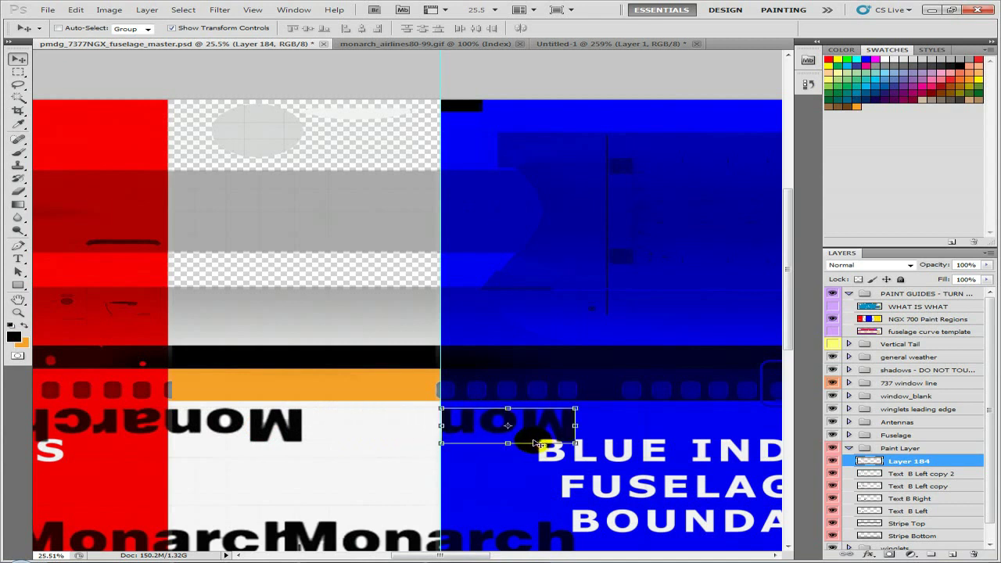
scroll(453, 450, up, 5)
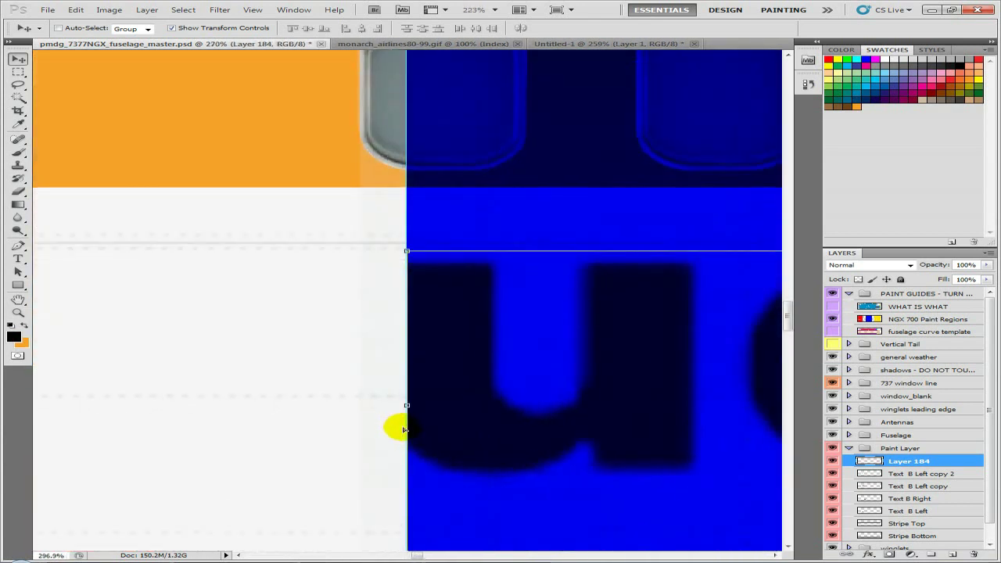
scroll(402, 428, down, 7)
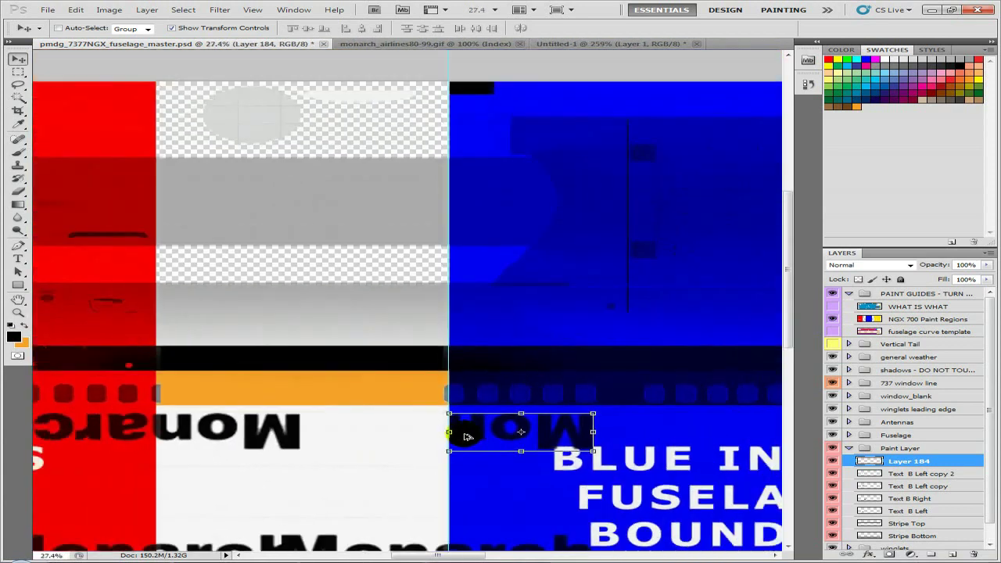
- Move the remaining "arch" part on "Text B Left copy 2" horizontally to meet the "Mon" piece at the blue region's edge
drag(313, 440, 460, 429)
click(943, 476)
click(942, 474)
drag(311, 417, 576, 436)
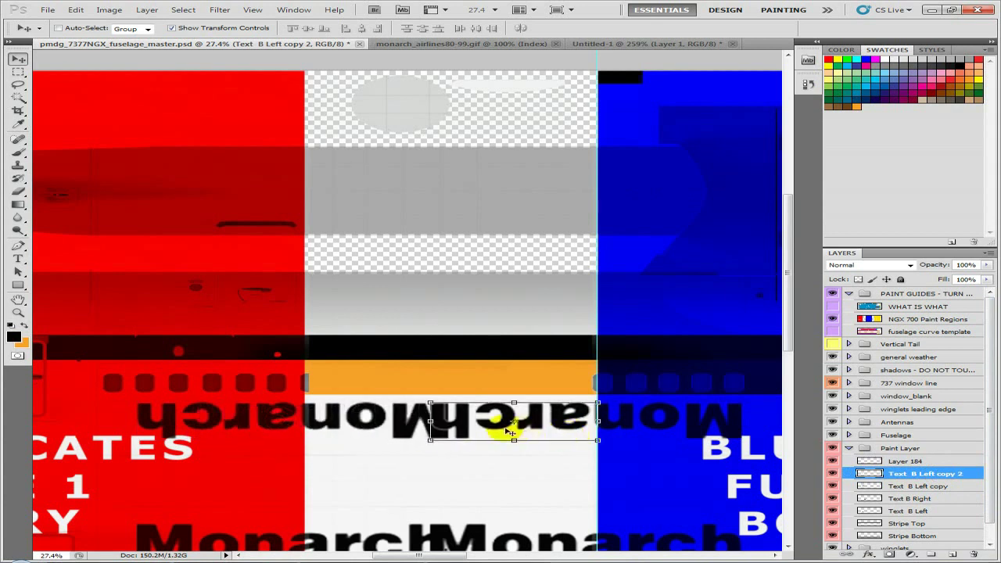
- Merge the "Layer 184" and "Text B Left copy 2" layers into a single rotated title layer
click(909, 463)
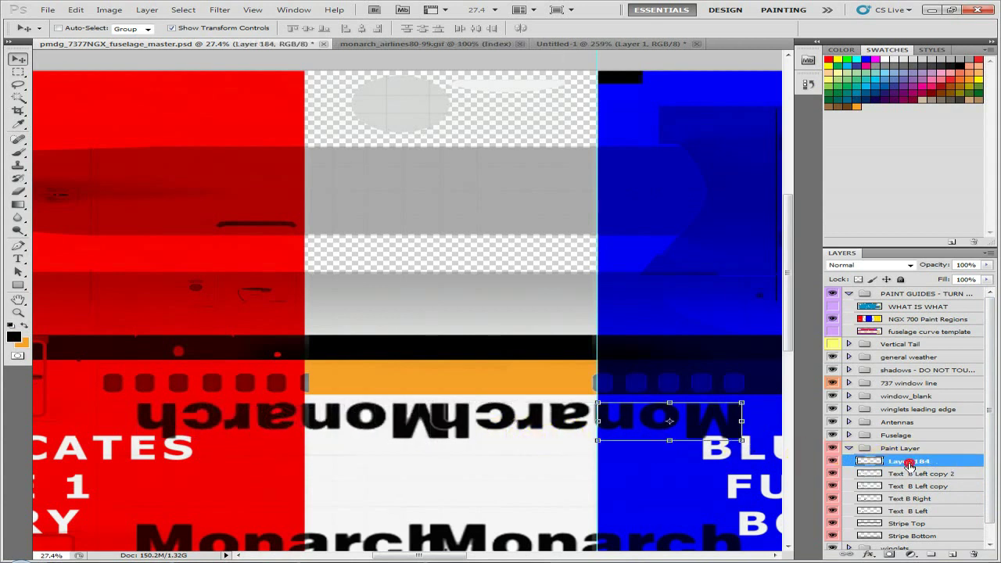
shift+click(907, 474)
key(ctrl+e)
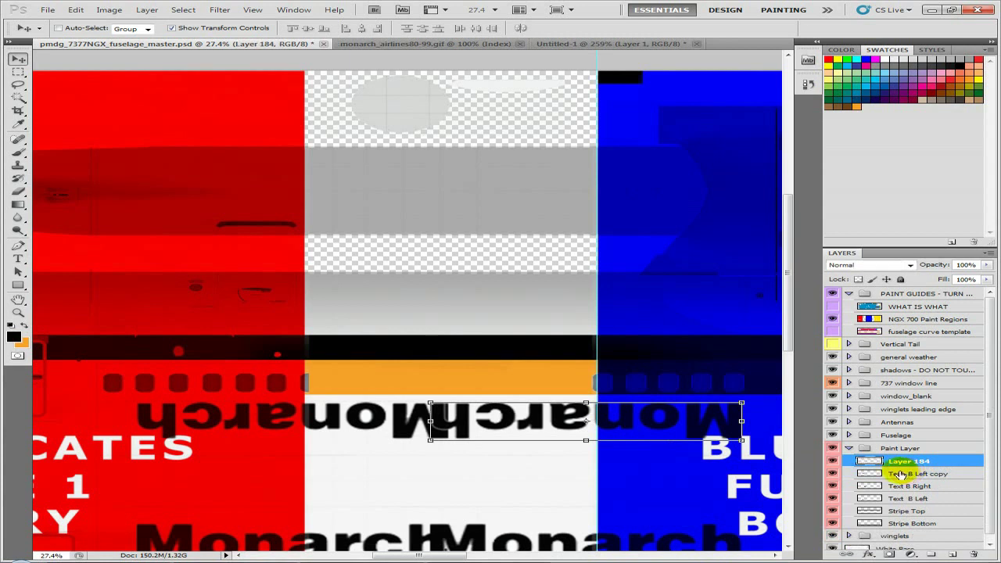
- Rename the merged rotated title layer "Text T Right" and the "Text B Left copy" layer "Text T Left"
click(900, 474)
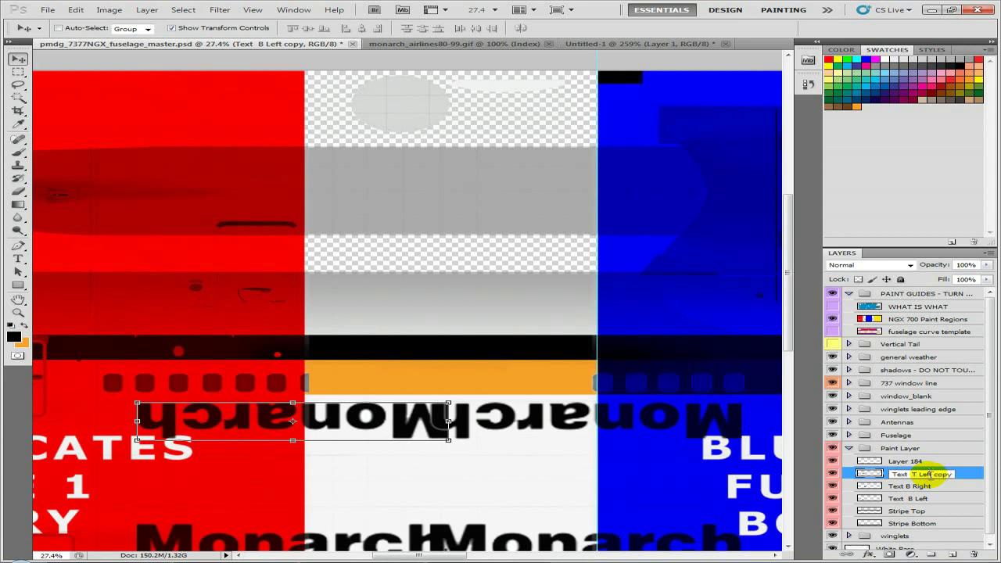
click(906, 462)
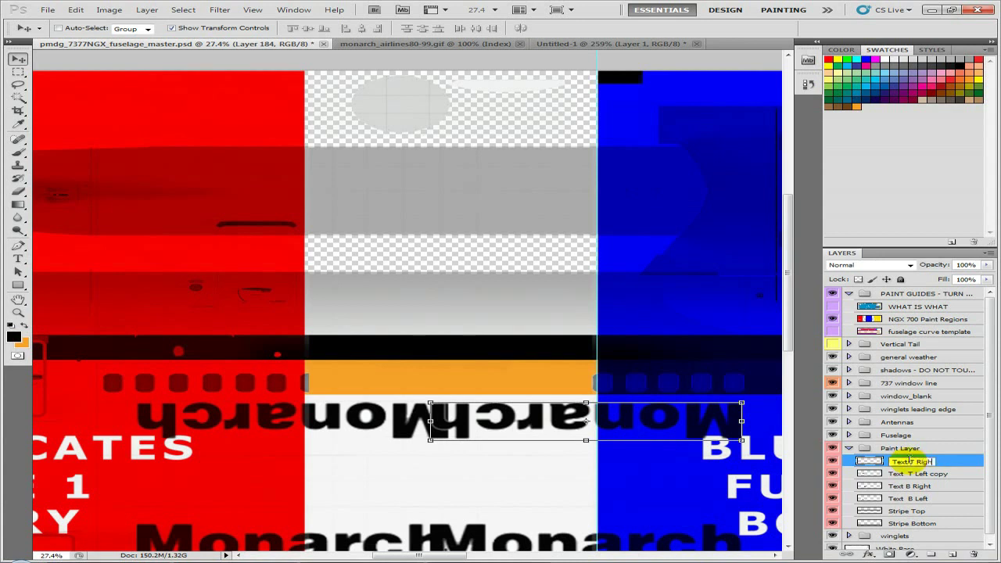
key(Return)
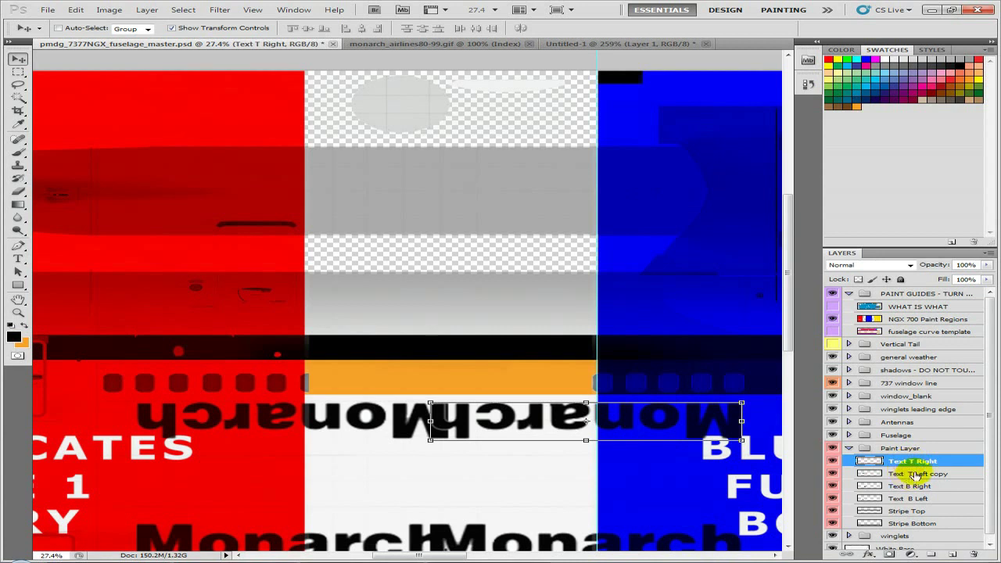
double_click(915, 473)
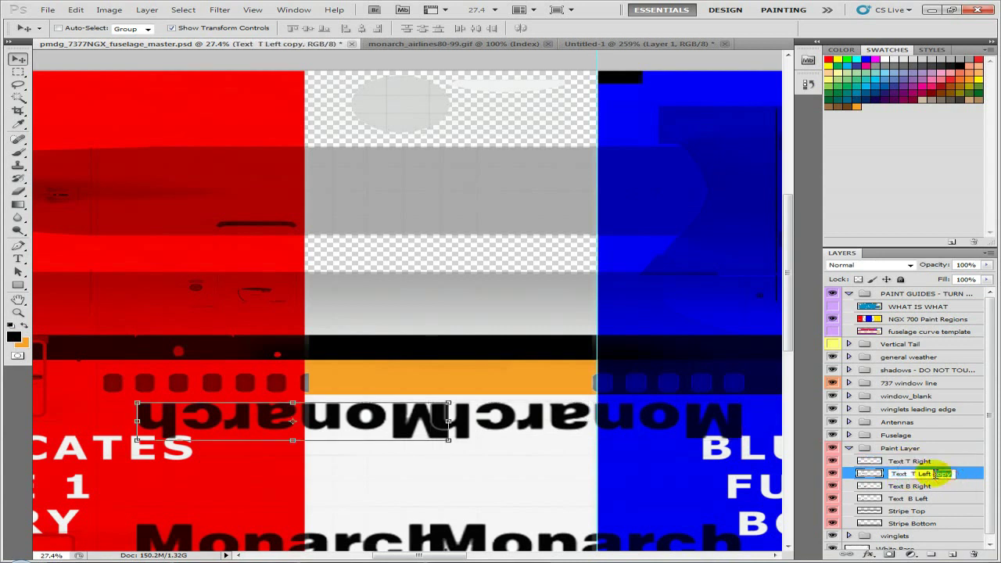
key(Return)
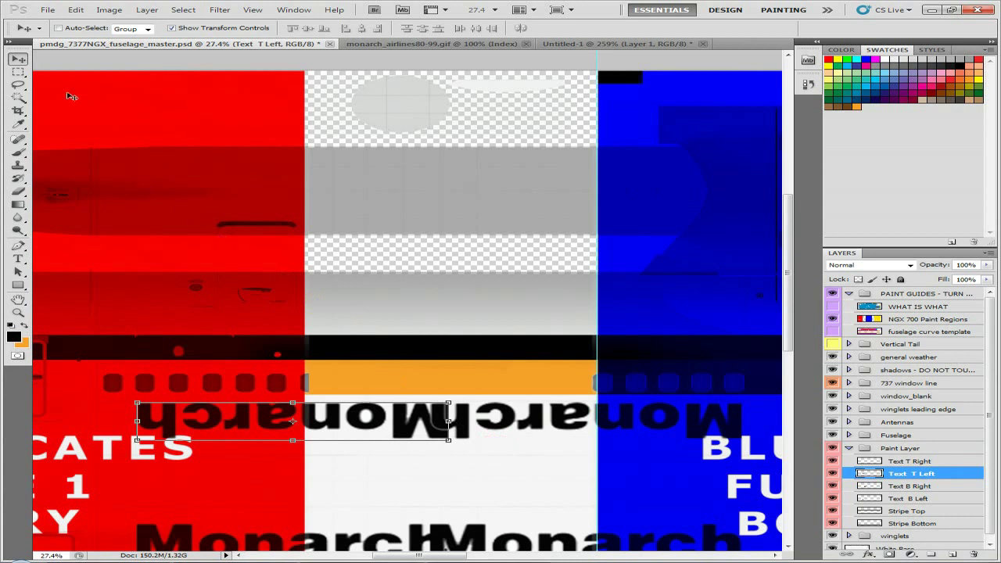
- Marquee the overlapping title parts between the red and blue regions and clear them from Text T Right, Text T Left, Text B Right and Text B Left
click(17, 71)
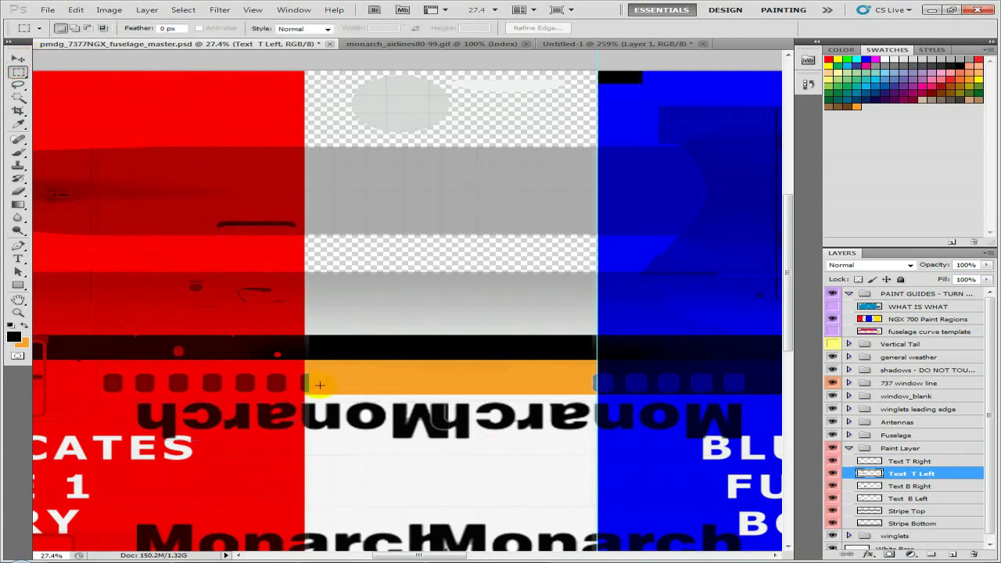
drag(364, 482, 387, 485)
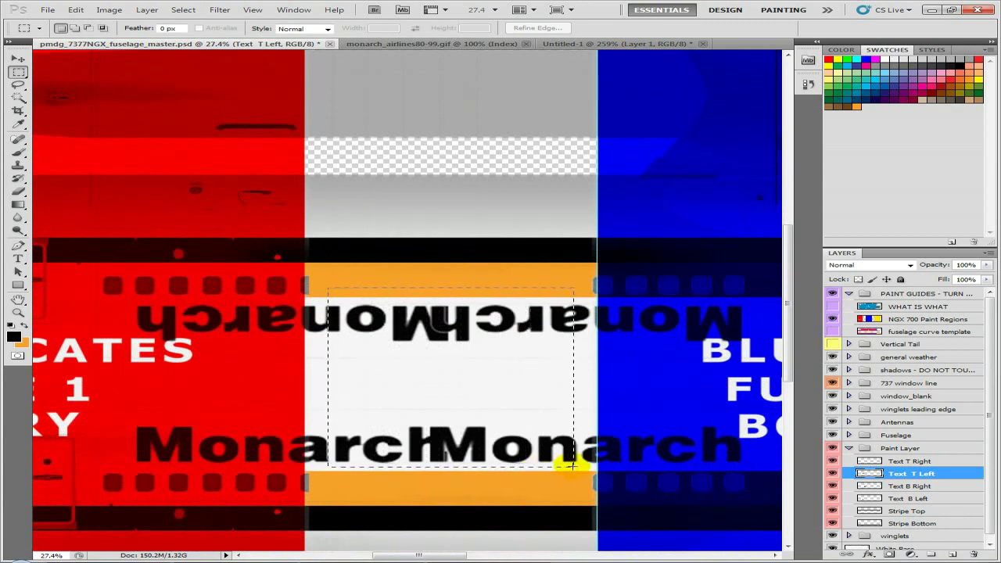
drag(566, 467, 567, 468)
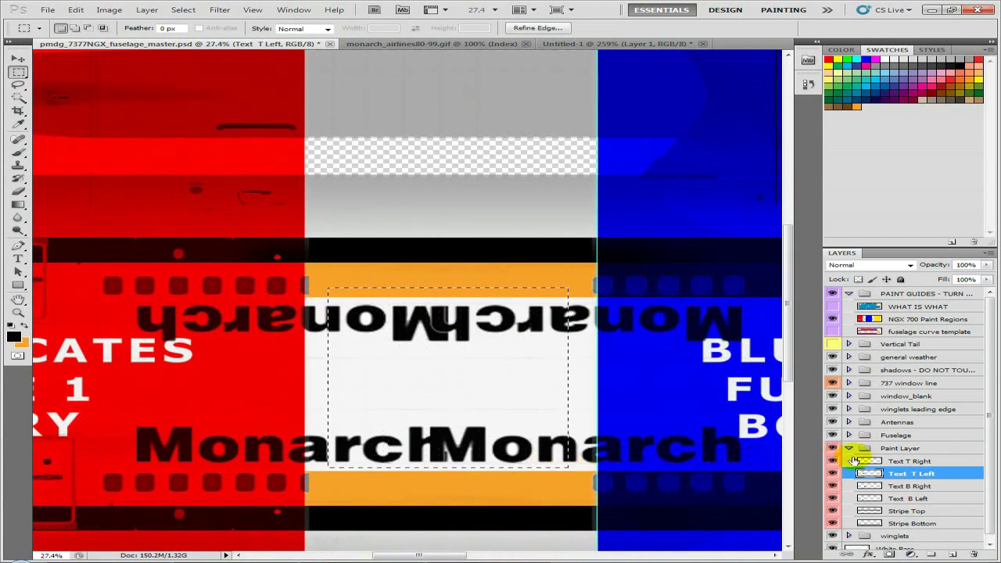
click(911, 462)
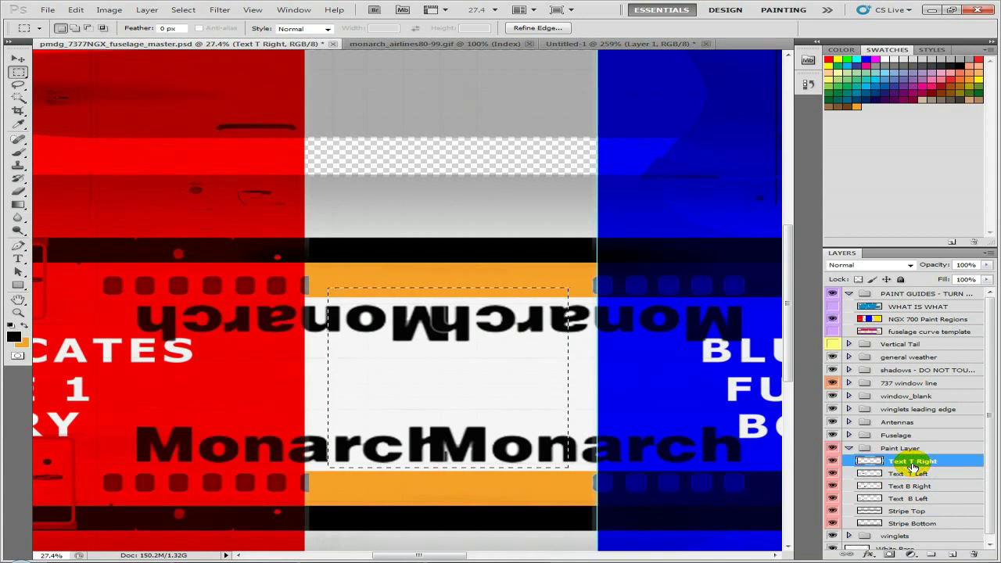
key(Delete)
click(913, 473)
key(Delete)
click(911, 486)
key(Delete)
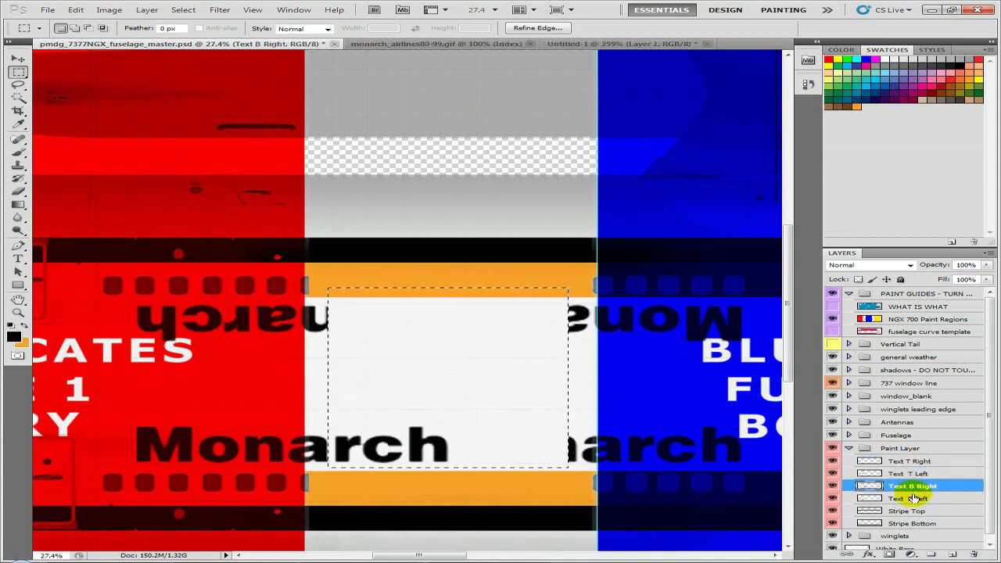
click(910, 498)
key(Delete)
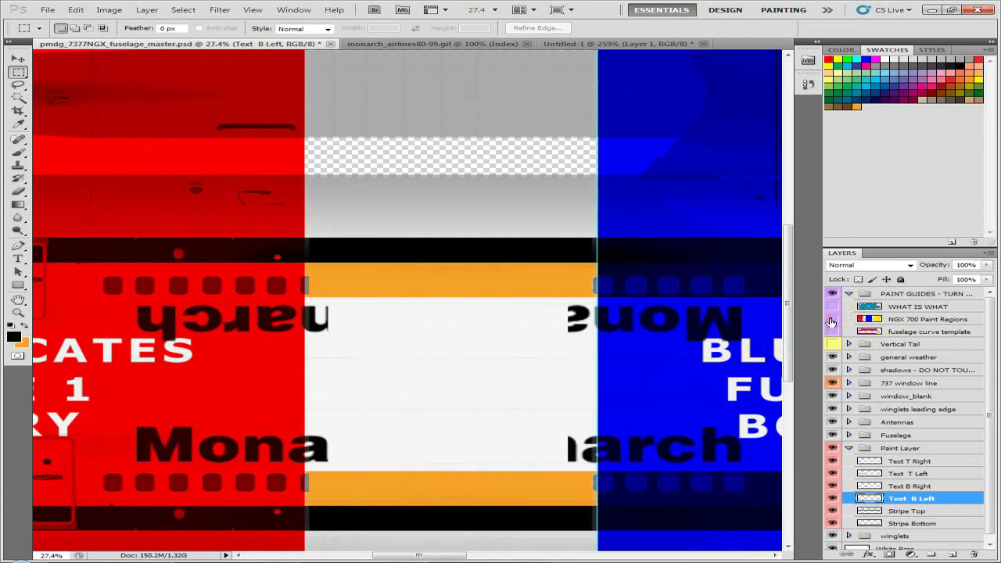
- Hide the NGX 700 Paint Regions guide to check the trimmed titles on the fuselage
click(831, 319)
mouse_move(570, 380)
mouse_down()
mouse_move(386, 364)
mouse_move(300, 335)
mouse_move(479, 343)
mouse_up()
scroll(480, 345, down, 5)
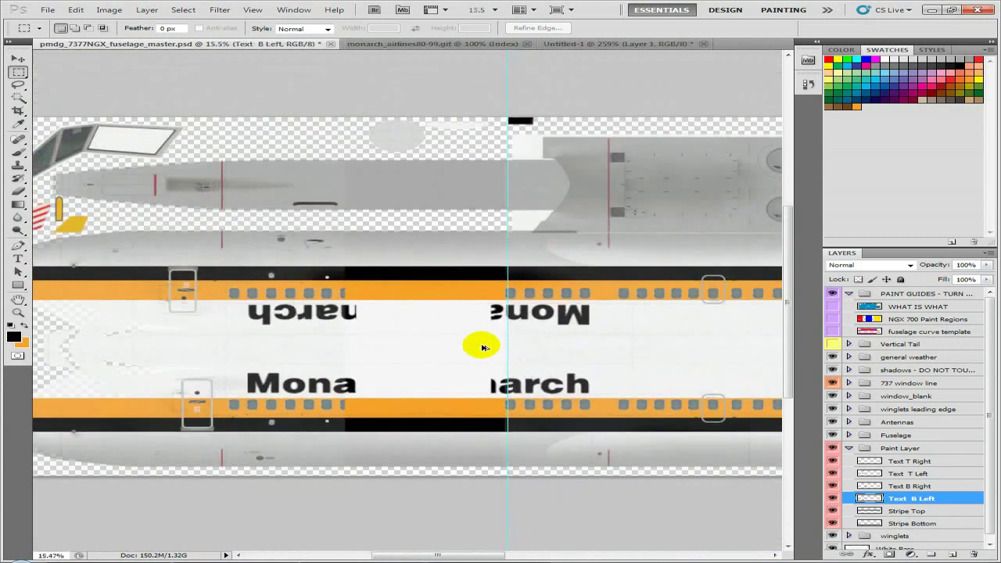
scroll(480, 346, up, 2)
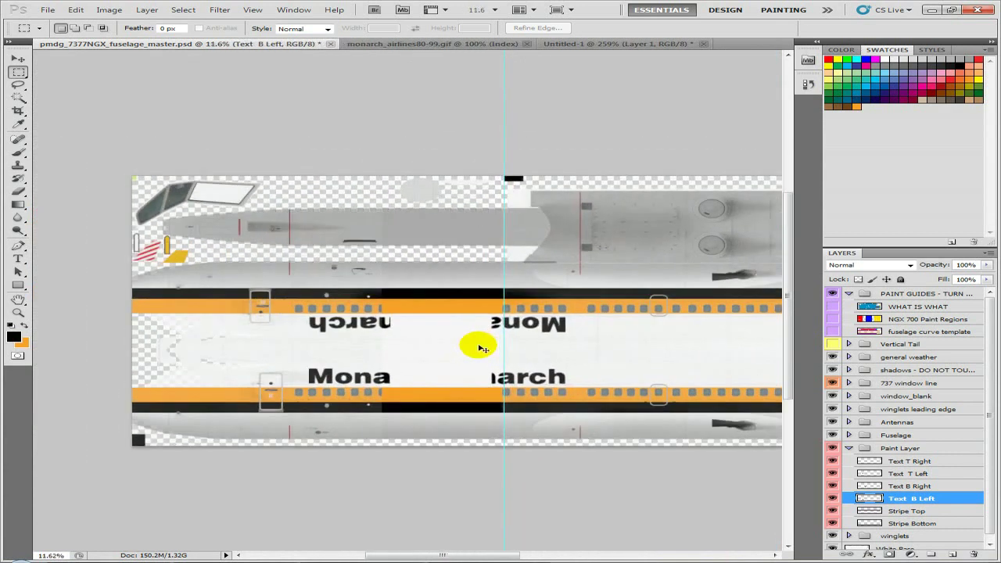
- Merge the four title layers from Text T Right to Text B Left and rename the merged layer "Text"
click(910, 460)
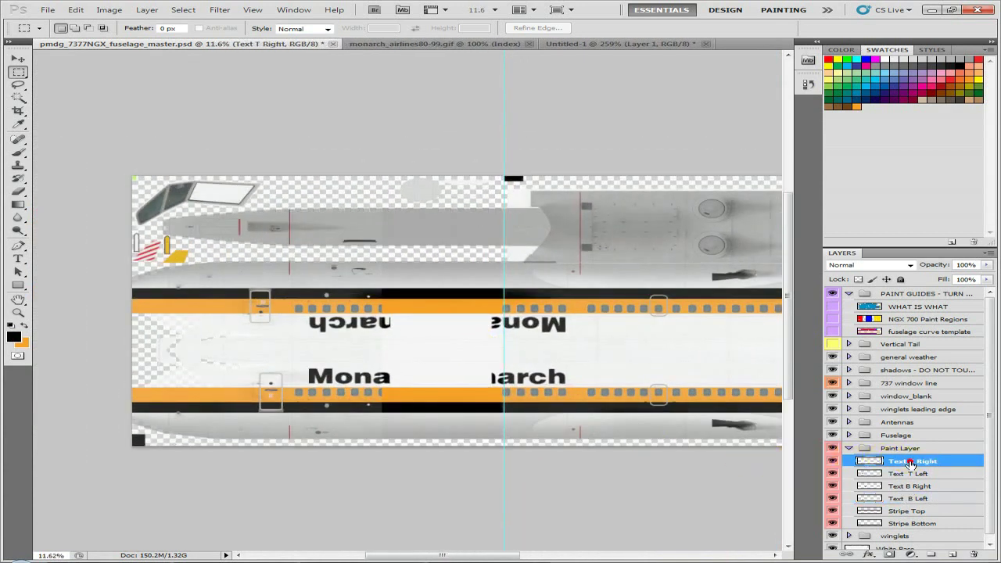
shift+click(911, 500)
key(ctrl+e)
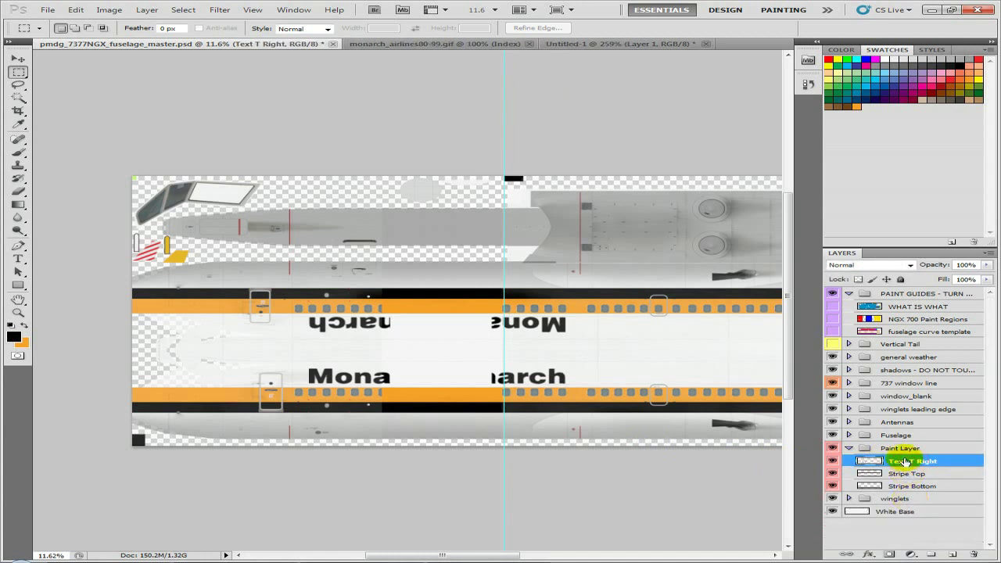
double_click(906, 466)
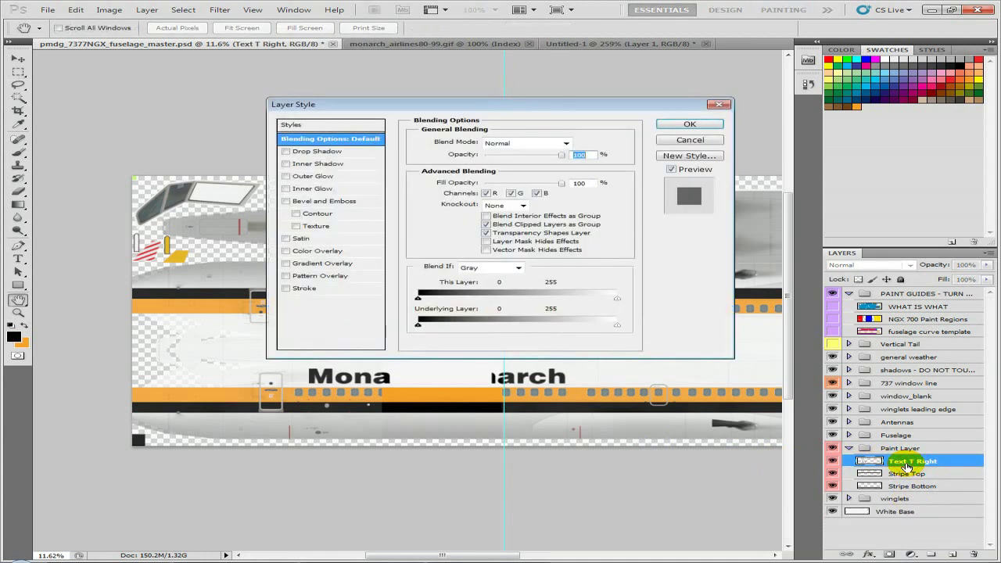
key(Escape)
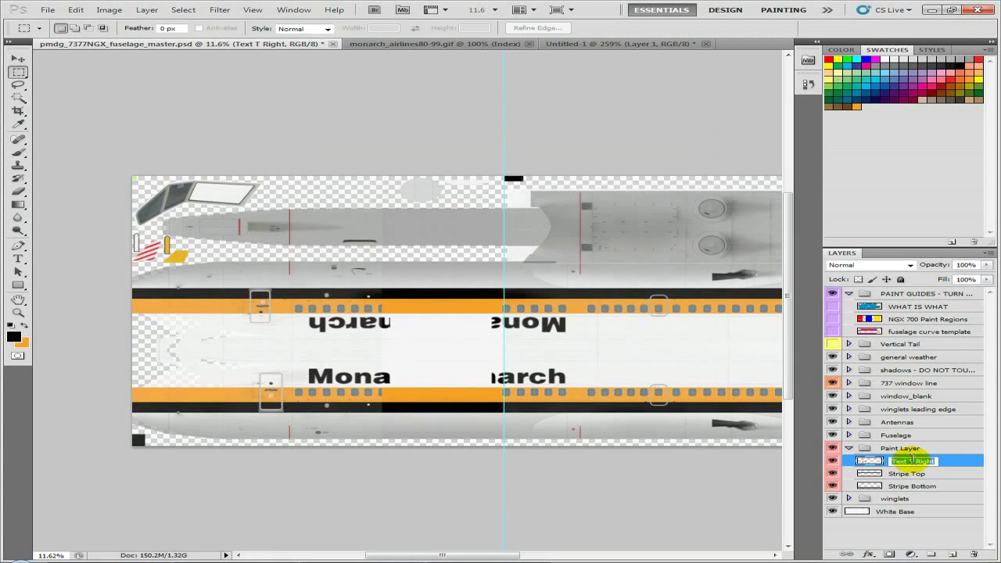
key(Return)
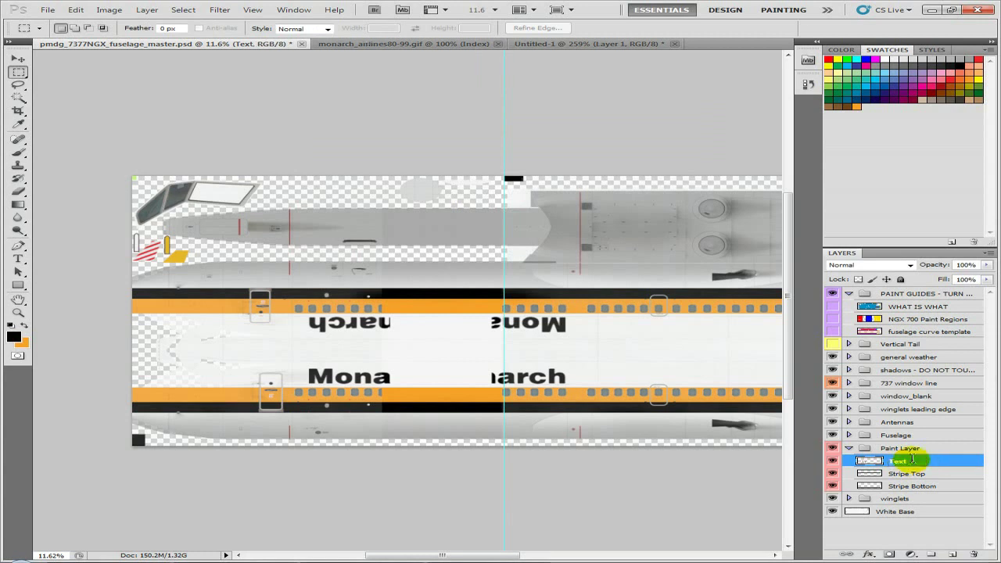
- Show the fuselage curve template guide over the livery
click(832, 332)
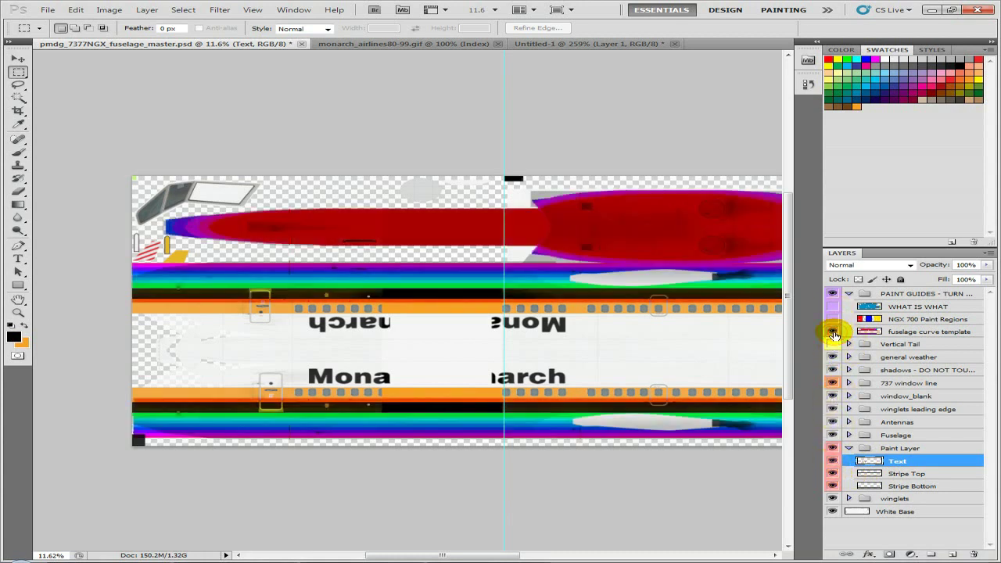
- Reduce the fill of the fuselage curve template layer to 32%
click(915, 332)
click(986, 280)
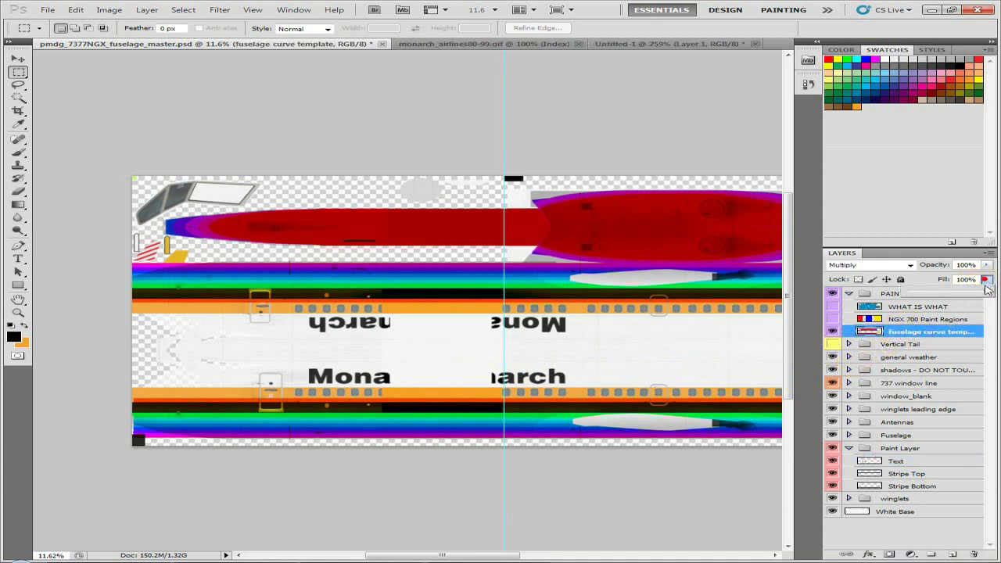
drag(954, 294, 935, 295)
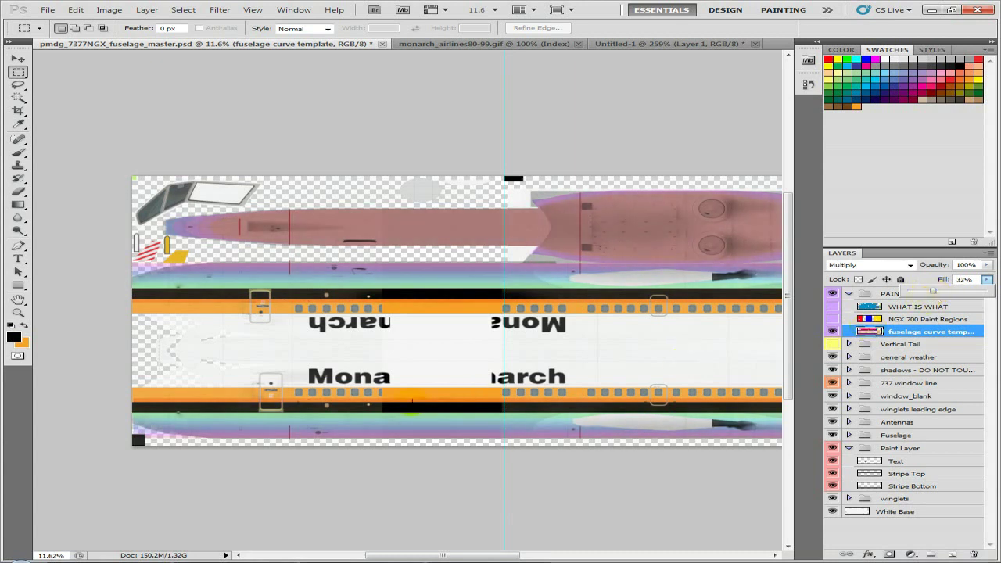
- Compare the lower stripe at the nose with the curve template by toggling the Stripe Bottom layer's visibility
scroll(182, 386, up, 10)
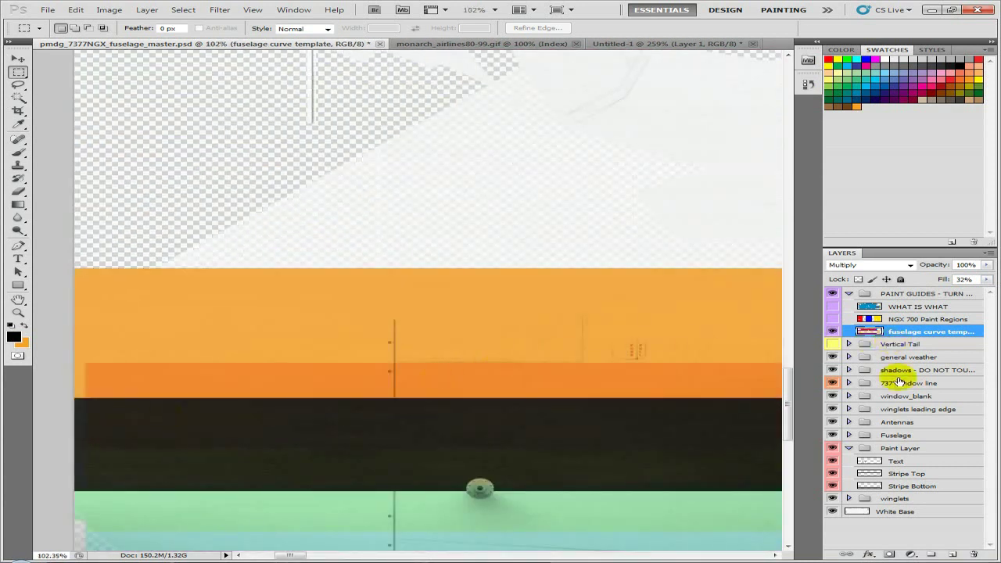
click(833, 485)
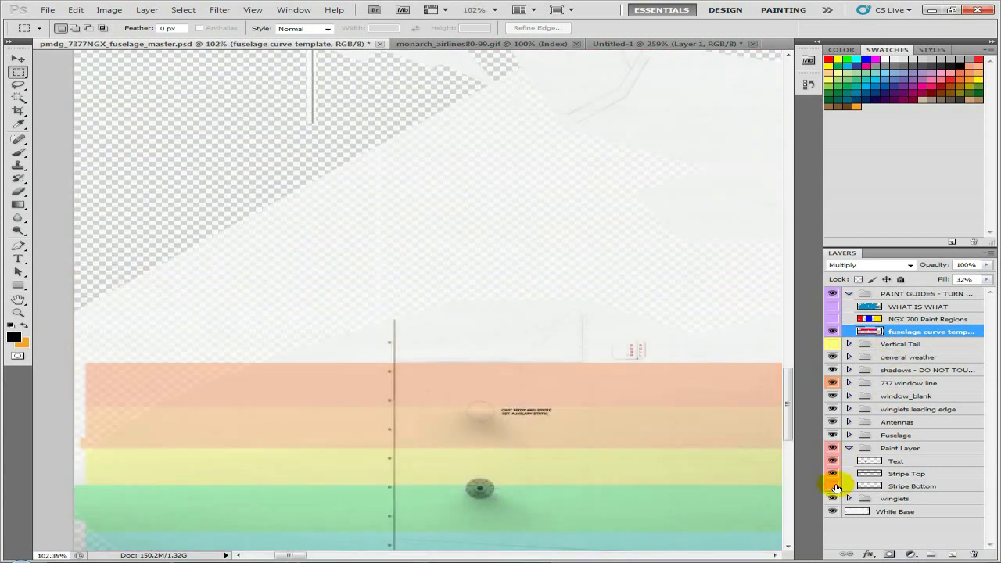
click(833, 485)
click(834, 485)
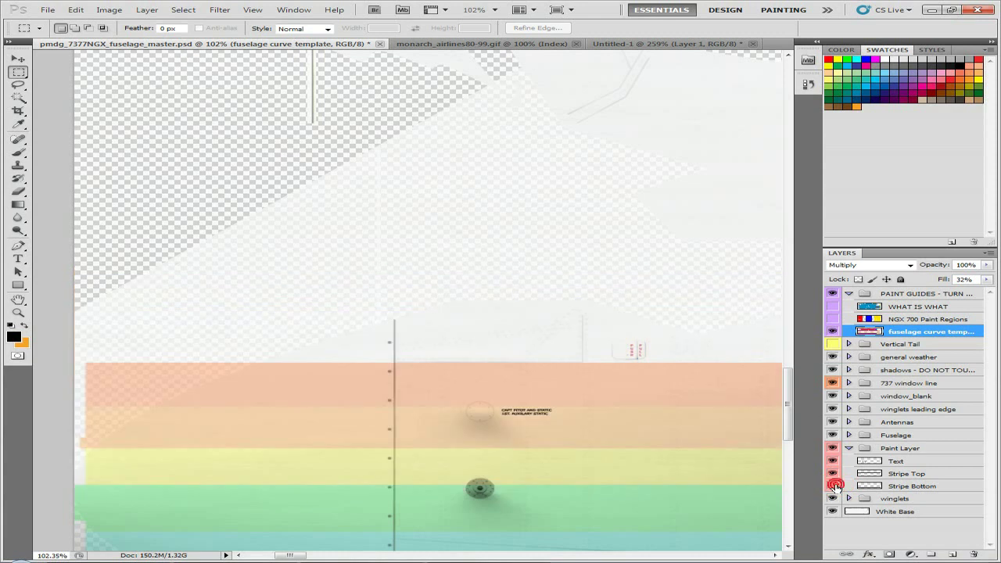
click(833, 486)
click(834, 485)
- Check the lower stripe against the curve template at the tail by toggling Stripe Bottom on and off
scroll(458, 398, down, 8)
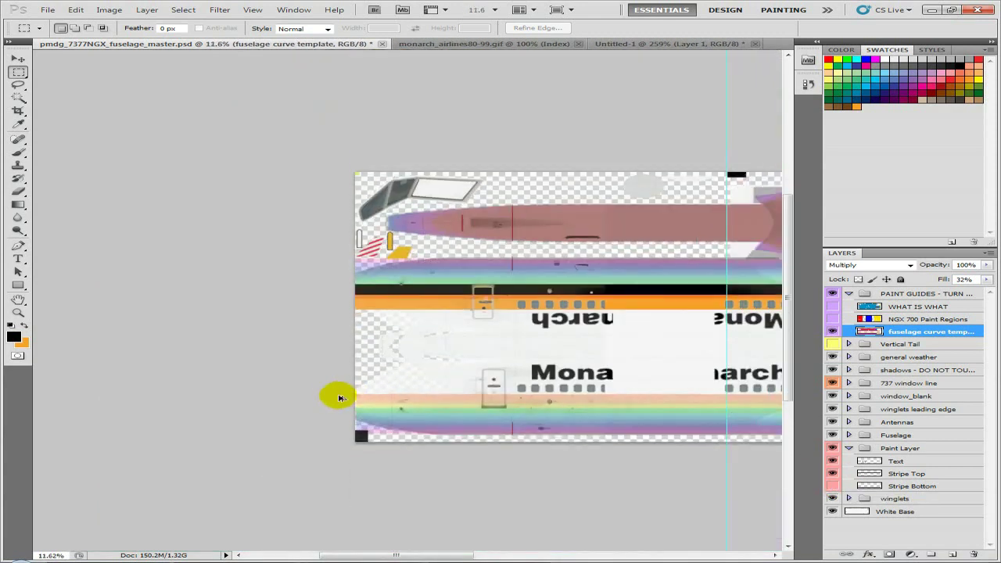
drag(681, 341, 568, 382)
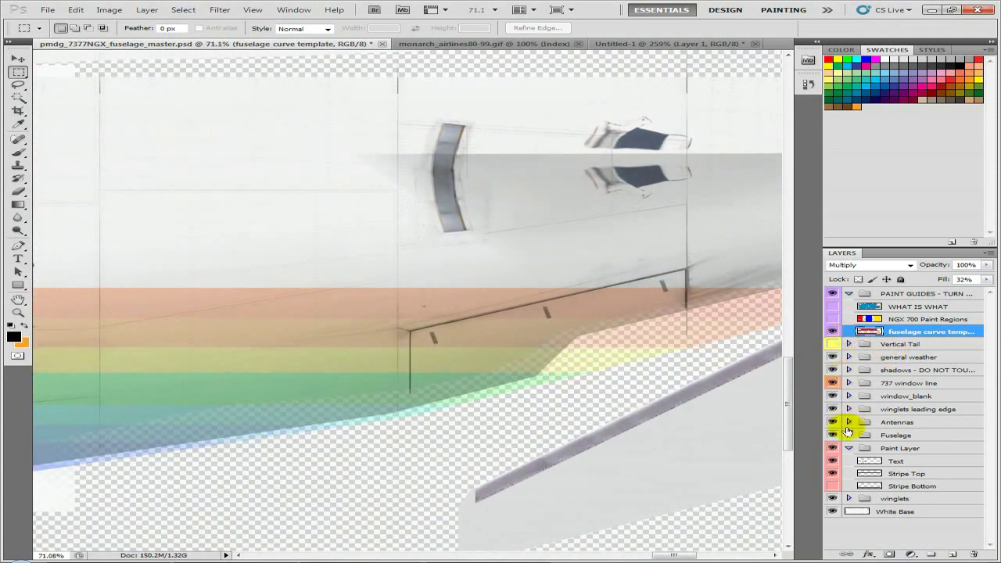
click(833, 486)
click(833, 486)
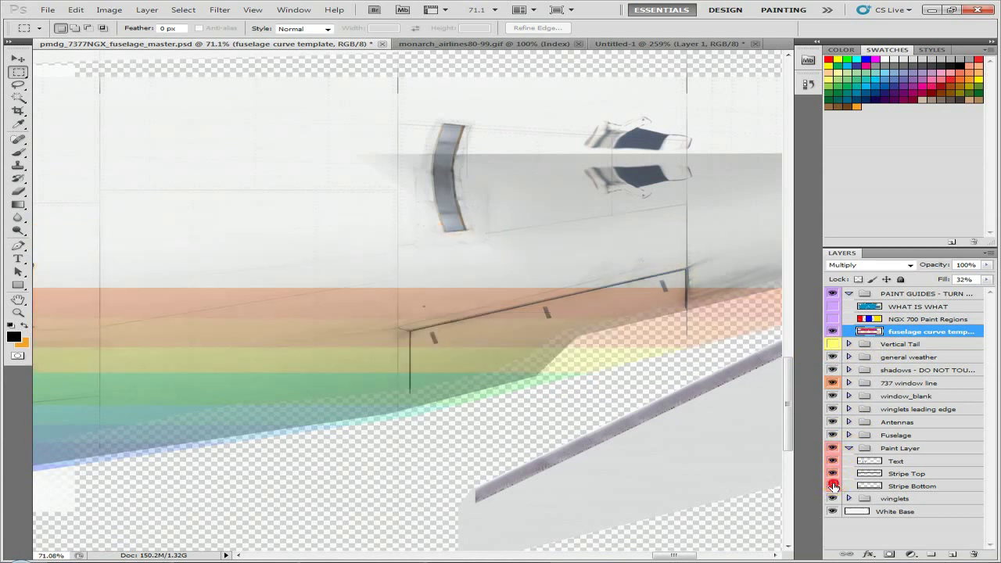
click(832, 487)
click(832, 486)
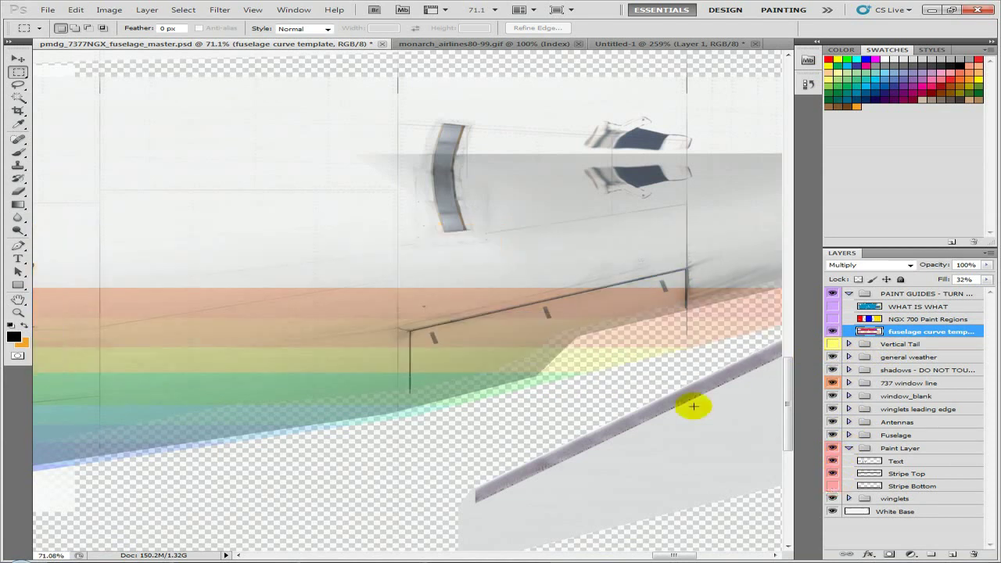
- Hide the fuselage curve template and make the Stripe Bottom layer visible again
scroll(693, 402, down, 6)
scroll(568, 382, down, 2)
scroll(529, 351, down, 2)
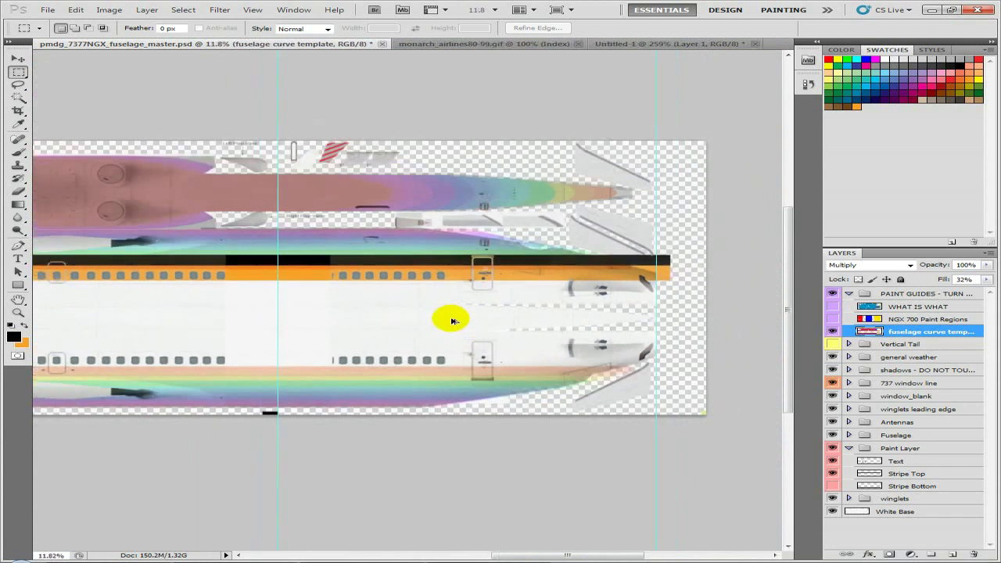
click(831, 332)
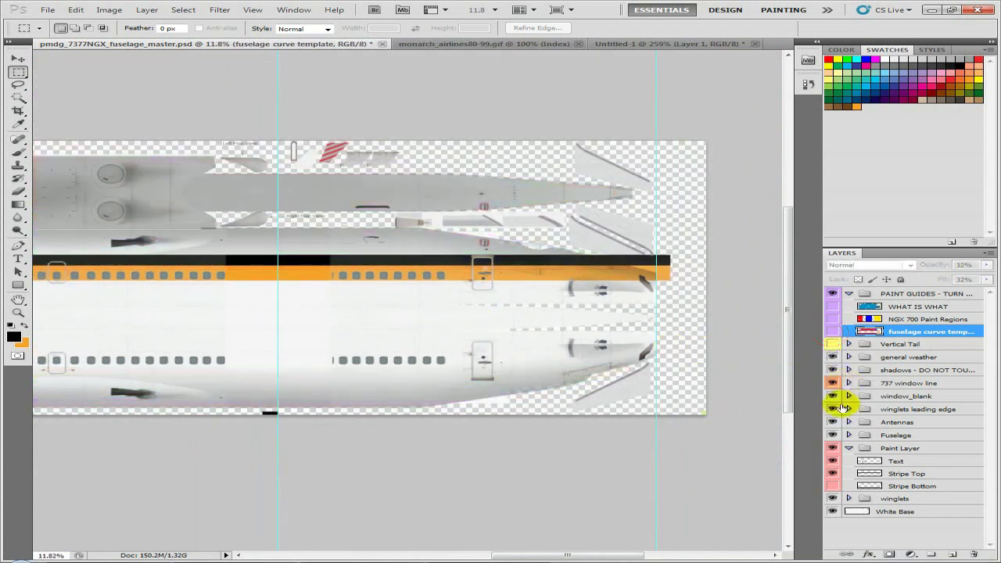
click(832, 486)
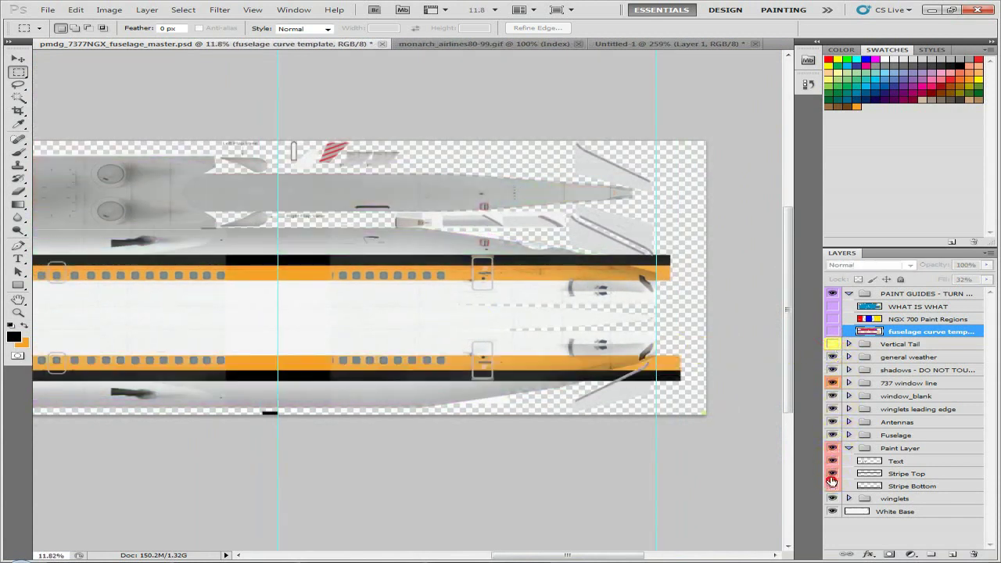
- Lock the transparent pixels of the Text, Stripe Top and Stripe Bottom layers
click(914, 486)
shift+click(907, 473)
shift+click(913, 462)
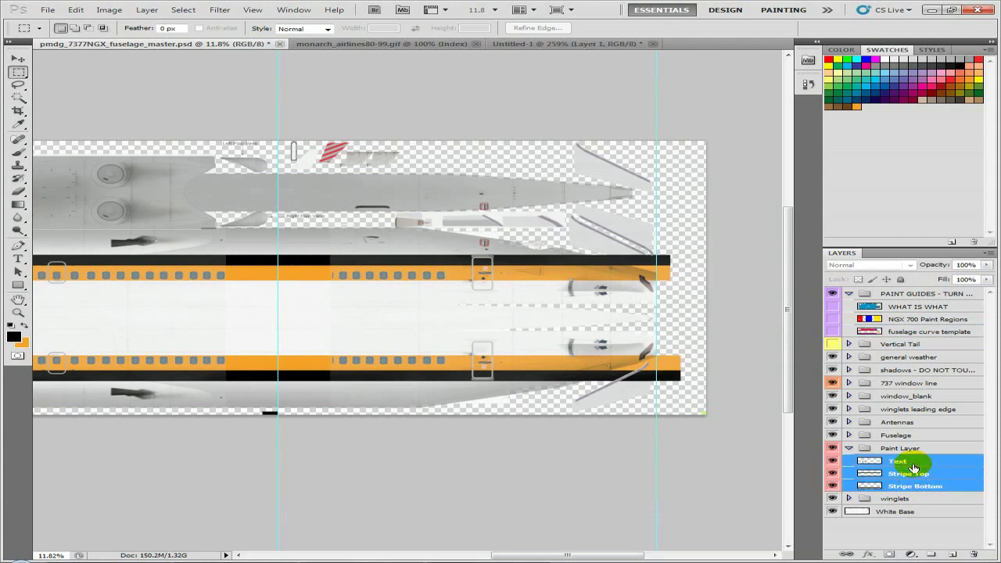
click(913, 464)
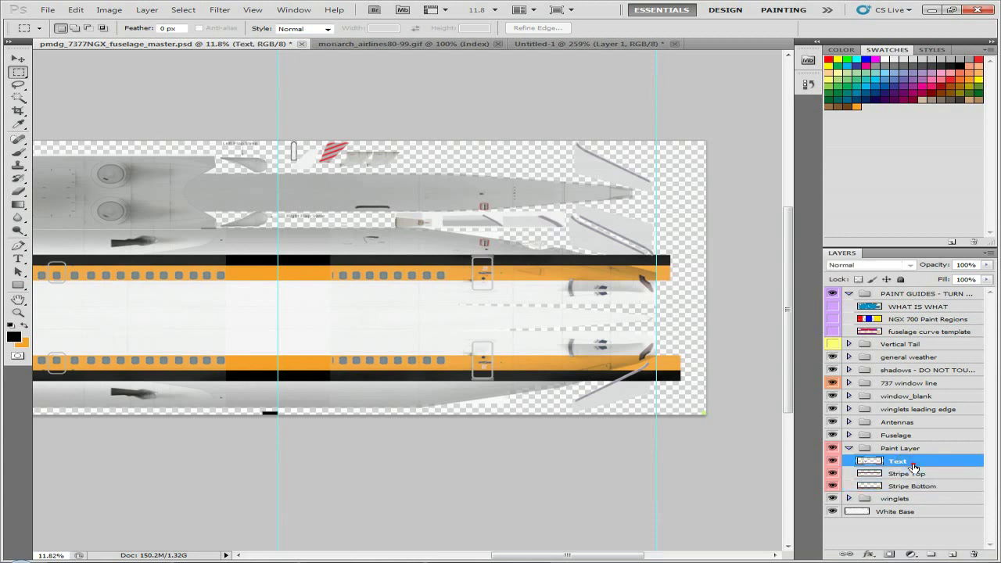
click(913, 473)
click(917, 484)
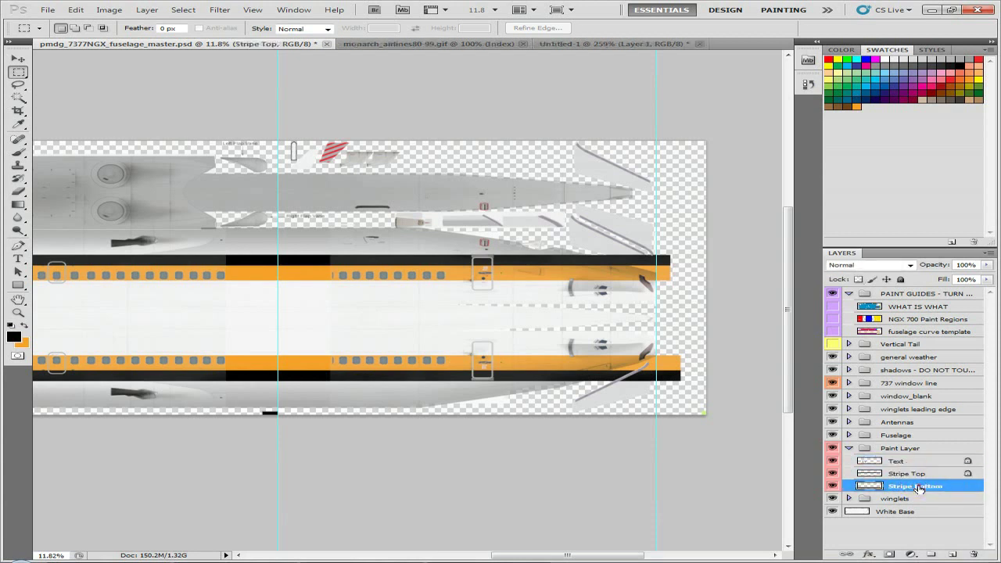
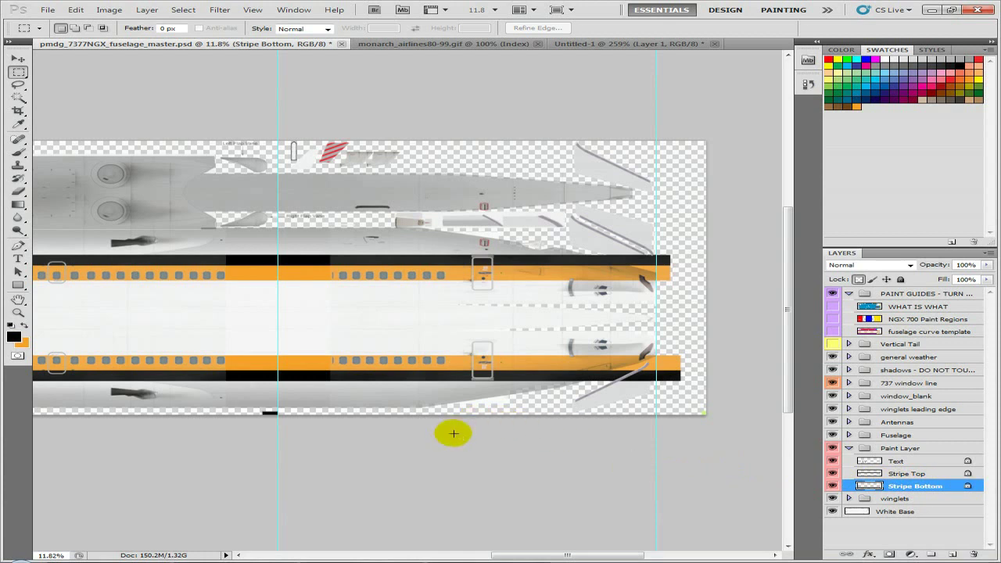
- Add a layer named Nose Text at the top of the Paint Layer group and choose the Type tool
drag(185, 328, 414, 407)
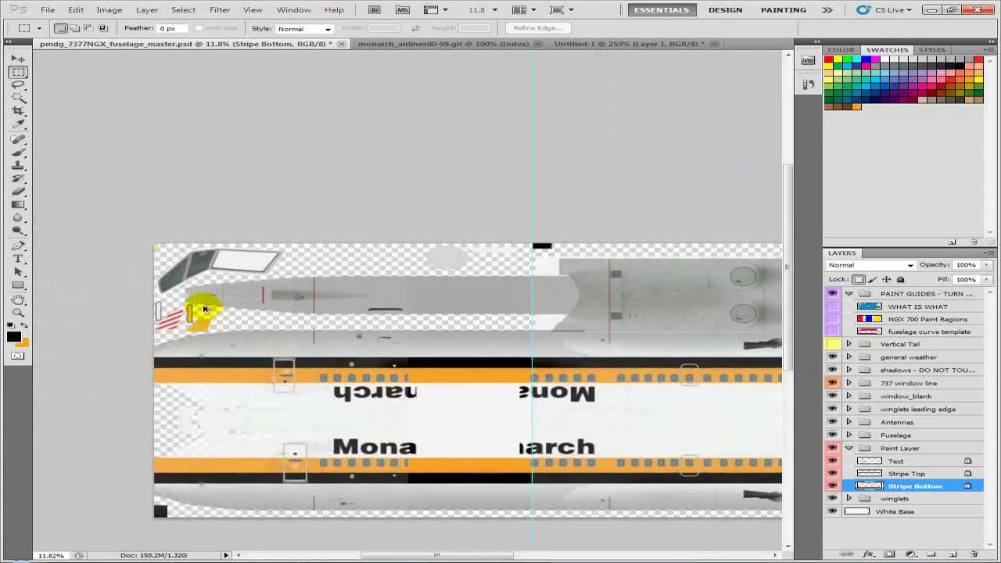
scroll(204, 309, up, 8)
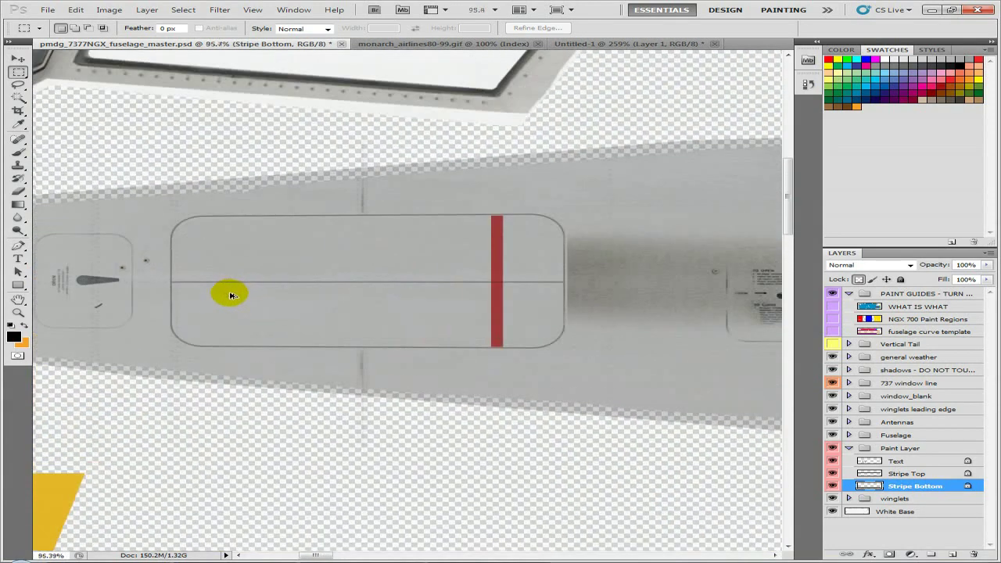
drag(218, 281, 328, 342)
scroll(328, 339, up, 3)
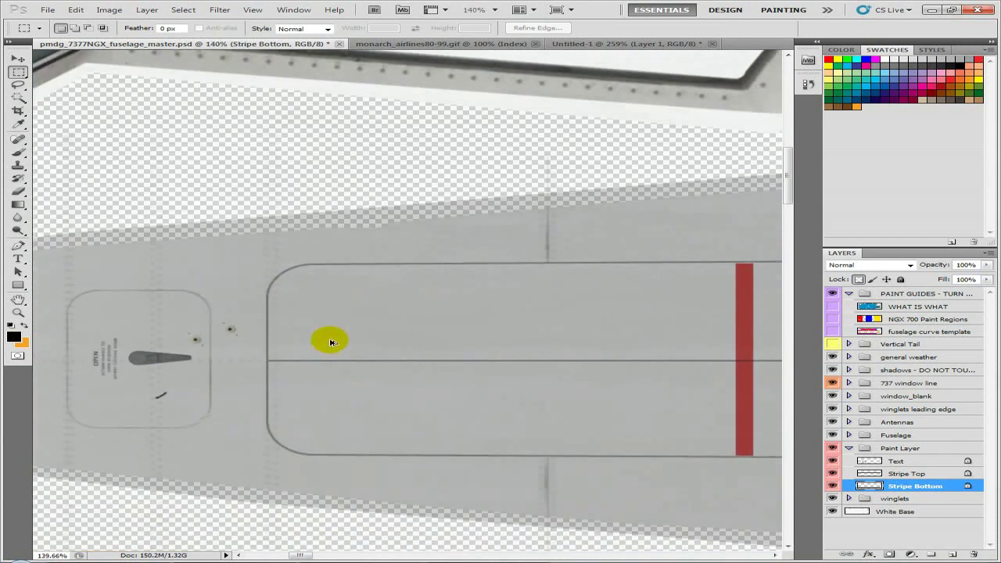
click(952, 554)
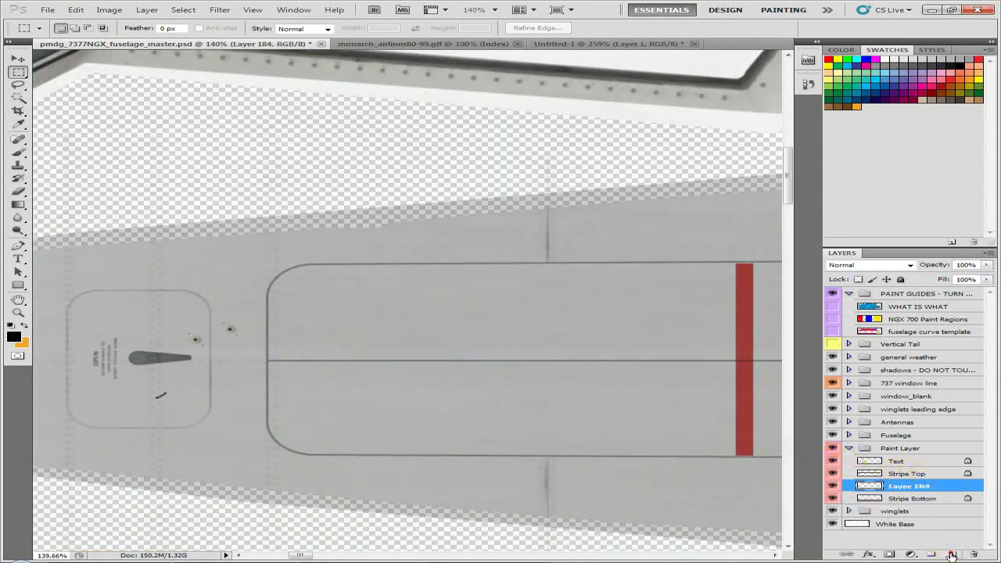
drag(924, 486, 920, 462)
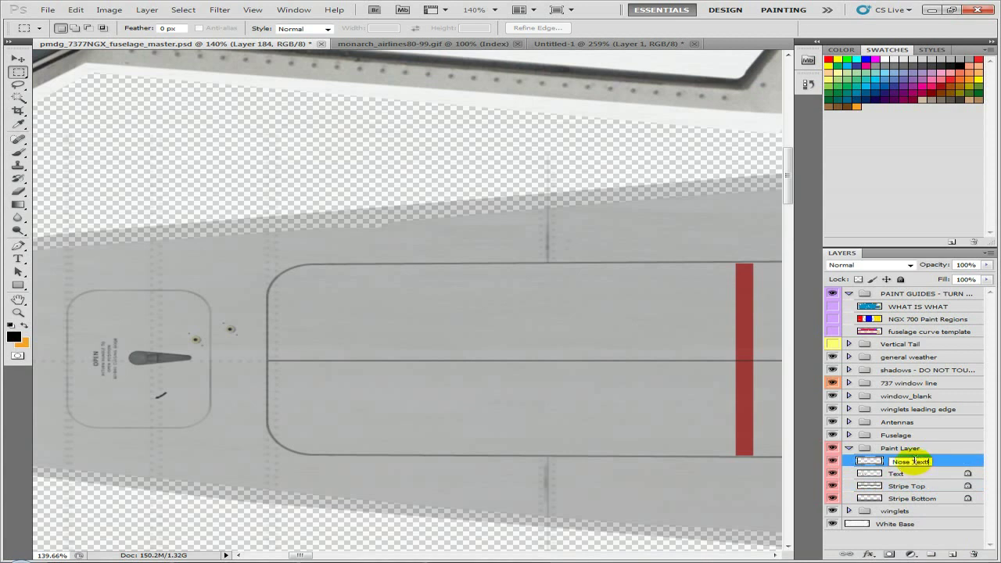
key(Return)
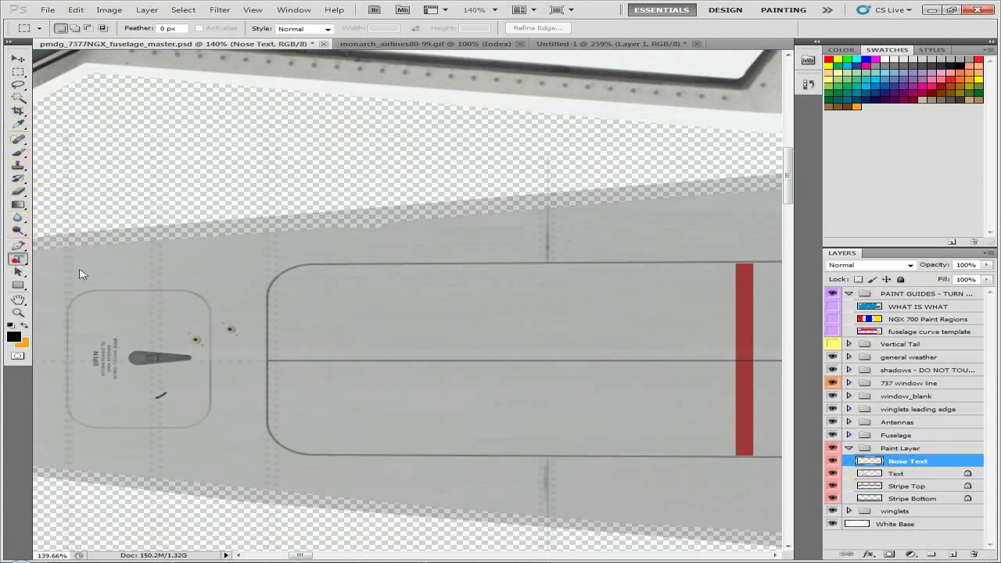
click(18, 259)
- Switch to Windows Photo Viewer and examine the lettering on the nose gear door of the Monarch photo
key(alt+Tab)
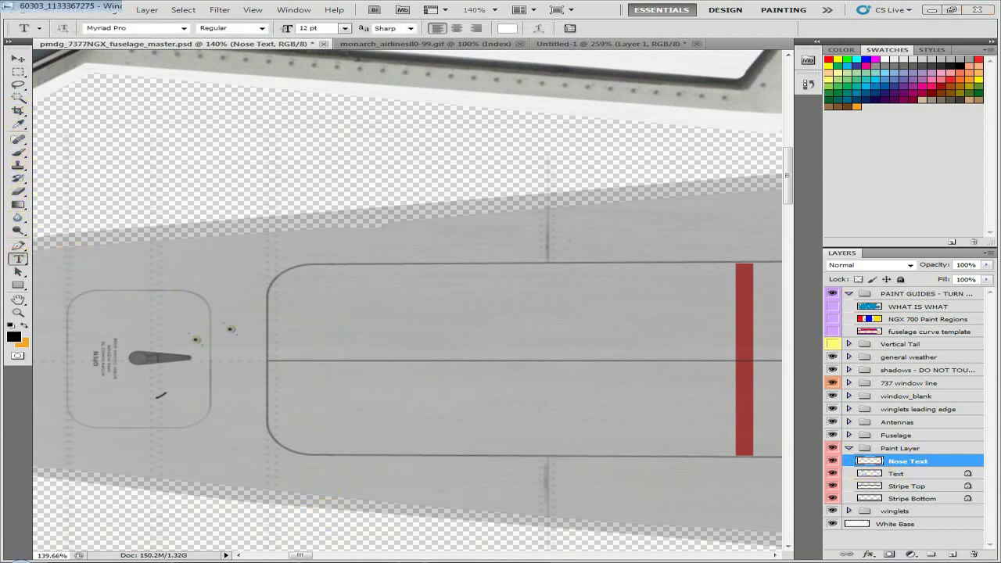
drag(674, 471, 398, 301)
drag(625, 361, 599, 365)
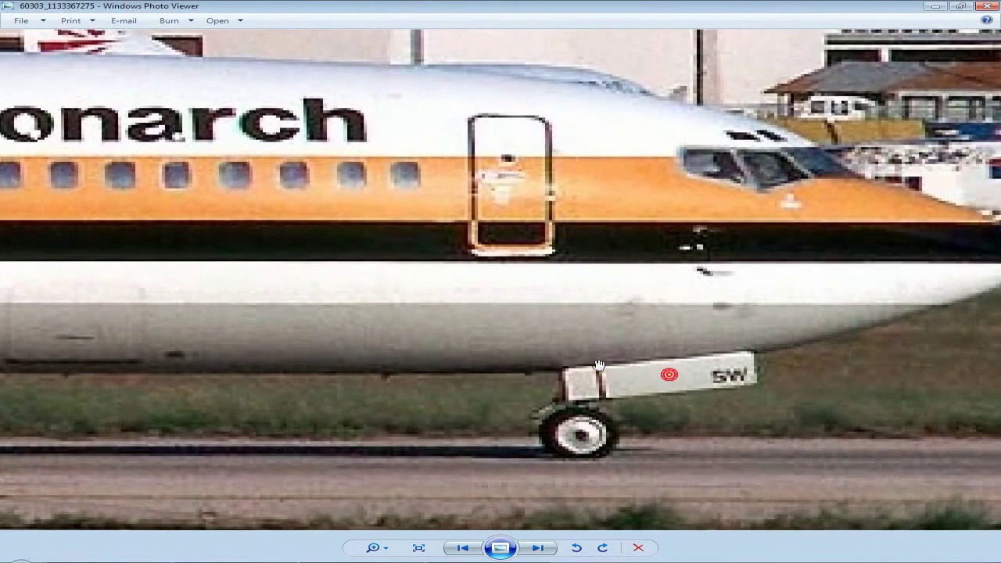
- Browse the other Monarch reference images and inspect the nose gear door lettering in photo 0847823
key(Right)
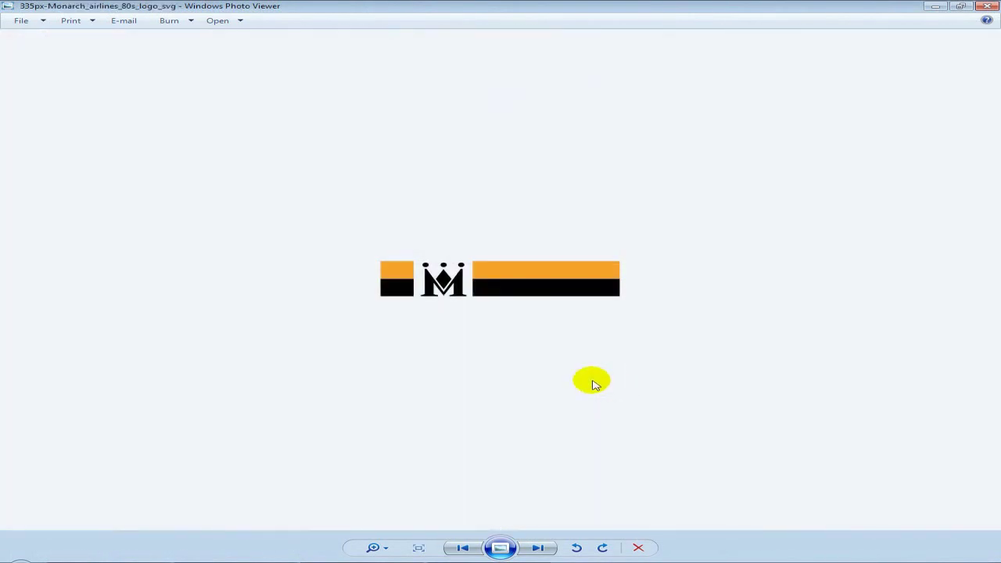
key(Right)
key(Right)
key(Right)
key(Right)
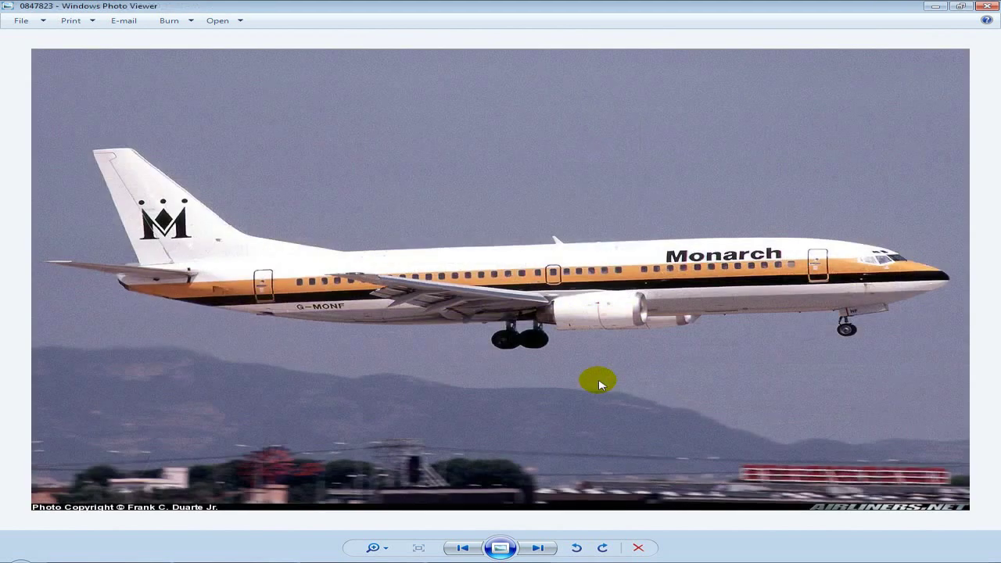
key(Right)
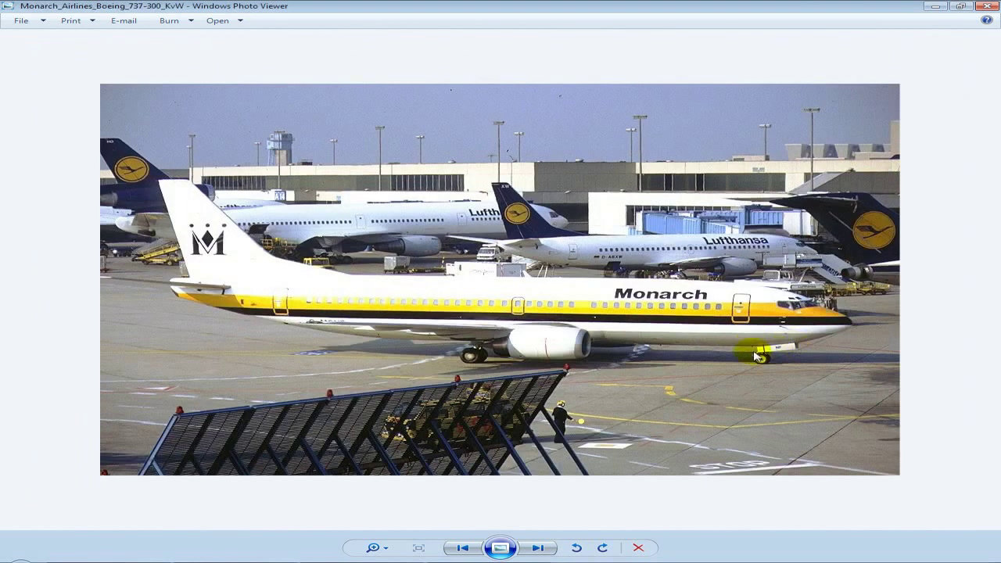
key(Left)
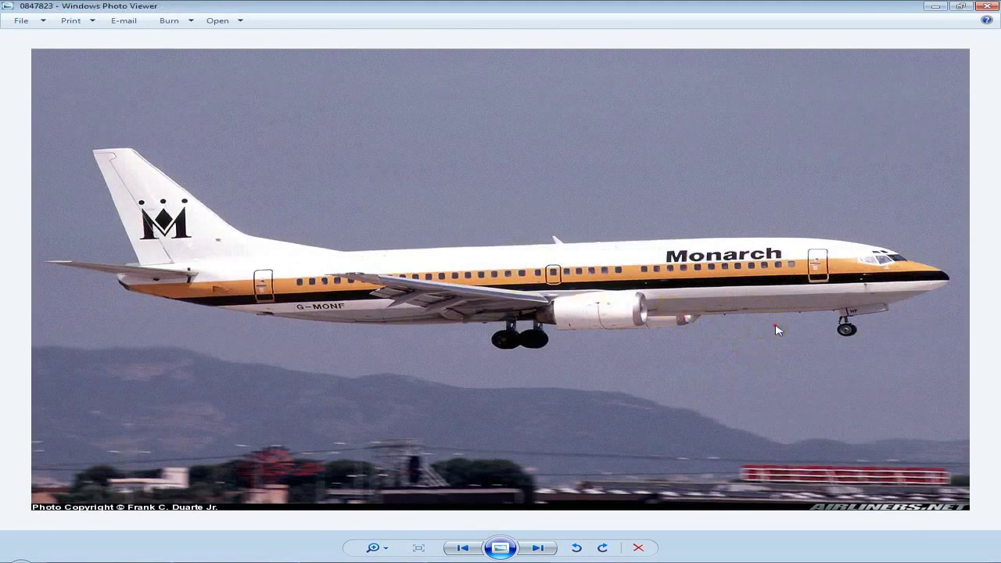
scroll(895, 286, up, 5)
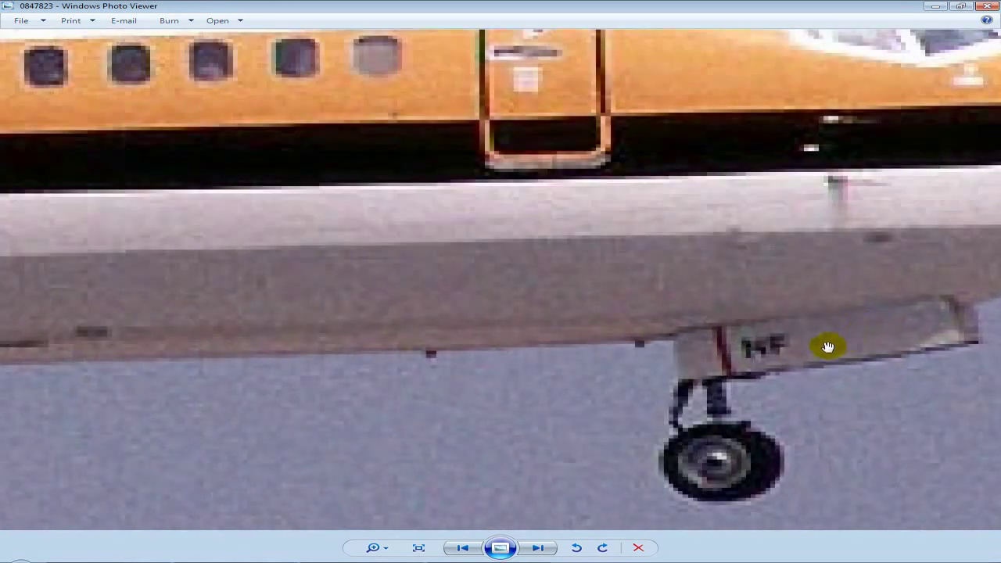
scroll(812, 347, down, 2)
scroll(811, 347, down, 3)
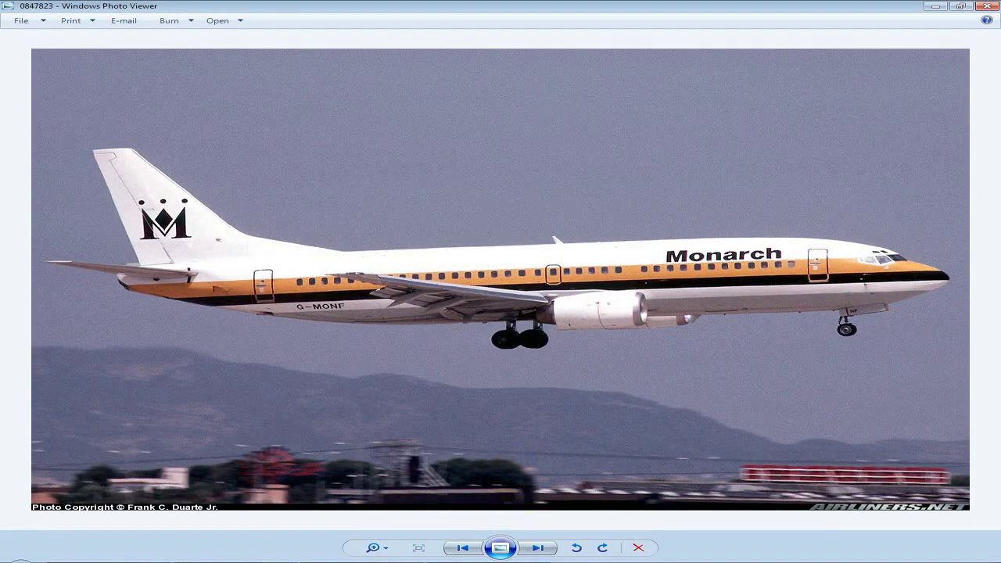
- Back in Photoshop, add the text MF in black, 12 pt Myriad Pro, on the upper half of the nose gear door
key(alt+Tab)
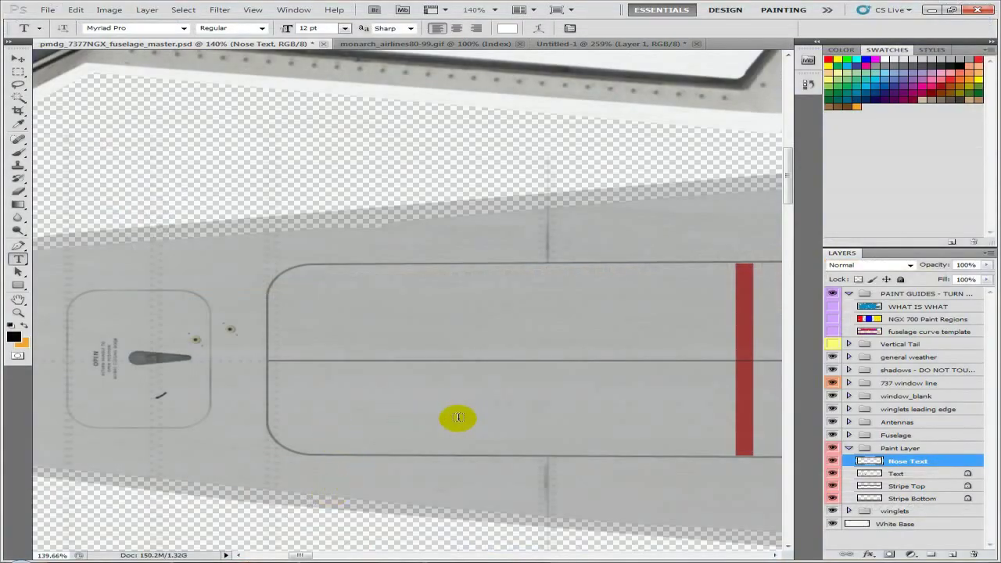
click(296, 335)
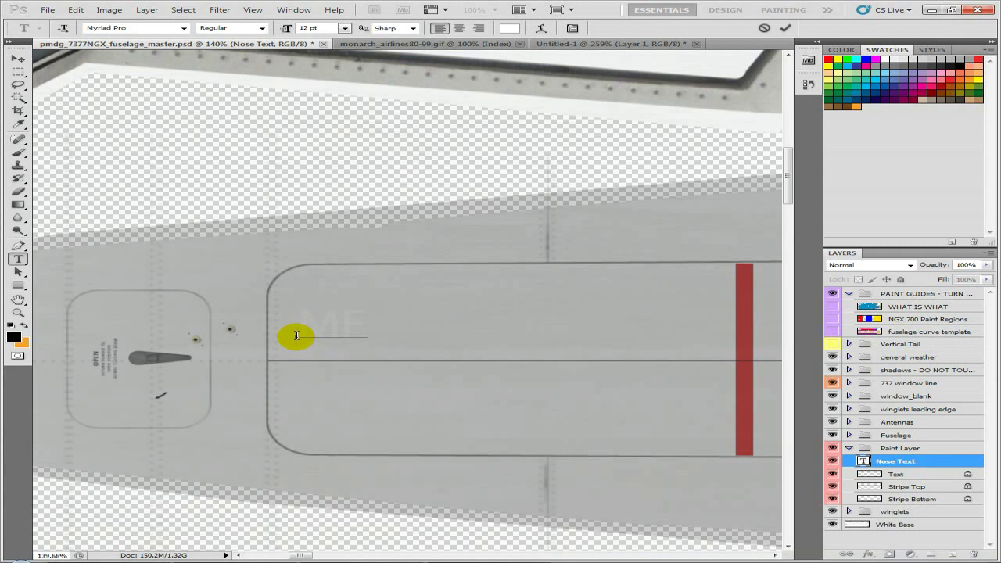
key(ctrl+a)
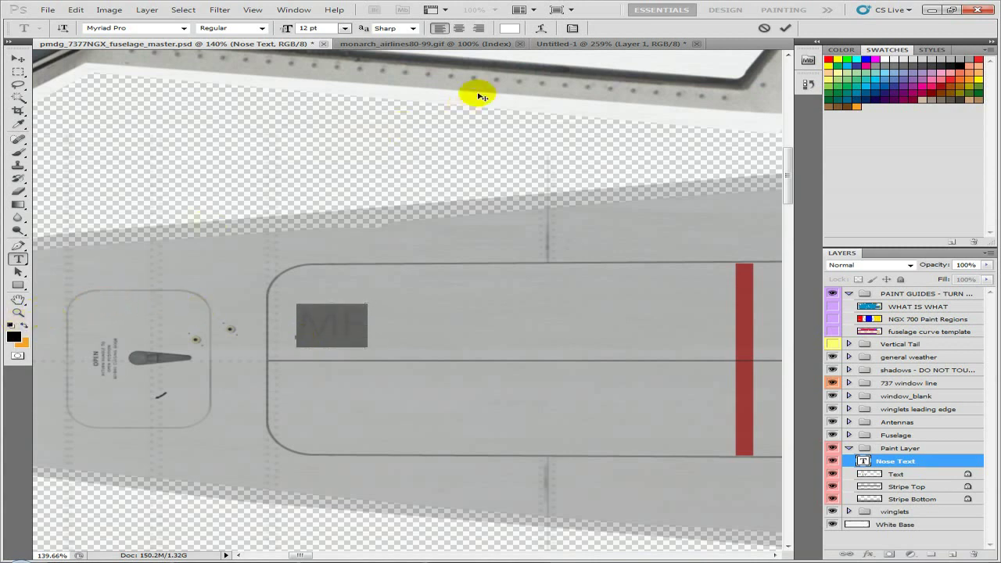
click(509, 28)
drag(440, 207, 286, 301)
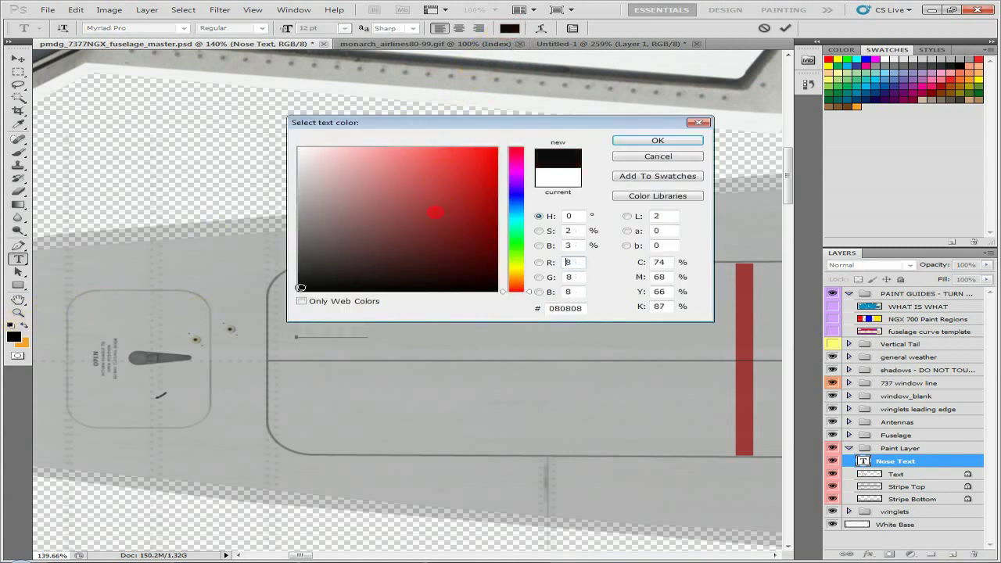
click(658, 140)
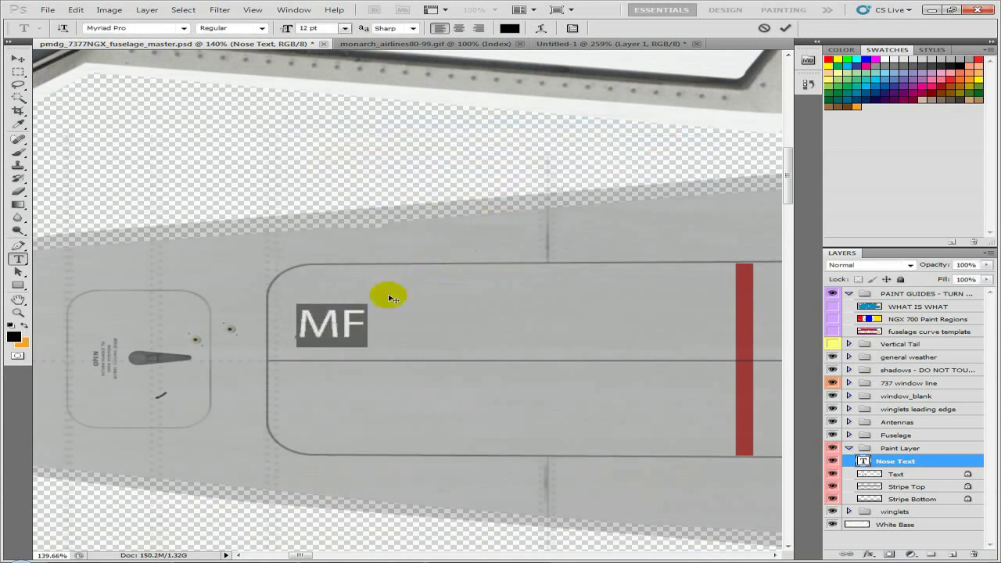
- Switch to Windows Photo Viewer and compare the nose gear door lettering in the neighbouring Monarch photo and in photo 0847823
click(354, 319)
key(alt+Tab)
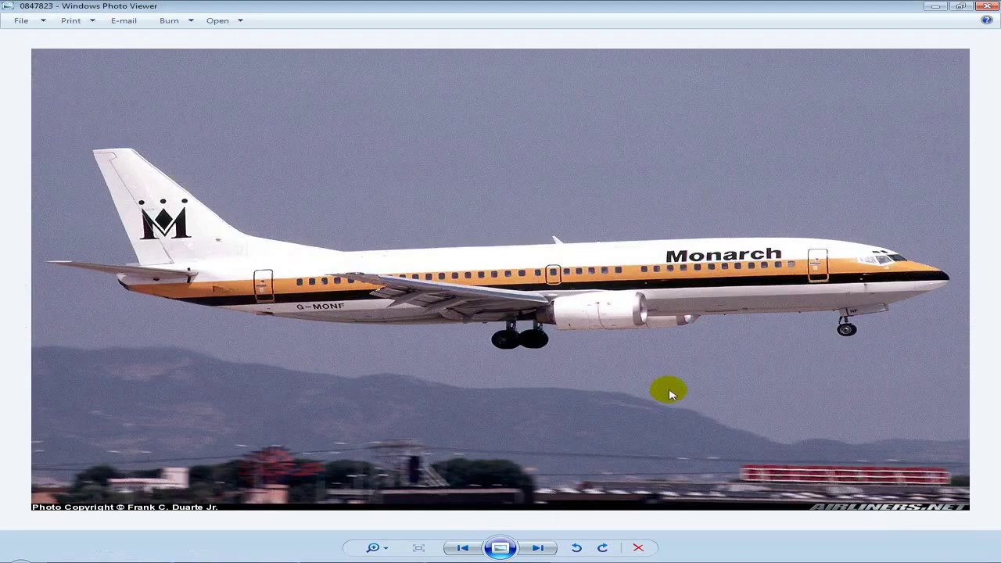
key(Right)
scroll(881, 336, up, 4)
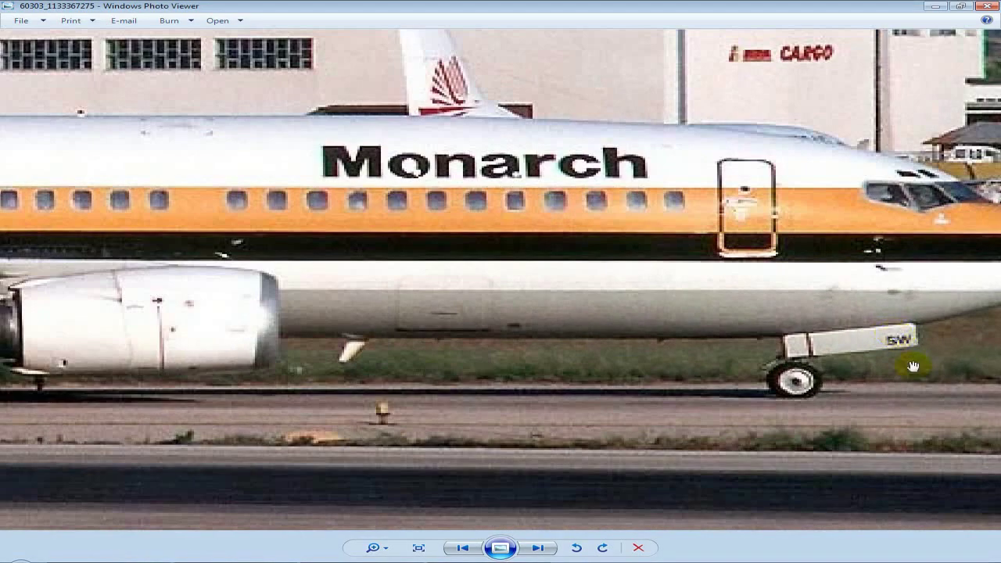
scroll(864, 368, down, 3)
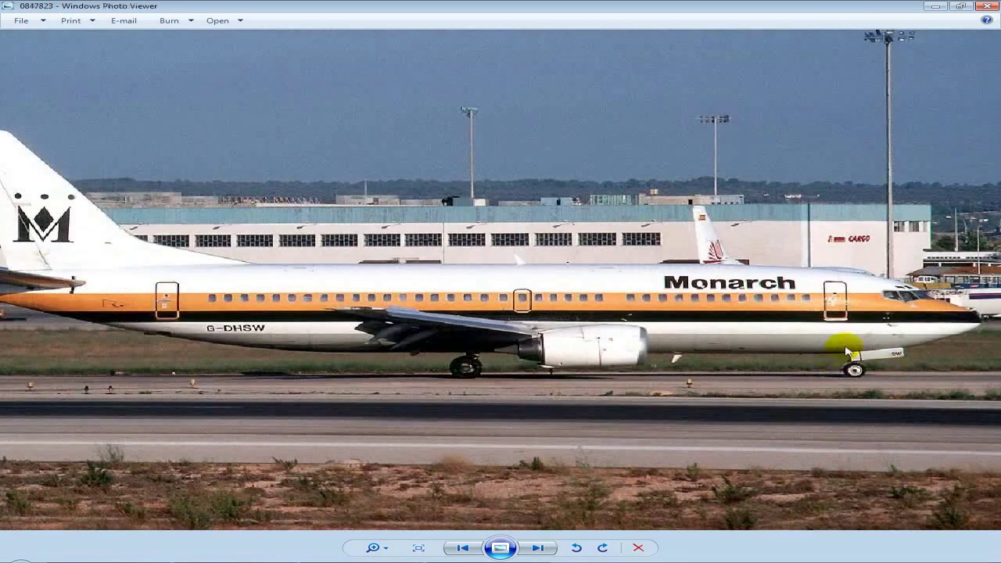
key(Left)
scroll(871, 313, up, 4)
scroll(881, 311, up, 2)
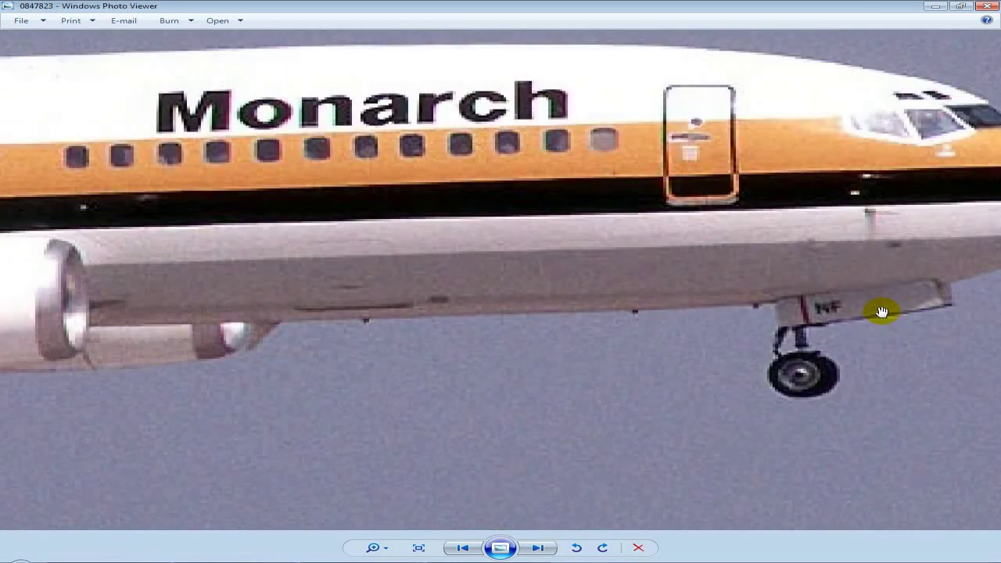
scroll(881, 311, down, 5)
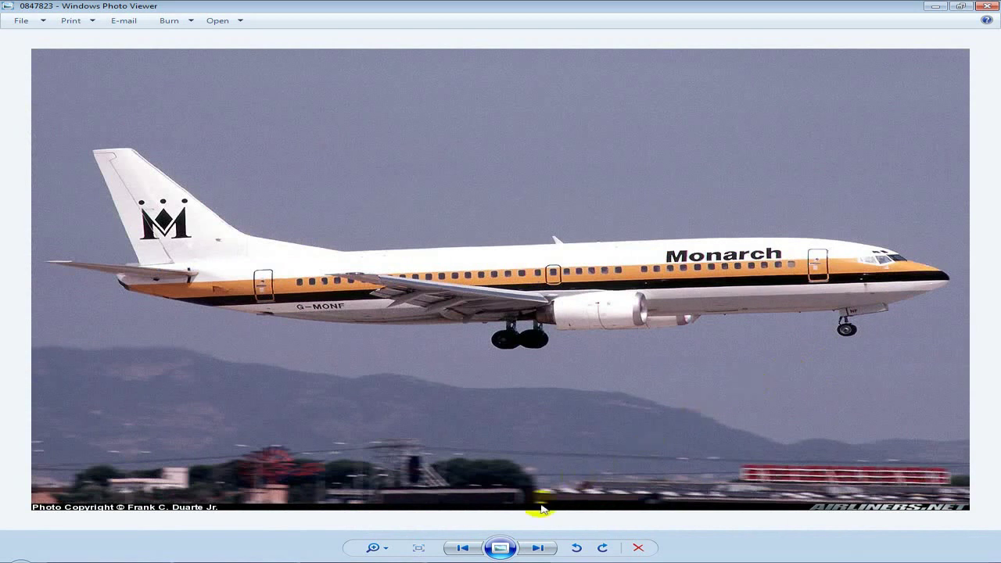
- Back in Photoshop, enlarge the MF text proportionally and place it just above the nose gear door's centre line
click(333, 560)
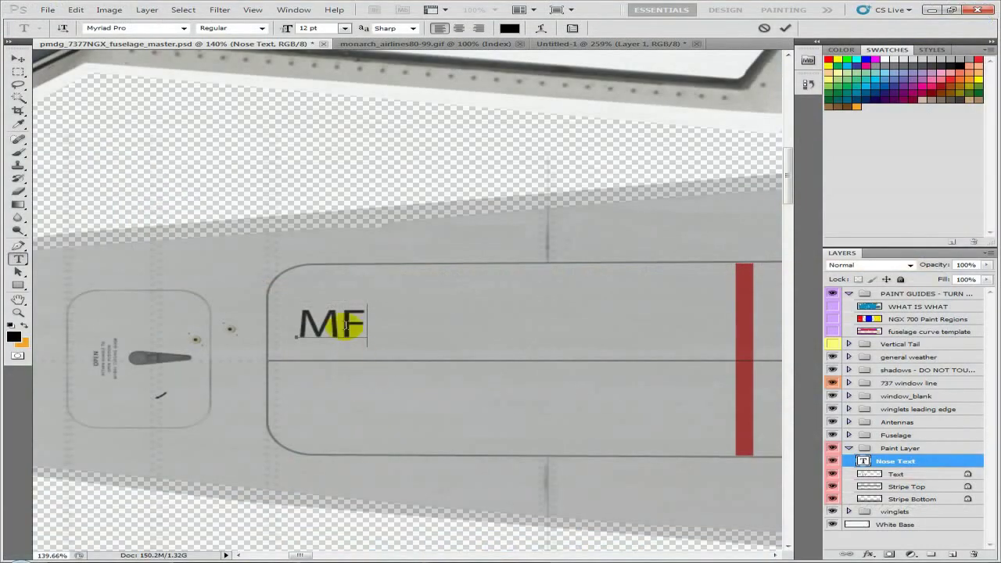
click(18, 59)
drag(355, 328, 341, 315)
key(ctrl+t)
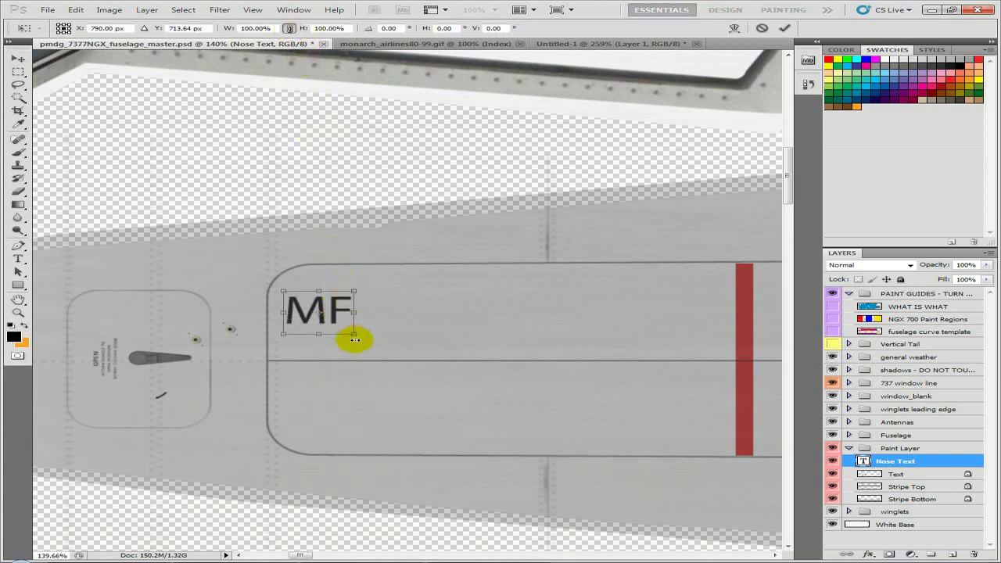
mouse_move(354, 335)
mouse_down()
mouse_move(403, 366)
mouse_move(357, 334)
mouse_up()
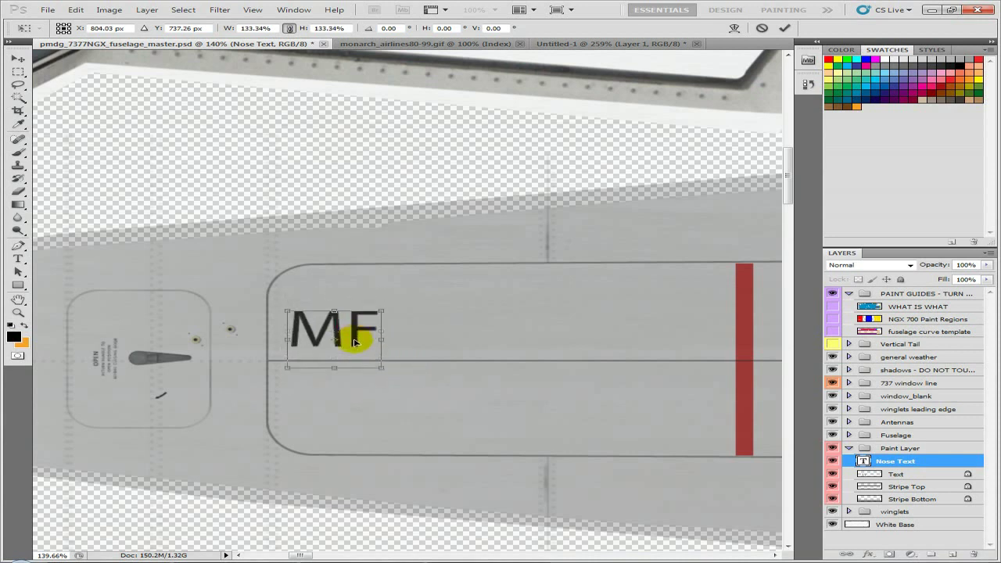
drag(383, 358, 358, 343)
key(Return)
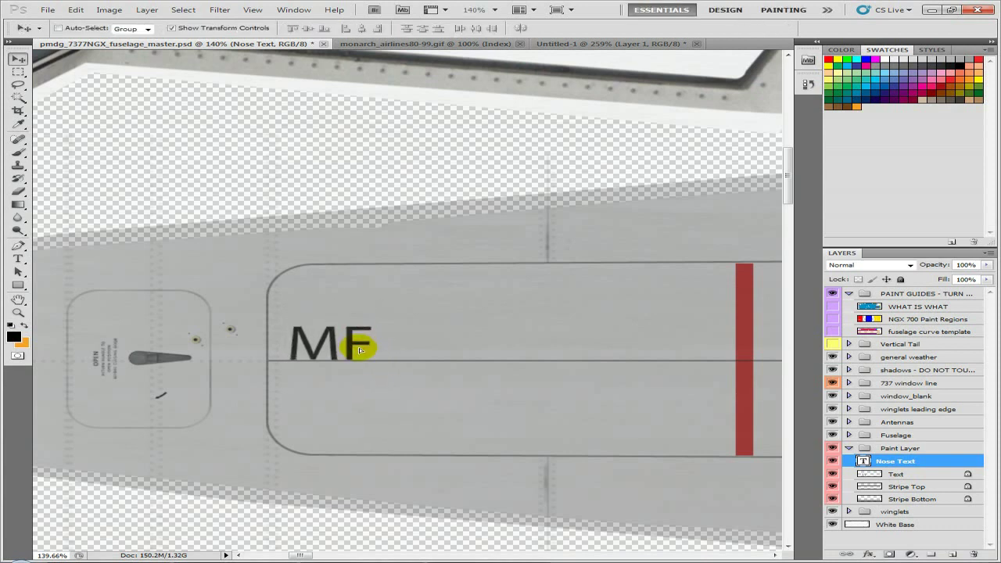
- Check the MF text against the door's centre line and duplicate the Nose Text layer as Nose Text copy
scroll(362, 351, up, 10)
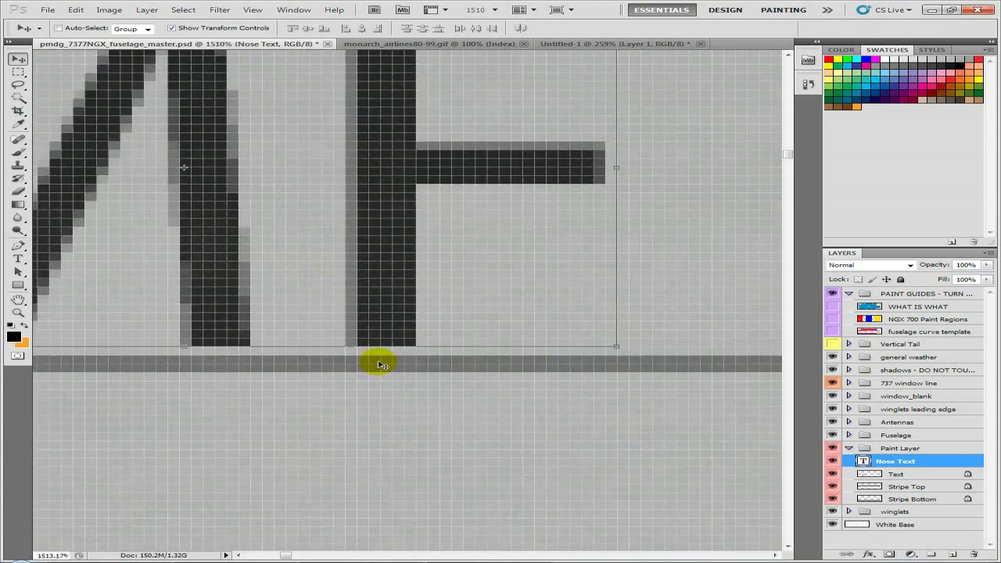
drag(263, 399, 649, 399)
scroll(650, 401, down, 8)
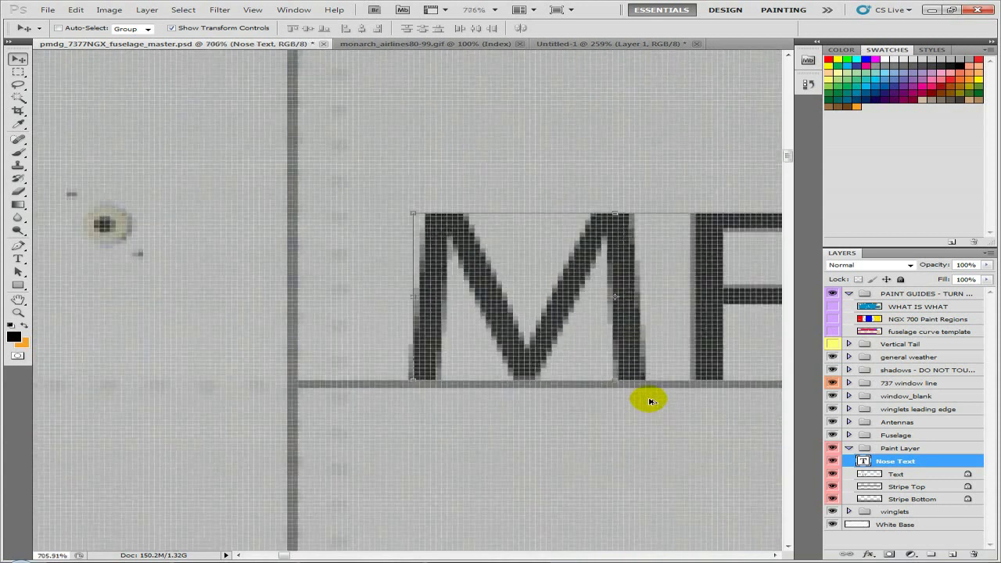
scroll(367, 362, down, 3)
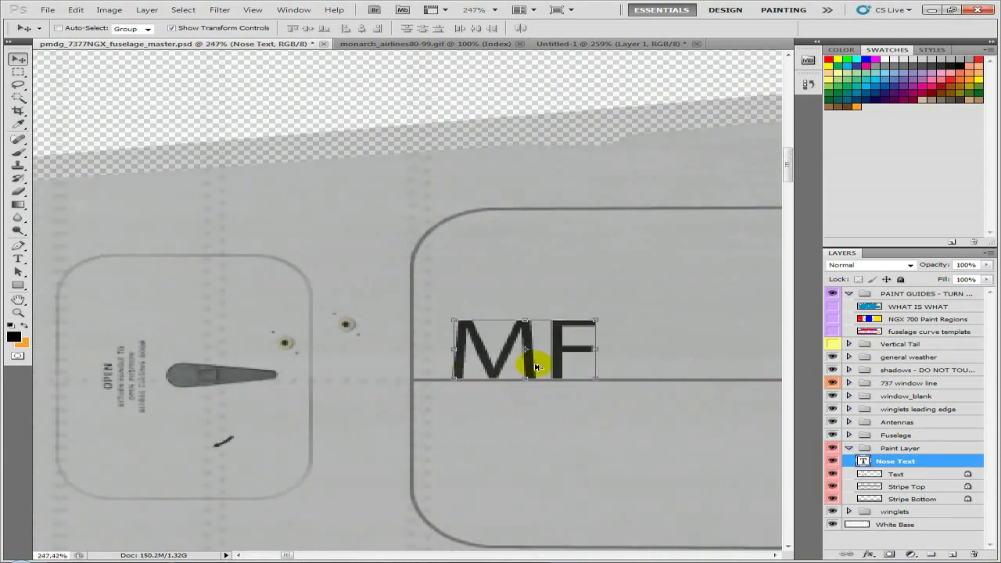
scroll(654, 368, up, 2)
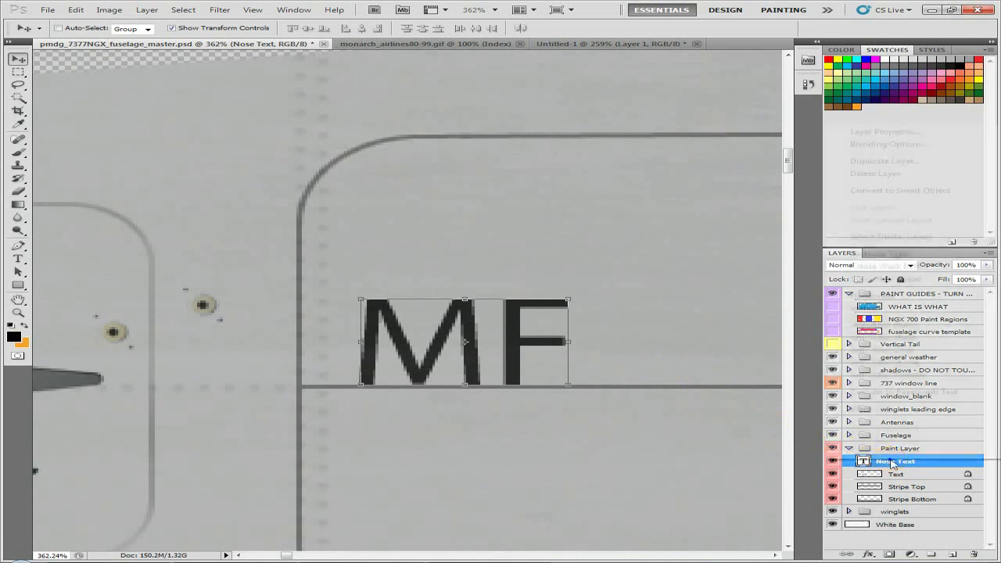
right_click(879, 461)
click(895, 162)
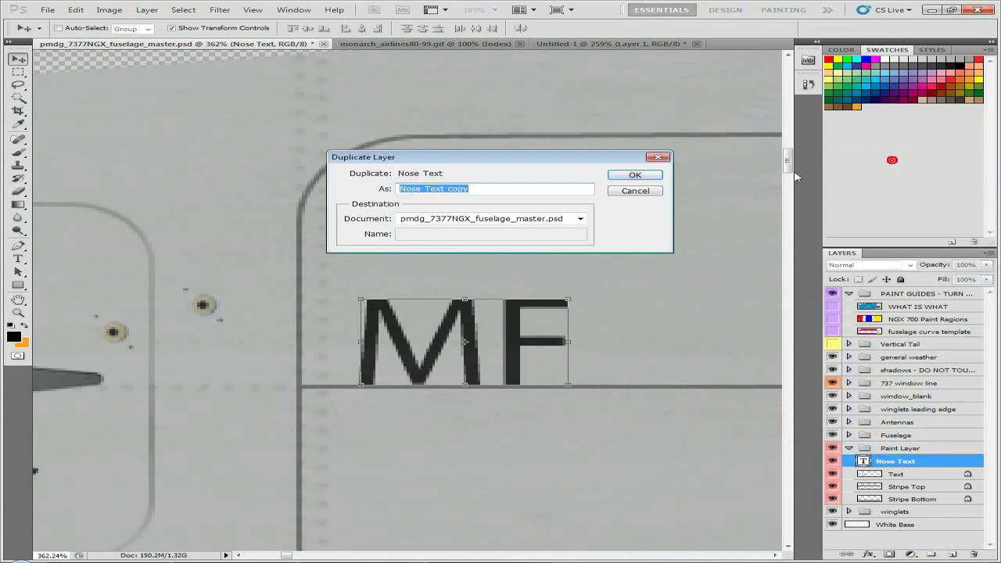
click(625, 183)
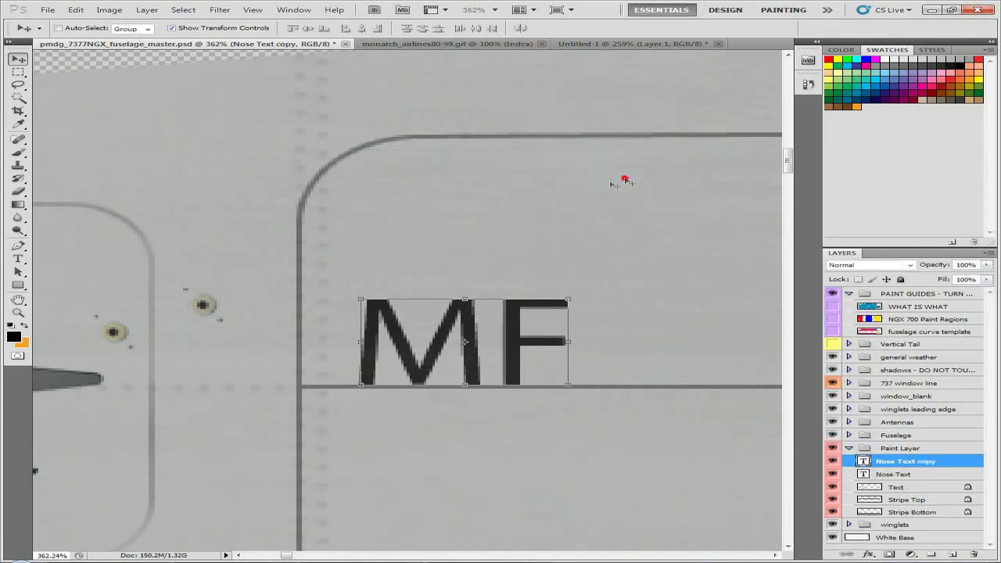
- Rotate the duplicated MF text by 180° and place it directly beneath the original on the lower half of the door
click(107, 11)
mouse_move(78, 10)
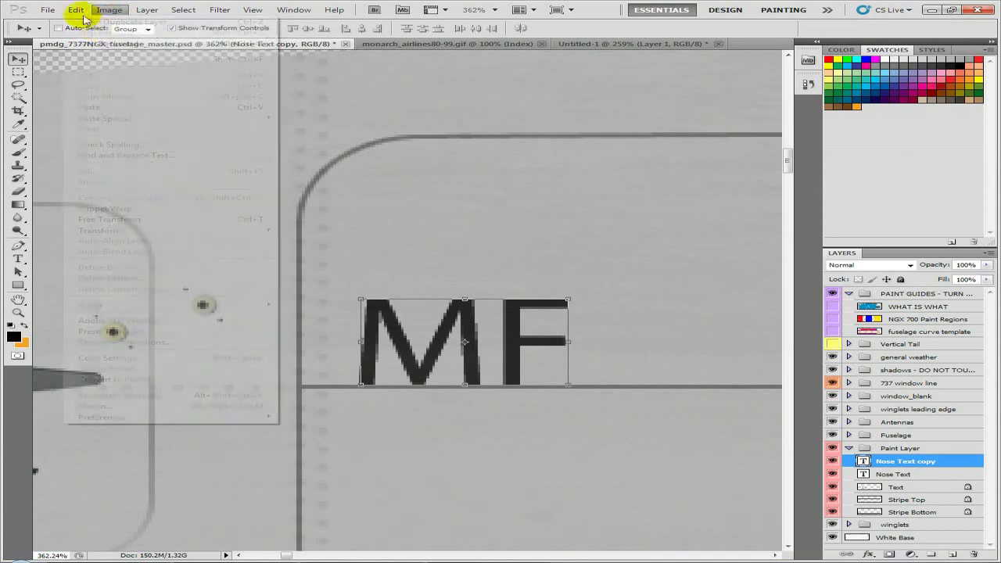
mouse_move(224, 230)
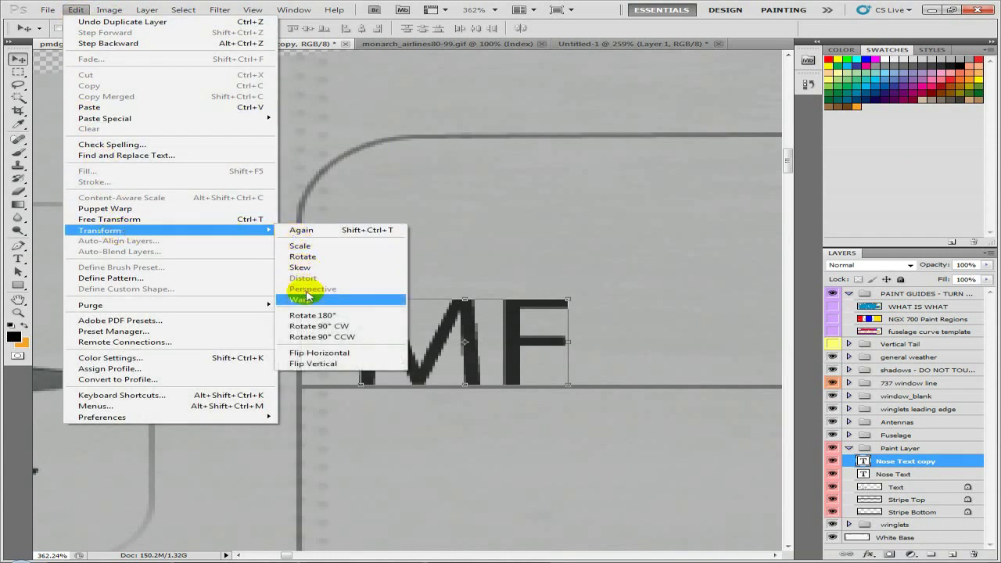
click(315, 320)
drag(510, 345, 598, 381)
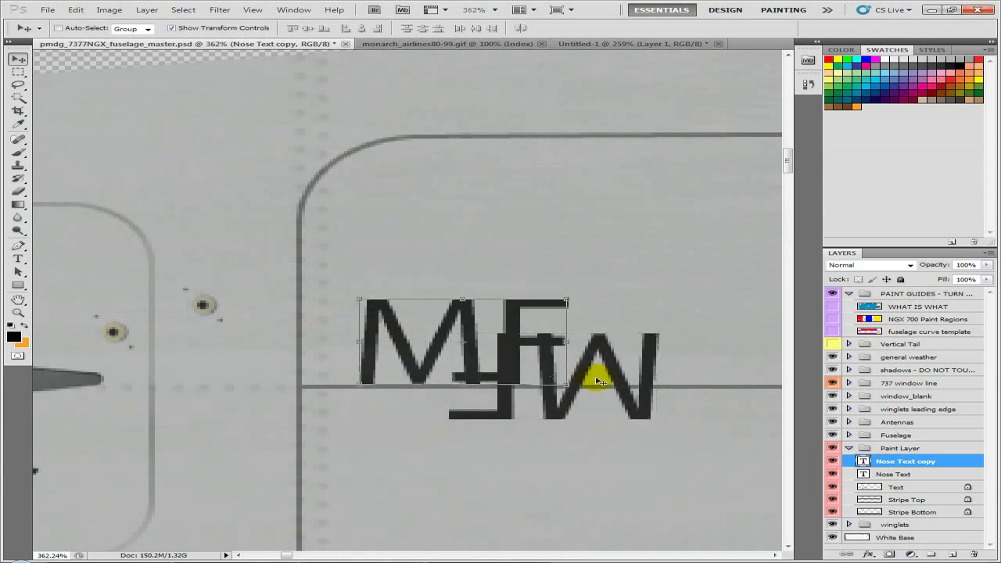
key(ctrl+z)
drag(514, 346, 521, 435)
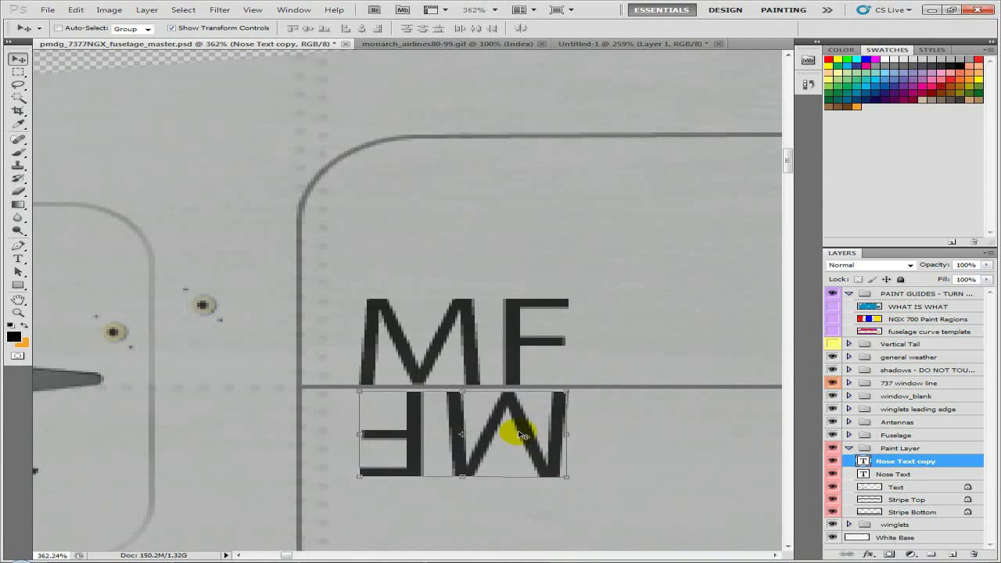
- Align the rotated text with the centre line, and move both MF texts slightly apart to leave matching gaps above and below it
scroll(532, 409, up, 8)
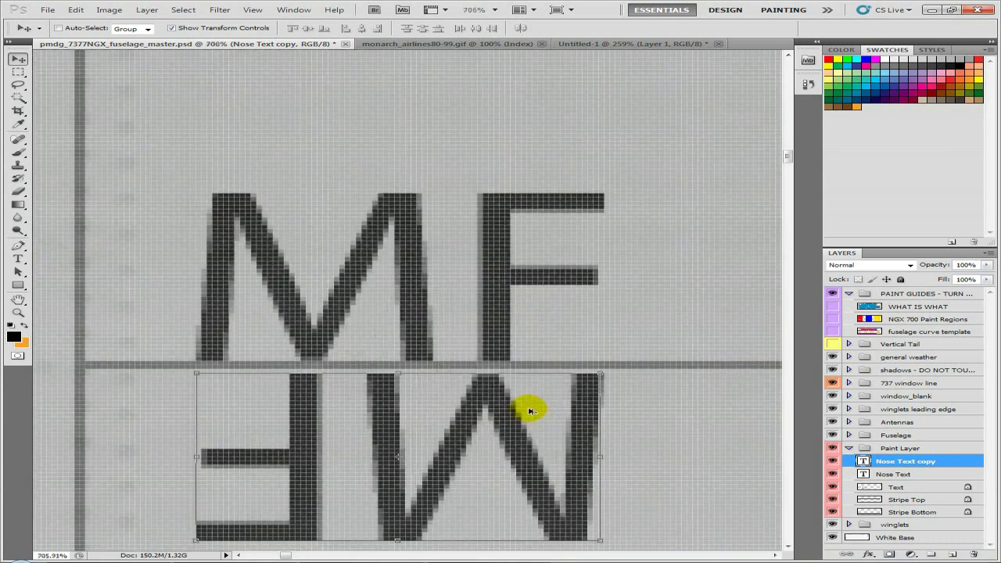
key(Up)
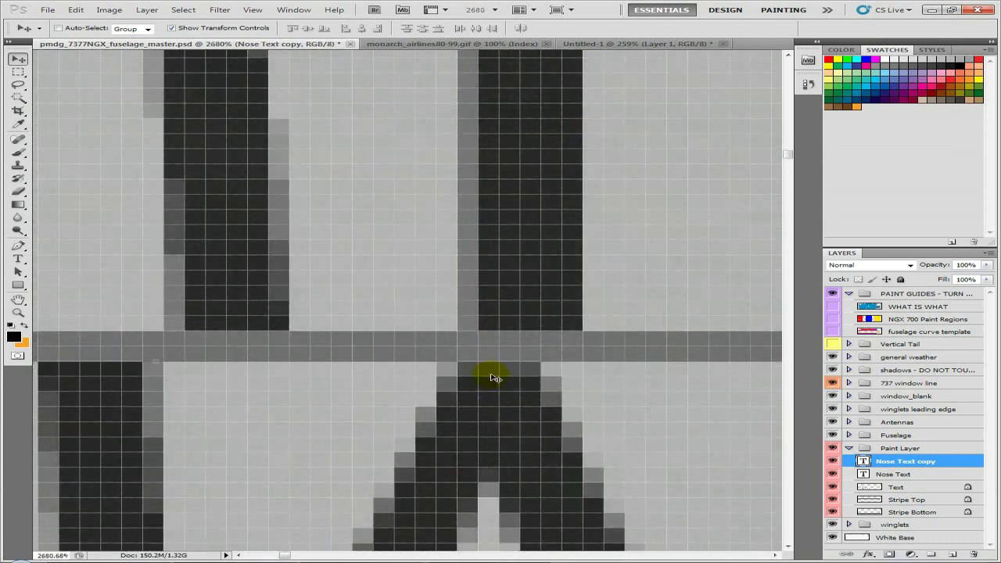
scroll(492, 378, down, 10)
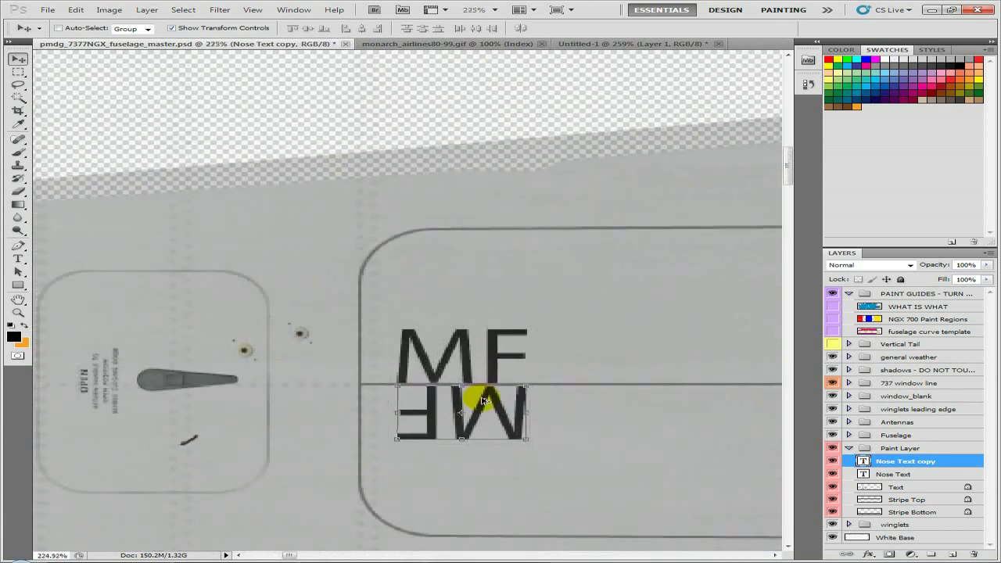
drag(486, 413, 486, 424)
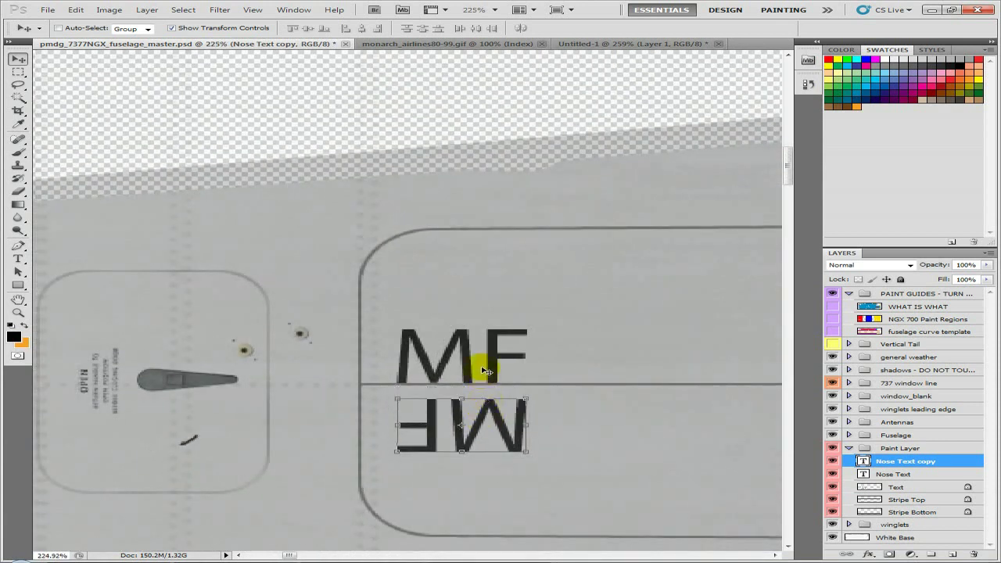
click(912, 475)
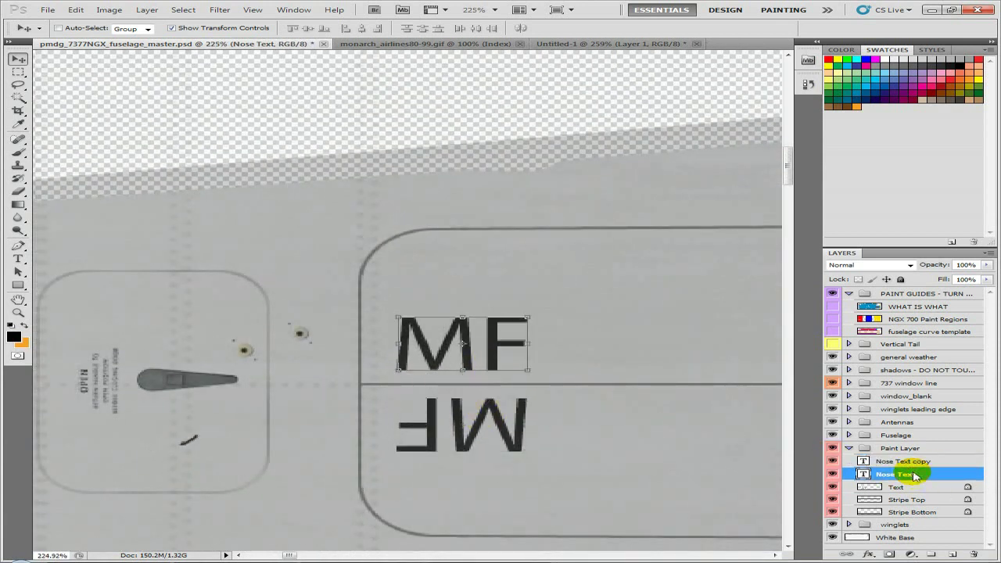
- Merge the two MF text layers into one and rename the merged layer Nose Text
click(912, 462)
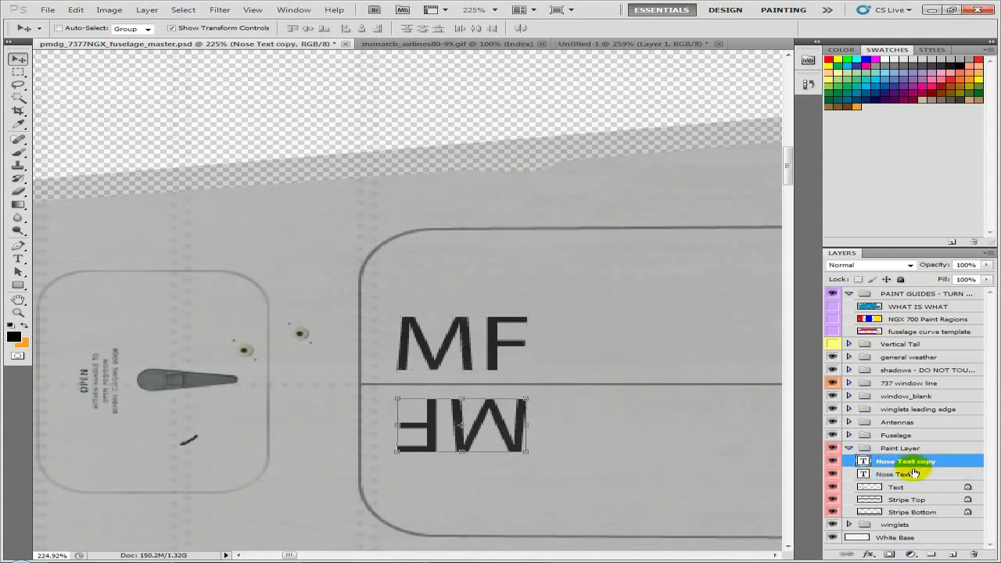
shift+click(912, 475)
click(910, 474)
shift+click(909, 462)
key(ctrl+e)
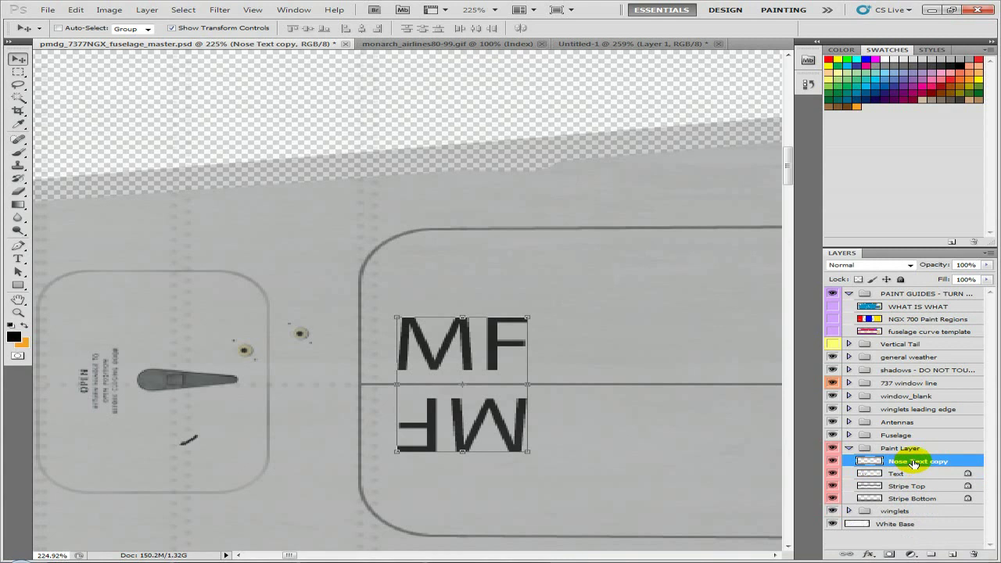
click(944, 461)
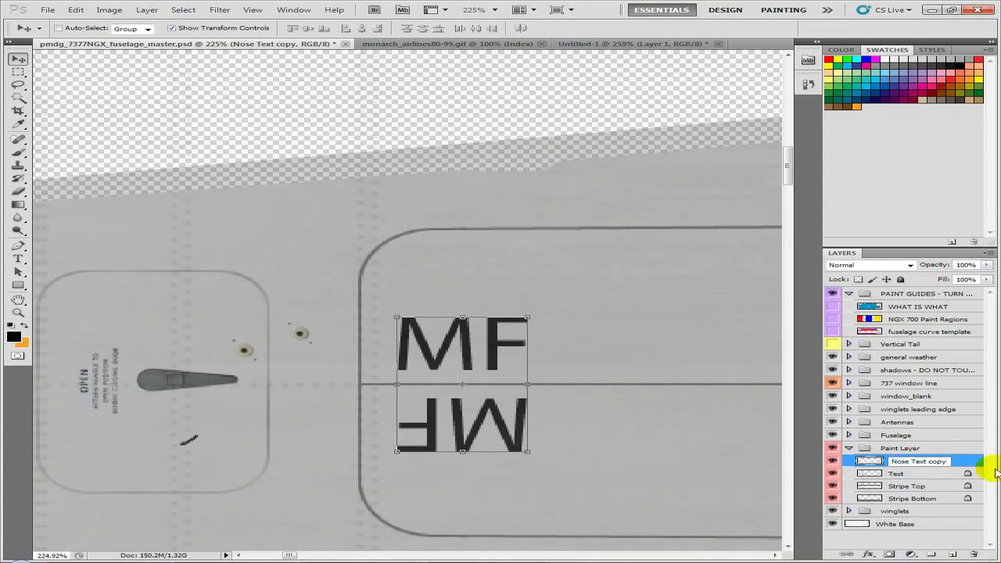
key(Return)
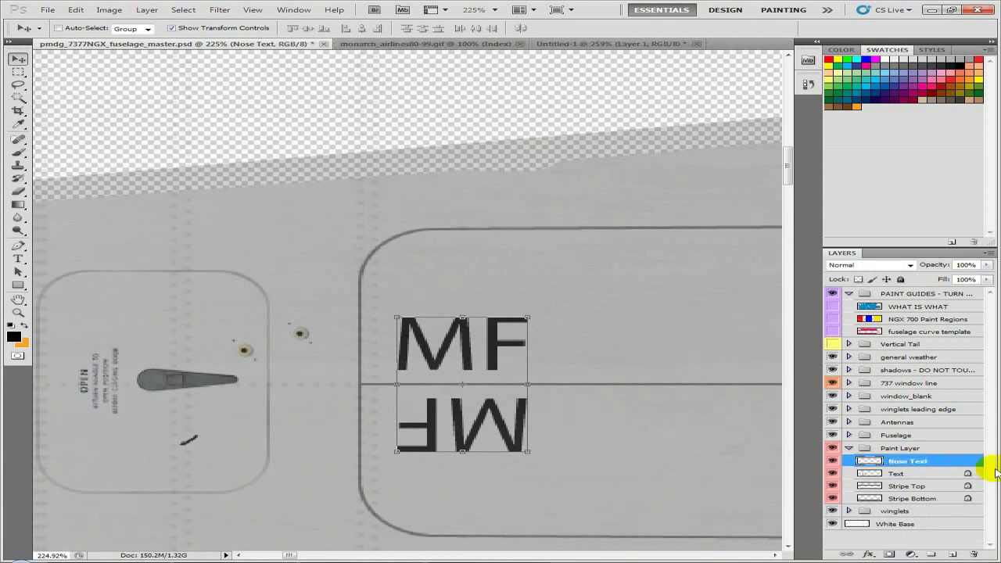
- Check the registration's wording and position on the rear fuselage in the reference photo
scroll(623, 448, down, 10)
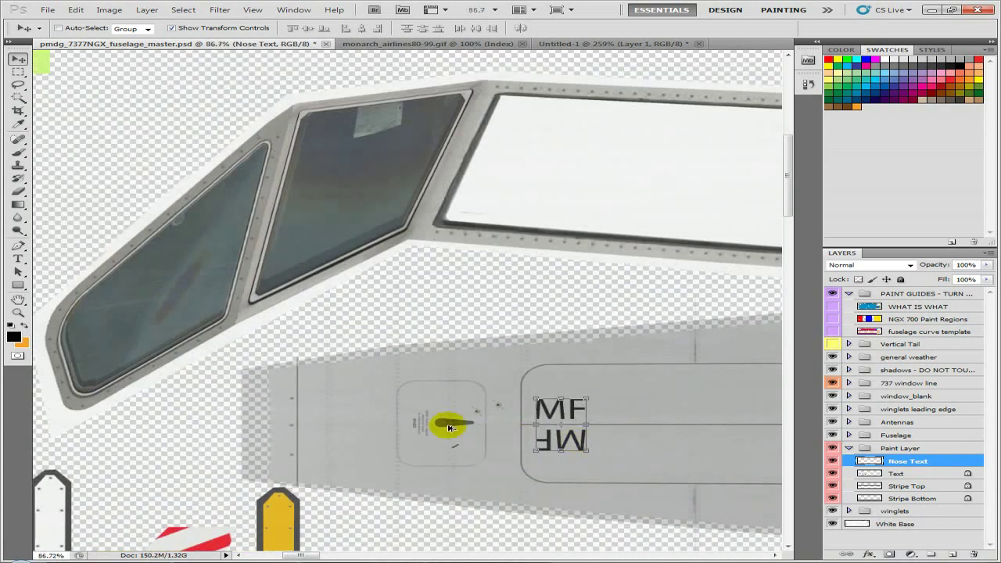
scroll(330, 411, down, 2)
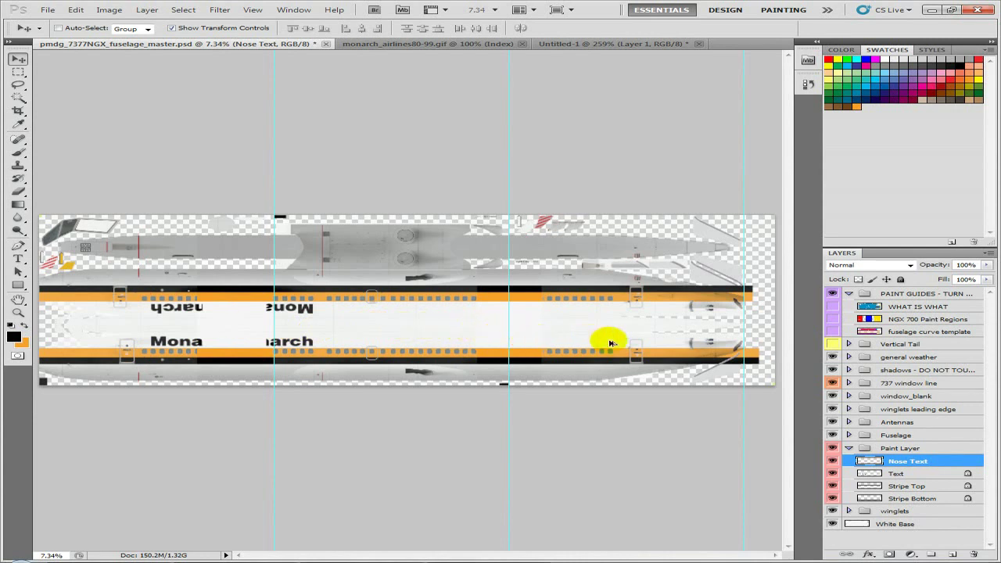
scroll(617, 344, up, 5)
scroll(568, 438, up, 3)
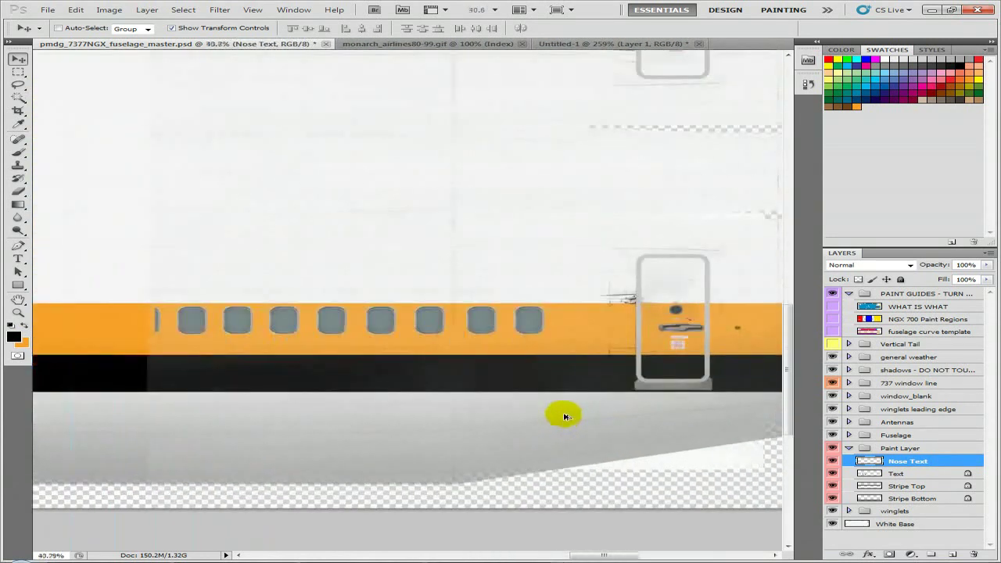
click(463, 562)
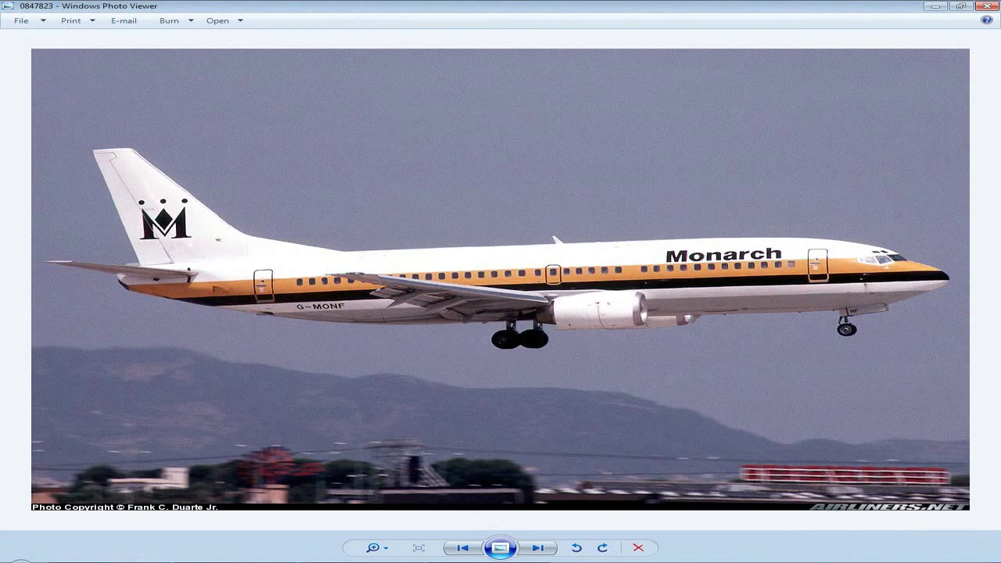
click(461, 561)
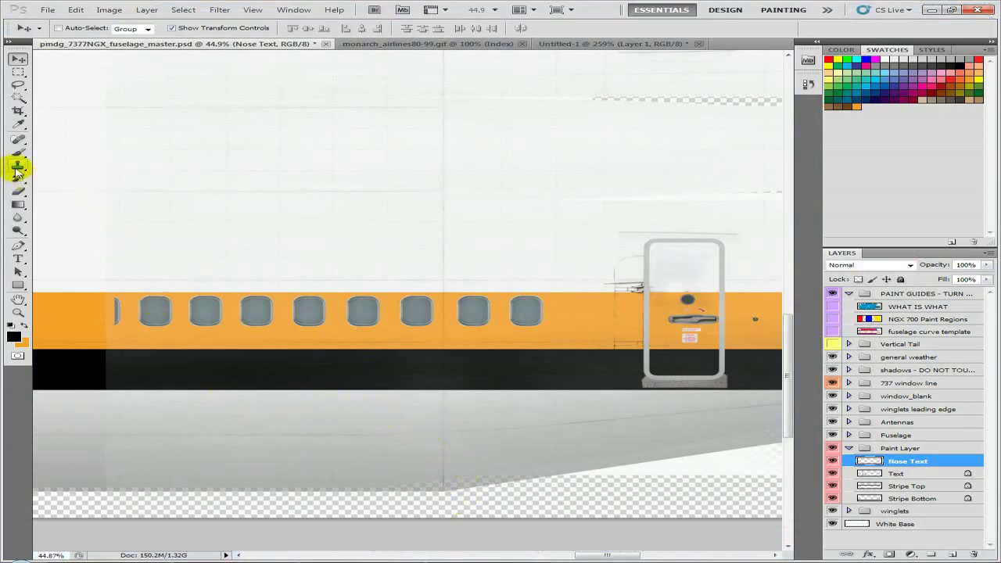
- Add the registration text G-MONF in black 12 pt Myriad Pro below the black stripe on the rear fuselage, checking the letters against the reference photo
click(17, 256)
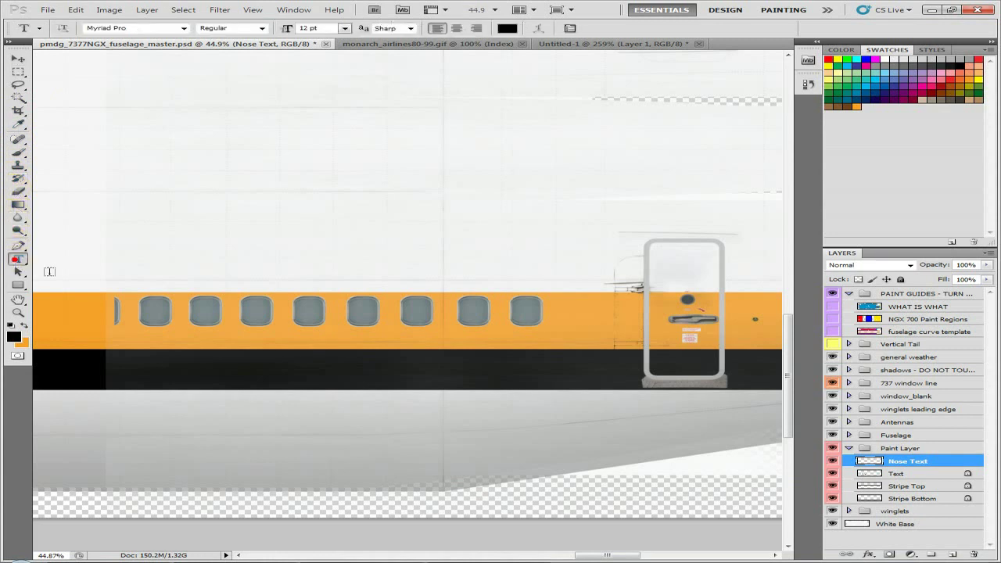
click(257, 415)
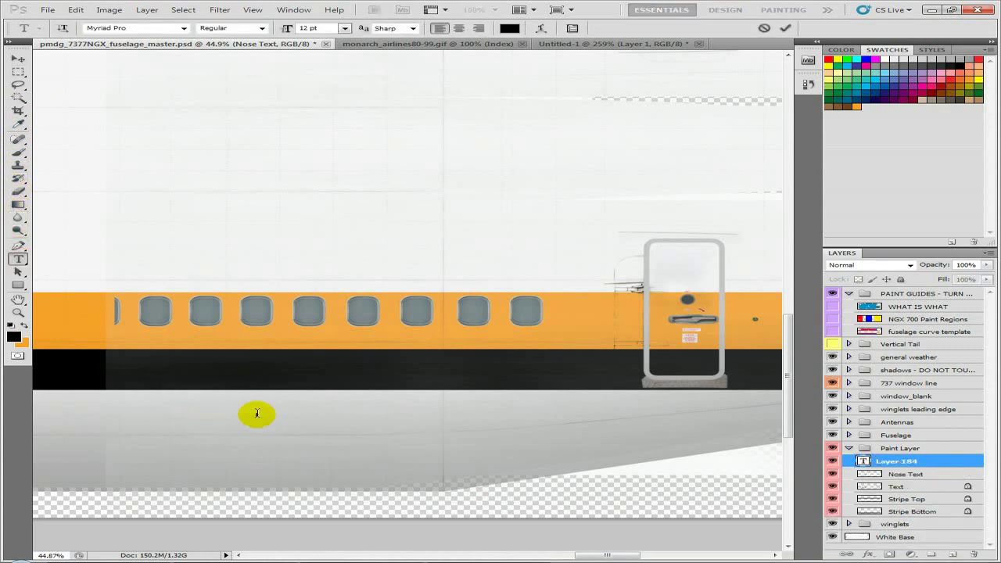
click(469, 560)
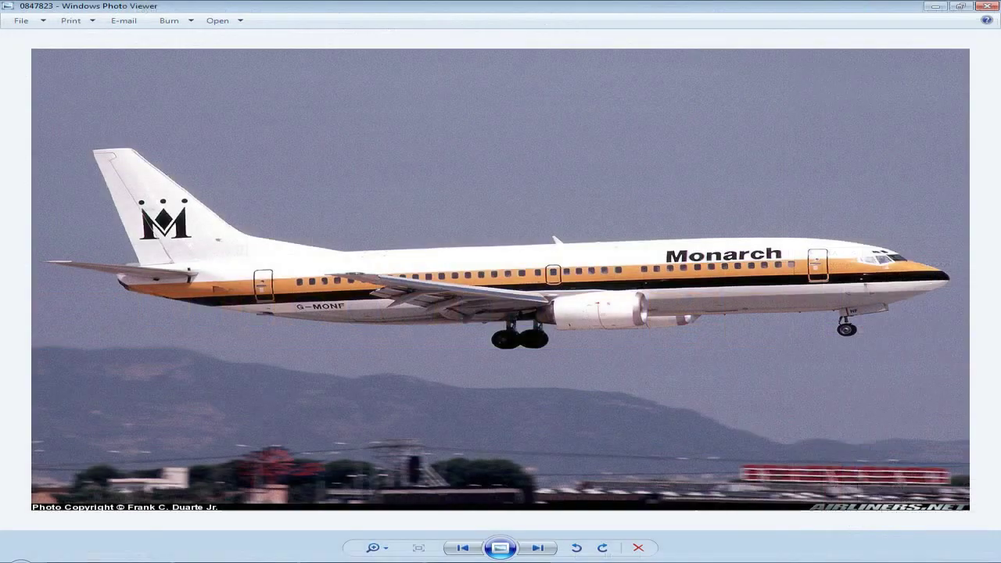
key(alt+Tab)
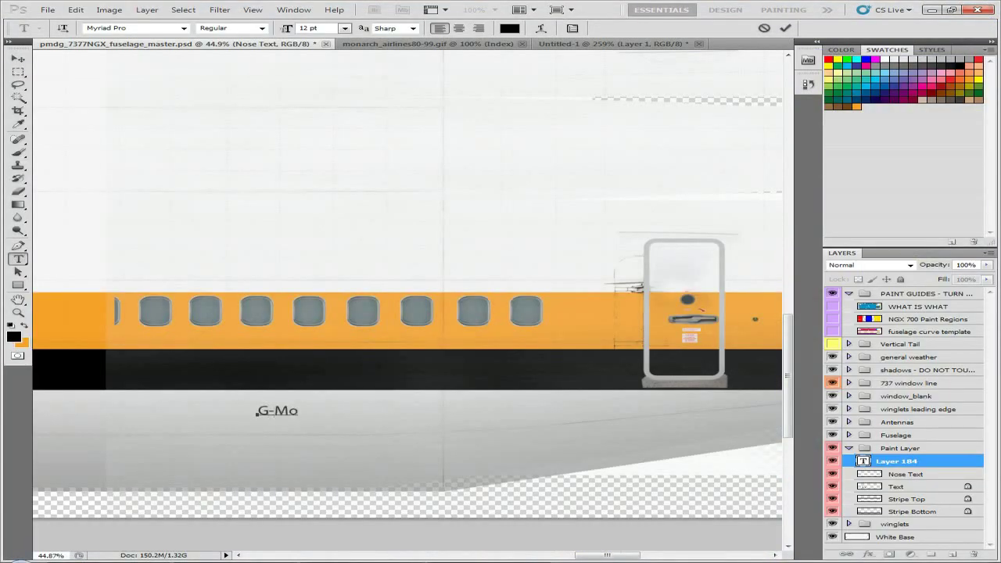
key(alt+Tab)
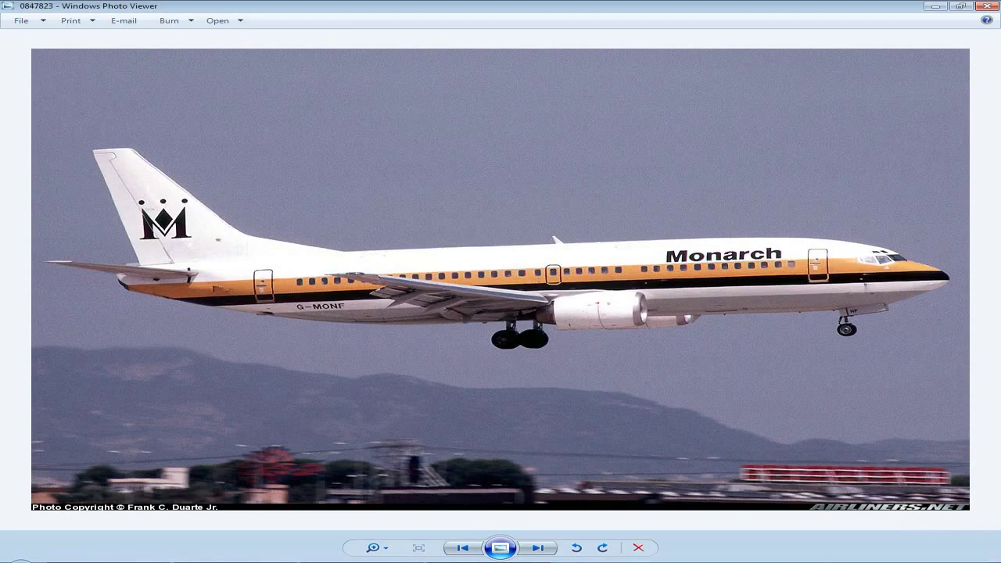
key(alt+Tab)
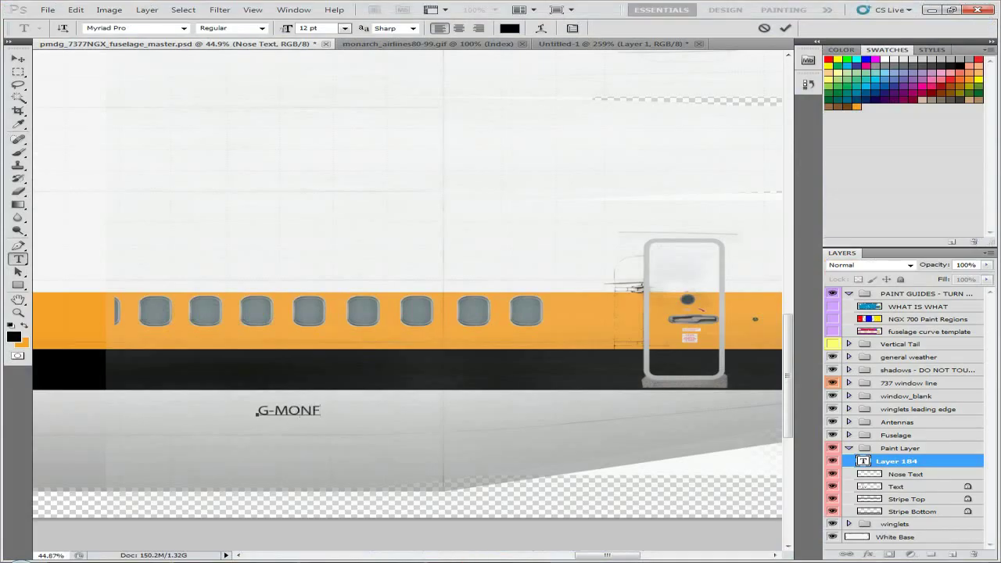
- Compare the rear registration with the nose gear door letters in the two Monarch reference photos
key(alt+Tab)
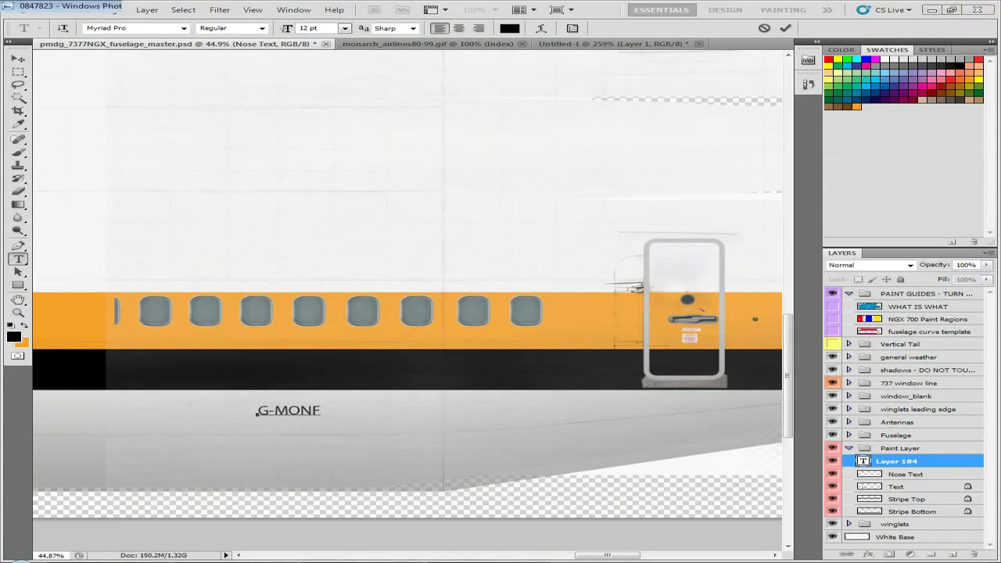
key(Right)
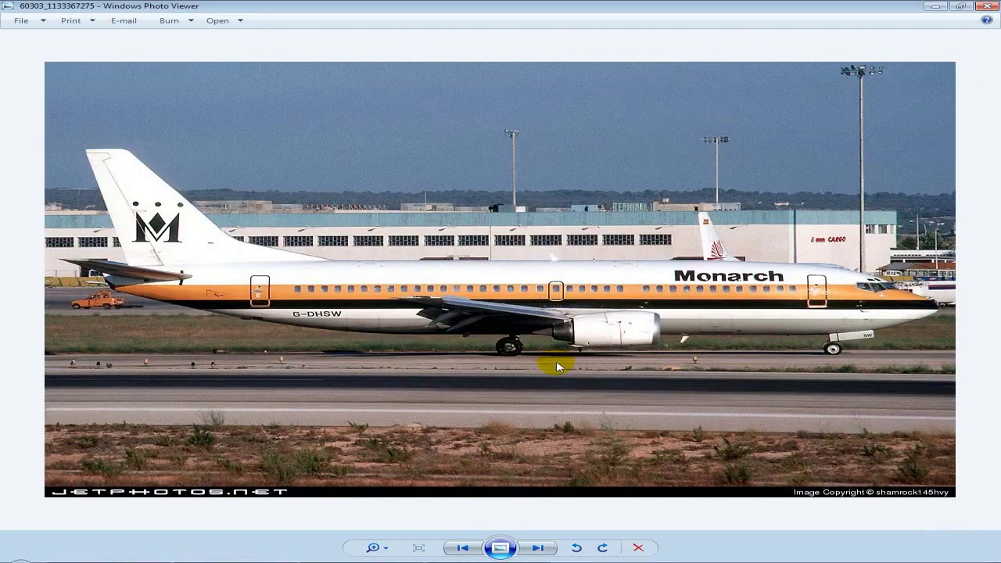
key(Left)
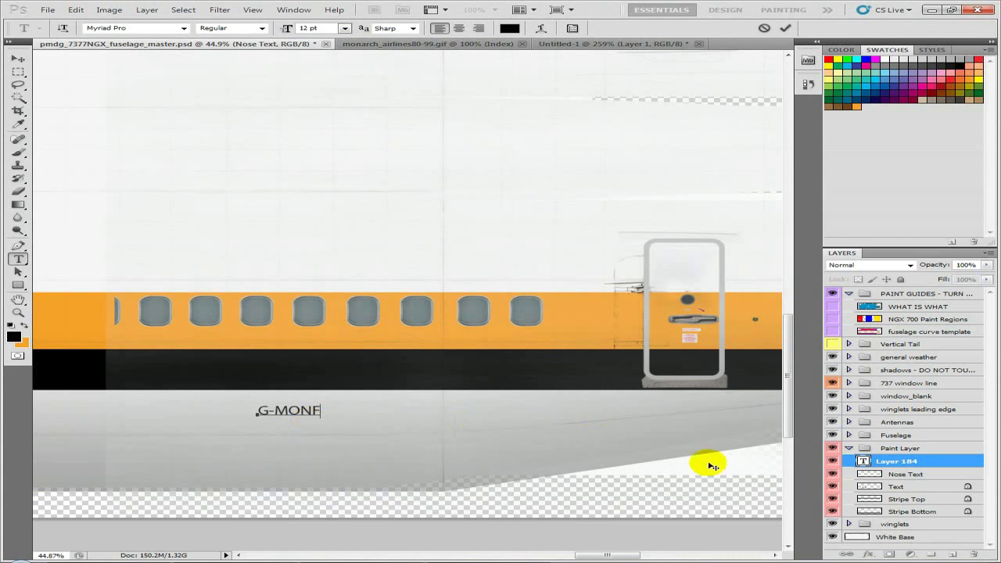
- Step back through the history to remove the G-MONF text and restore the two separate, editable nose text layers
click(919, 477)
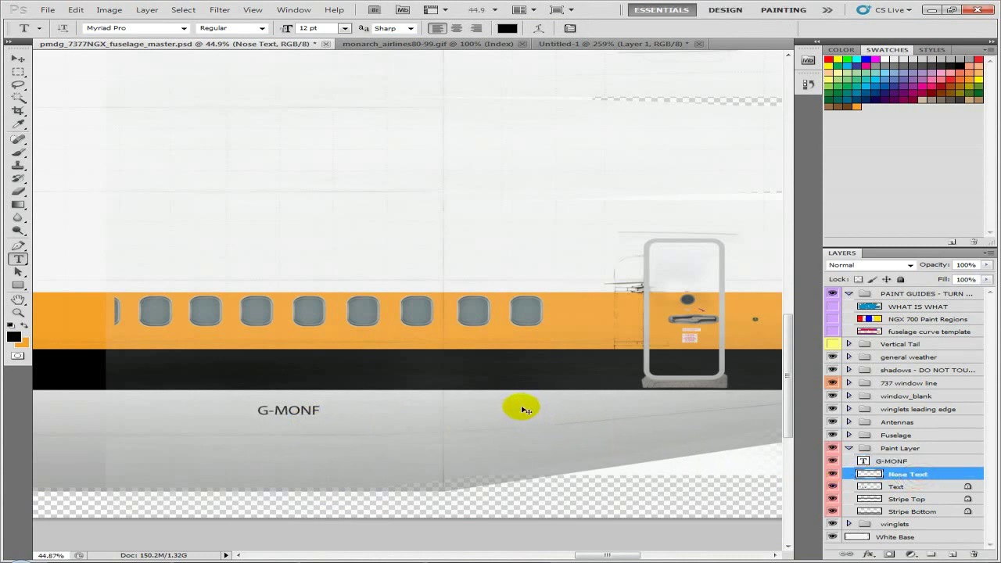
key(ctrl+z)
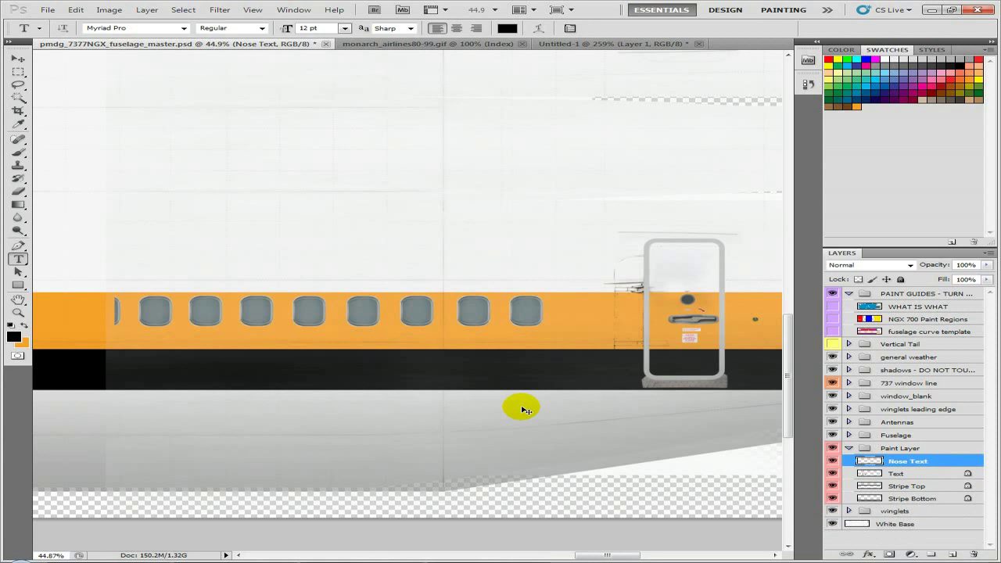
key(ctrl+j)
key(ctrl+alt+z)
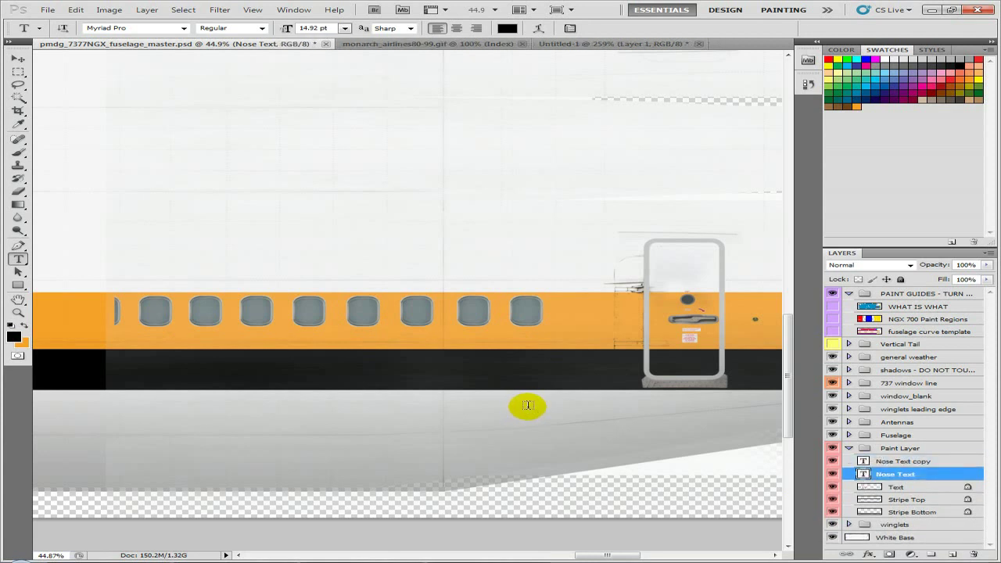
- Change the upright lettering above the nose gear door's centre line to NF on the Nose Text layer
scroll(527, 405, down, 10)
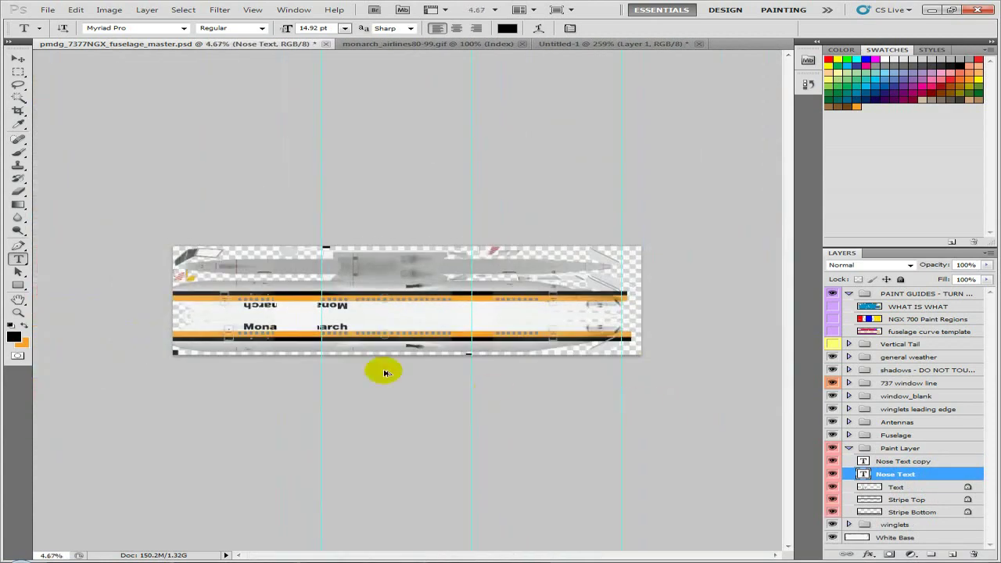
scroll(205, 312, up, 8)
scroll(57, 247, up, 5)
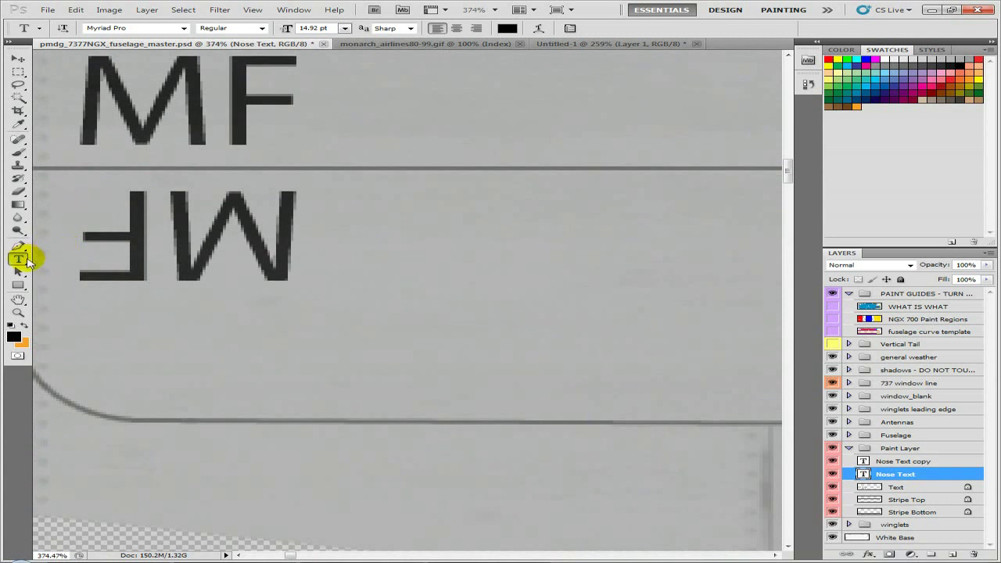
click(232, 237)
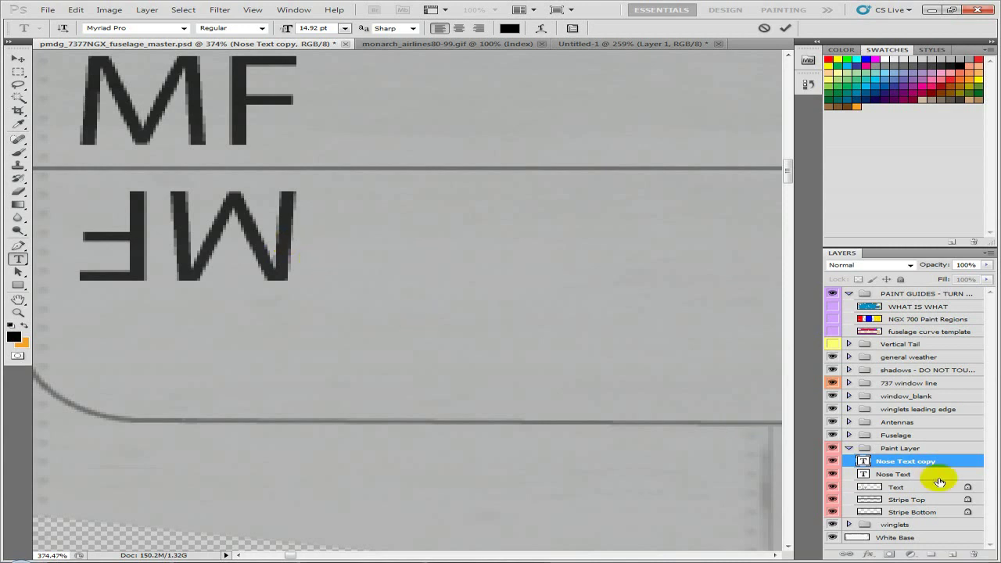
click(907, 474)
drag(264, 245, 380, 336)
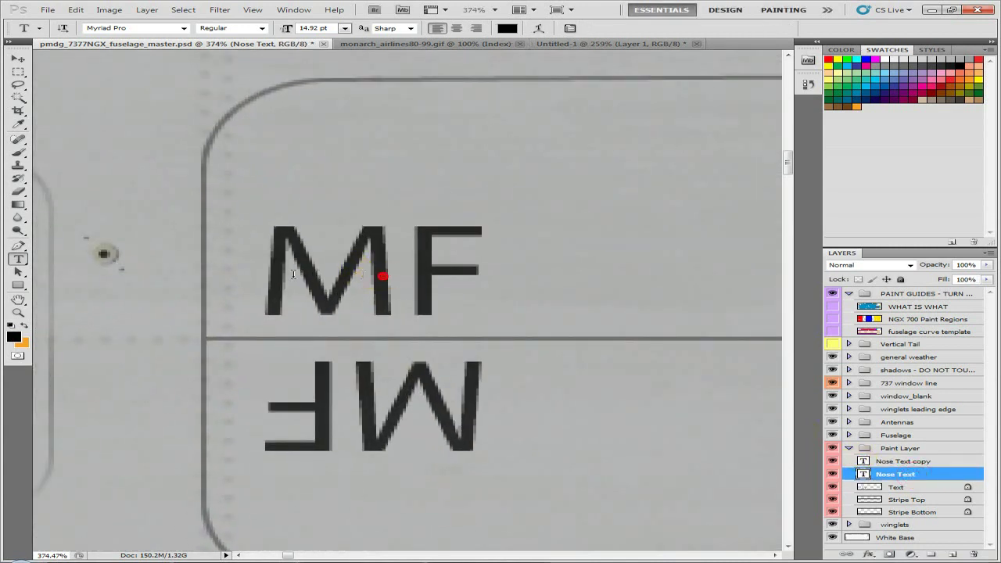
click(293, 274)
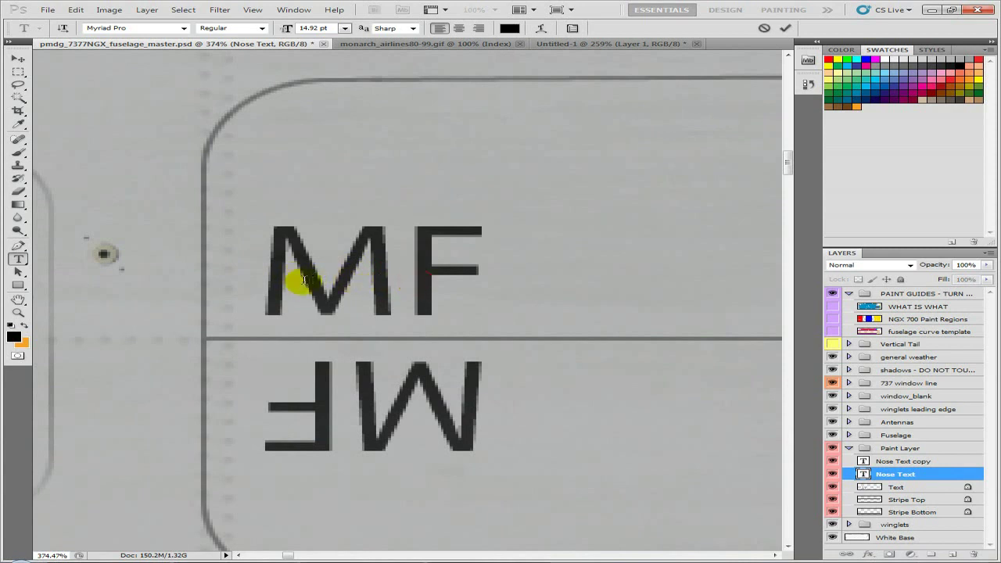
key(Delete)
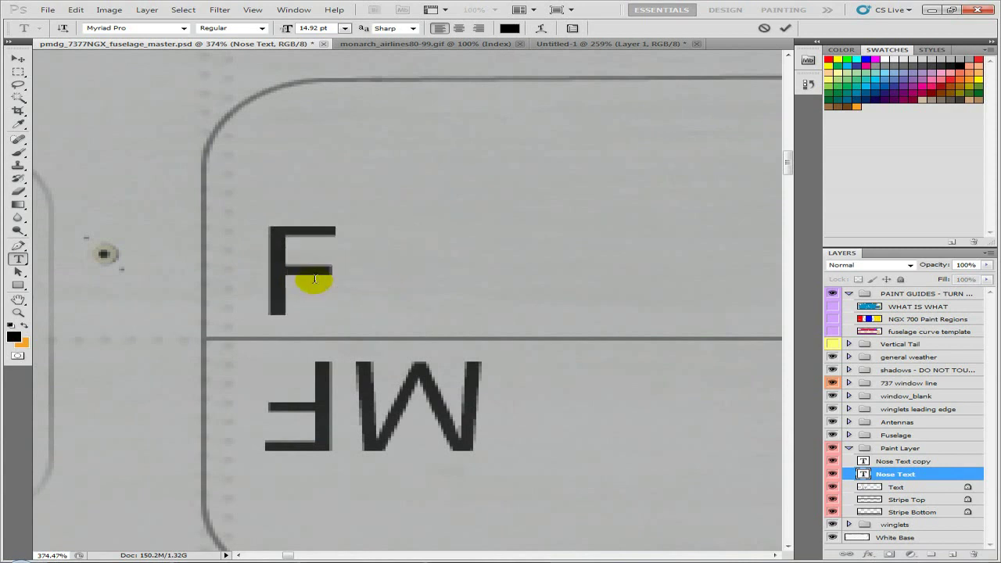
text(N)
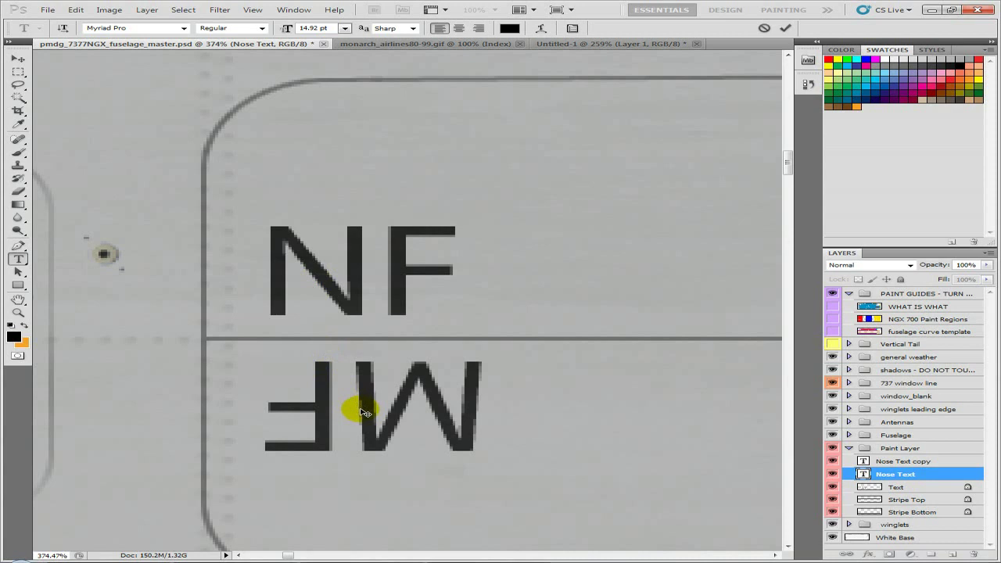
click(785, 29)
- Change the upside-down lettering on the Nose Text copy layer to NF
click(903, 461)
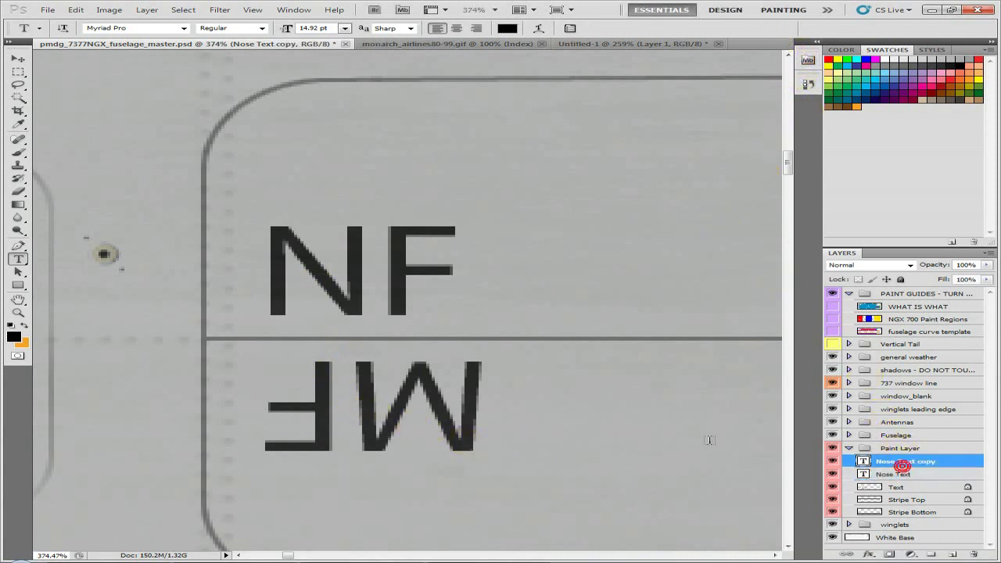
click(481, 412)
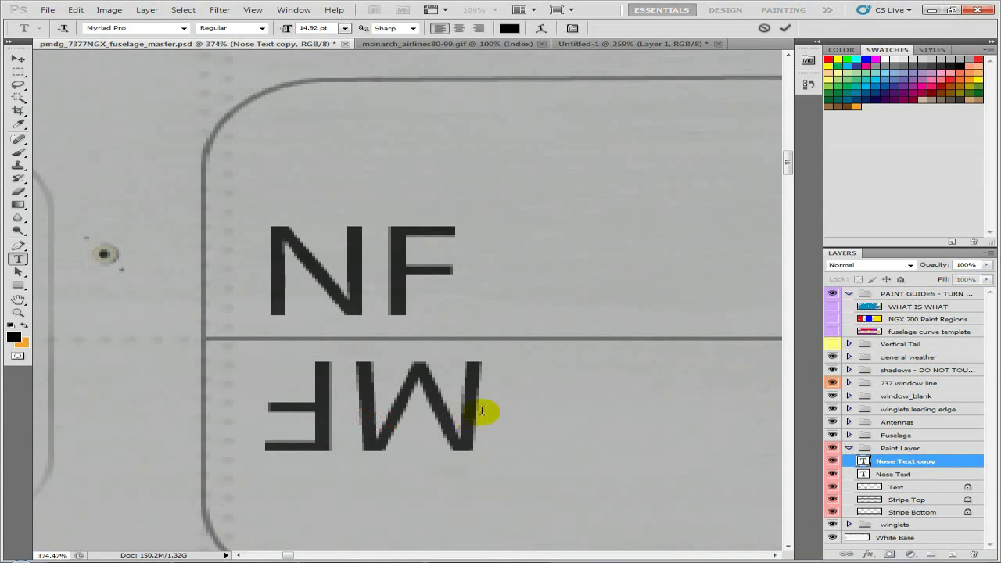
key(Delete)
text(N)
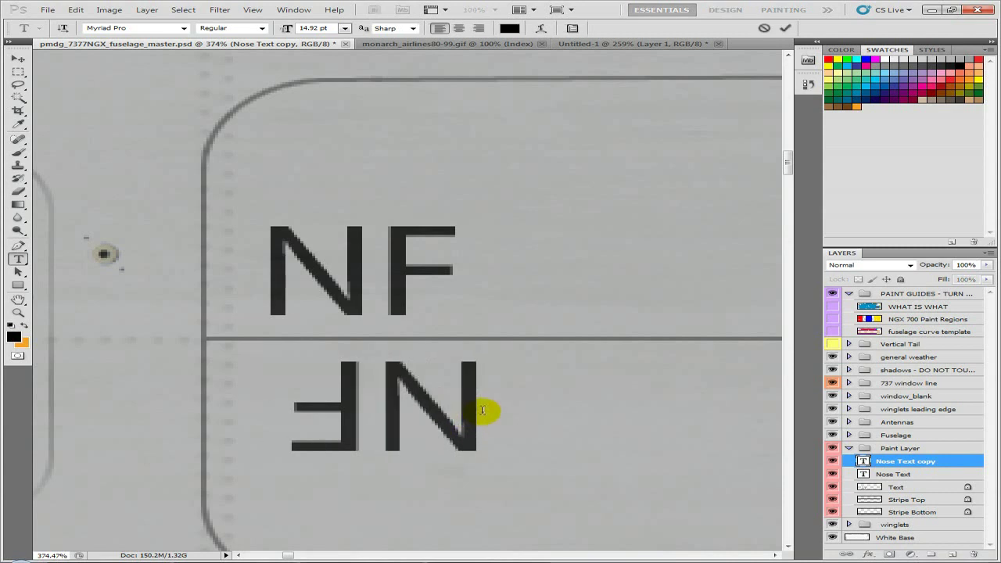
- Move the upside-down NF text up and forward until it touches the door's centre line
click(18, 59)
drag(404, 388, 362, 369)
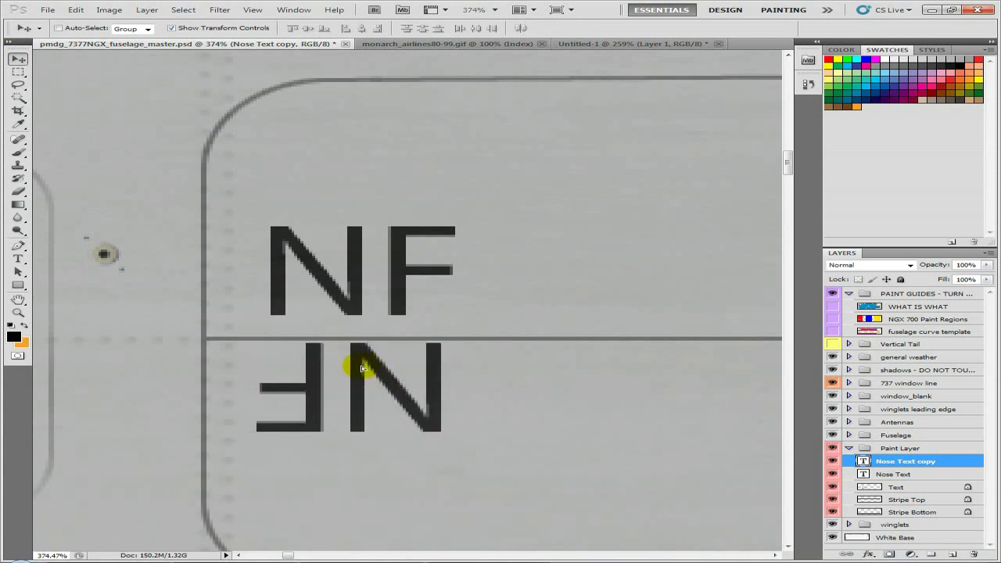
mouse_move(402, 282)
mouse_down()
mouse_move(399, 295)
mouse_move(397, 282)
mouse_up()
key(Up)
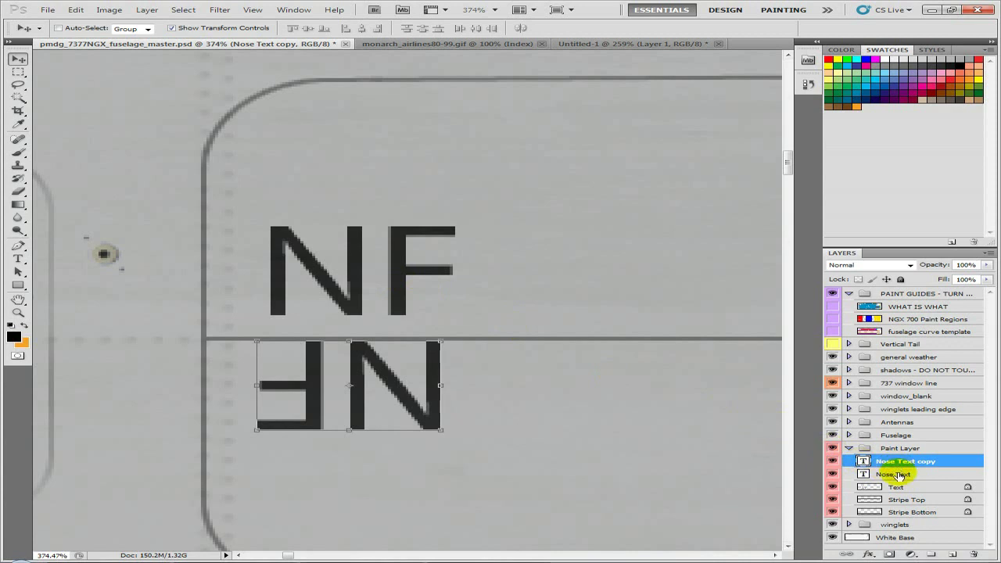
- Move the upright NF text down until its base sits on the door's centre line
click(897, 473)
drag(395, 279, 395, 308)
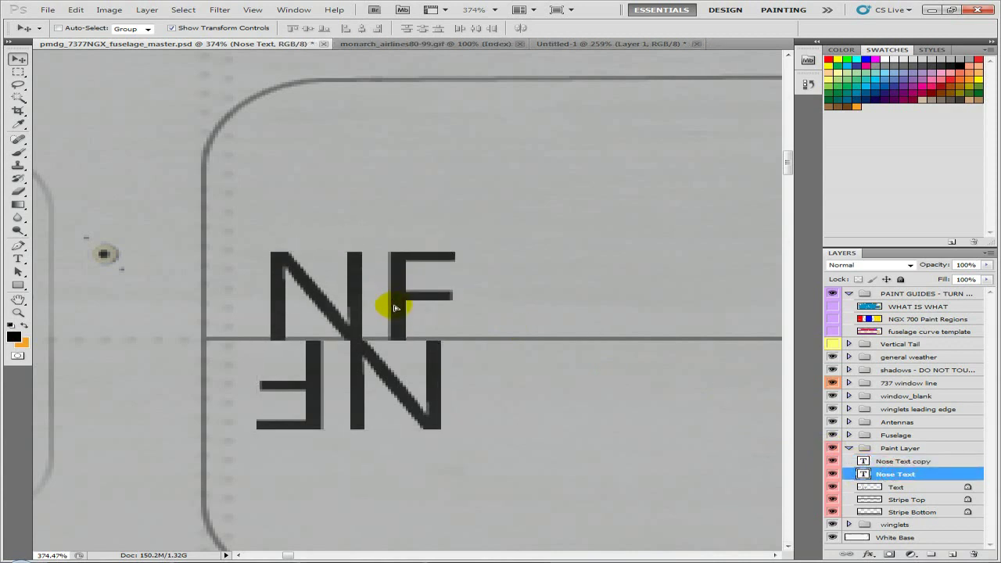
drag(395, 304, 397, 306)
key(Up)
key(Up)
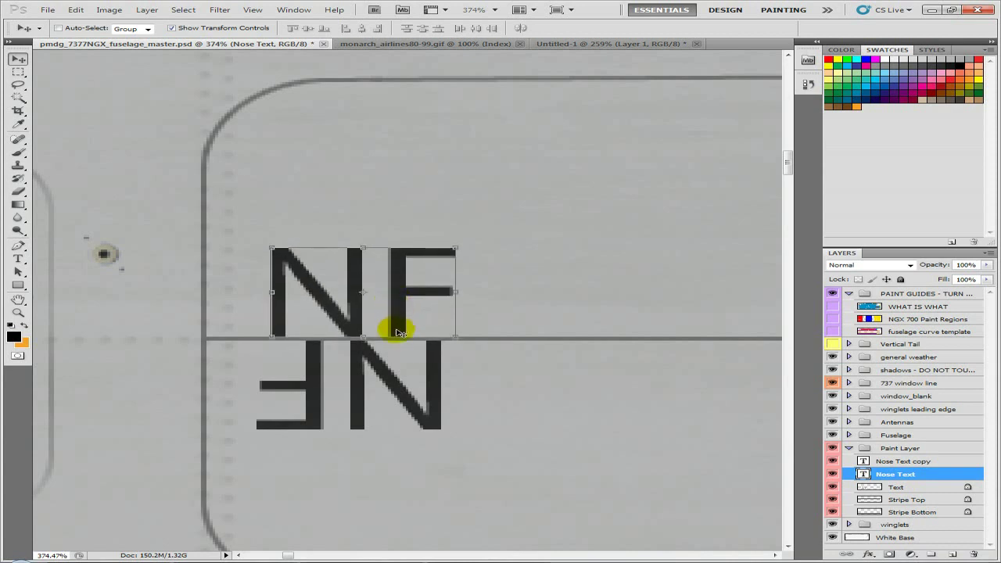
scroll(397, 333, up, 5)
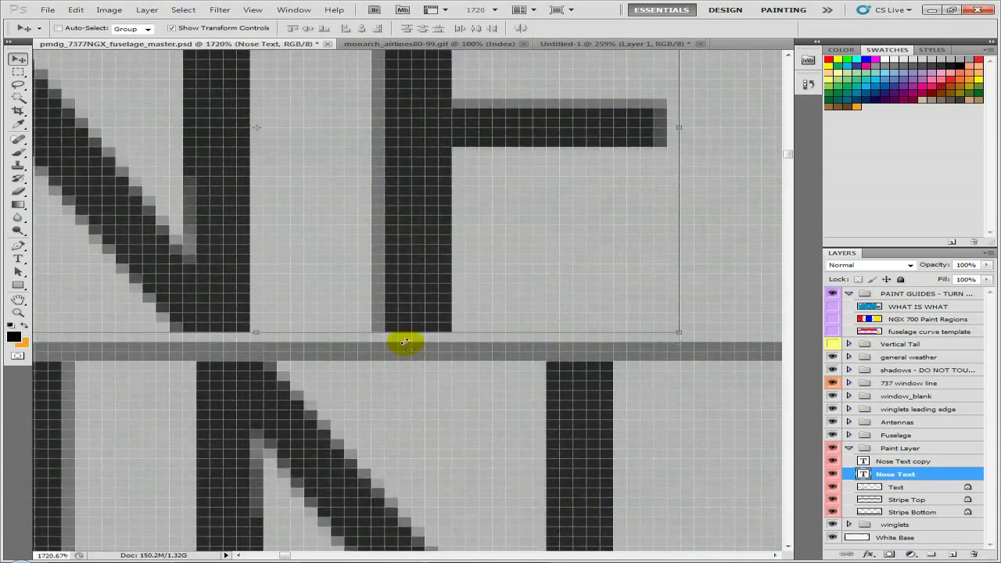
- Nudge the upside-down NF text straight down from the centre line to leave a small gap
click(904, 463)
key(Down)
key(Down)
key(Down)
key(Down)
key(Down)
key(Down)
key(Down)
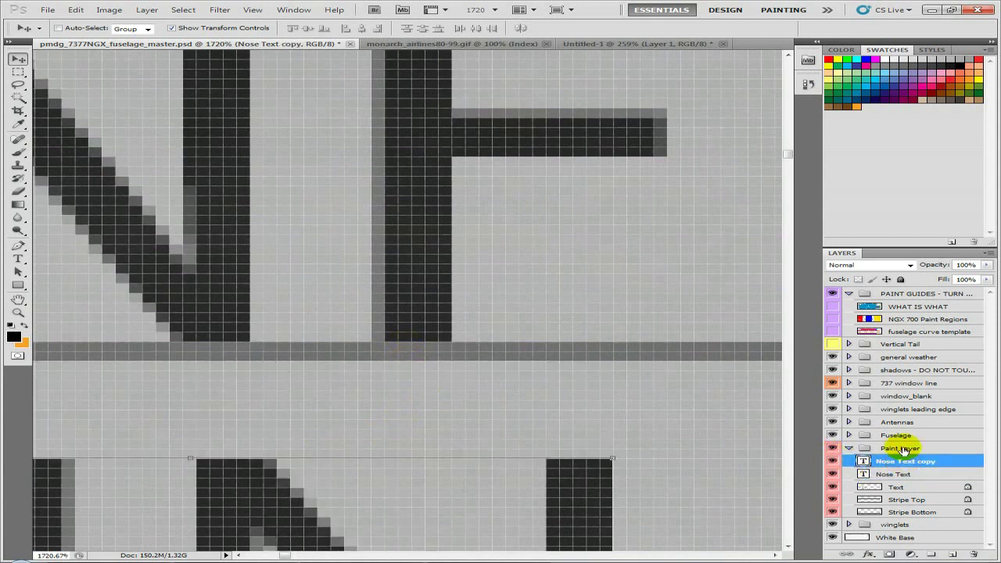
- Nudge the upright NF text straight up from the centre line to match the gap below it
click(901, 475)
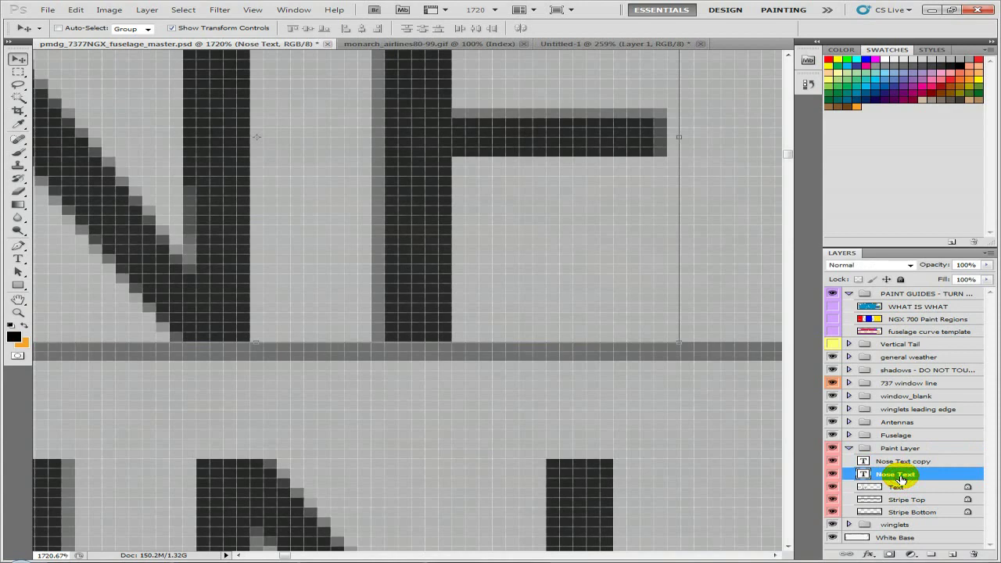
key(Up)
key(Up)
key(Up)
key(Up)
key(Up)
key(Up)
key(Up)
scroll(797, 433, down, 12)
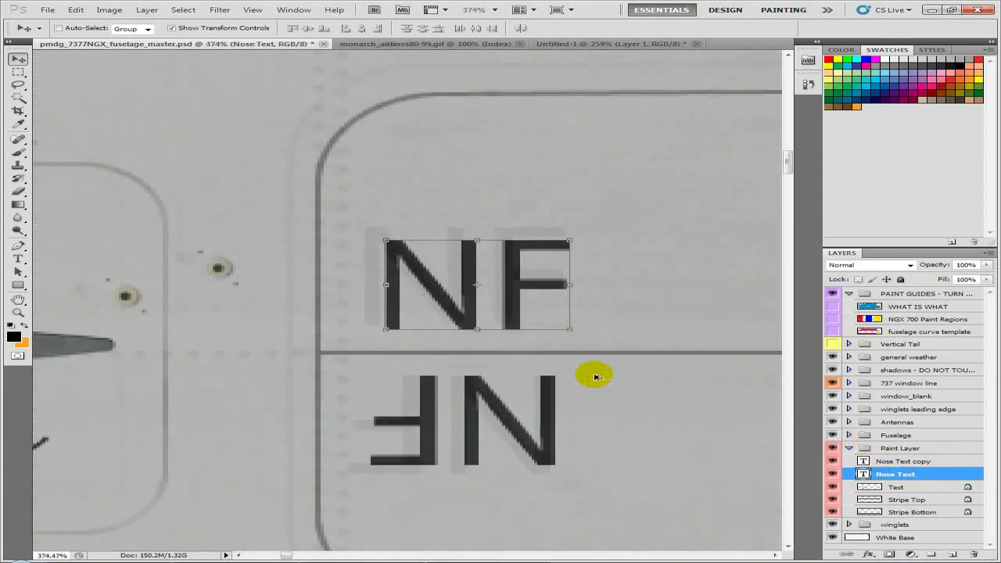
- Merge the two NF nose text layers into a single layer and name it Nose Text
scroll(516, 355, down, 5)
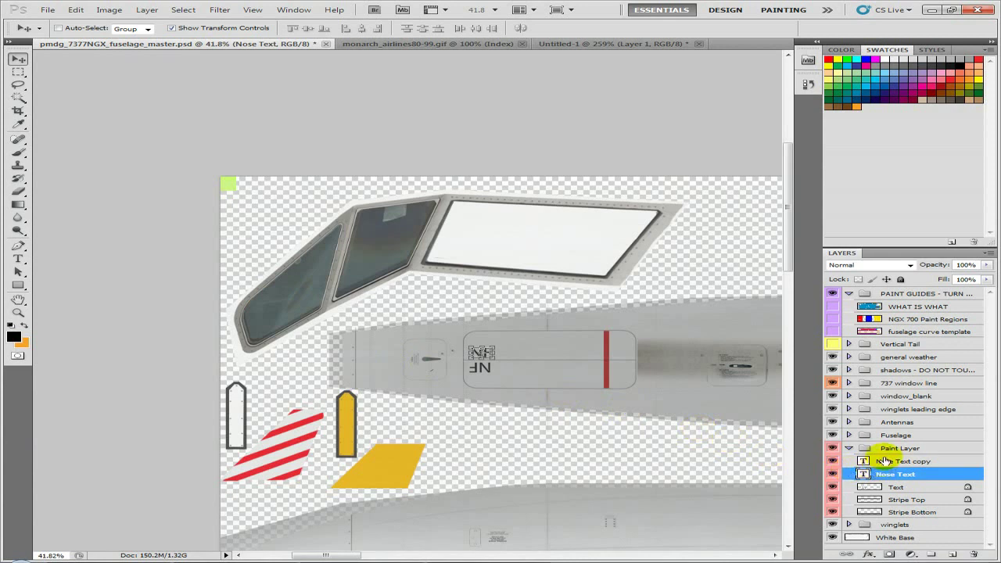
shift+click(883, 461)
key(ctrl+e)
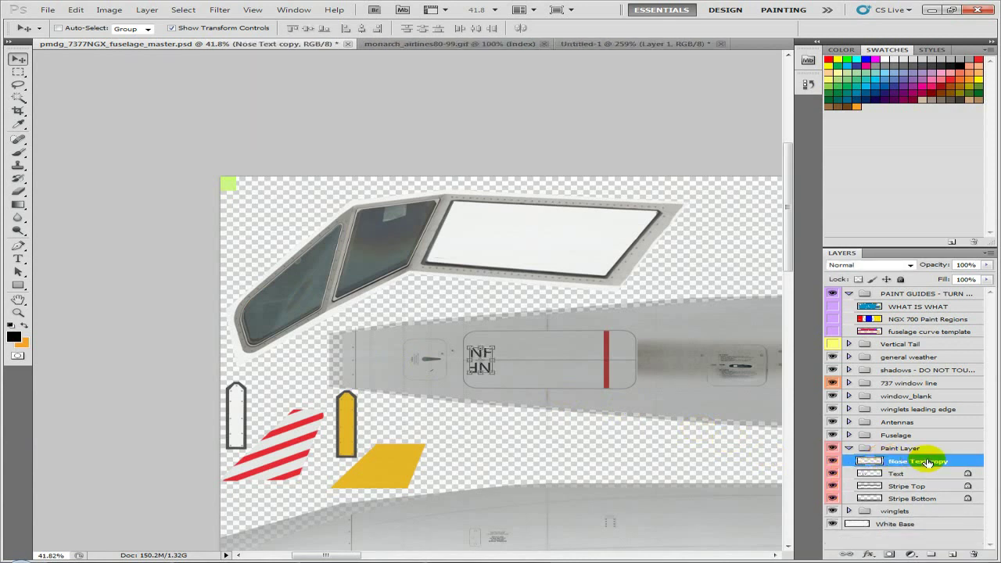
key(BackSpace)
click(708, 438)
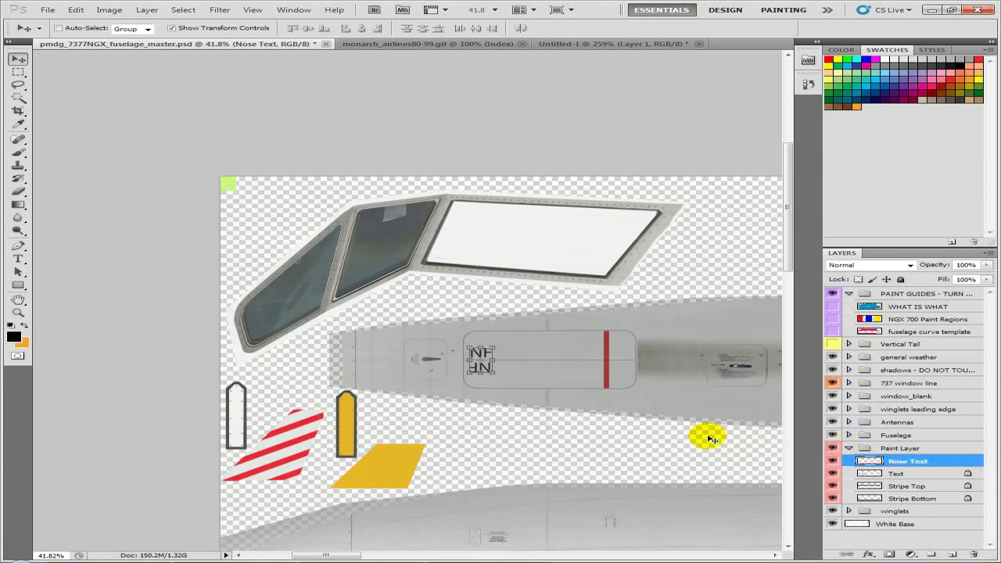
- Add the black 12 pt Myriad Pro text G-MONF on the rear lower fuselage, just below the black stripe
drag(699, 449, 364, 305)
drag(554, 362, 228, 196)
drag(547, 255, 235, 254)
drag(704, 265, 329, 305)
drag(541, 279, 864, 305)
drag(324, 275, 373, 331)
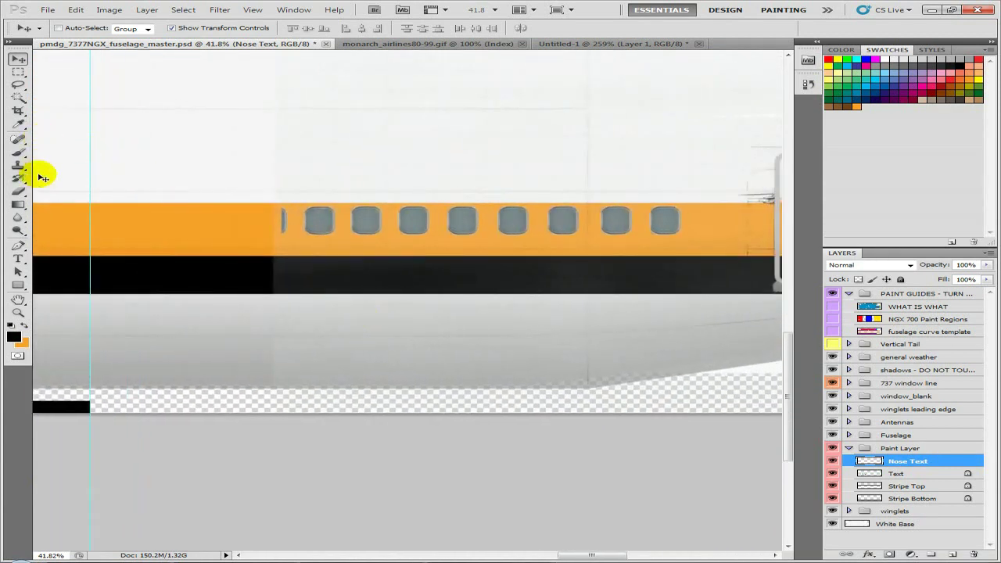
click(18, 259)
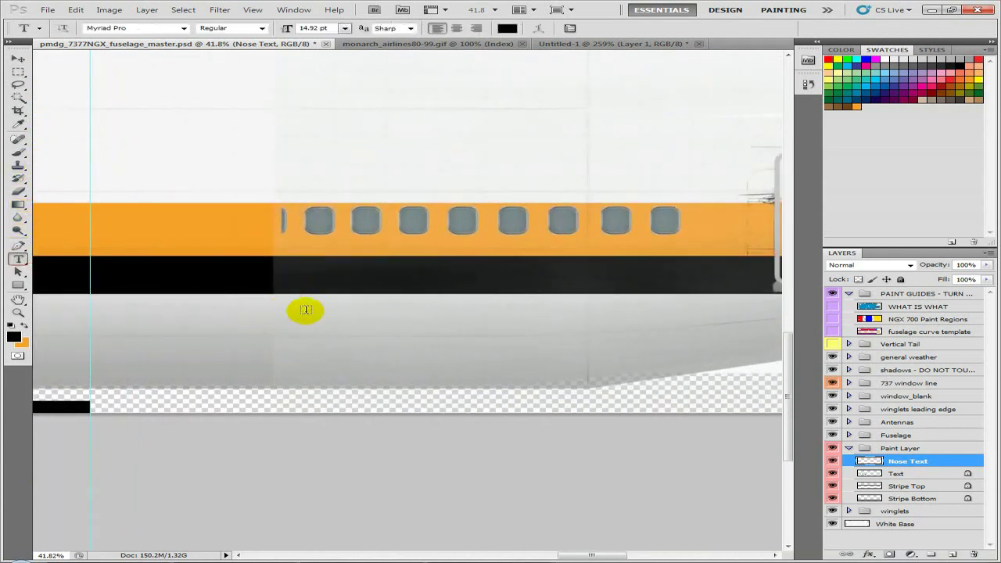
click(300, 313)
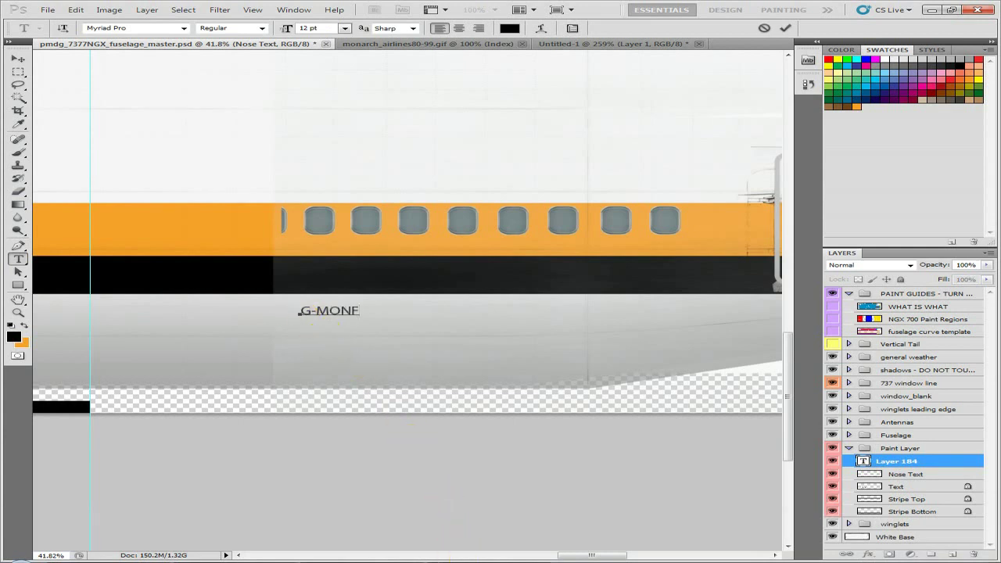
- Check the registration's size in the reference photo and scale the G-MONF text proportionally to about 212%
click(488, 560)
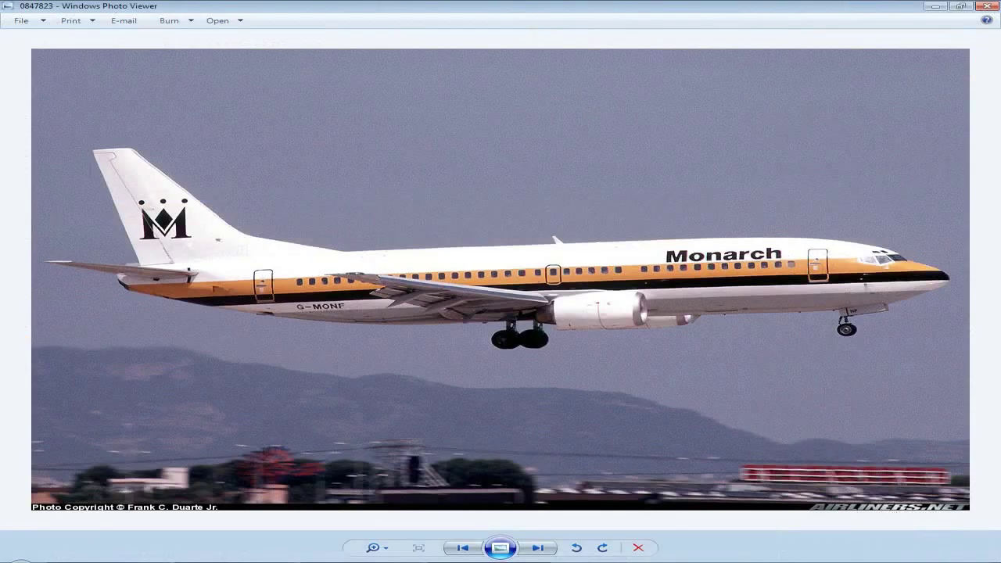
key(alt+Tab)
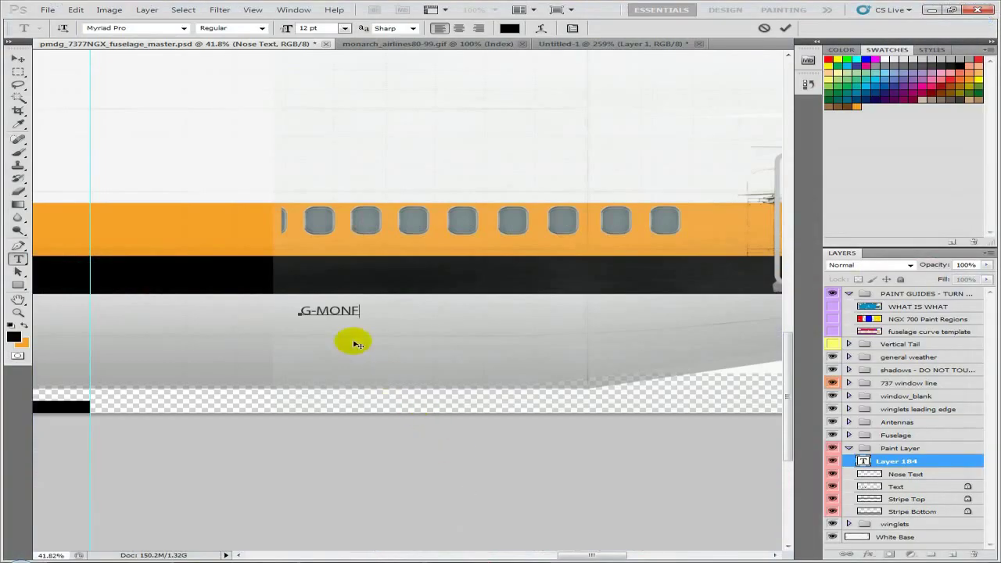
click(19, 58)
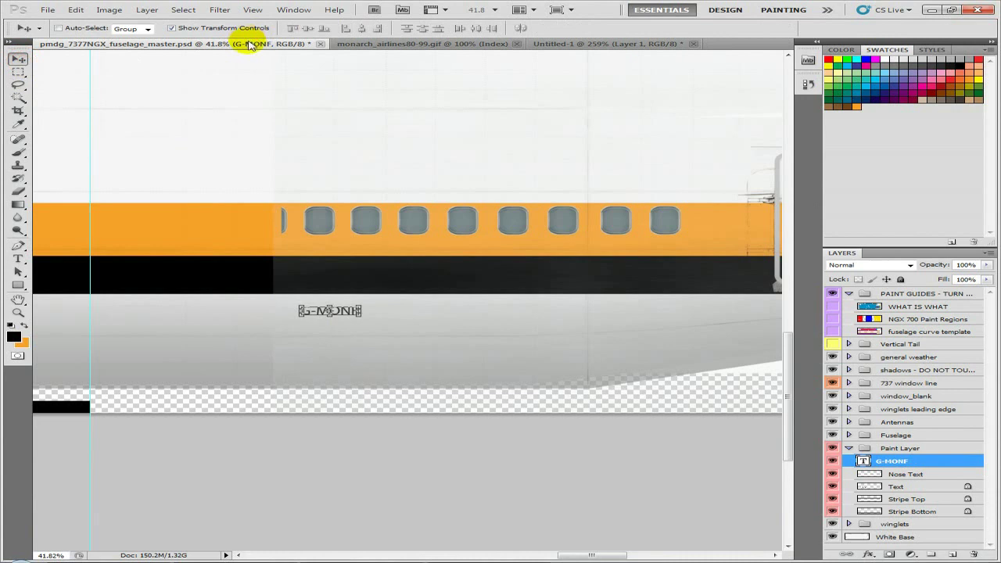
click(289, 29)
drag(361, 316, 428, 327)
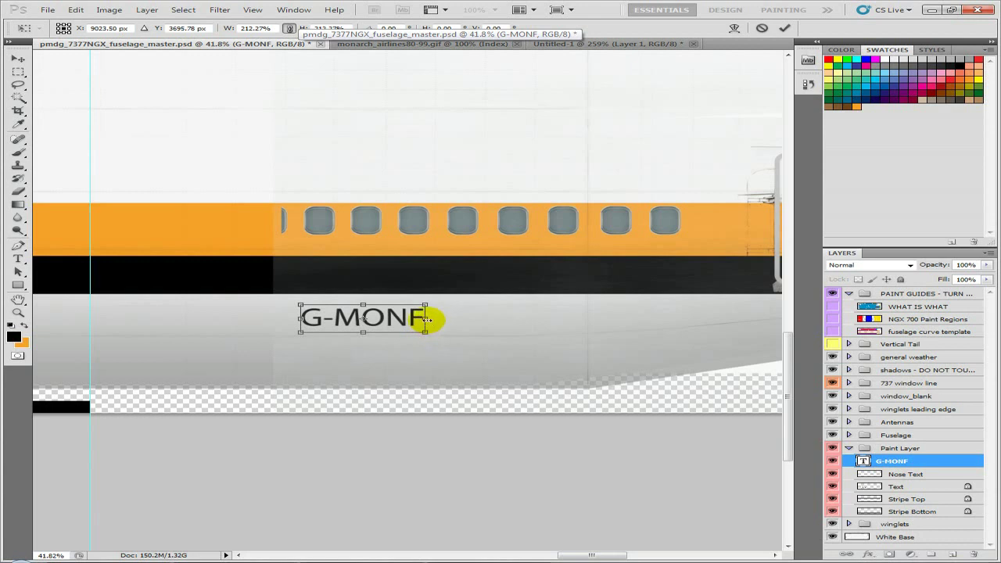
key(Return)
- Stretch the G-MONF text horizontally to about 138% width, compare it with the reference photo and apply the transformation
key(ctrl+t)
drag(426, 319, 477, 319)
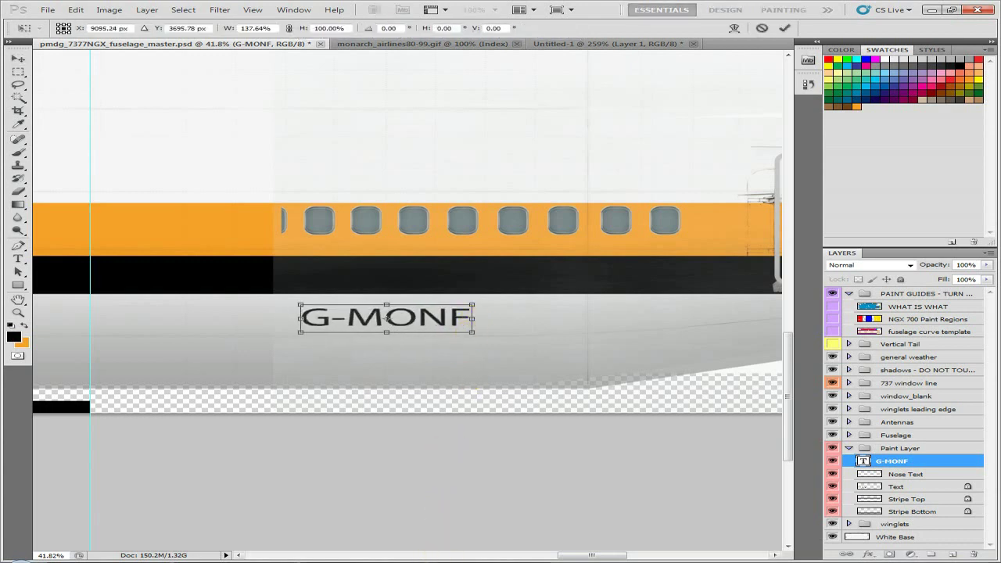
click(442, 560)
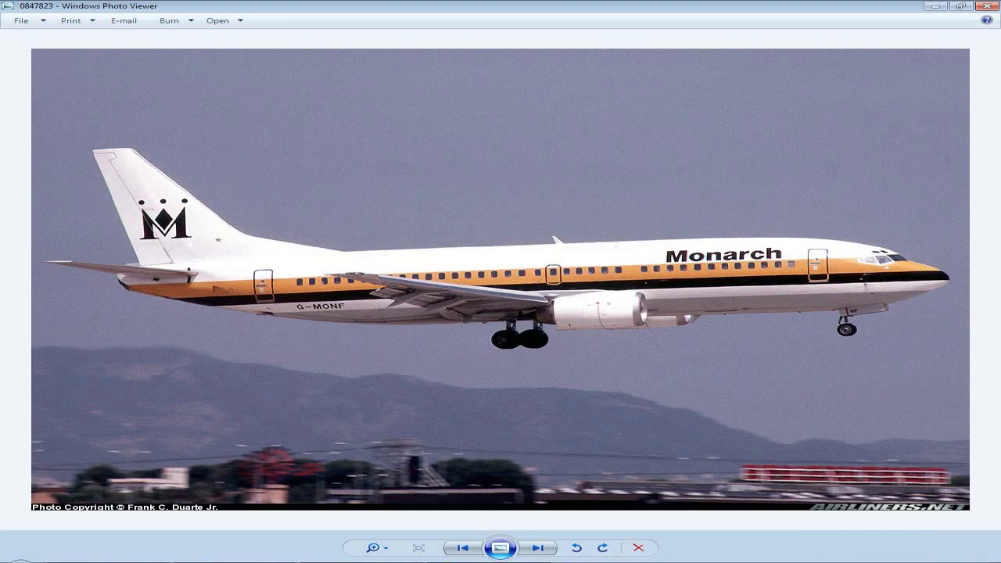
key(alt+Tab)
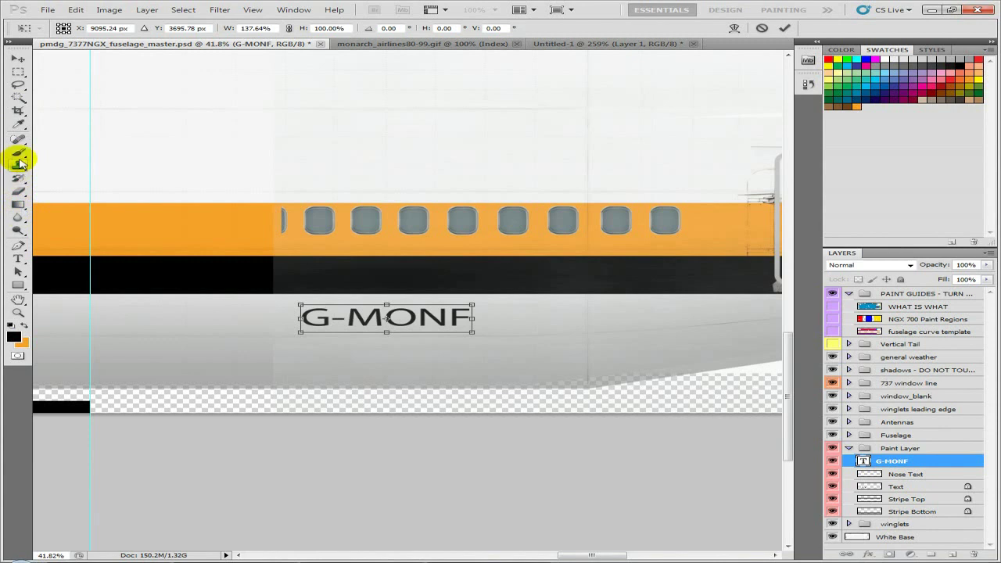
click(19, 259)
click(437, 218)
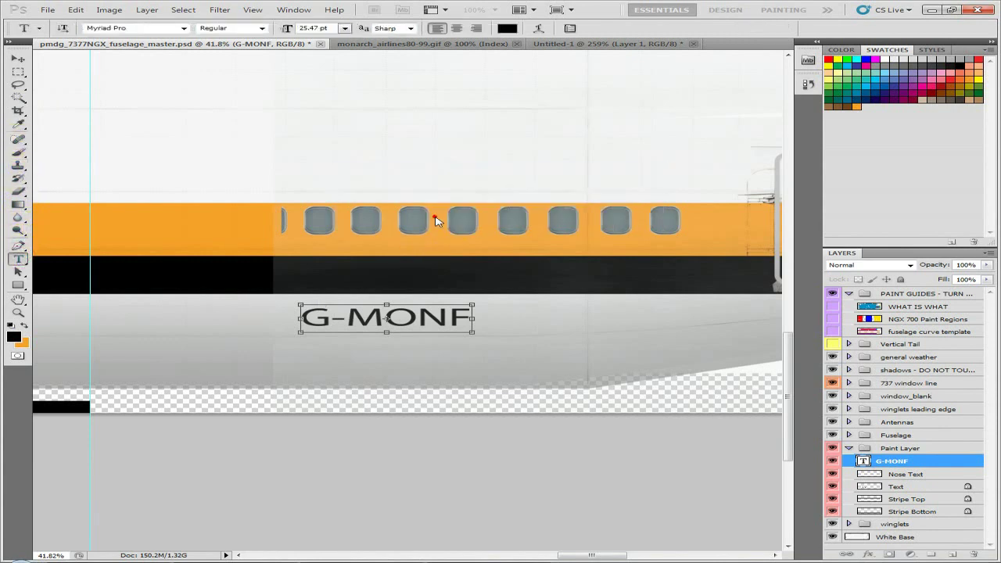
- Select all of the G-MONF text and try the Arabic Typesetting font on it
click(322, 316)
triple_click(322, 315)
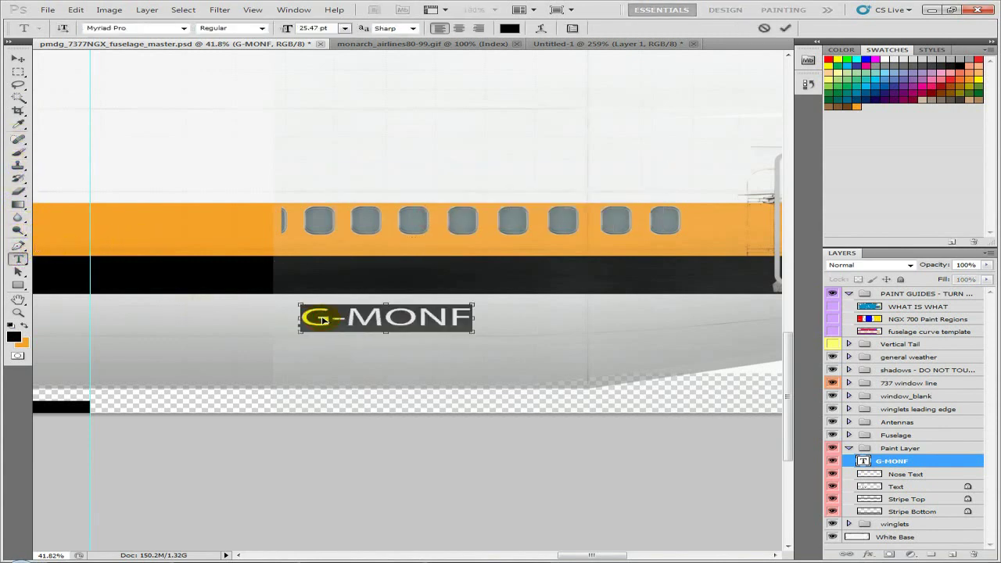
click(184, 28)
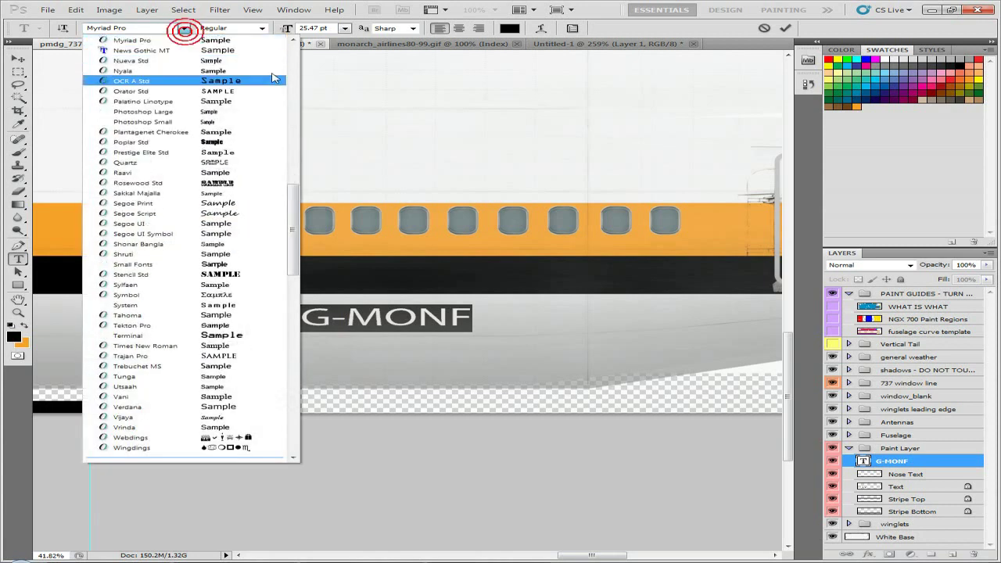
scroll(287, 201, up, 10)
click(234, 51)
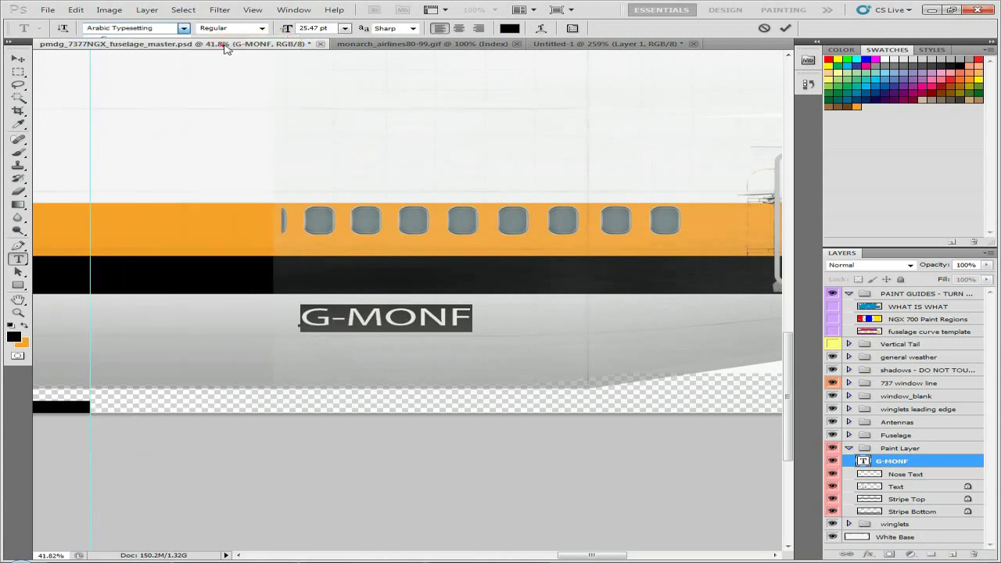
scroll(297, 223, down, 1)
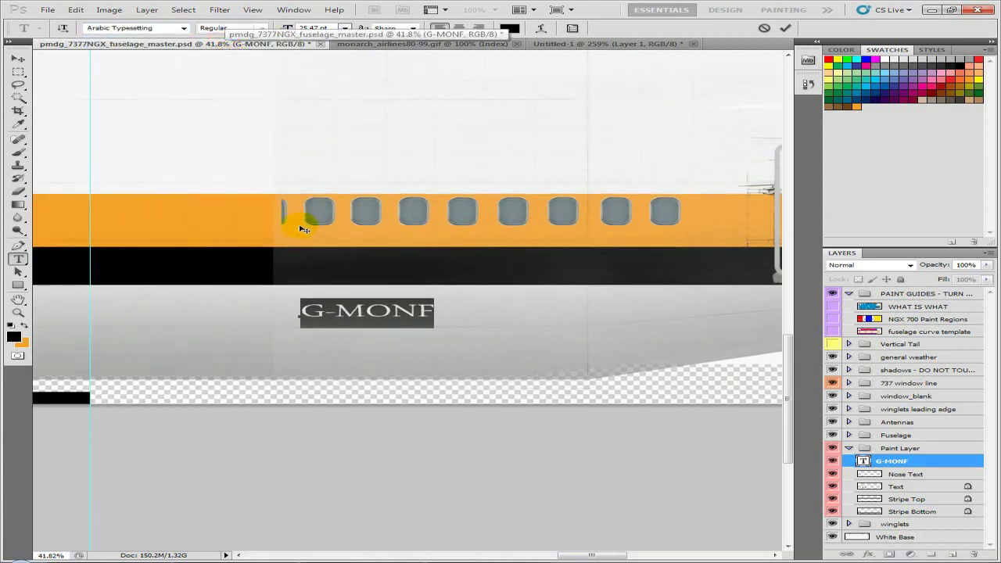
- Try Arial Bold on the G-MONF text and compare it with the registration in the reference photo
click(160, 27)
key(Down)
key(Down)
key(Up)
key(Up)
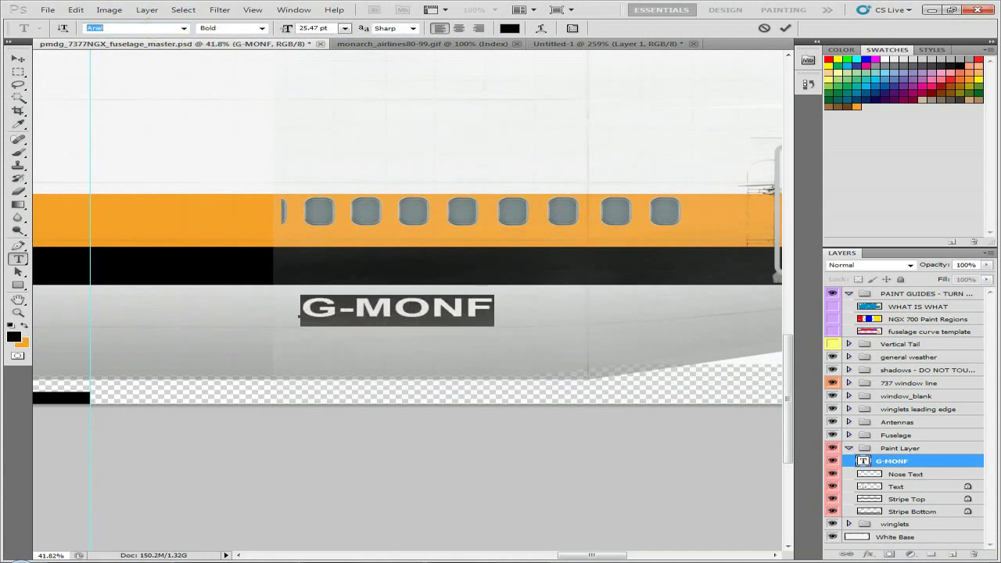
key(alt+Tab)
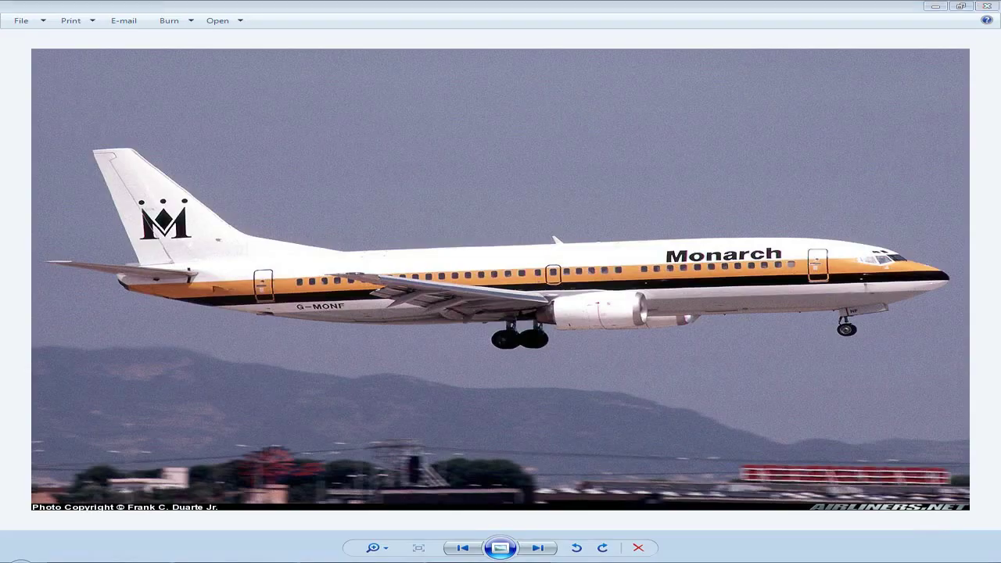
key(alt+Tab)
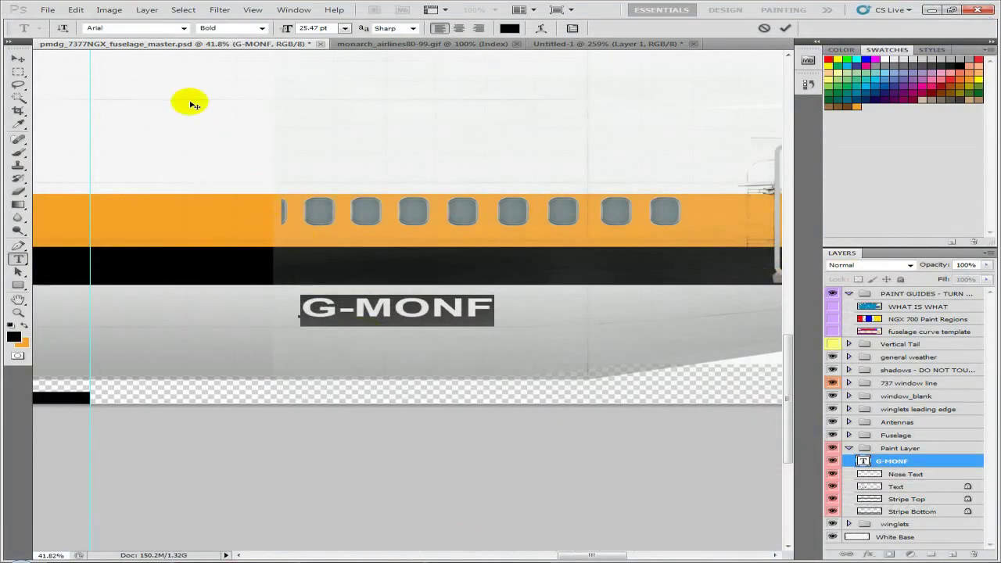
- Try a run of fonts on the G-MONF text, from Arial Narrow through to Franklin Gothic Medium
double_click(151, 32)
key(Down)
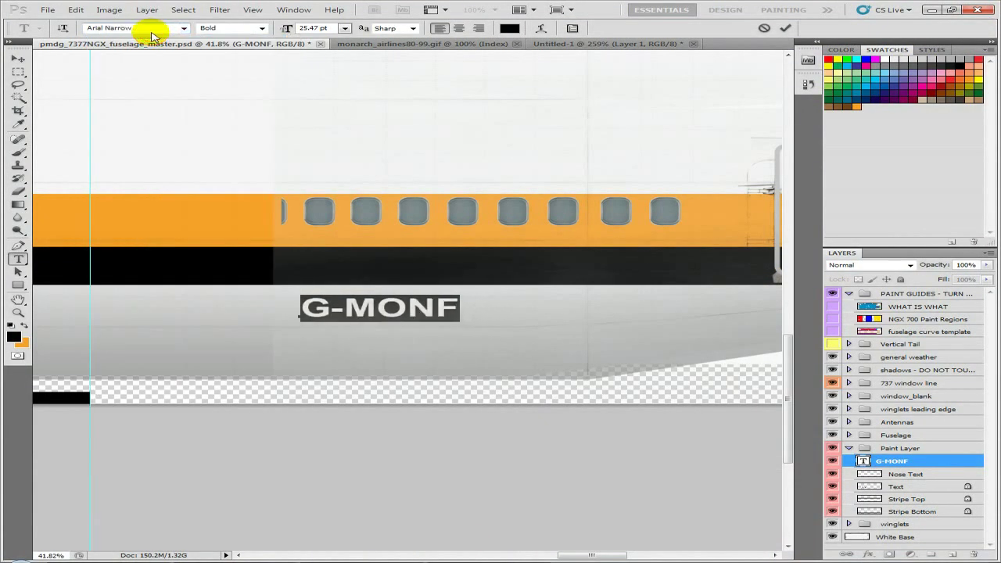
click(150, 27)
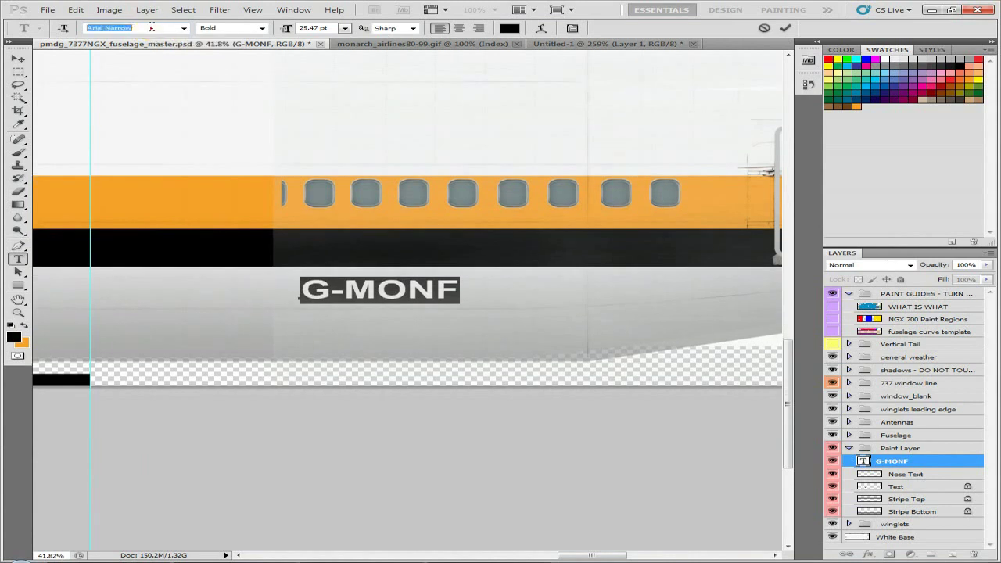
key(Down)
key(Down)
key(Down)
key(Down)
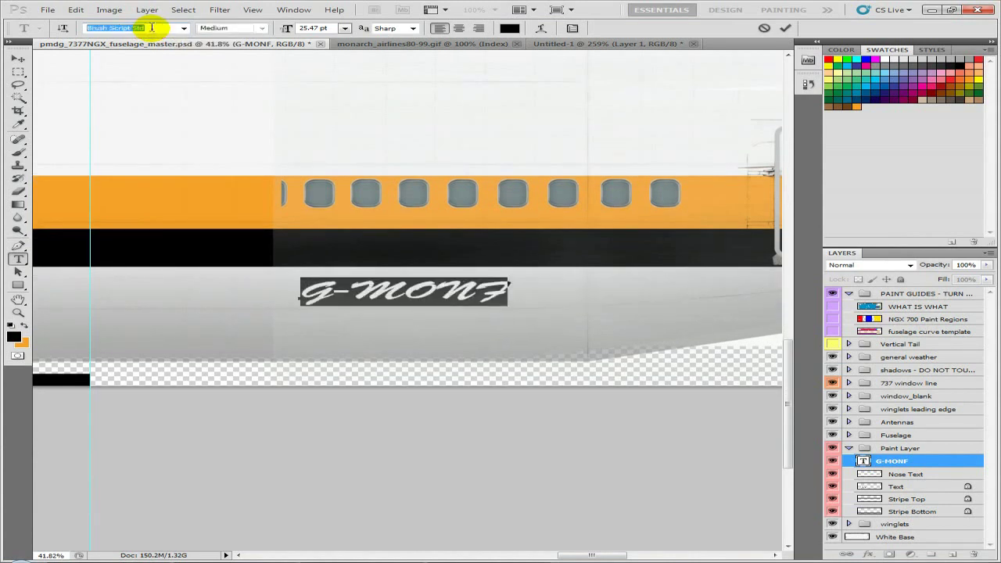
key(Down)
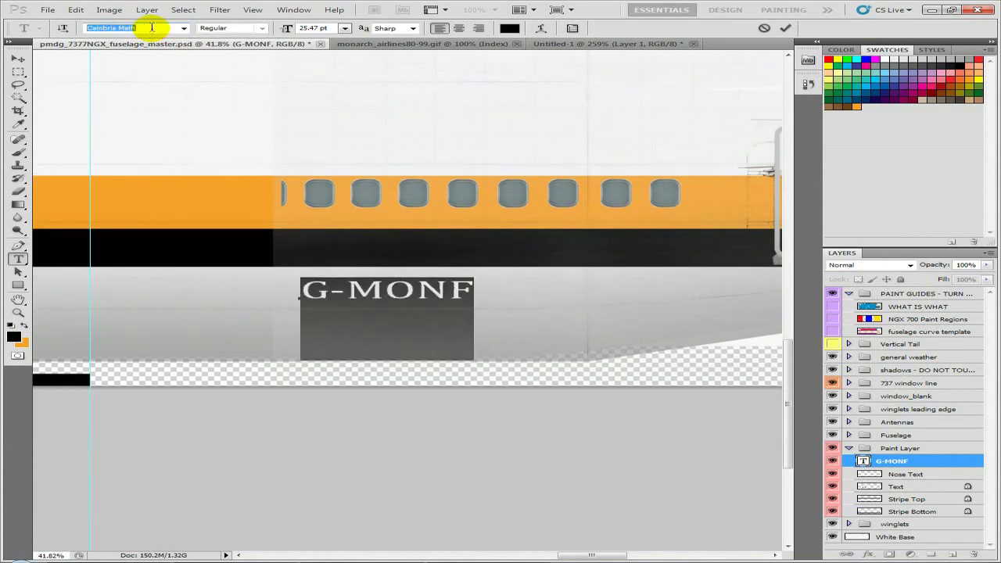
key(Down)
key(Down)
key(Down)
key(Down)
key(Down)
key(Down)
key(Down)
key(Down)
key(Down)
key(Down)
key(Down)
key(Down)
key(Down)
key(Down)
key(Down)
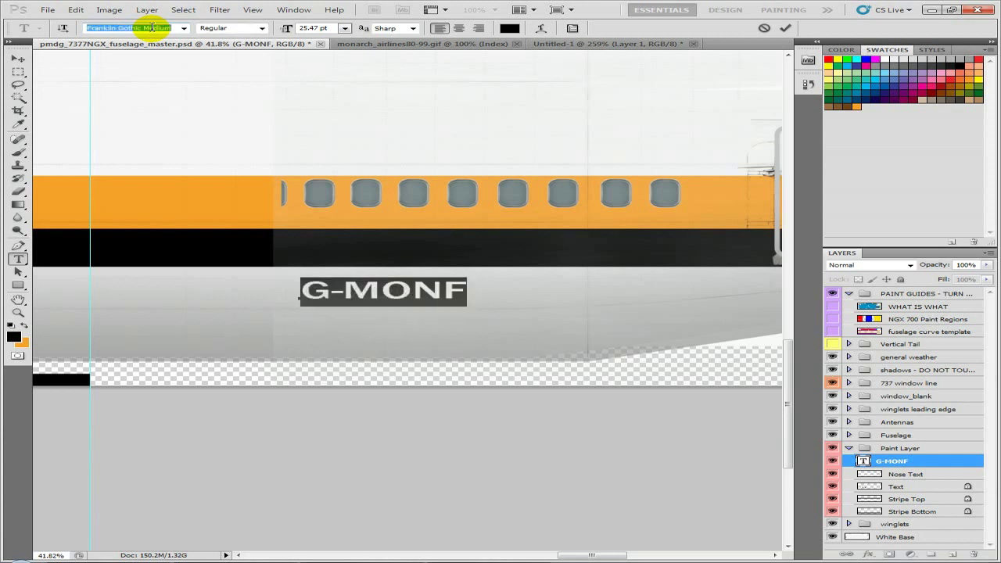
- Examine the shape of the rear registration lettering close up in the Monarch reference photos in Windows Photo Viewer
click(406, 561)
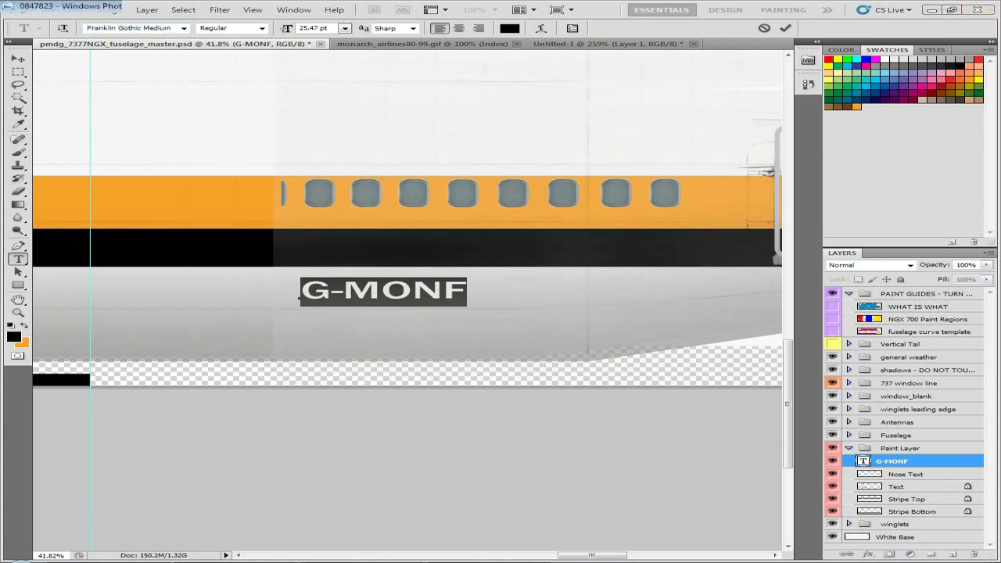
scroll(288, 257, up, 1)
scroll(293, 295, up, 3)
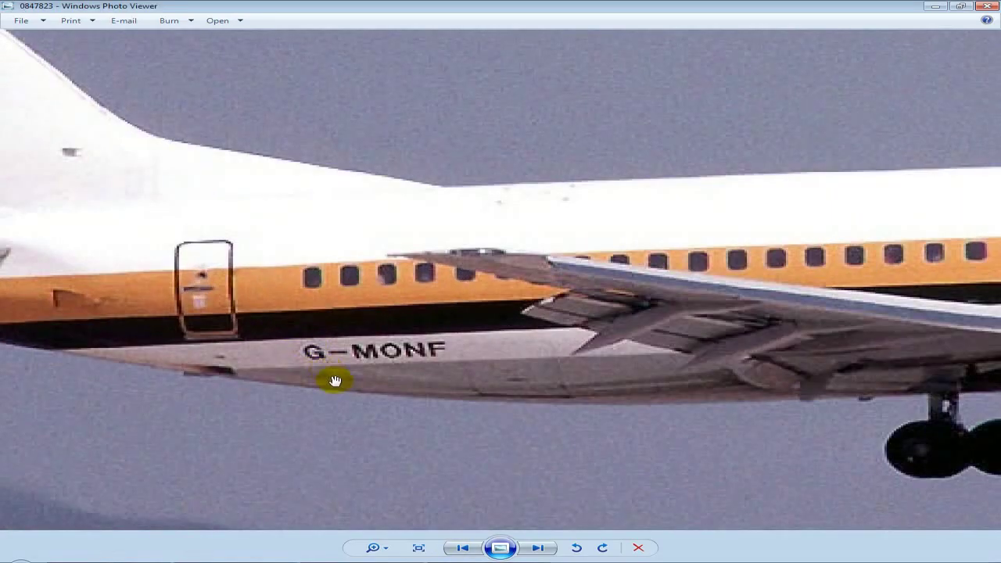
scroll(335, 375, down, 2)
key(Right)
scroll(306, 312, up, 3)
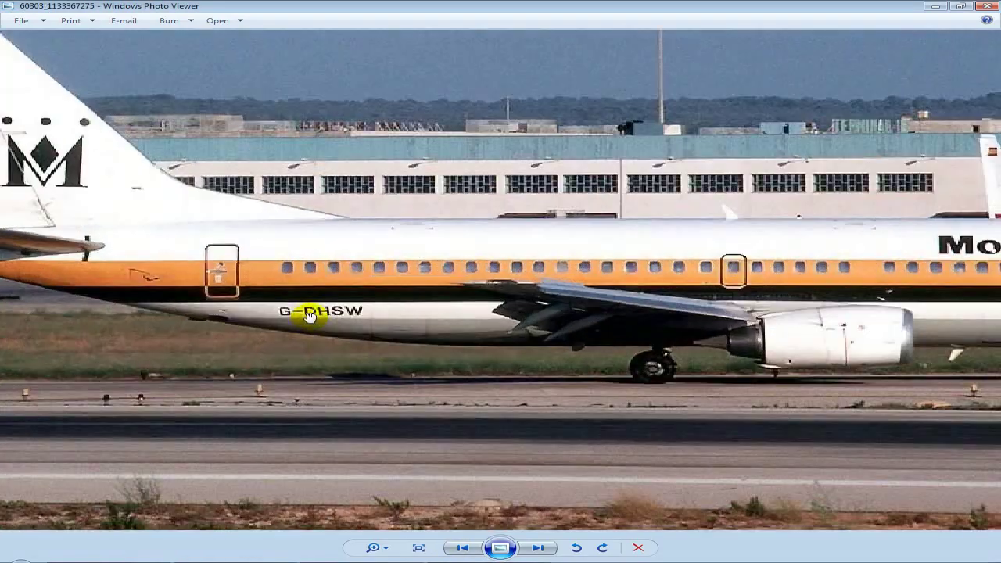
key(Right)
key(Right)
key(Right)
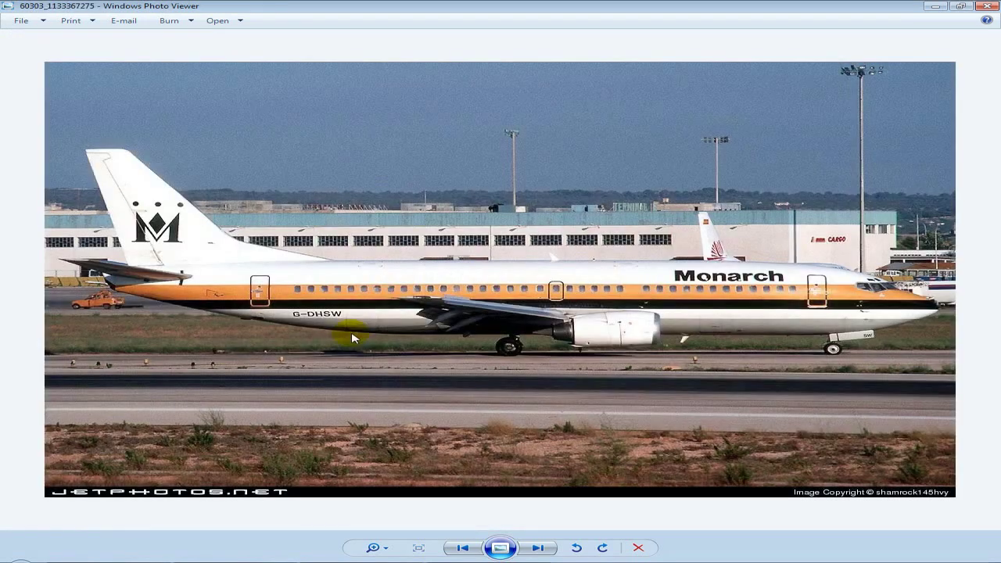
key(Right)
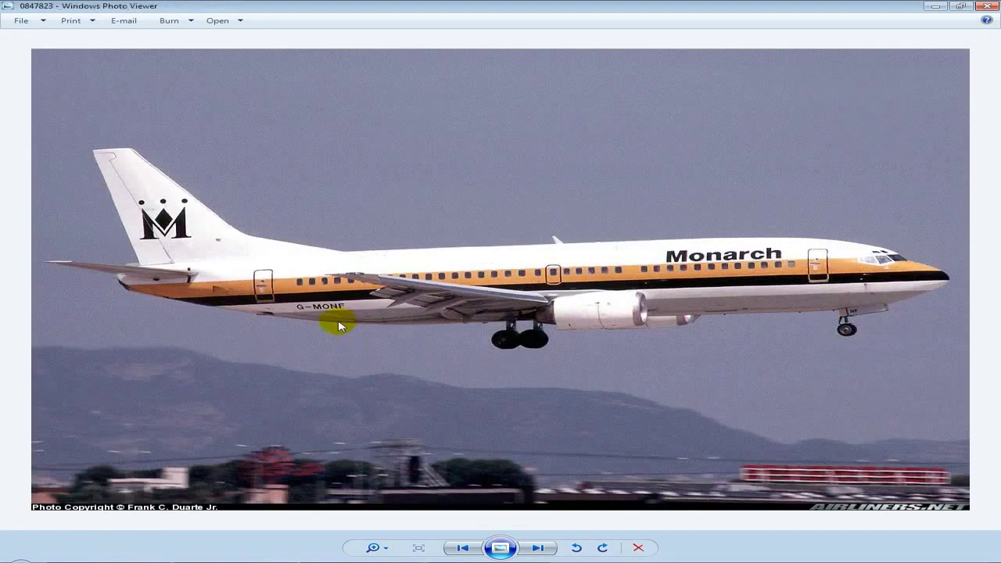
scroll(332, 321, up, 3)
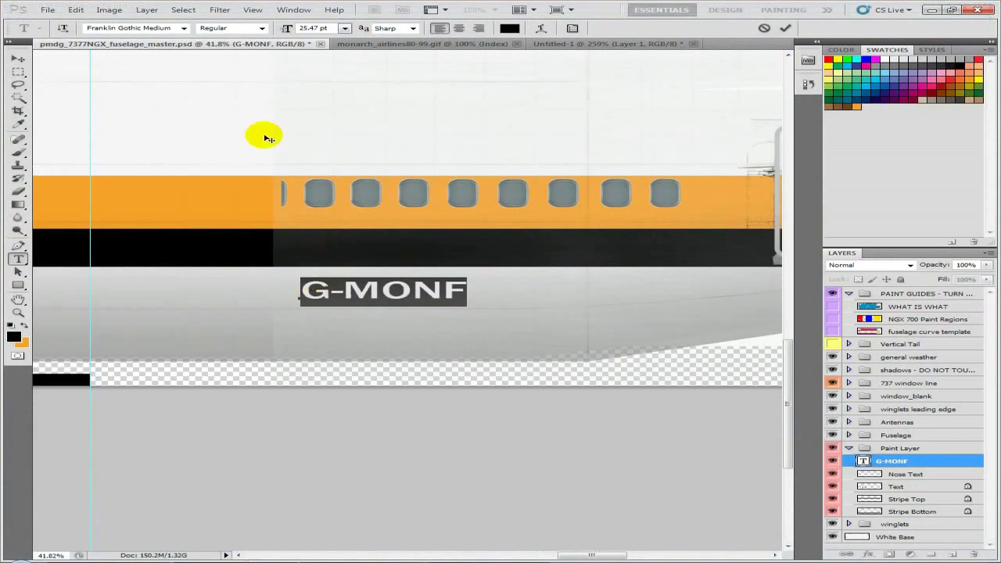
- Switch back to Photoshop, set the G-MONF text's font to Gautami Regular and commit the text edit
click(151, 29)
scroll(132, 27, down, 3)
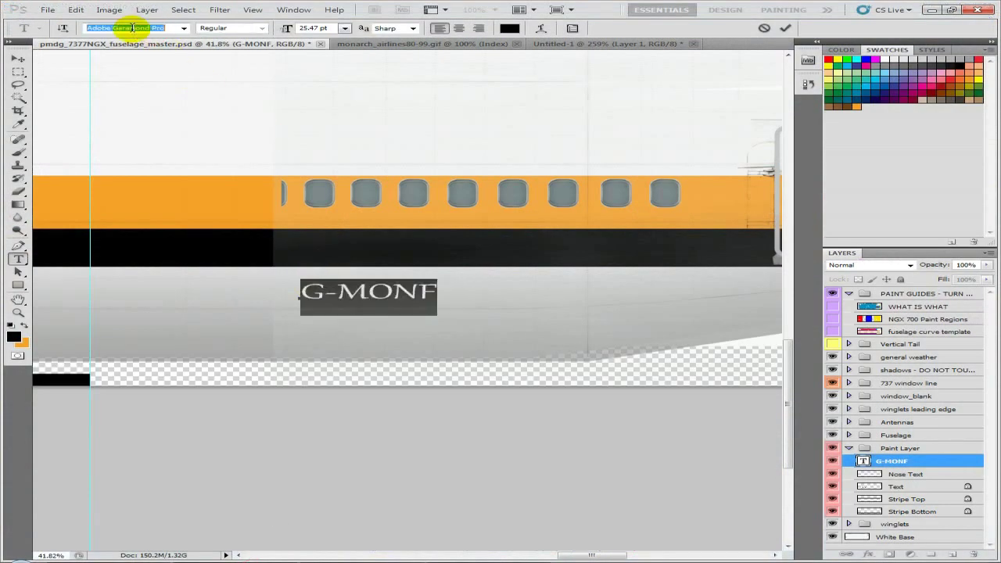
text(utami)
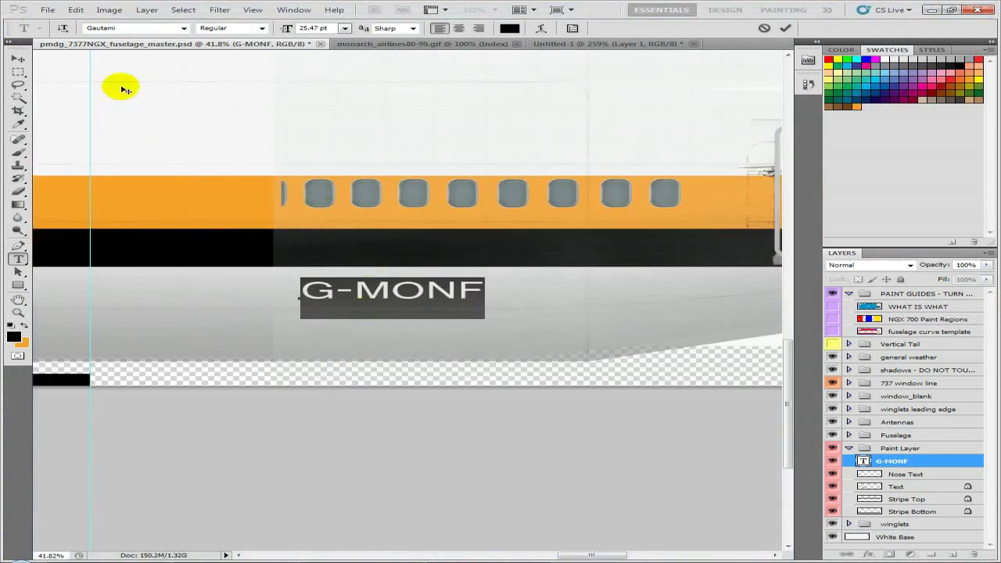
click(784, 28)
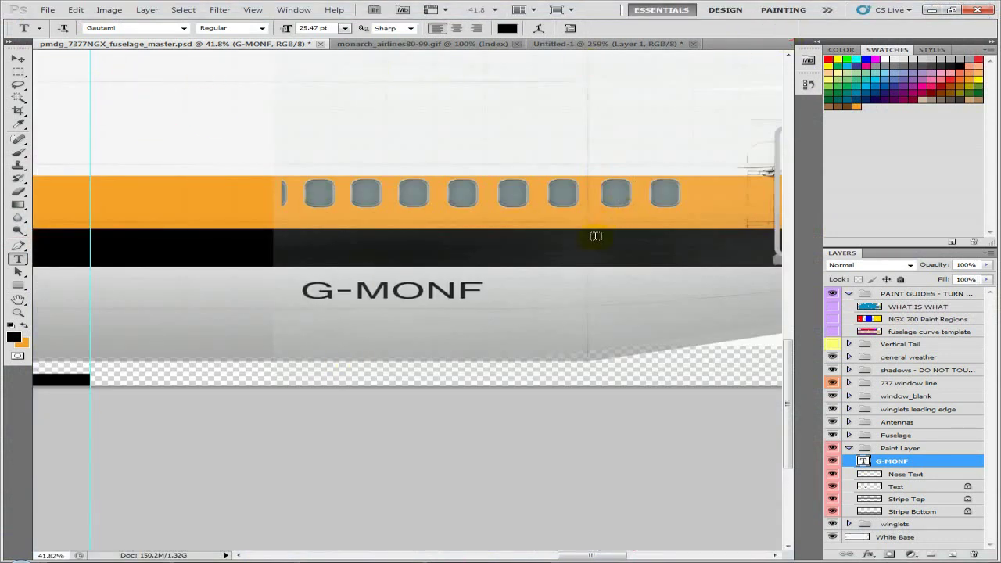
- Check the registration's position in the reference photo and move the G-MONF text rearward, under the last windows ahead of the rear door
scroll(592, 259, down, 10)
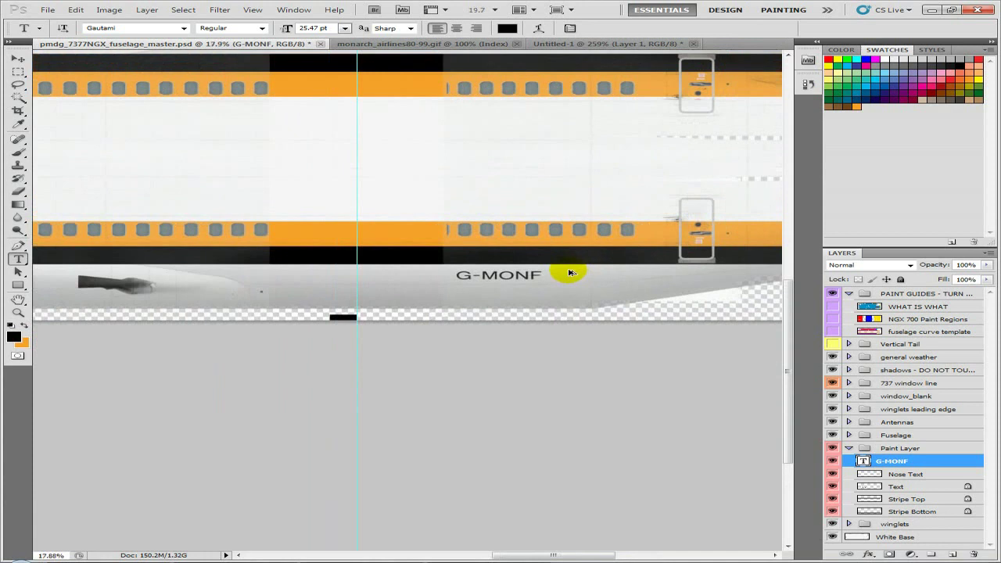
drag(546, 301, 373, 311)
scroll(371, 296, up, 2)
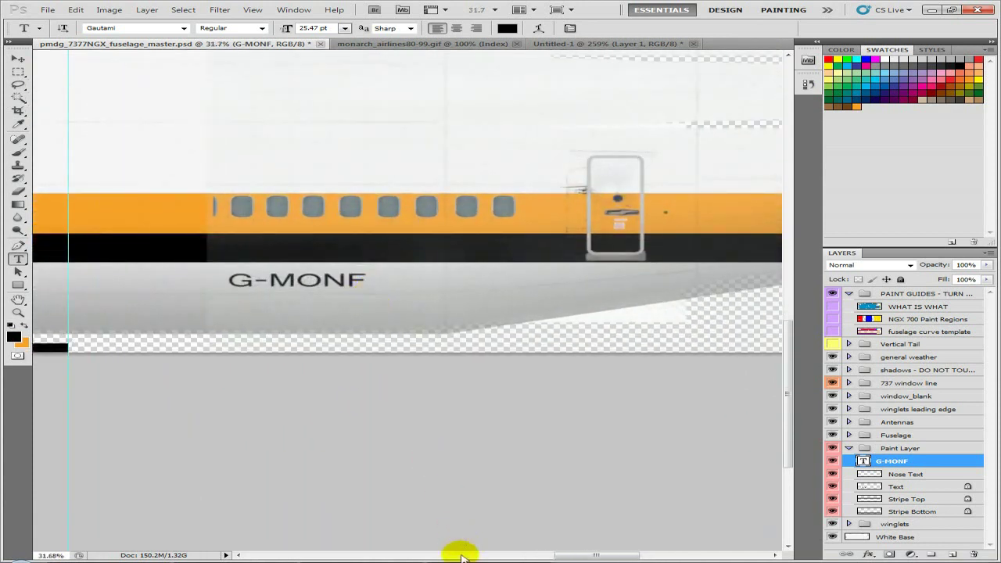
click(460, 551)
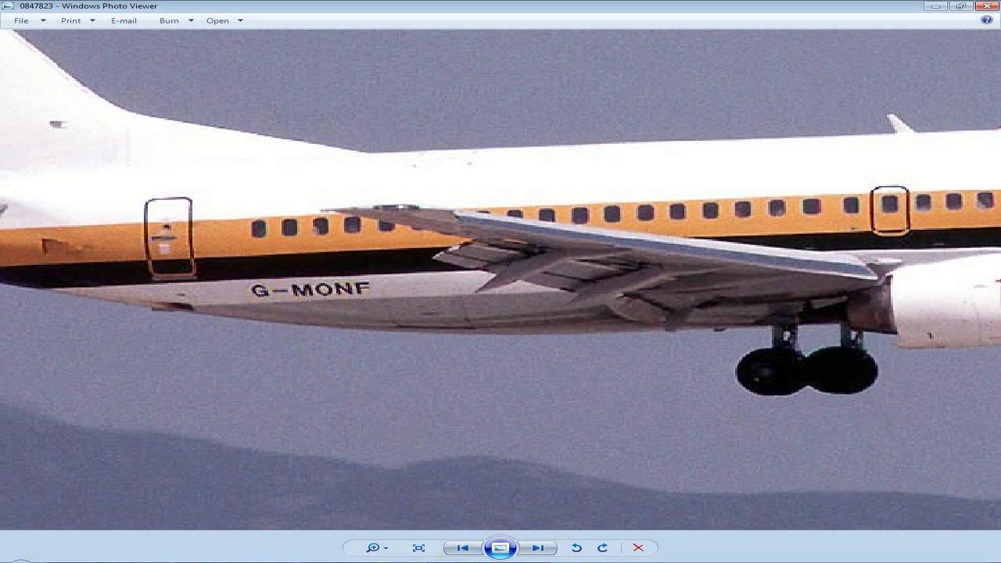
click(242, 558)
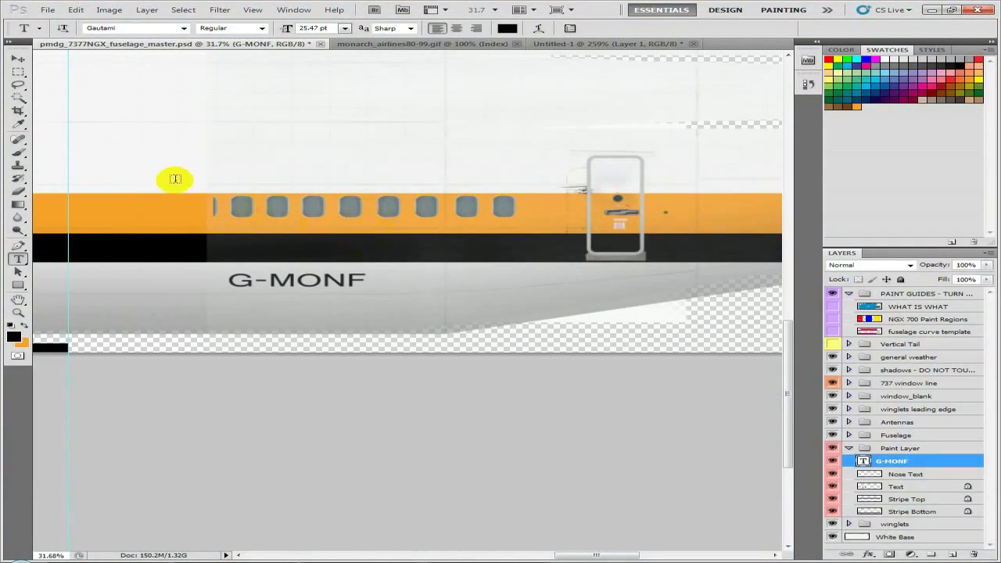
click(18, 58)
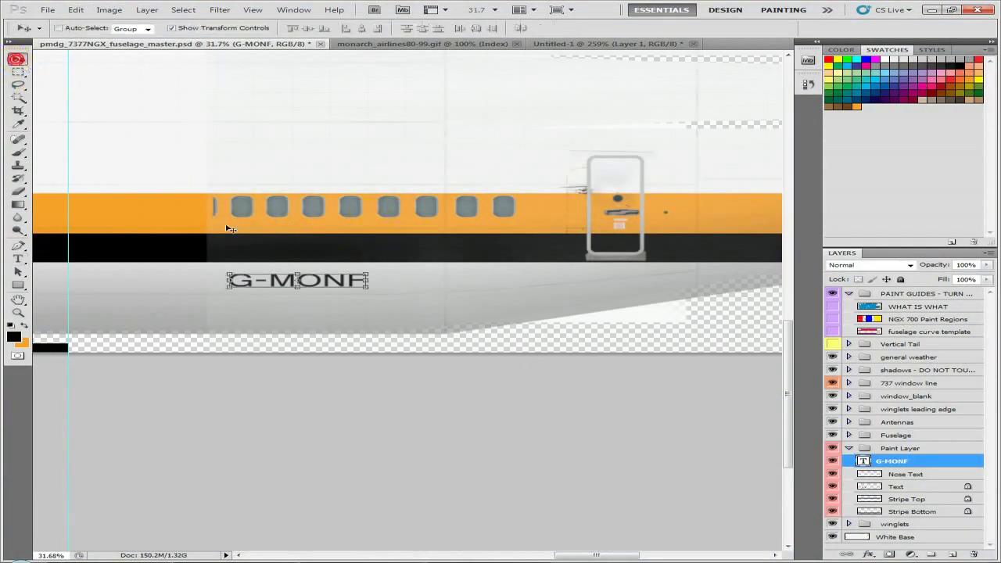
drag(325, 279, 475, 281)
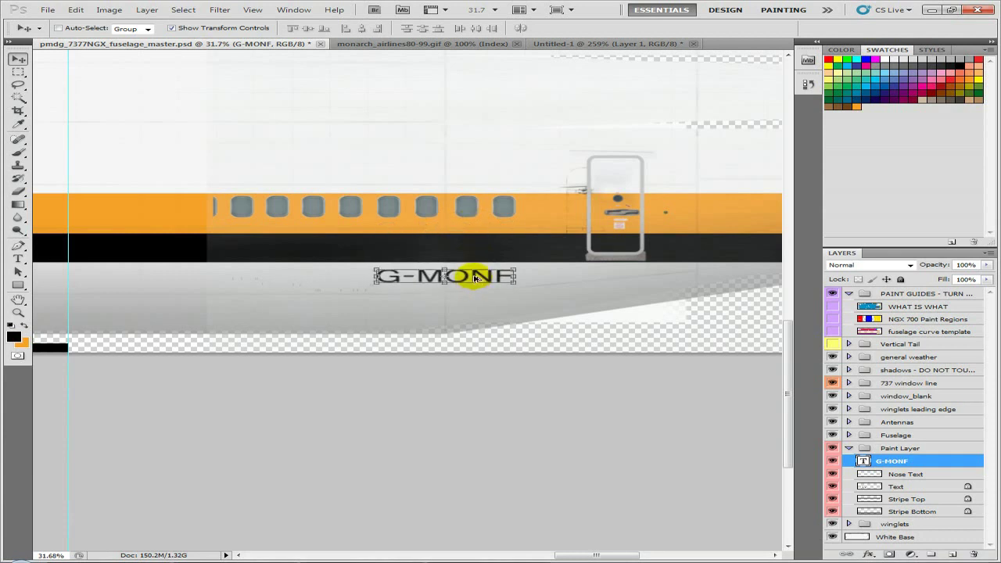
- Nudge the G-MONF text up until the tops of its letters meet the lower edge of the black stripe
scroll(473, 269, up, 15)
scroll(479, 258, up, 2)
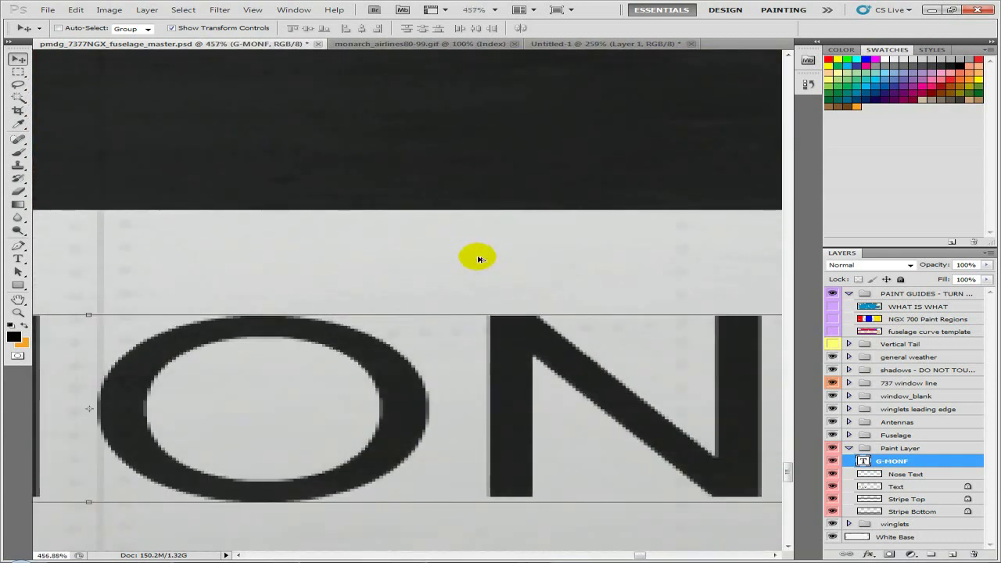
key(Up)
key(Up)
key(Up)
key(Up)
key(Up)
key(Up)
key(Up)
key(Up)
key(Up)
key(Up)
key(Up)
key(Up)
key(Up)
key(Up)
key(Up)
key(Up)
key(Up)
key(Up)
key(Up)
key(Up)
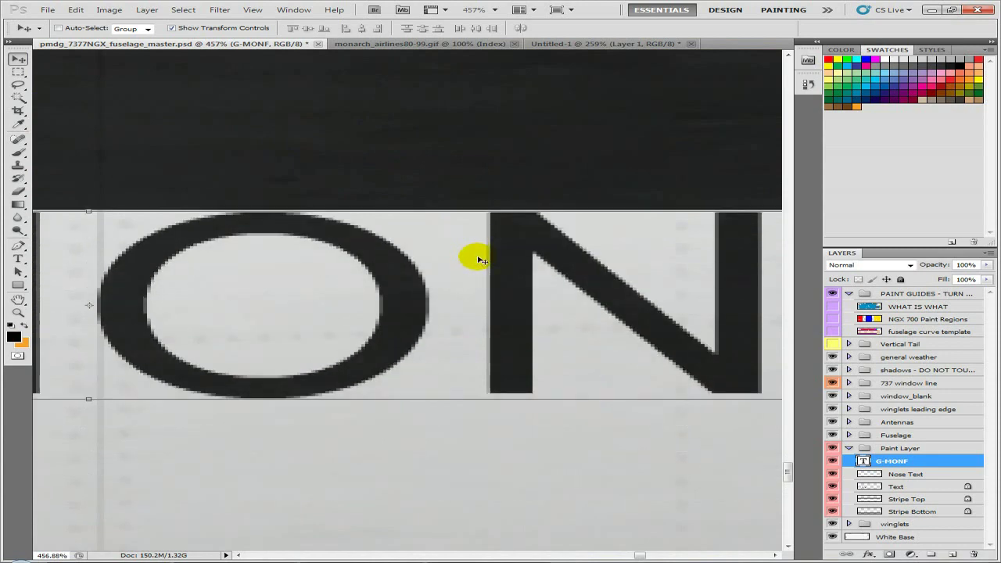
key(Up)
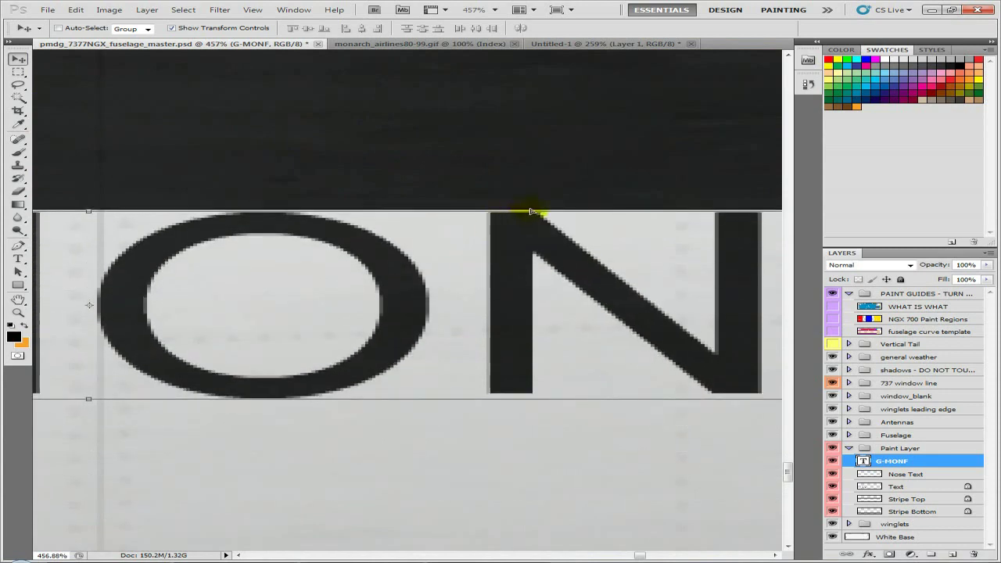
scroll(530, 211, up, 6)
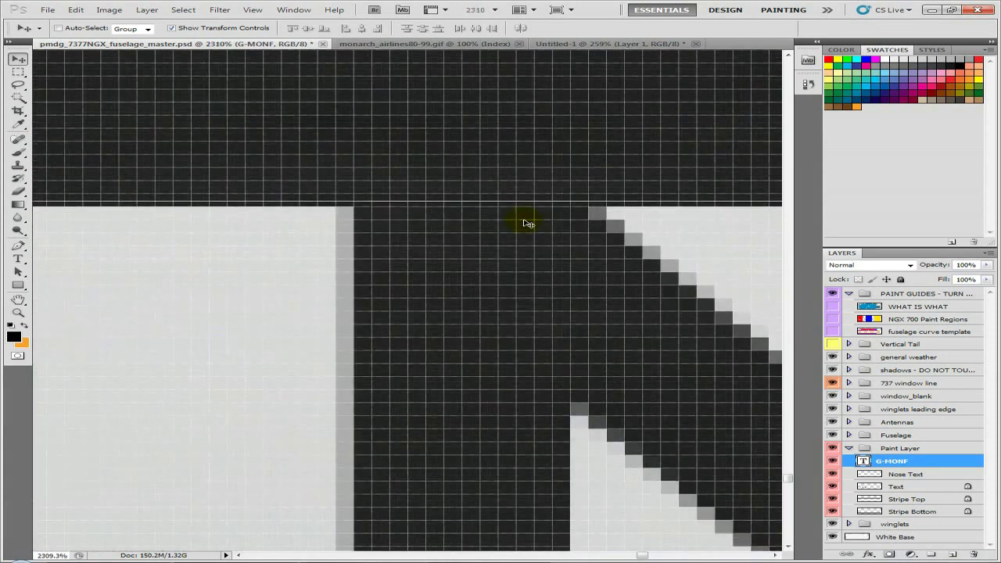
scroll(528, 223, down, 9)
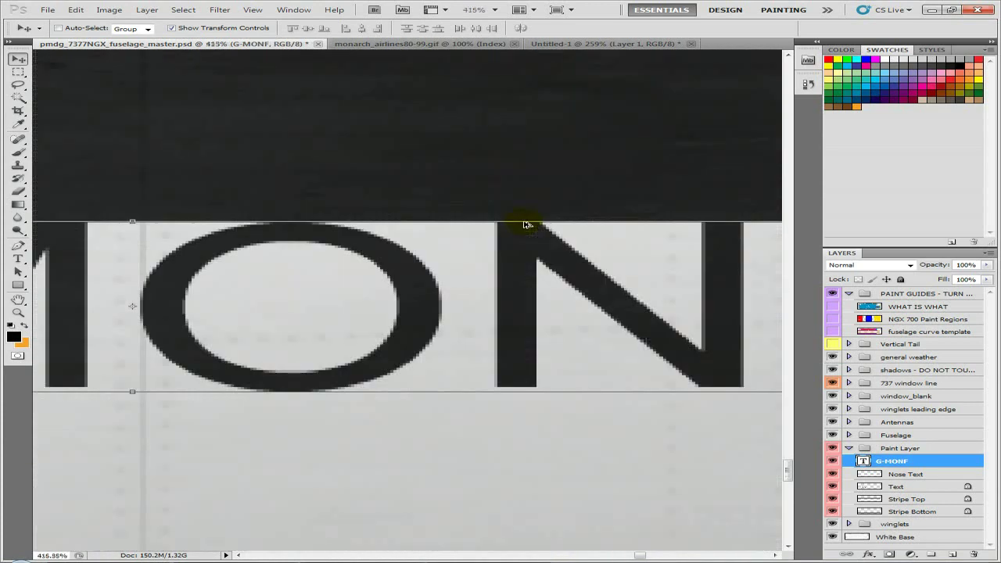
scroll(522, 227, down, 7)
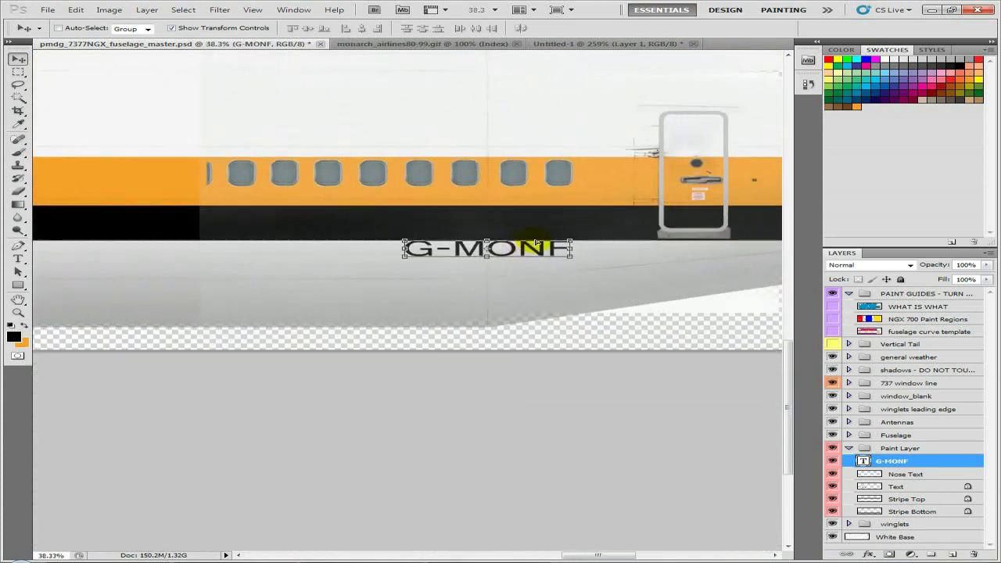
- Nudge the G-MONF text down in larger increments to leave a gap below the black stripe, and compare the spacing with the reference photo
key(shift+Down)
key(shift+Down)
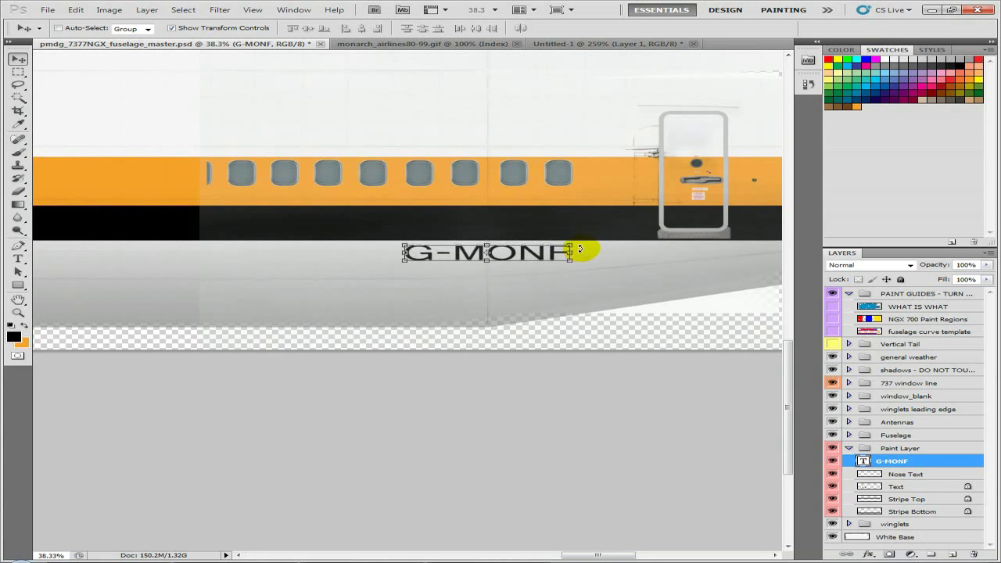
key(shift+Down)
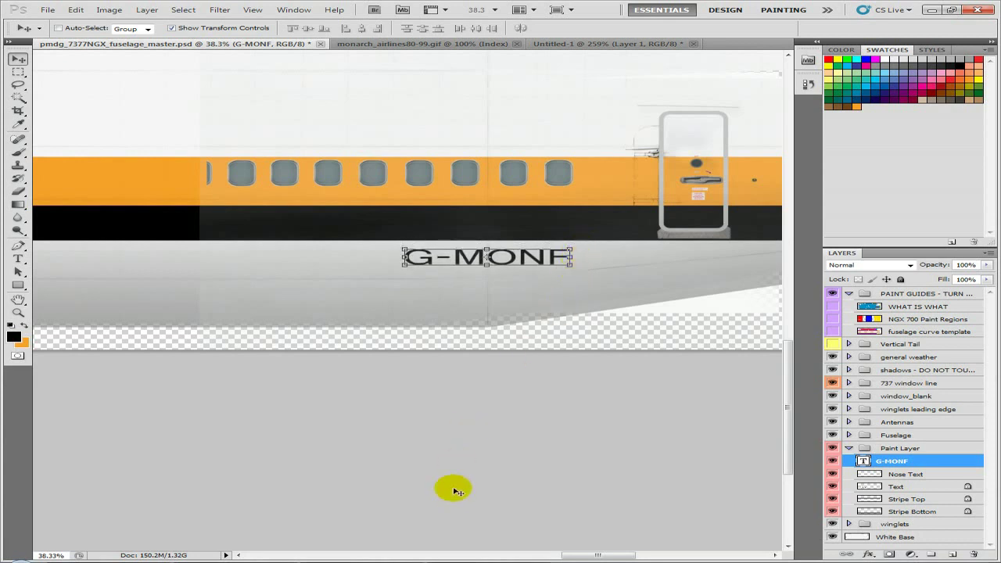
key(shift+Down)
key(alt+Tab)
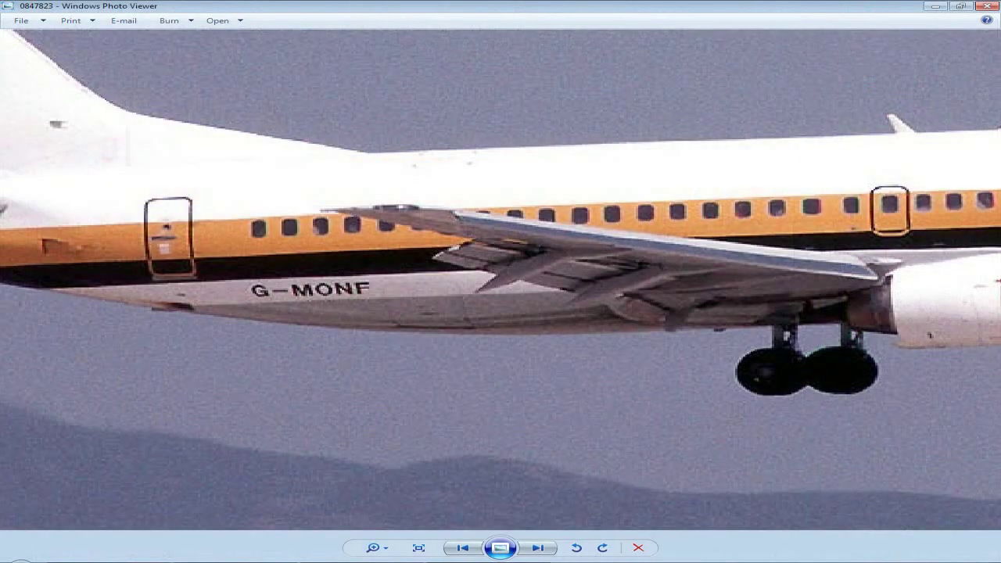
key(alt+Tab)
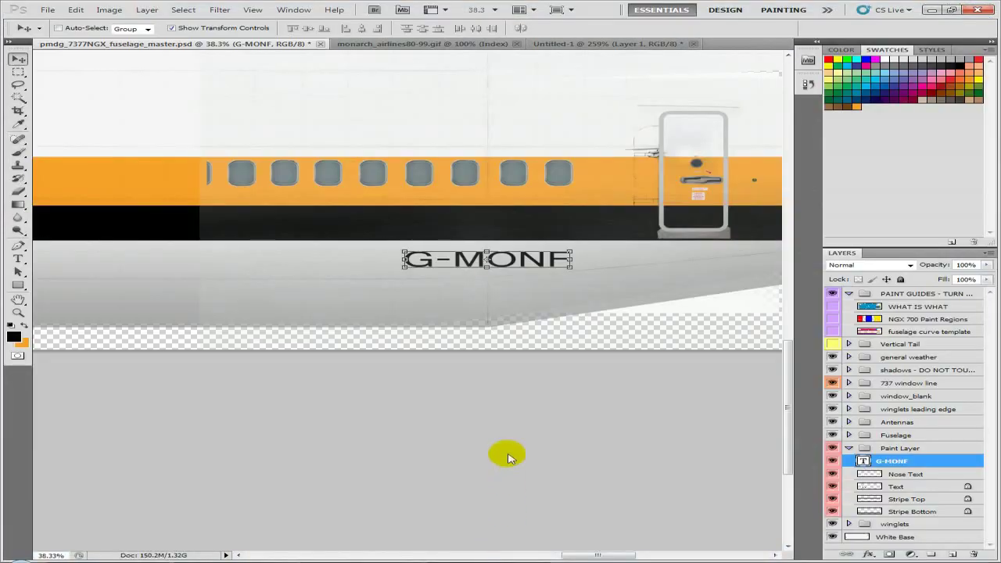
- Duplicate the G-MONF text layer under the default copy name and rotate the copy 180°
right_click(891, 462)
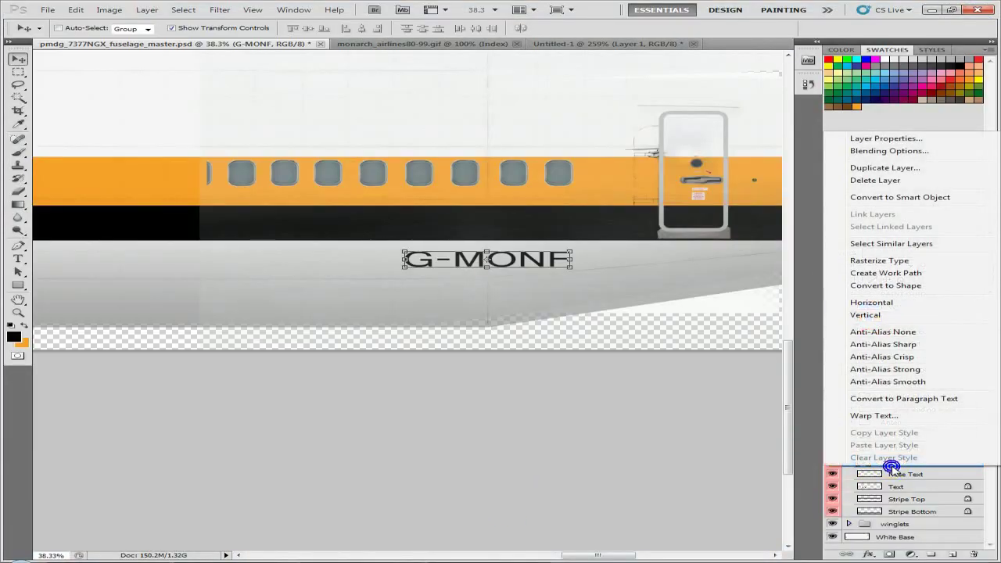
click(884, 165)
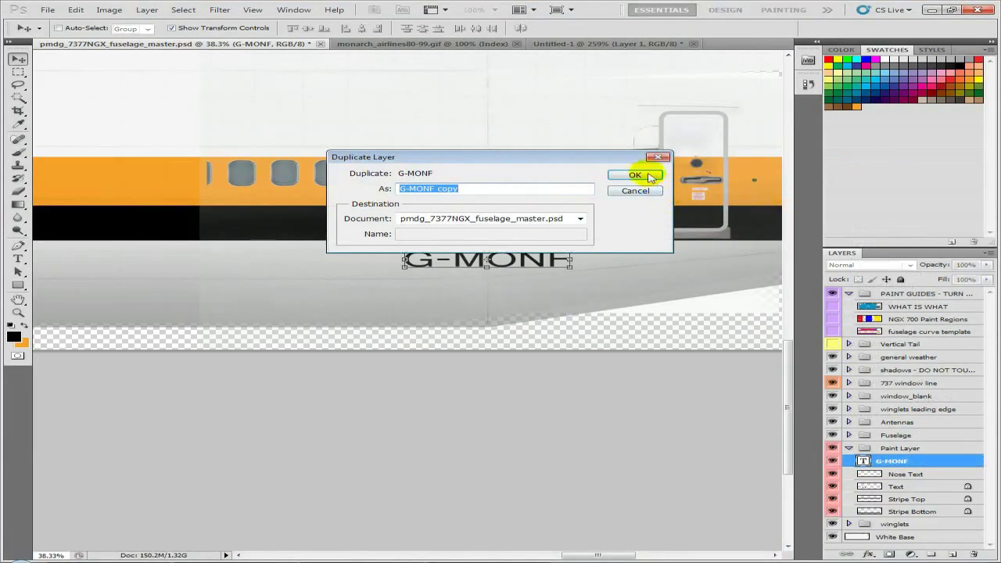
click(649, 177)
click(77, 10)
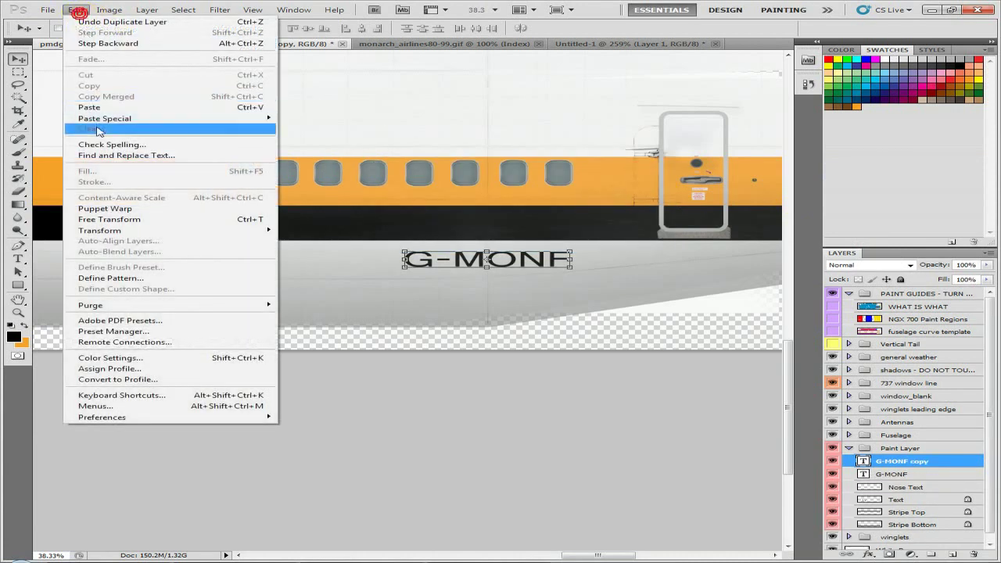
mouse_move(195, 231)
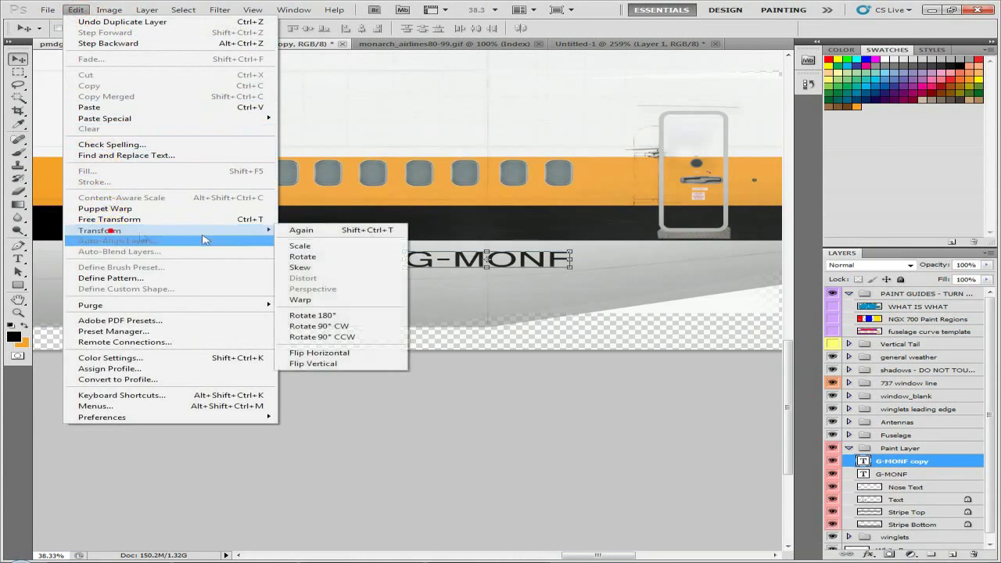
click(334, 317)
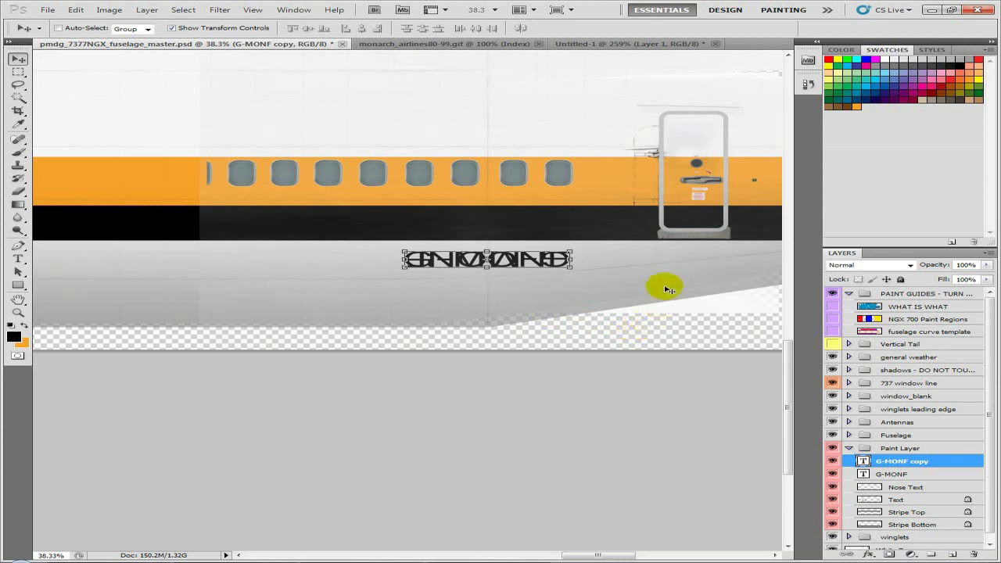
- Move the rotated G-MONF copy to the opposite fuselage side and align its letters with the outer edge of the black stripe
drag(540, 265, 528, 110)
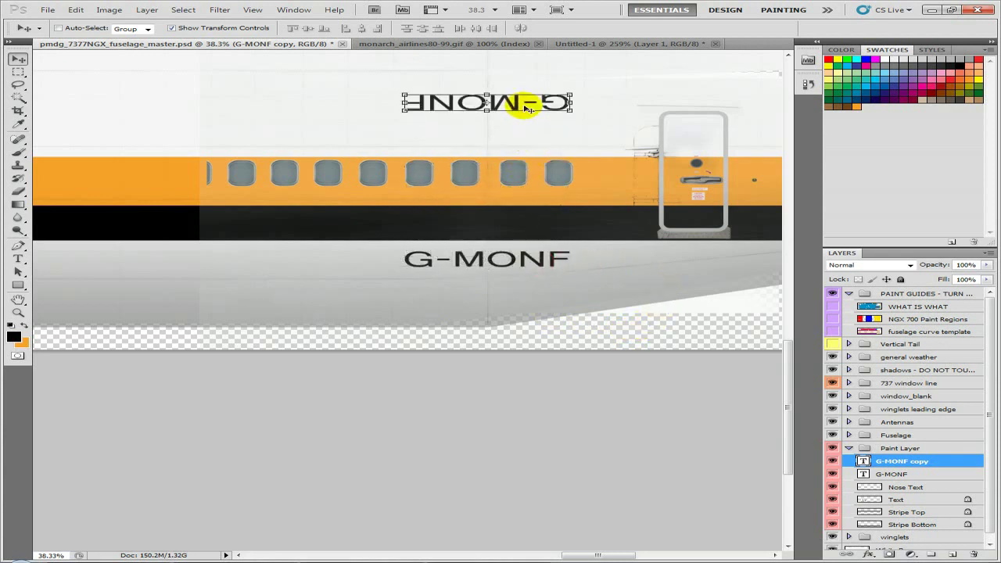
drag(530, 72, 535, 195)
scroll(558, 196, up, 10)
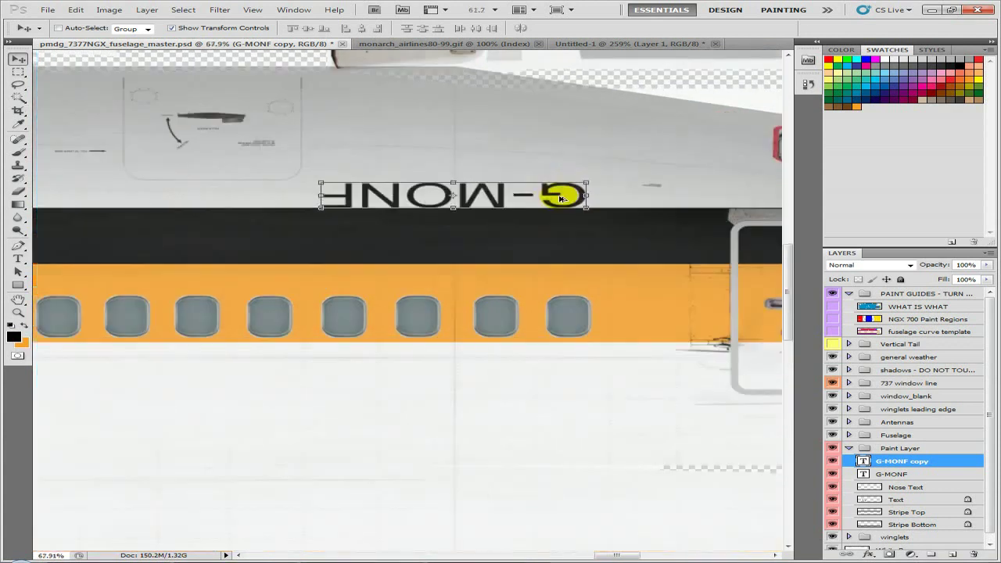
scroll(396, 205, up, 6)
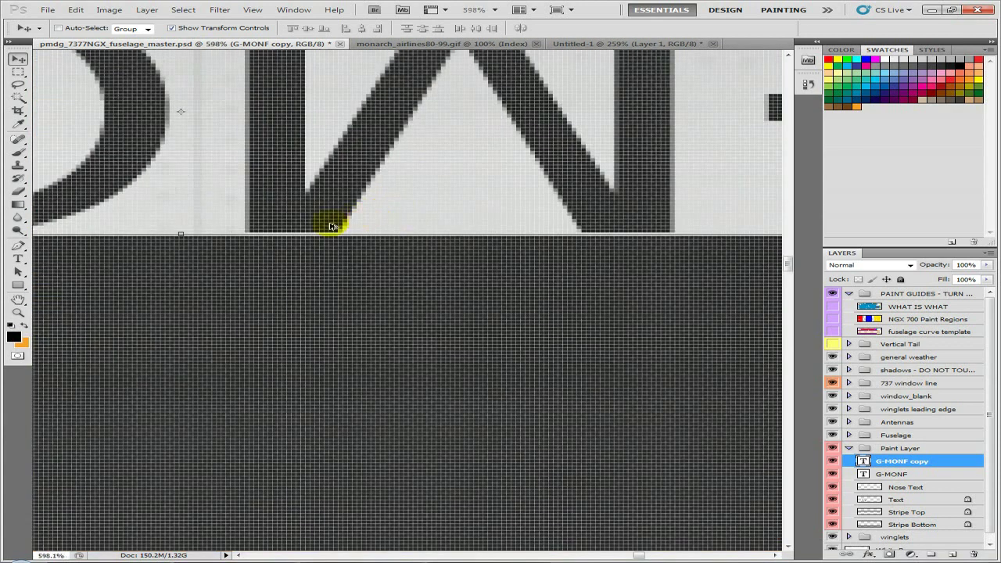
key(Down)
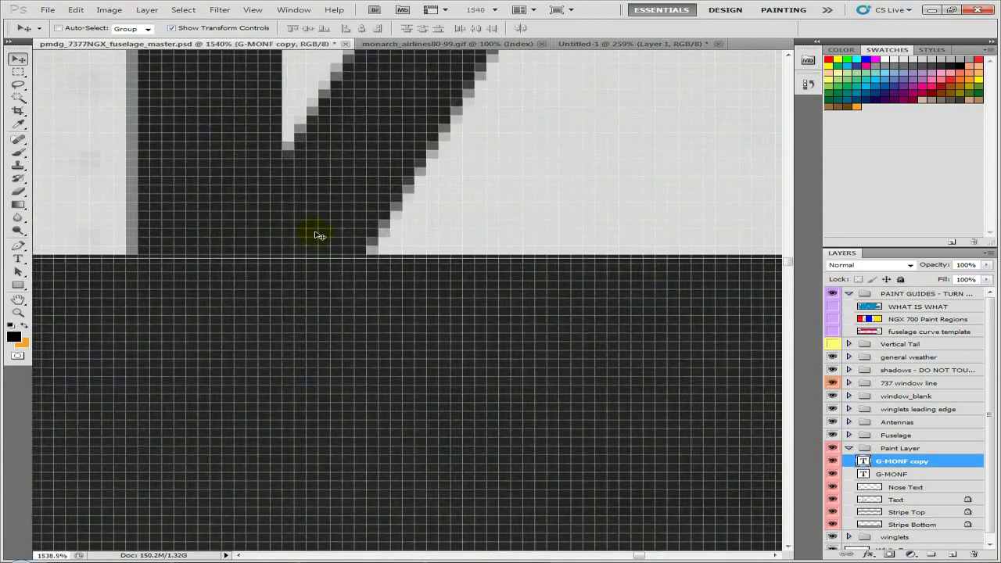
scroll(320, 239, down, 12)
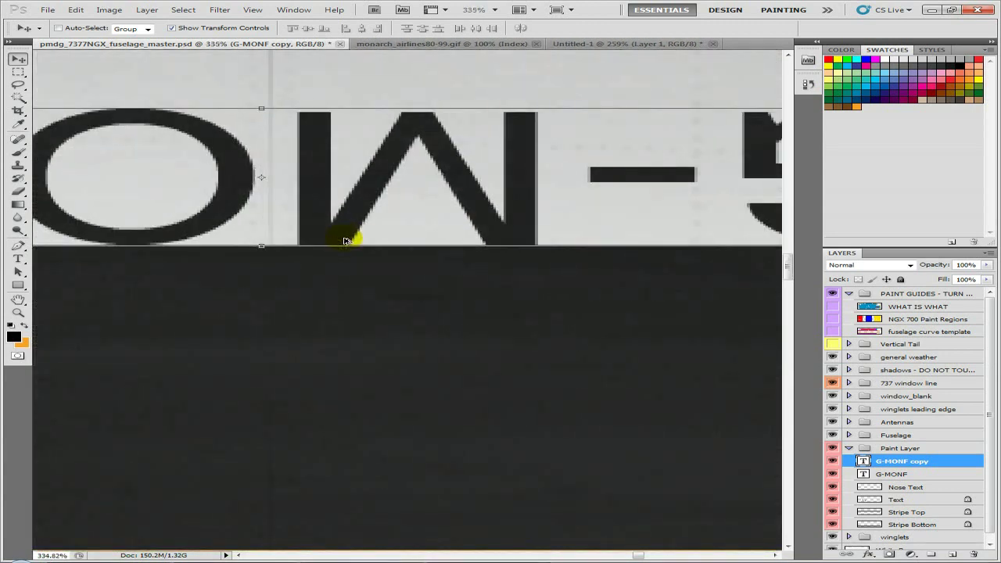
- Nudge the rotated G-MONF copy up from the black stripe to leave a gap like the one on the other side
scroll(349, 245, down, 2)
key(Up)
key(Up)
key(Up)
key(Up)
key(Up)
key(Up)
key(Up)
key(Up)
key(Up)
key(Up)
key(Up)
key(Up)
key(Up)
key(Up)
key(Up)
key(Up)
key(Up)
key(Up)
key(Up)
key(Up)
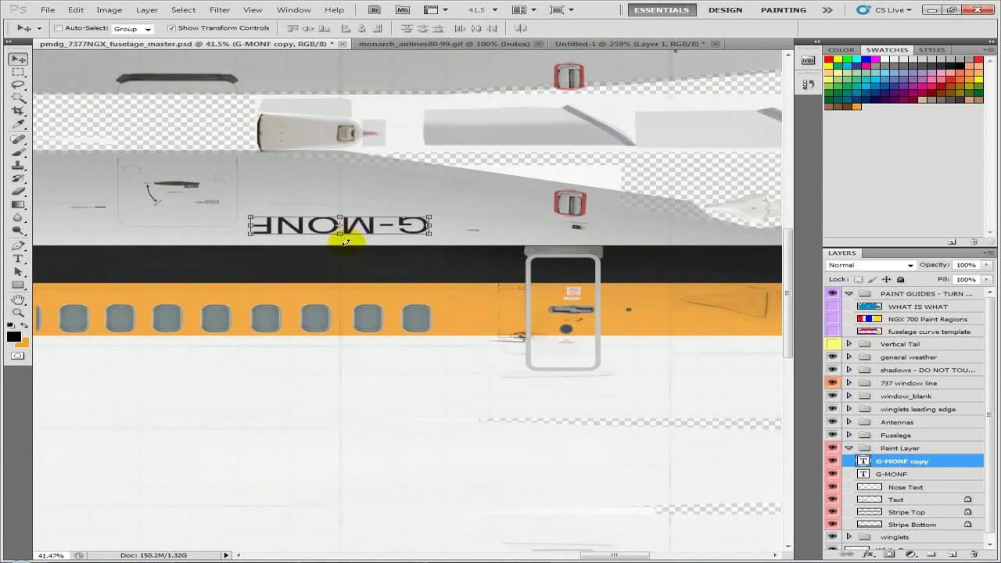
- Merge the two registration text layers into a single layer and name it G-MONF
scroll(345, 243, down, 4)
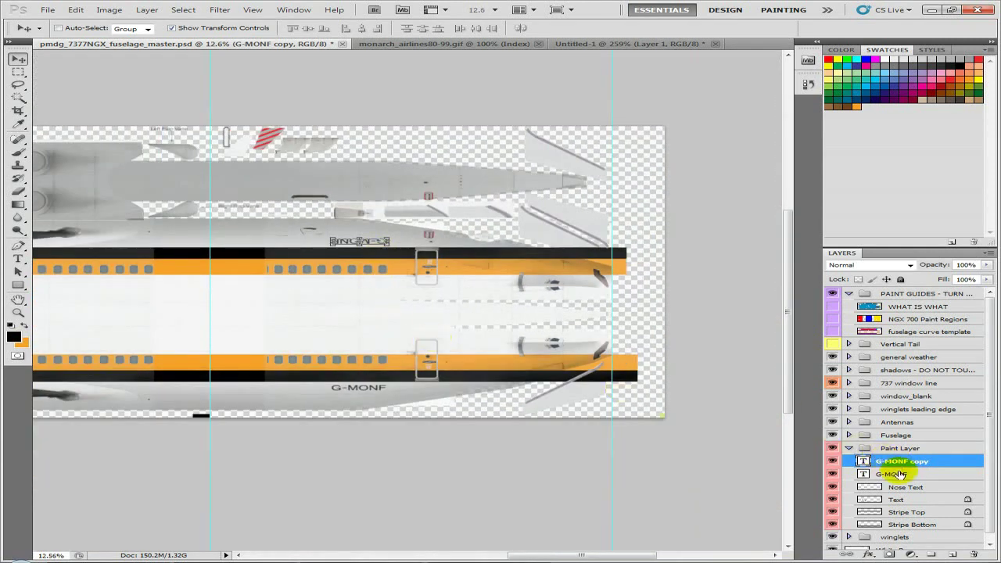
shift+click(899, 474)
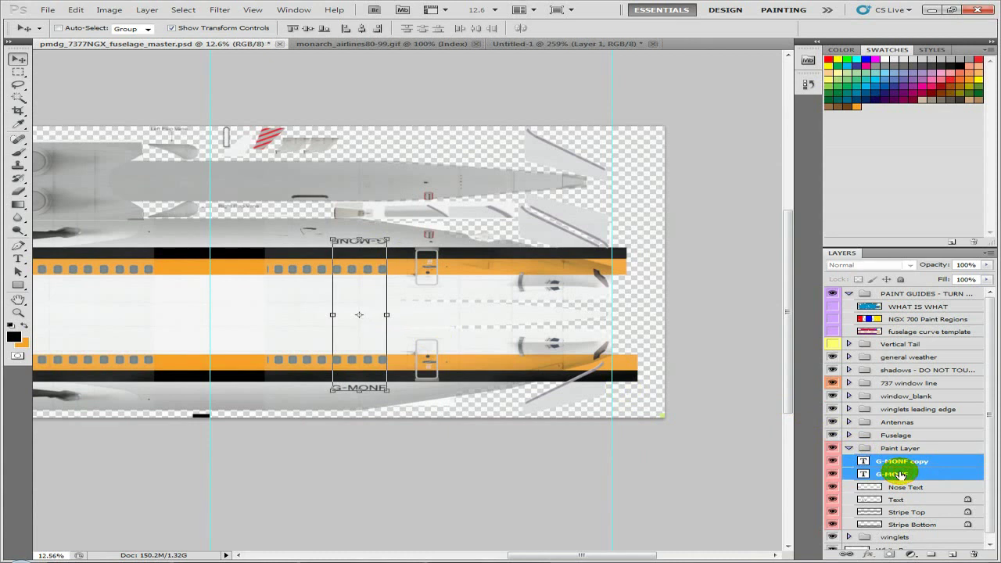
key(ctrl+e)
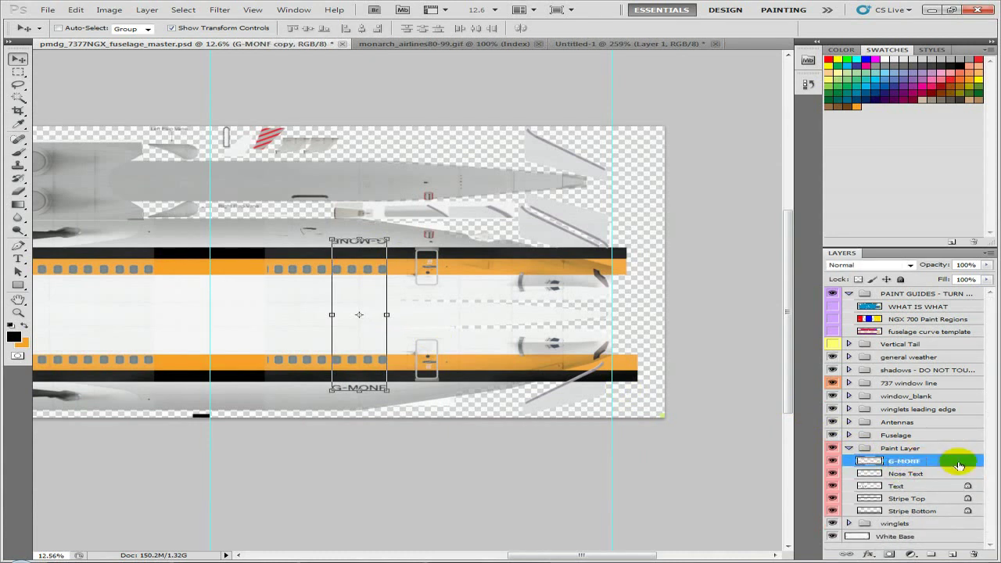
key(Return)
drag(196, 314, 708, 324)
drag(304, 317, 274, 296)
drag(480, 318, 288, 308)
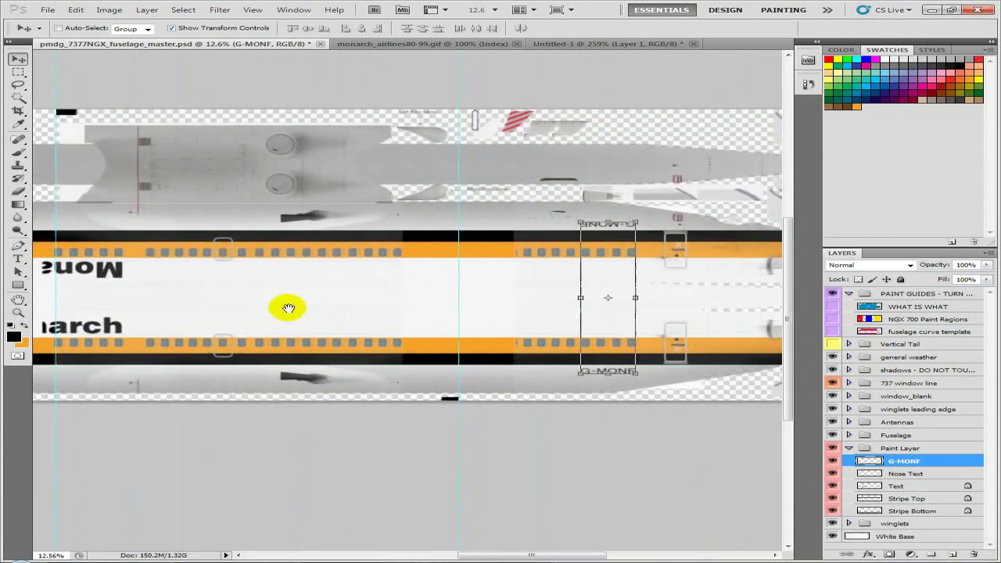
scroll(289, 307, down, 5)
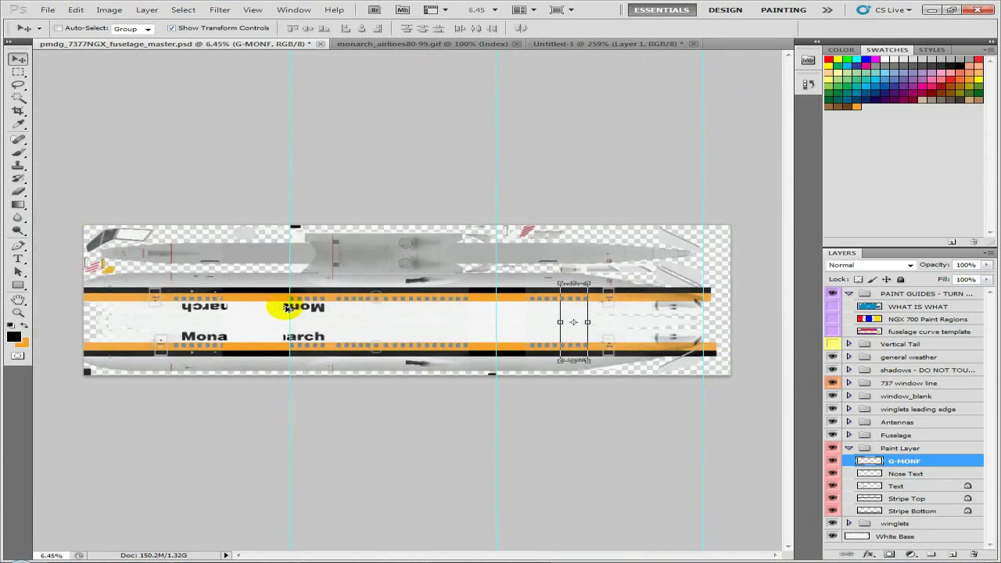
- Lock the transparent pixels of the Nose Text and G-MONF layers
click(18, 71)
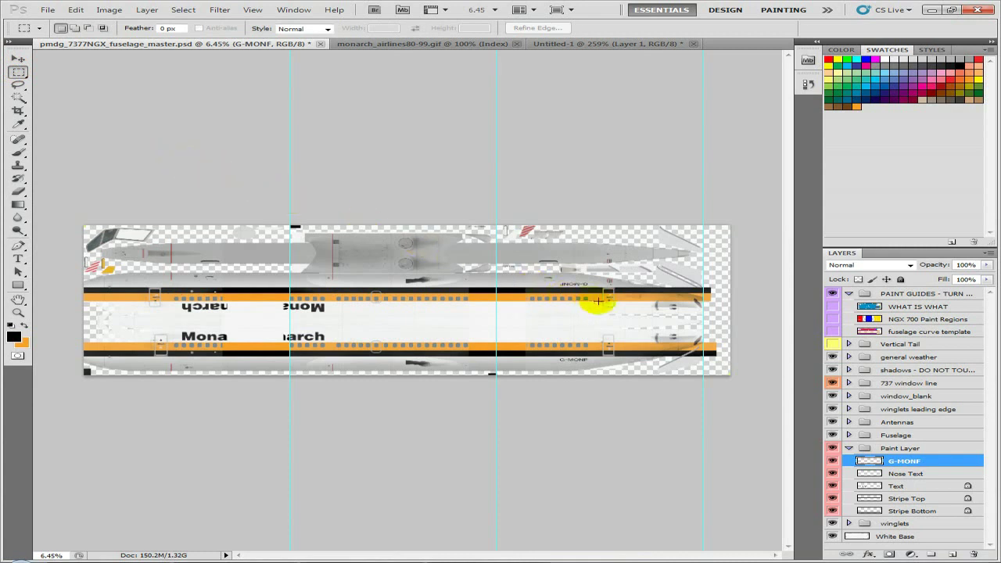
scroll(663, 311, up, 5)
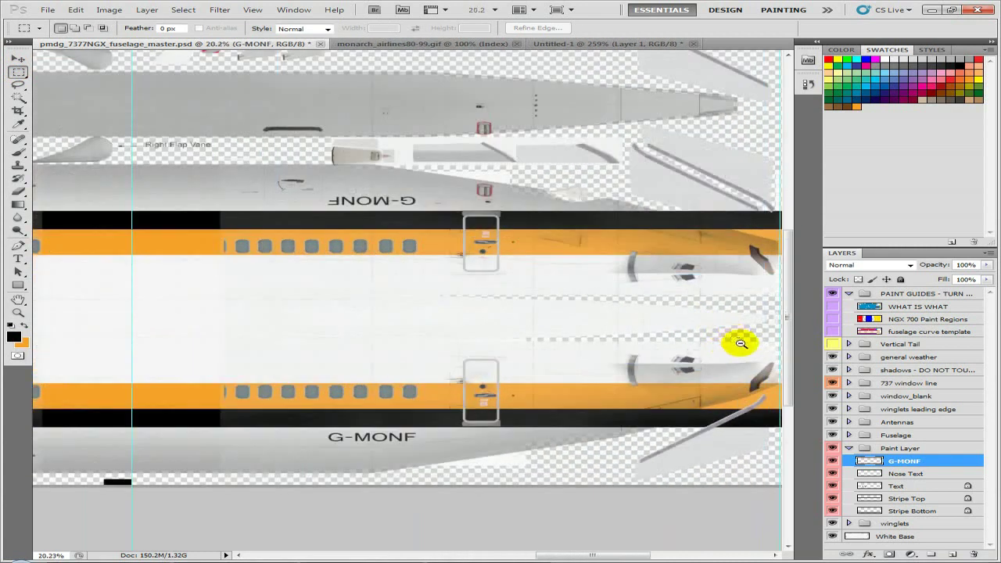
drag(739, 343, 517, 297)
scroll(572, 364, up, 6)
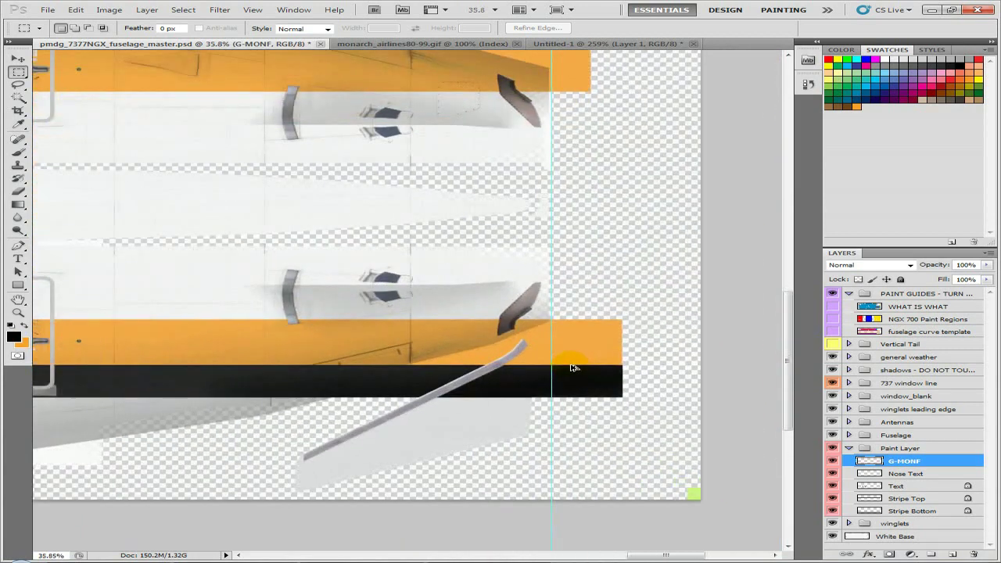
click(910, 473)
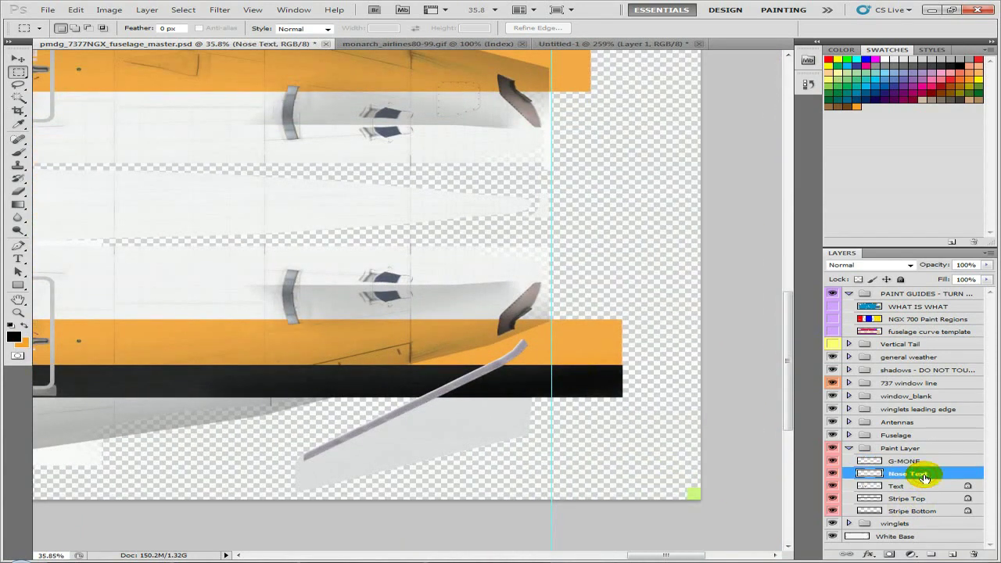
click(927, 461)
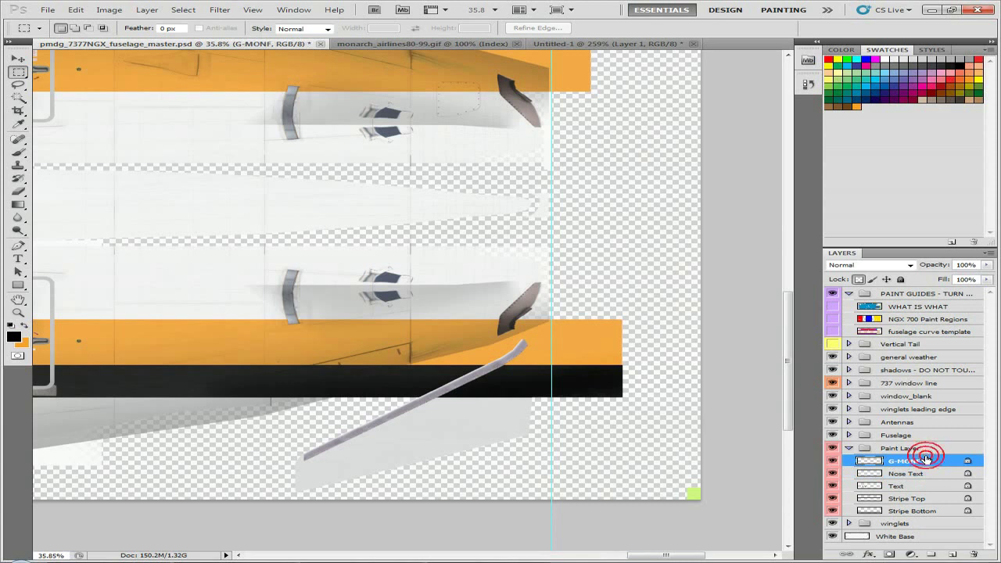
- Unlock the Stripe Top and Stripe Bottom layers and merge them into one layer named Stripes
click(926, 499)
click(926, 511)
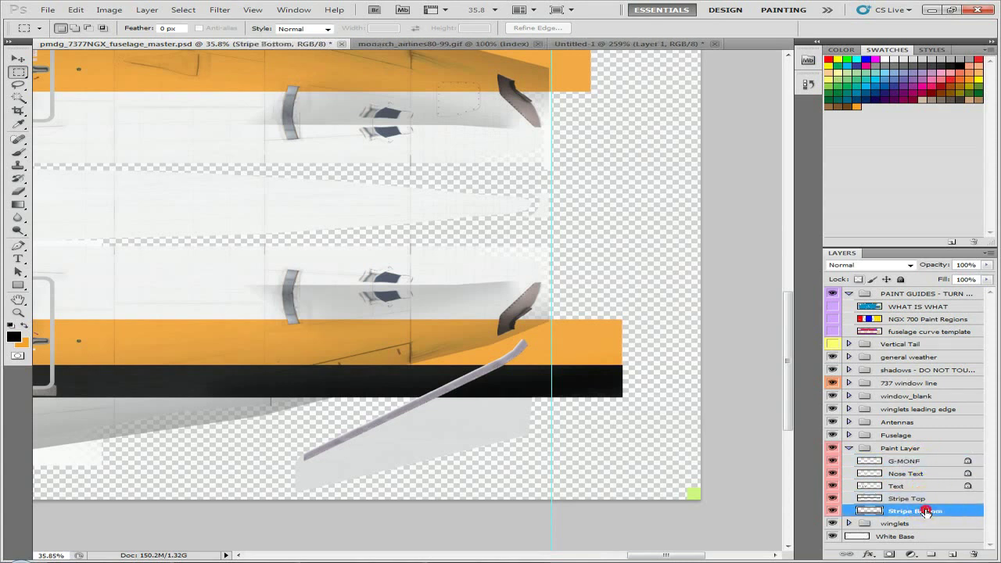
shift+click(926, 501)
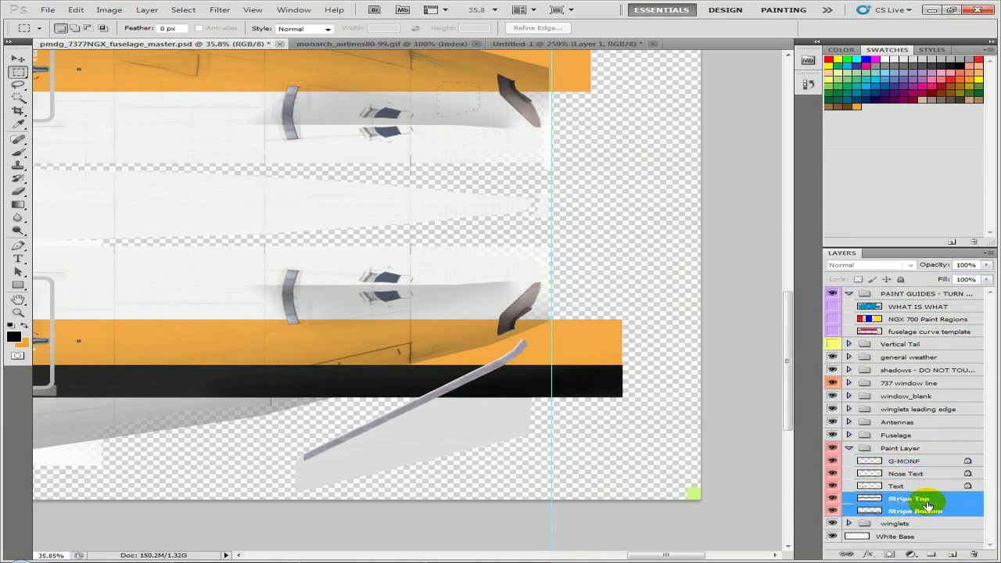
key(ctrl+e)
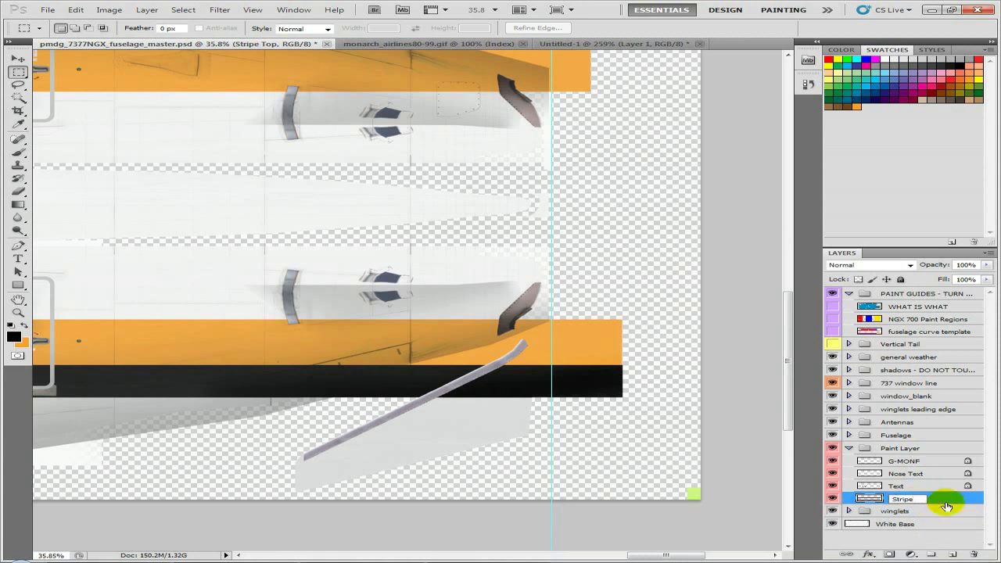
key(Return)
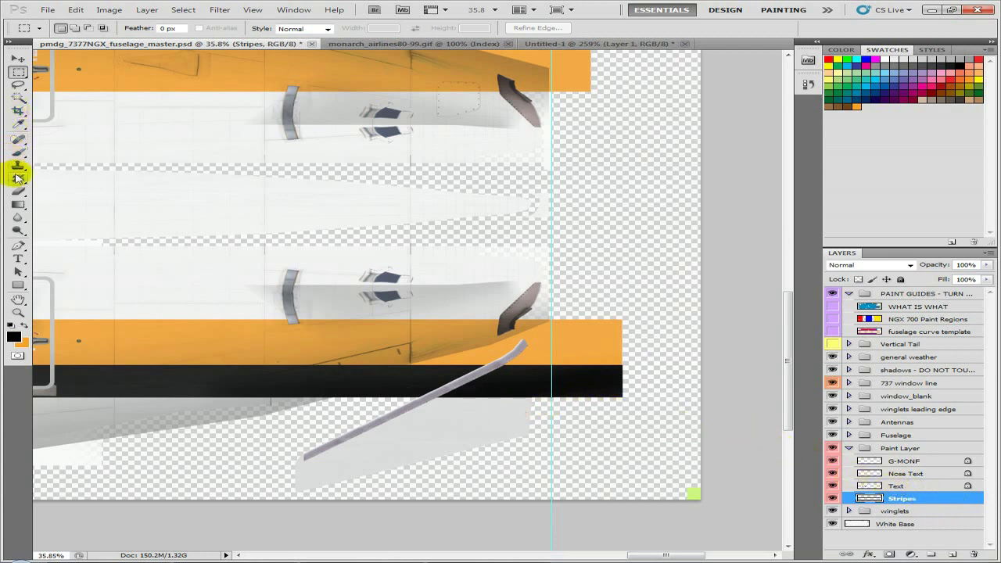
- Erase the stripe overhang past the tail on the lower fuselage side using the Eraser in Brush mode with a 300 px brush
click(19, 196)
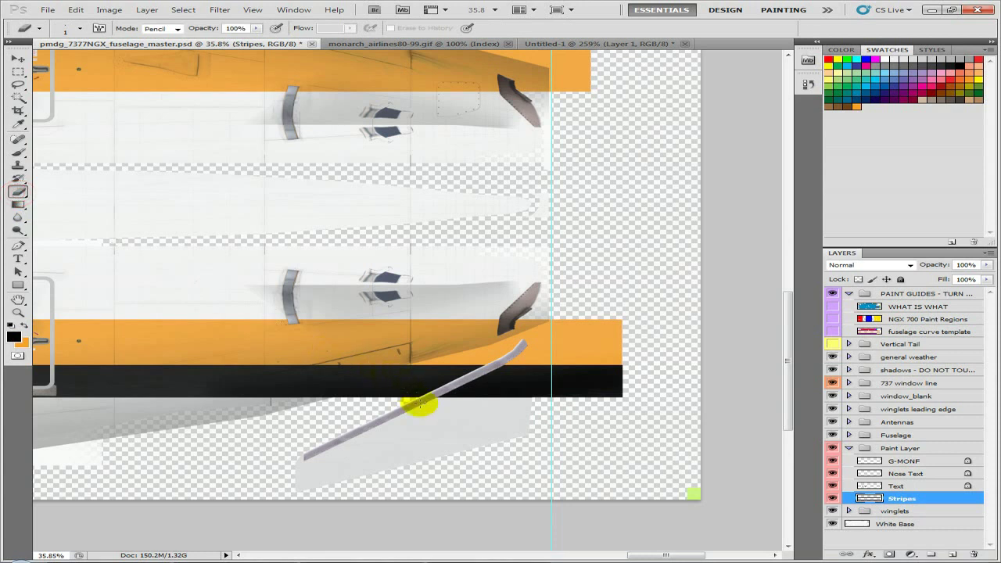
click(176, 30)
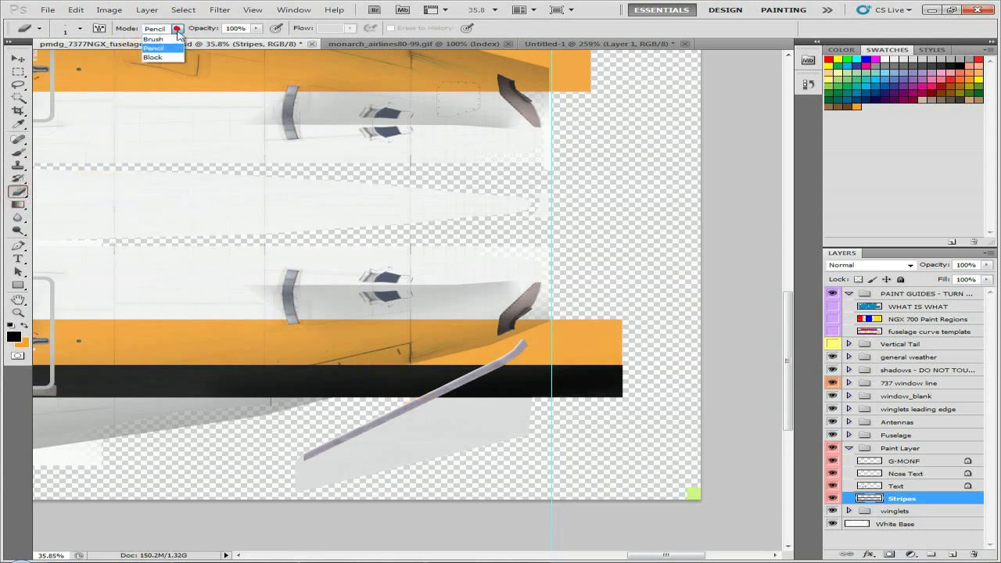
click(171, 40)
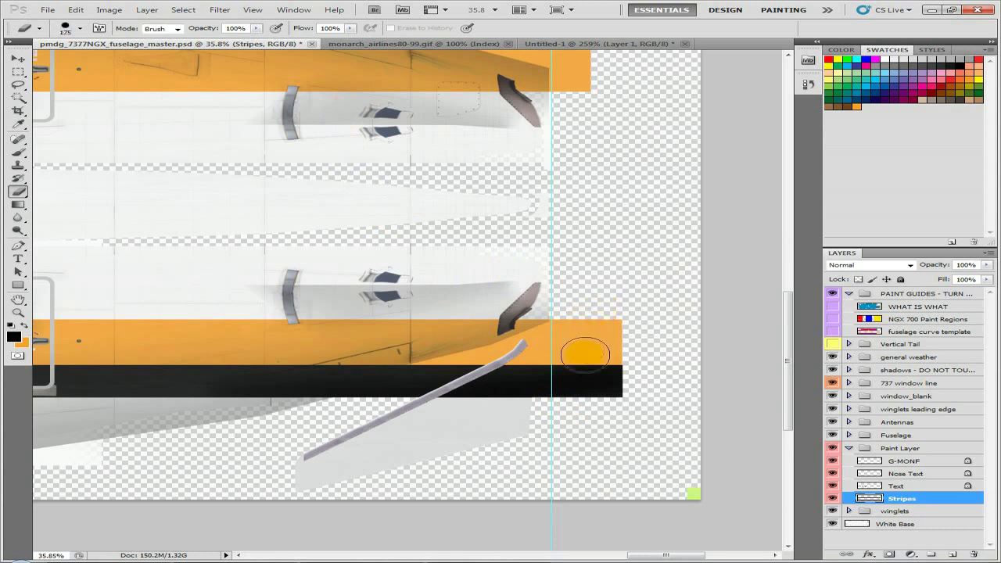
key([)
key([)
mouse_move(598, 403)
mouse_down()
mouse_move(623, 382)
mouse_move(632, 320)
mouse_move(585, 367)
mouse_move(509, 409)
mouse_move(482, 398)
mouse_move(574, 351)
mouse_move(576, 335)
mouse_move(579, 355)
mouse_up()
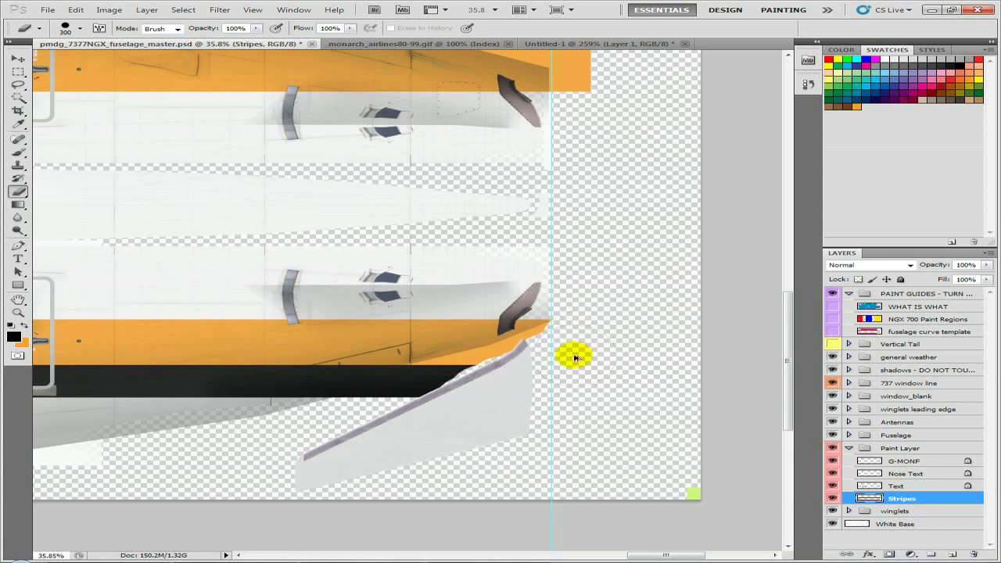
scroll(575, 357, up, 6)
drag(441, 393, 770, 292)
drag(485, 409, 458, 447)
mouse_move(516, 428)
mouse_down()
mouse_move(598, 418)
mouse_move(691, 380)
mouse_move(538, 419)
mouse_move(484, 447)
mouse_up()
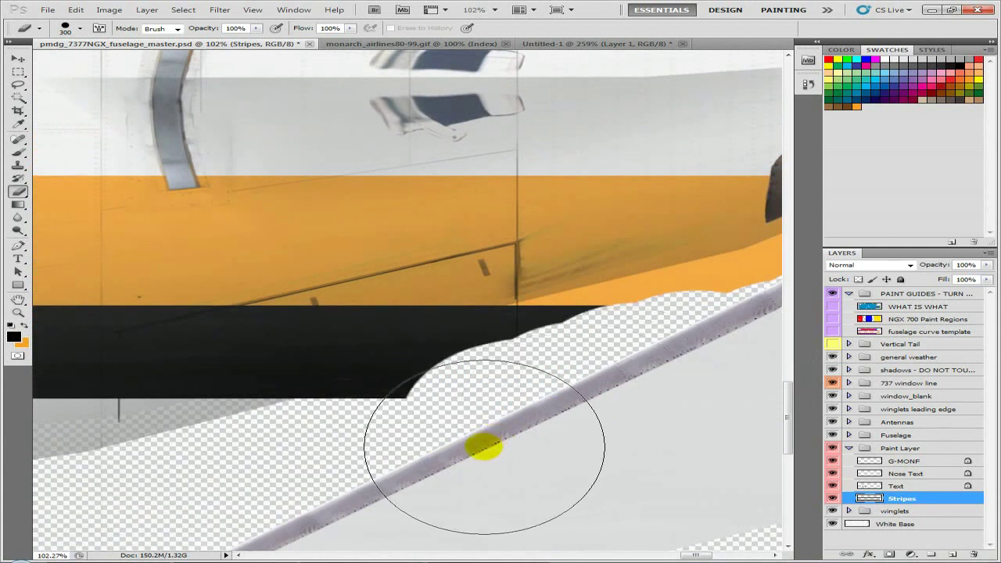
- Reduce the eraser to 45 px and trim more of the black stripe between the lower rear fuselage and the stabilizer
key(bracketleft)
key(bracketleft)
key(bracketleft)
key(bracketleft)
key(bracketleft)
key(bracketleft)
key(bracketleft)
key(bracketleft)
key(bracketleft)
key(bracketleft)
key(bracketleft)
key(bracketleft)
key(bracketleft)
key(bracketleft)
mouse_move(459, 373)
mouse_down()
mouse_move(367, 415)
mouse_move(339, 412)
mouse_up()
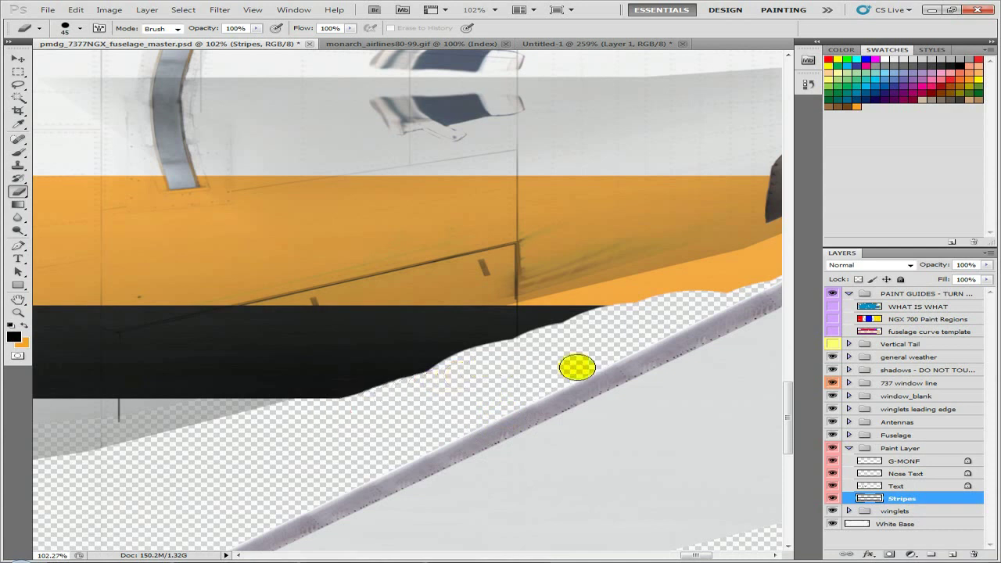
- Lower the Stripes layer's fill to 56% and erase the stripe overhang along the lower side's tail edge
click(986, 279)
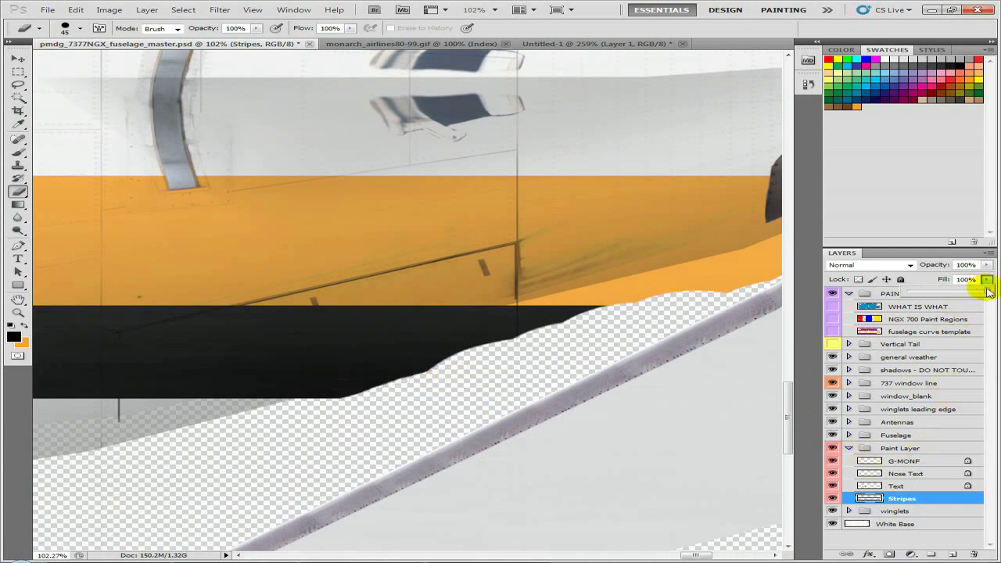
drag(969, 294, 954, 293)
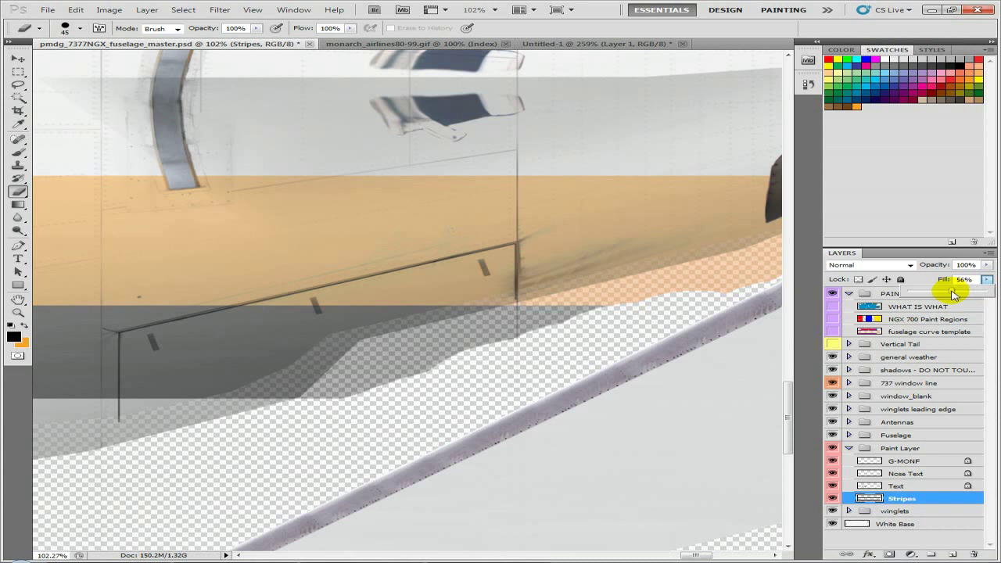
mouse_move(540, 379)
mouse_down()
mouse_move(369, 415)
mouse_move(395, 408)
mouse_up()
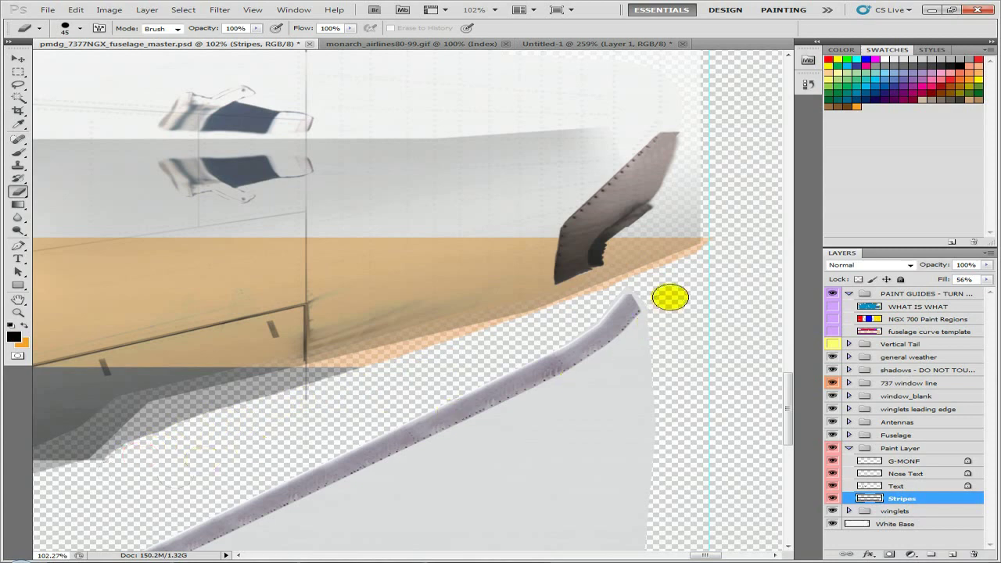
drag(708, 177, 664, 406)
drag(656, 194, 685, 440)
mouse_move(666, 259)
mouse_down()
mouse_move(615, 307)
mouse_move(487, 357)
mouse_up()
- Try to erase the upper side's stripe end past the tail and the overhang between fuselage and stabilizer
mouse_move(602, 422)
mouse_down()
mouse_move(597, 201)
mouse_move(559, 238)
mouse_move(562, 350)
mouse_move(570, 405)
mouse_move(571, 208)
mouse_up()
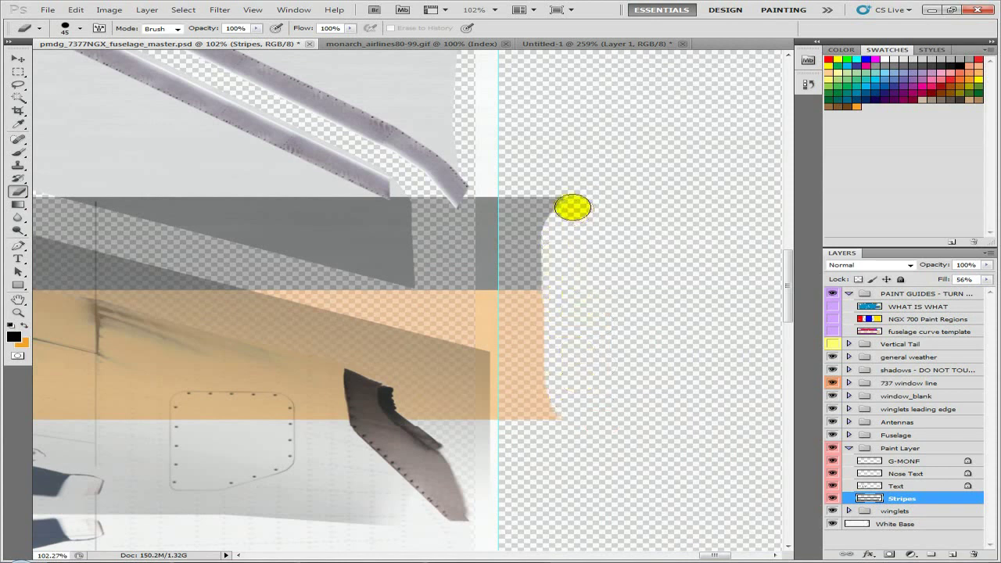
drag(245, 253, 592, 311)
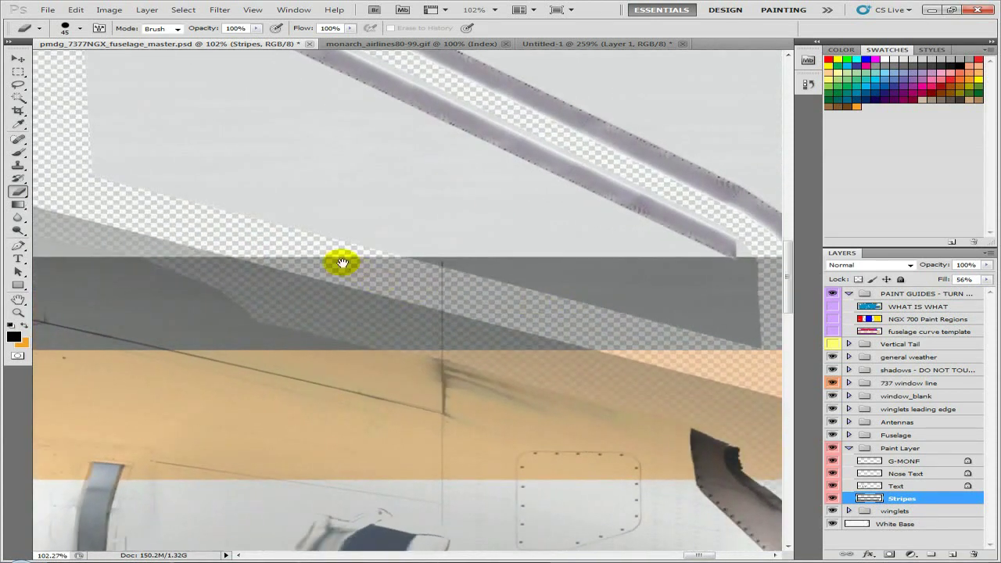
drag(314, 250, 606, 328)
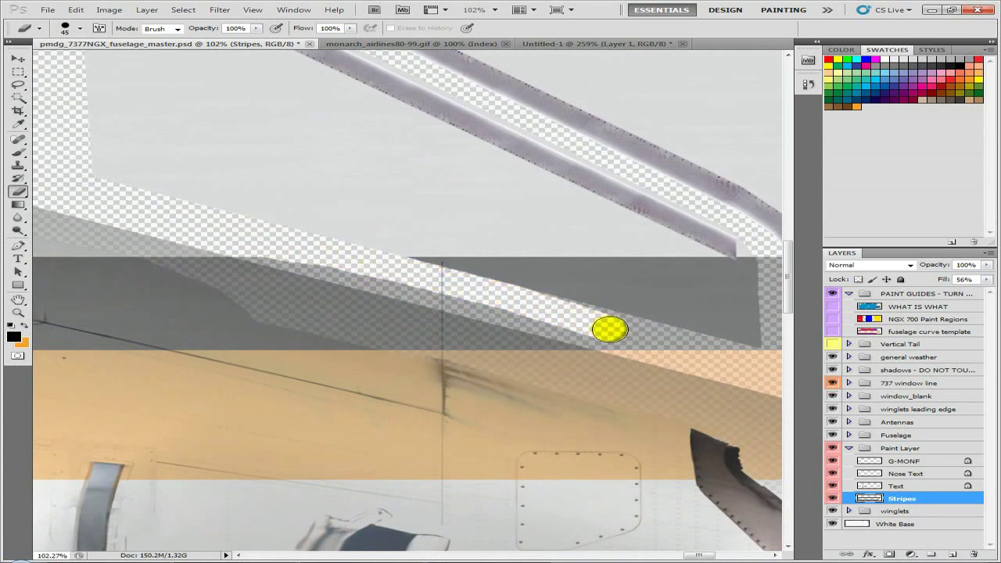
- Trim the lower side's stripes again along the tail outline, leaving a small margin beyond the fuselage edge
scroll(609, 329, down, 8)
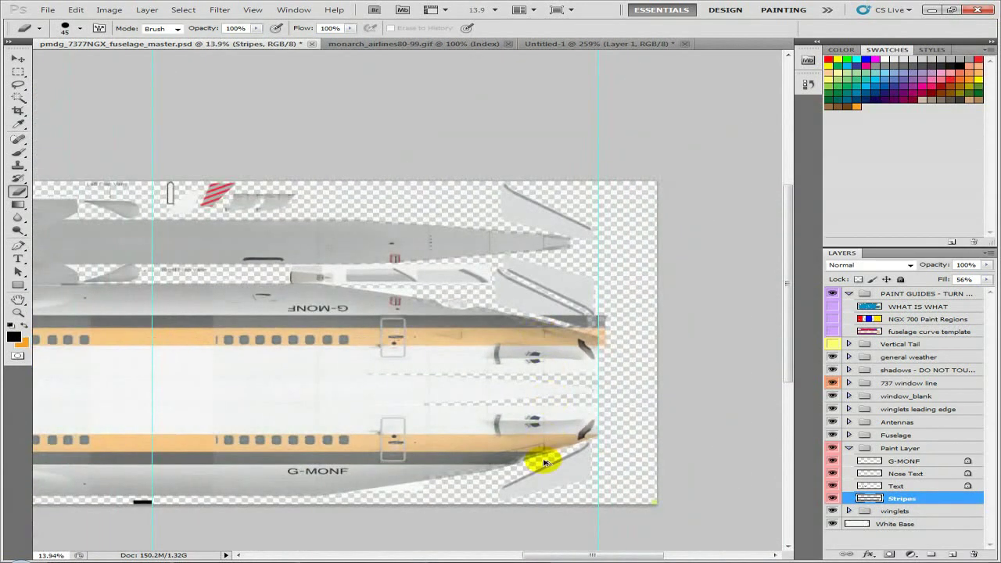
scroll(545, 461, up, 8)
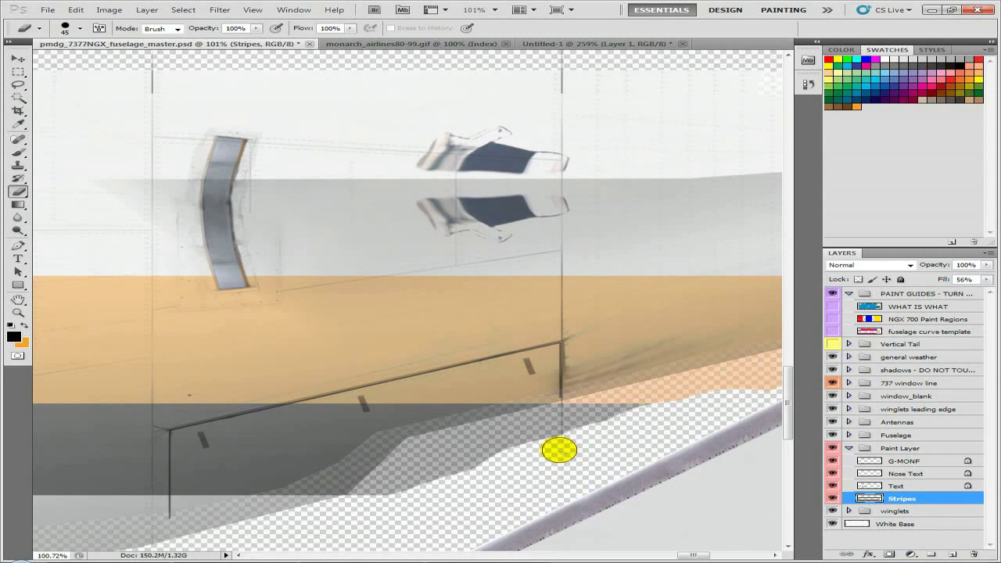
drag(623, 446, 371, 488)
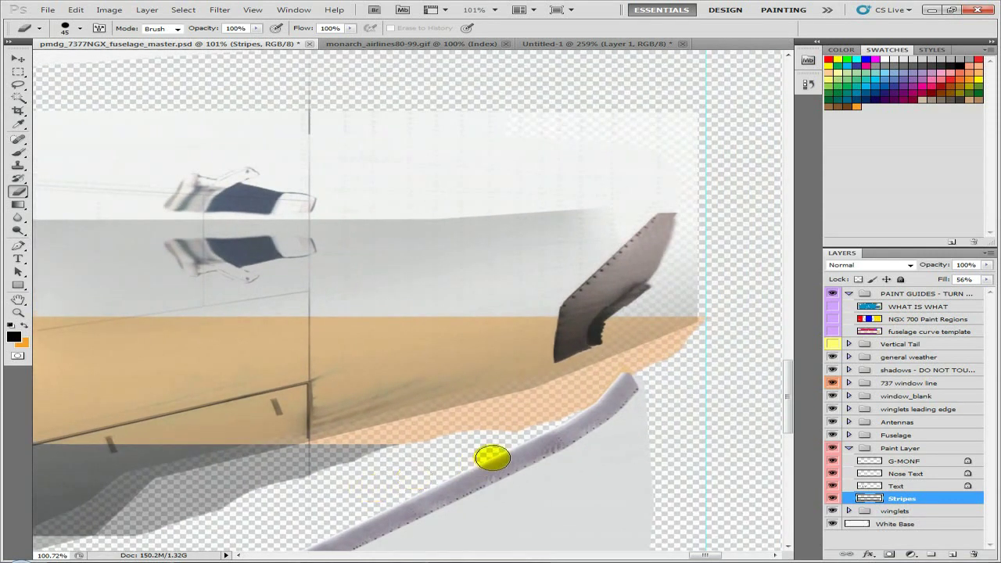
mouse_move(512, 440)
mouse_down()
mouse_move(648, 390)
mouse_move(696, 361)
mouse_up()
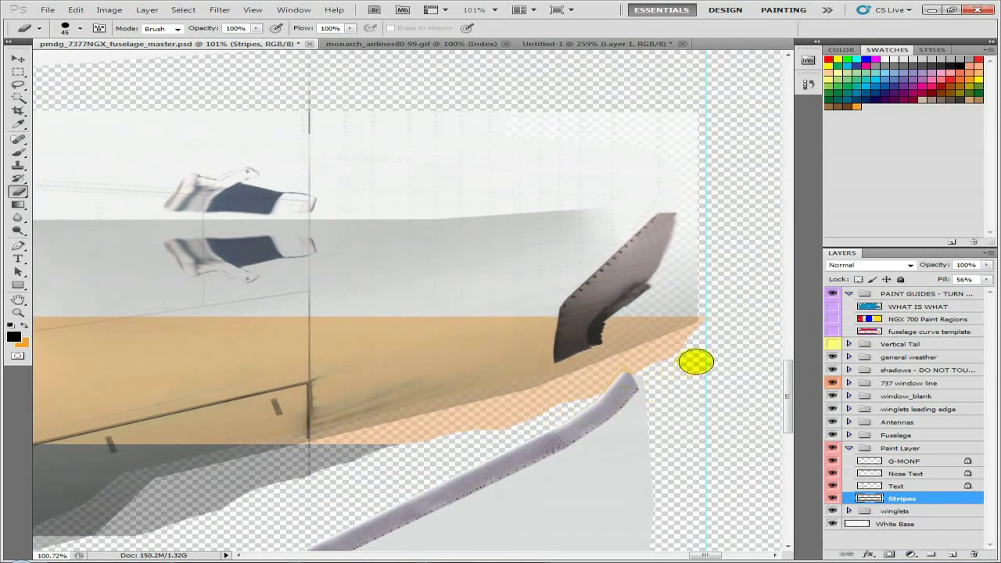
mouse_move(613, 386)
mouse_down()
mouse_move(368, 464)
mouse_move(361, 490)
mouse_up()
drag(491, 428, 582, 405)
drag(496, 419, 341, 469)
- Erase the stripes along the sloping gap between the upper side's rear fuselage and stabilizer, continuing out past the tail
mouse_move(649, 255)
mouse_down()
mouse_move(558, 395)
mouse_move(566, 257)
mouse_move(540, 341)
mouse_move(570, 245)
mouse_move(490, 347)
mouse_up()
drag(198, 229, 396, 276)
drag(212, 248, 254, 255)
mouse_move(330, 276)
mouse_down()
mouse_move(676, 358)
mouse_move(409, 275)
mouse_up()
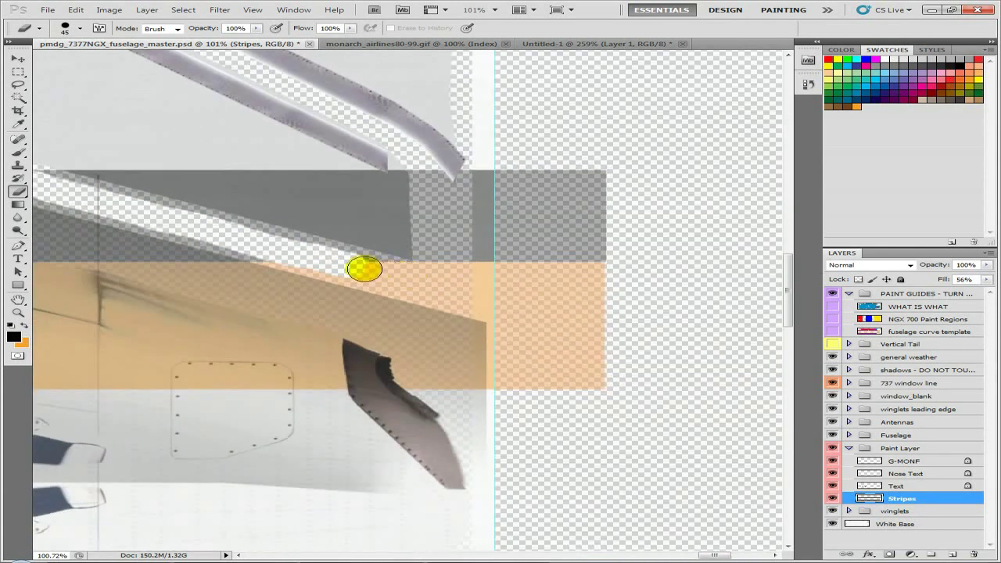
click(331, 259)
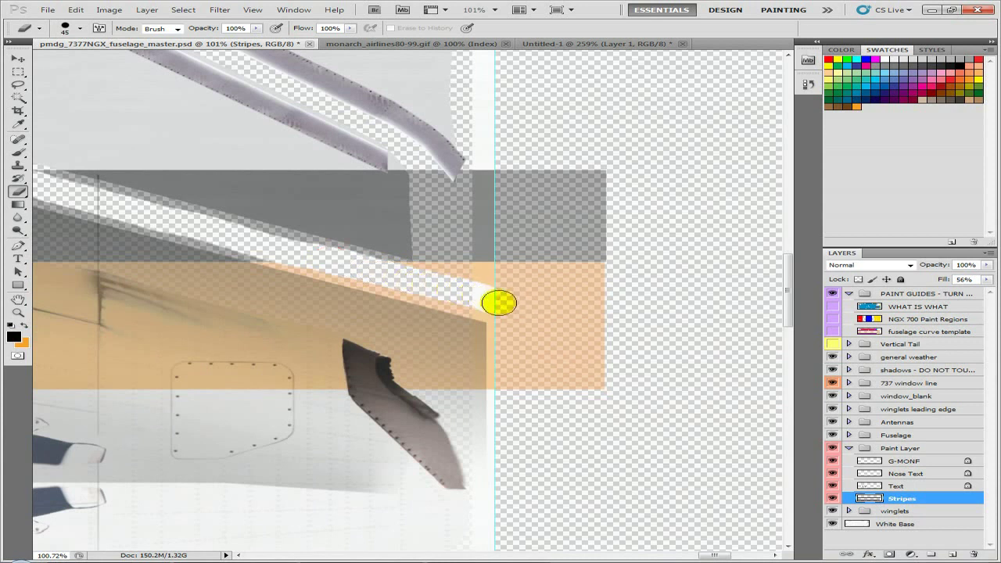
- Erase the upper side's stripe end beyond the tail and over the stabilizer, enlarging the eraser to 300 px
mouse_move(513, 398)
mouse_down()
mouse_move(527, 316)
mouse_move(550, 383)
mouse_move(563, 310)
mouse_move(569, 374)
mouse_move(587, 374)
mouse_move(586, 317)
mouse_move(596, 376)
mouse_move(604, 174)
mouse_move(481, 172)
mouse_up()
key(])
key(])
key(])
key(])
key(])
key(])
key(])
key(])
key(])
key(])
key(])
key(])
key(])
key(])
key(])
key(])
key(])
key(])
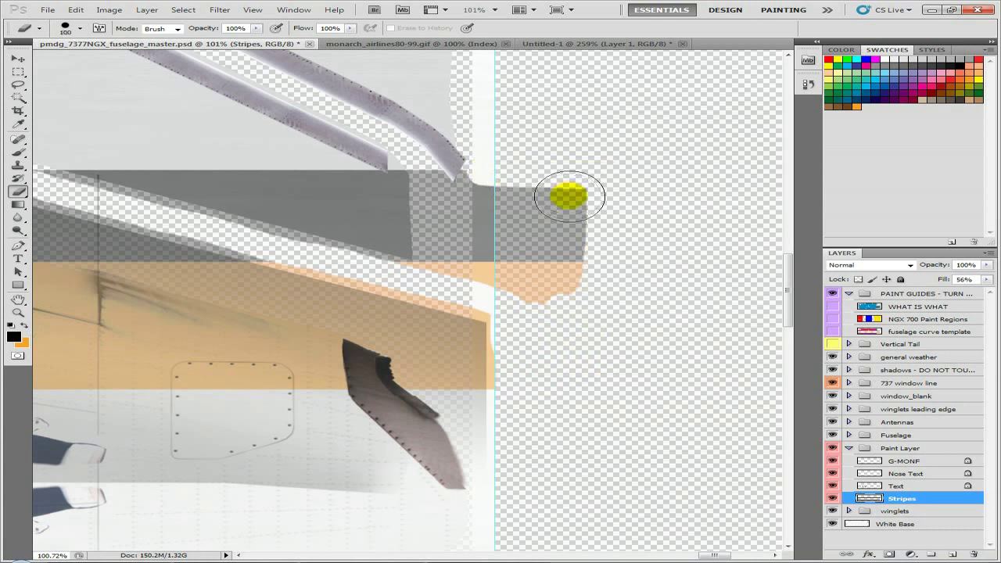
key([)
key([)
key([)
key([)
mouse_move(579, 182)
mouse_down()
mouse_move(550, 221)
mouse_move(476, 210)
mouse_move(306, 161)
mouse_move(212, 117)
mouse_move(425, 196)
mouse_up()
key(space)
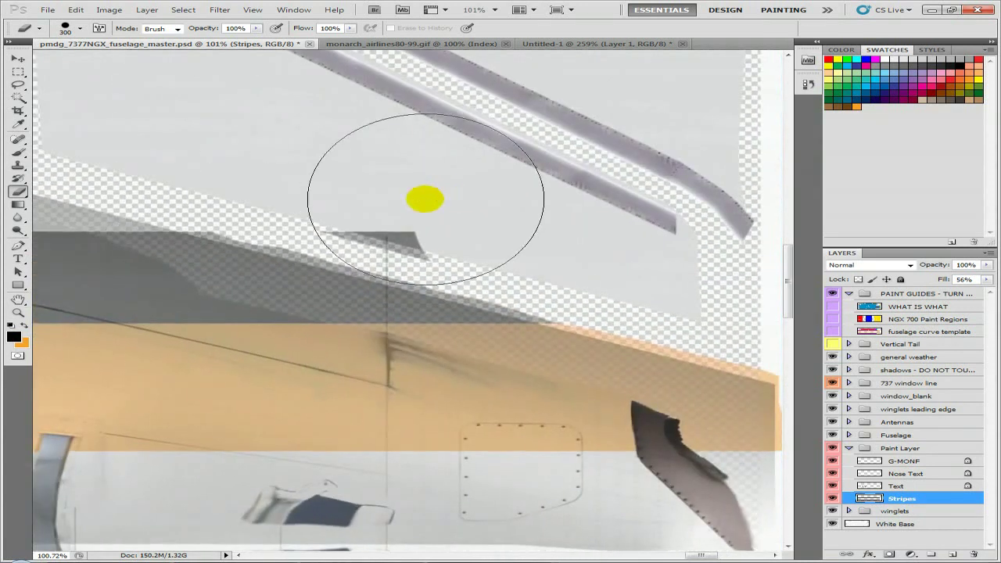
- Erase the leftover black patch on the upper stabilizer with a 150 px brush and restore the Stripes layer's fill to 100%
key(bracketleft)
key(bracketleft)
key(bracketleft)
scroll(462, 195, down, 5)
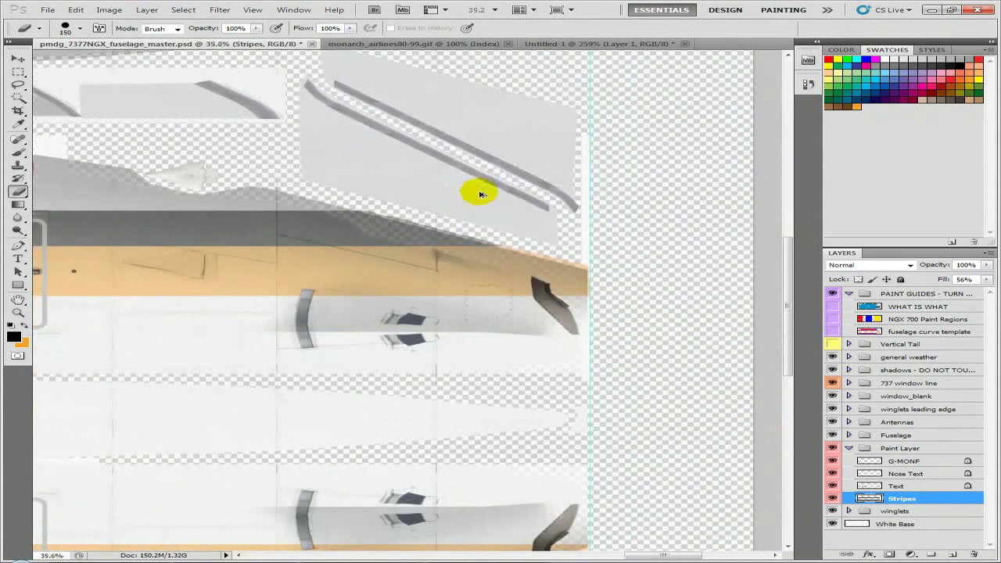
scroll(479, 194, down, 4)
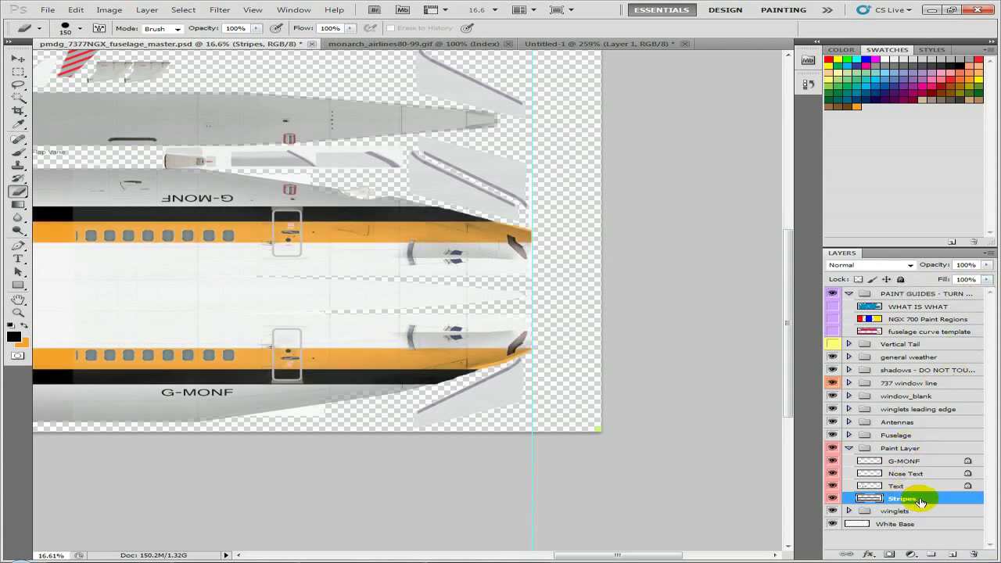
- Lock the transparent pixels of the Stripes layer
drag(326, 279, 226, 364)
drag(528, 367, 227, 359)
drag(465, 366, 259, 373)
drag(456, 369, 274, 361)
- Compare the stripes and registration in the Windows Photo Viewer reference photo with the whole fuselage texture in Photoshop
click(476, 559)
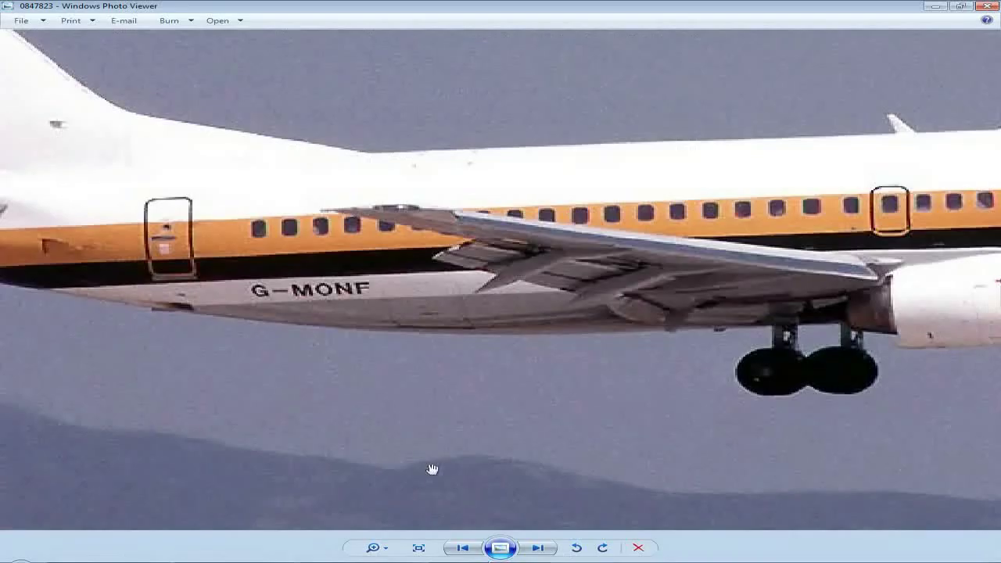
scroll(386, 339, down, 3)
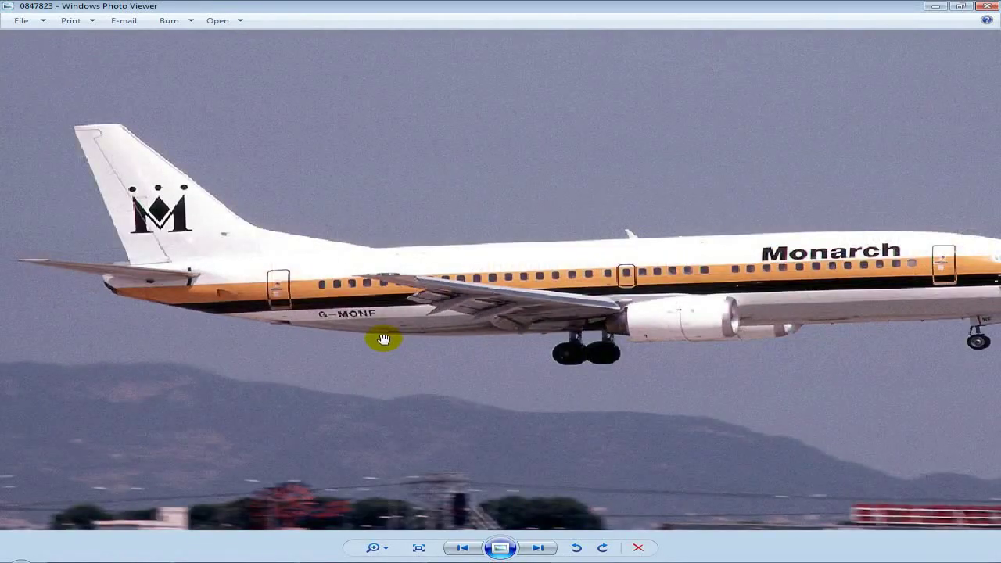
drag(647, 315, 526, 309)
drag(355, 302, 443, 304)
key(alt+Tab)
drag(293, 352, 434, 351)
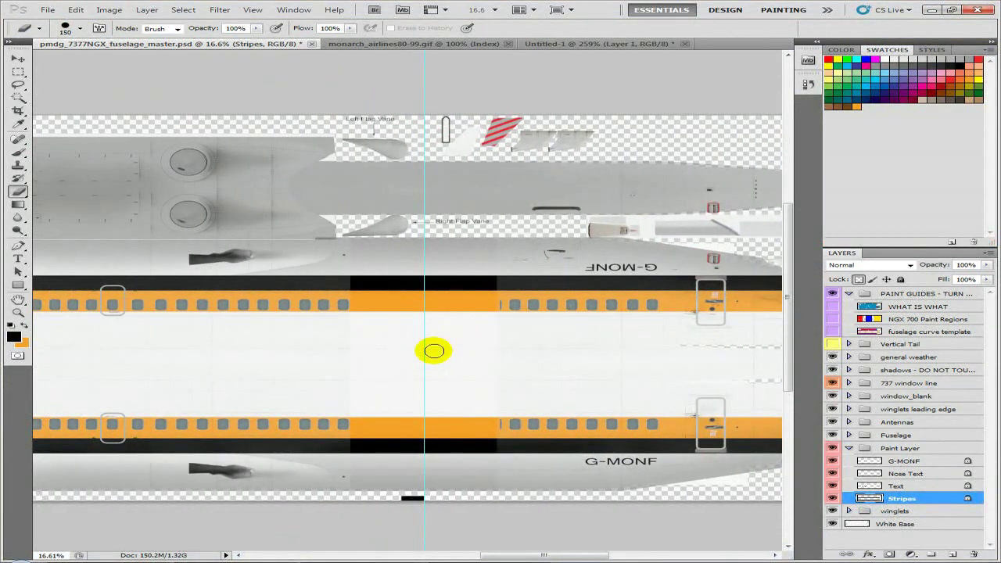
scroll(437, 354, down, 3)
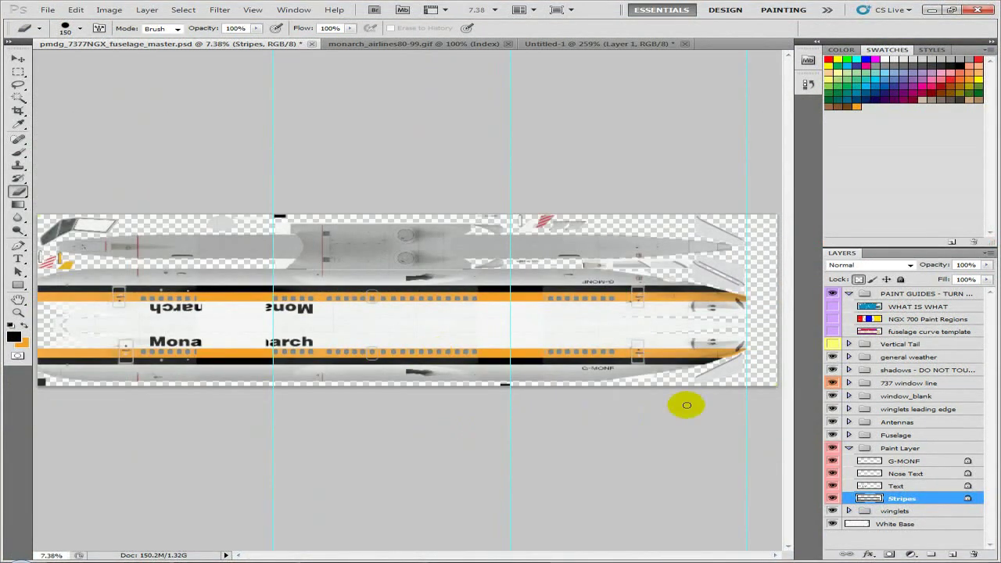
- Show the Vertical Tail group, expand its layers, collapse the Paint Layer group and select the tail's Paint Here layer
click(849, 344)
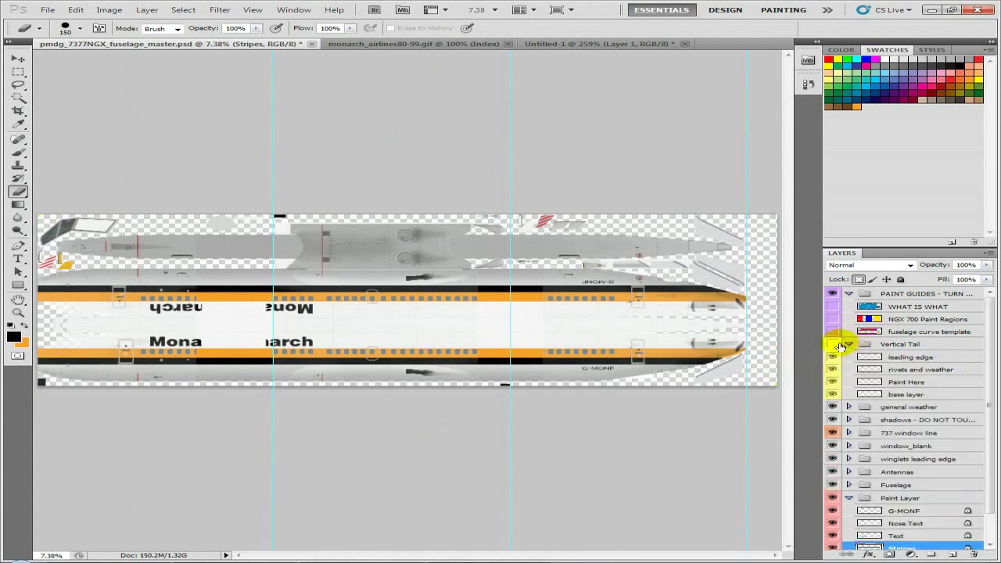
click(833, 344)
click(850, 498)
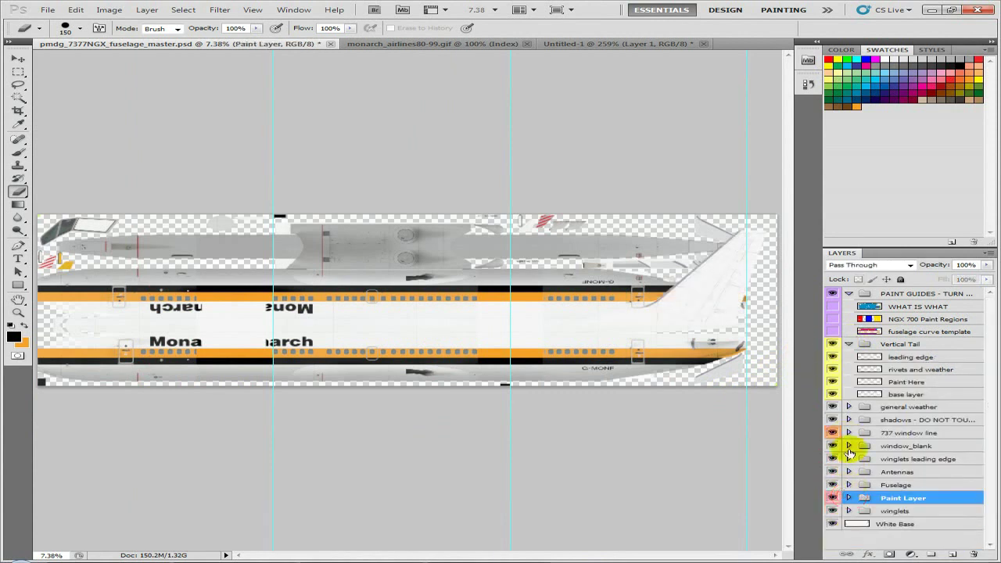
click(900, 382)
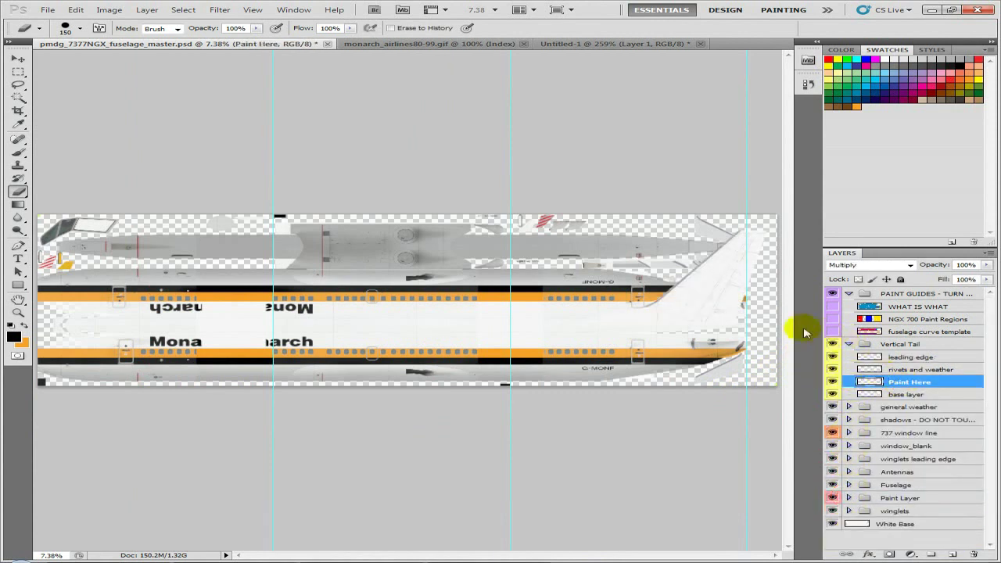
scroll(758, 317, up, 3)
scroll(762, 305, up, 3)
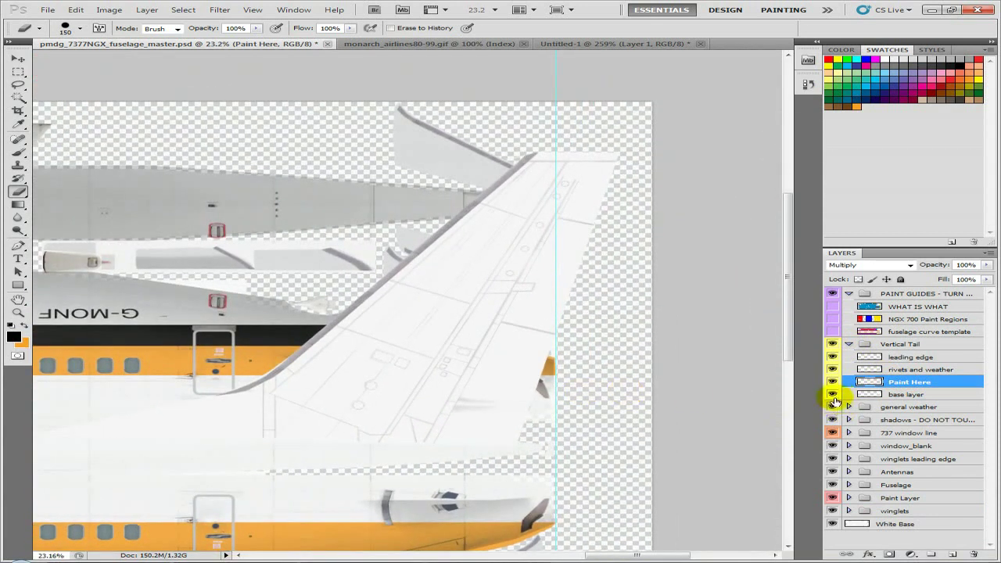
- Hide every group and layer below Vertical Tail, including White Base, and briefly check the tail against the WHAT IS WHAT guide
click(831, 512)
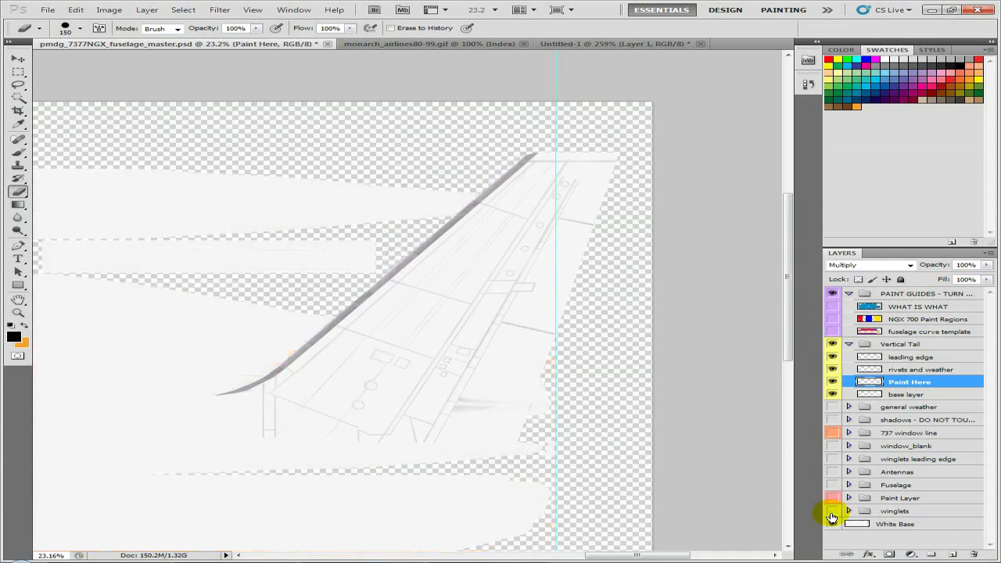
click(833, 525)
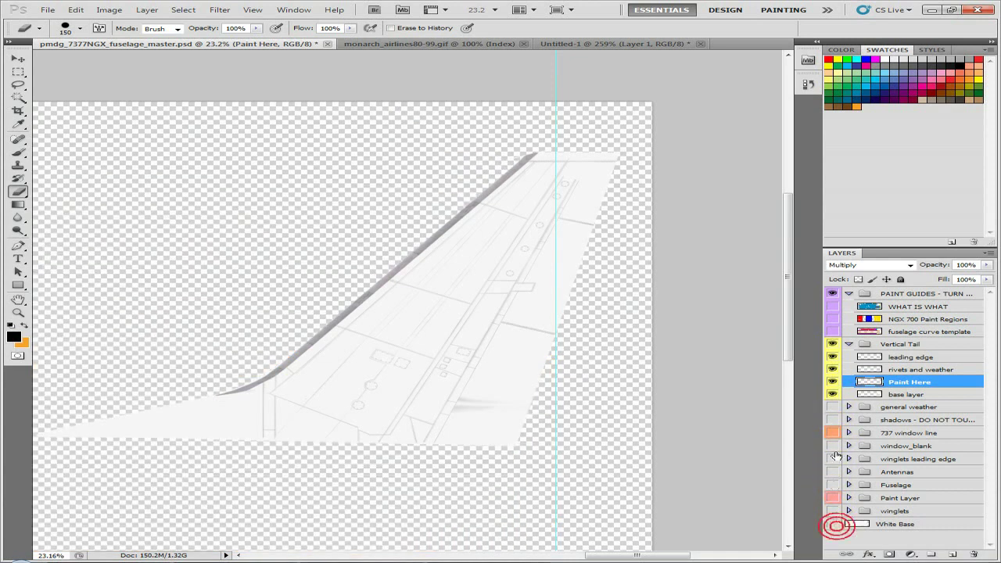
click(830, 307)
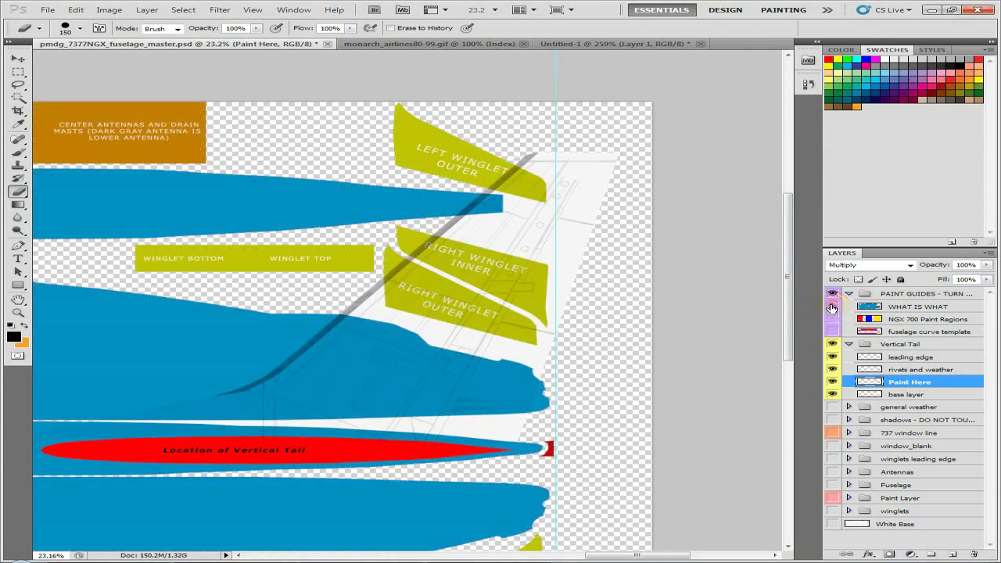
click(831, 307)
drag(502, 326, 502, 329)
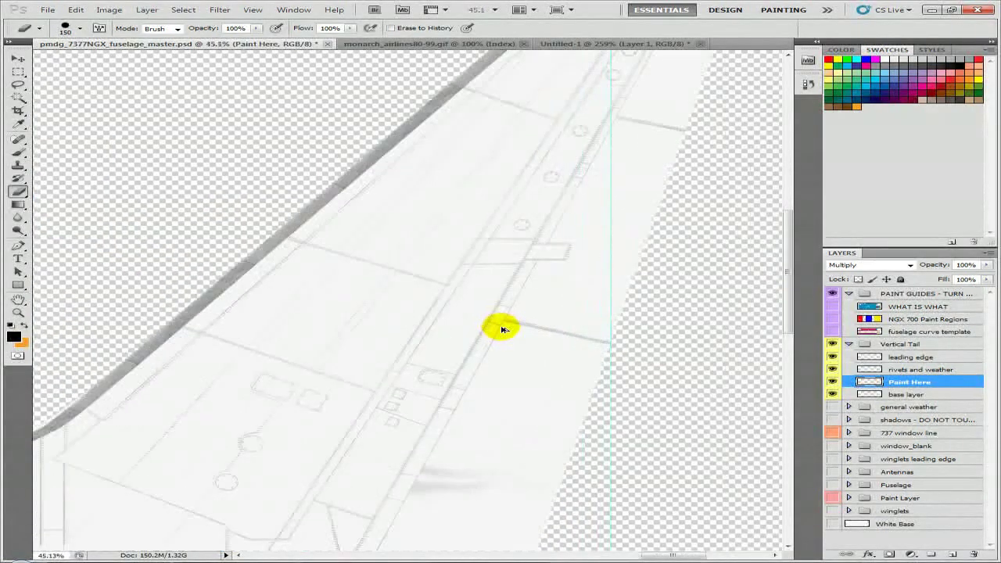
scroll(466, 331, down, 3)
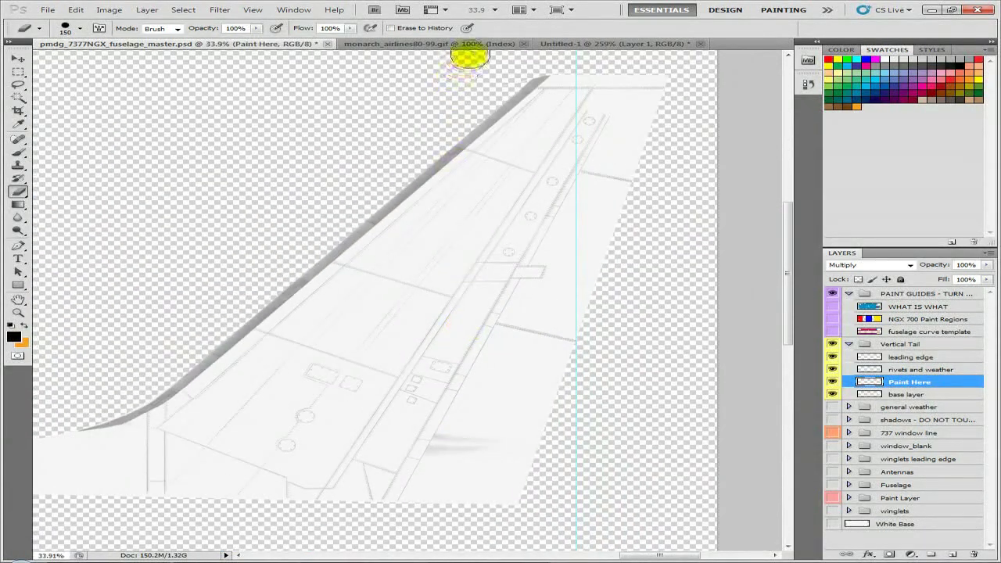
- Close monarch_airlines80-99.gif and copy the crowned M logo from Untitled-1 into the fuselage texture
click(523, 44)
click(462, 45)
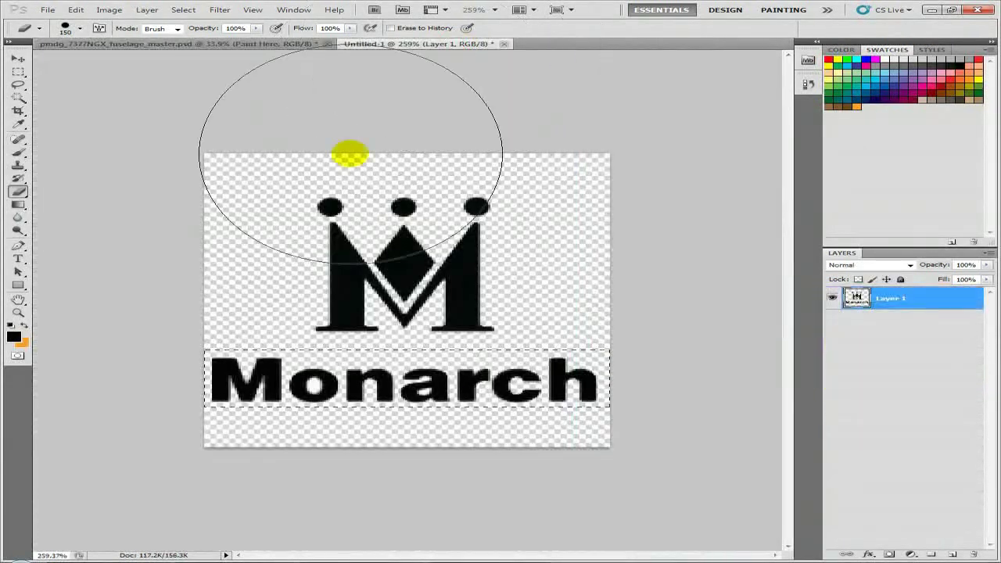
click(18, 71)
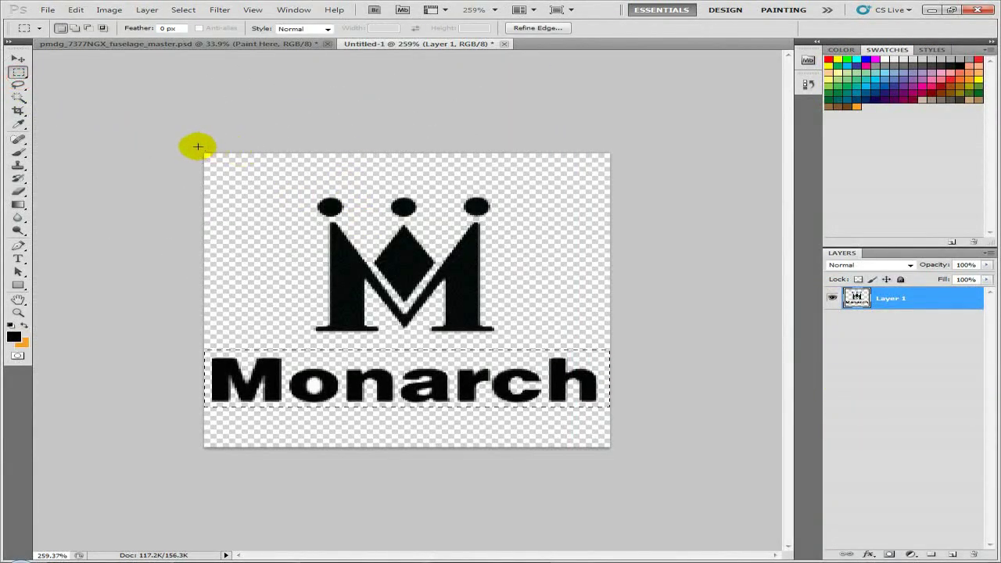
drag(378, 241, 609, 344)
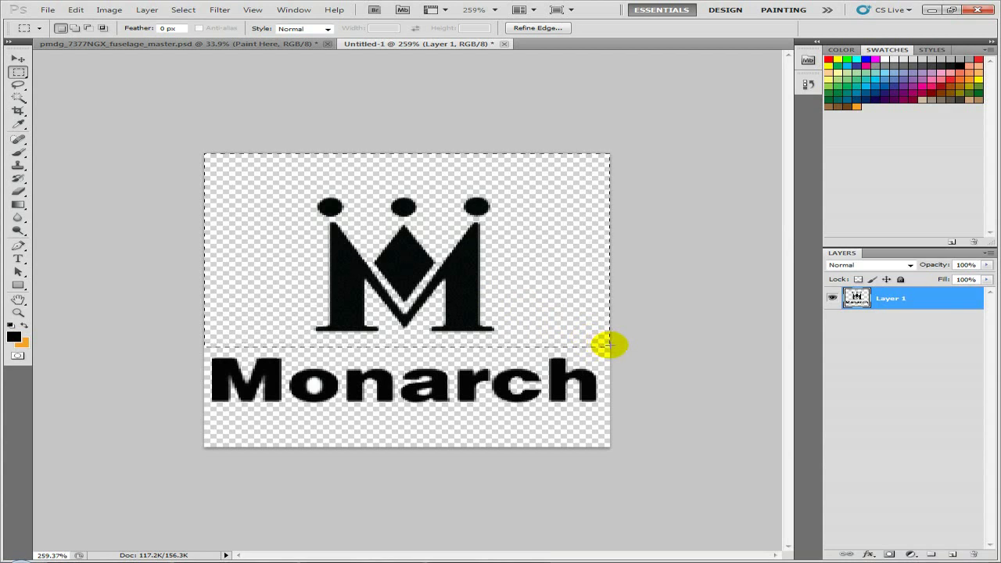
click(259, 43)
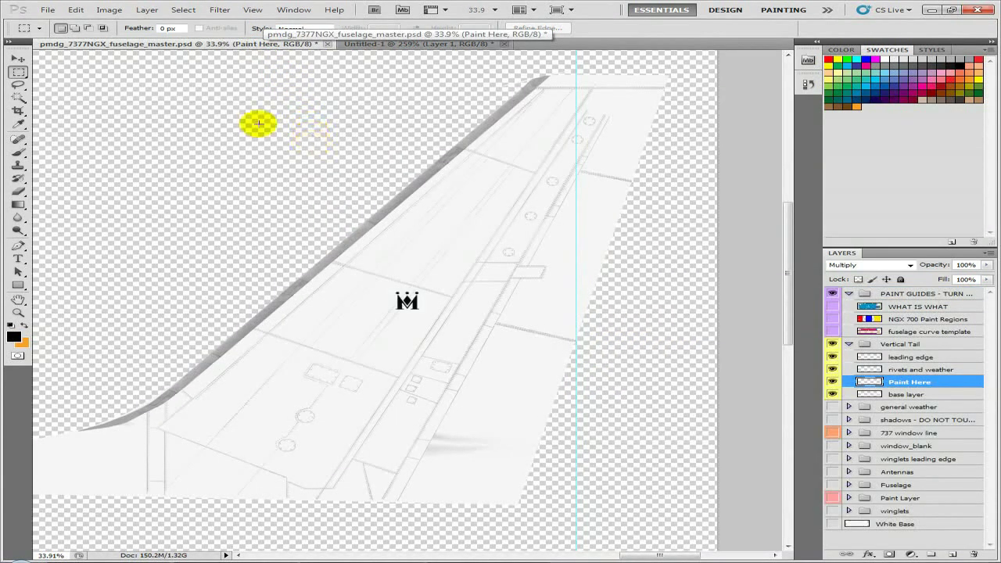
- Enlarge the pasted M logo proportionally to about 839% and place it on the vertical tail
click(18, 59)
key(ctrl+t)
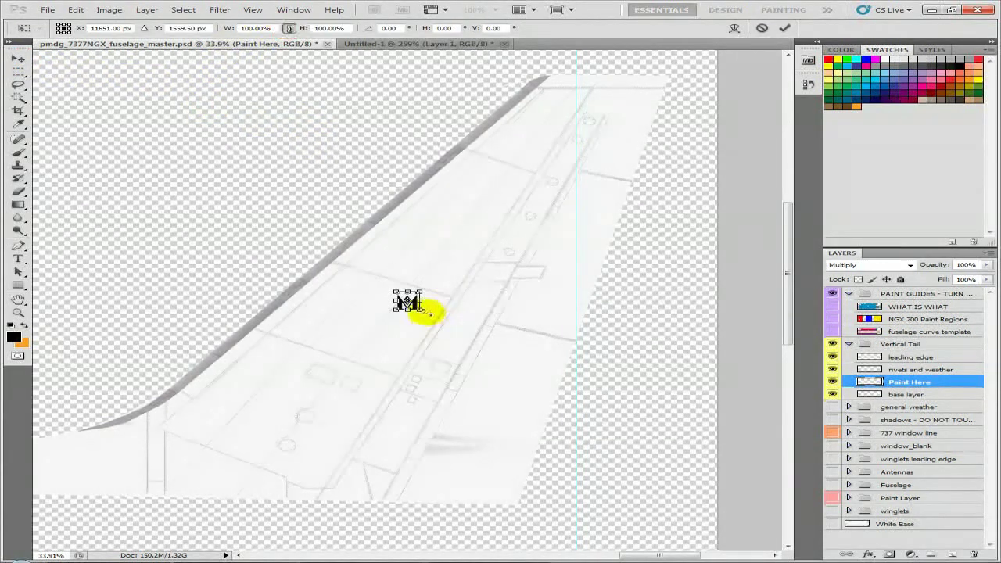
drag(420, 309, 552, 457)
drag(547, 403, 498, 359)
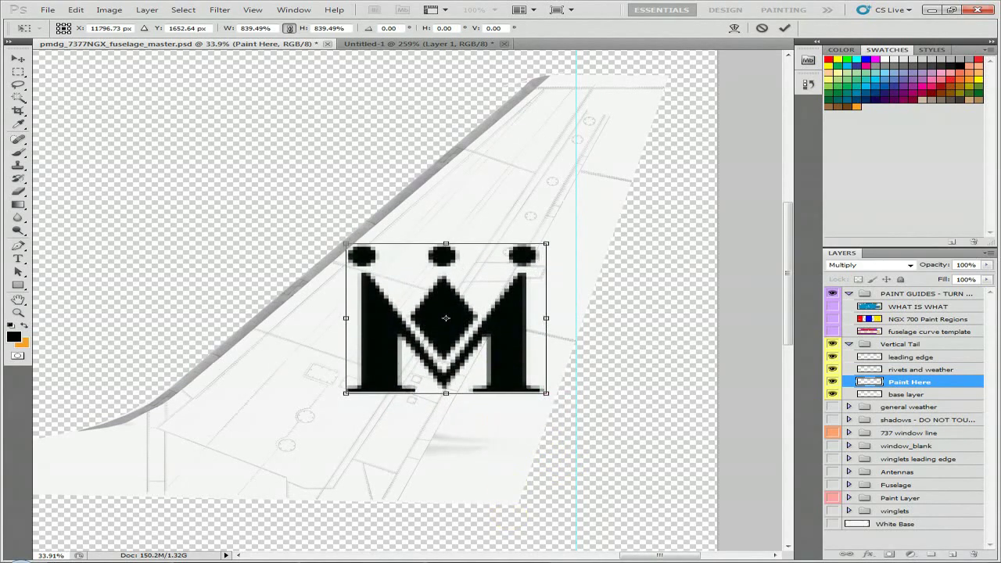
- Examine the size and position of the tail logo in two Monarch reference photos in Windows Photo Viewer
key(alt+Tab)
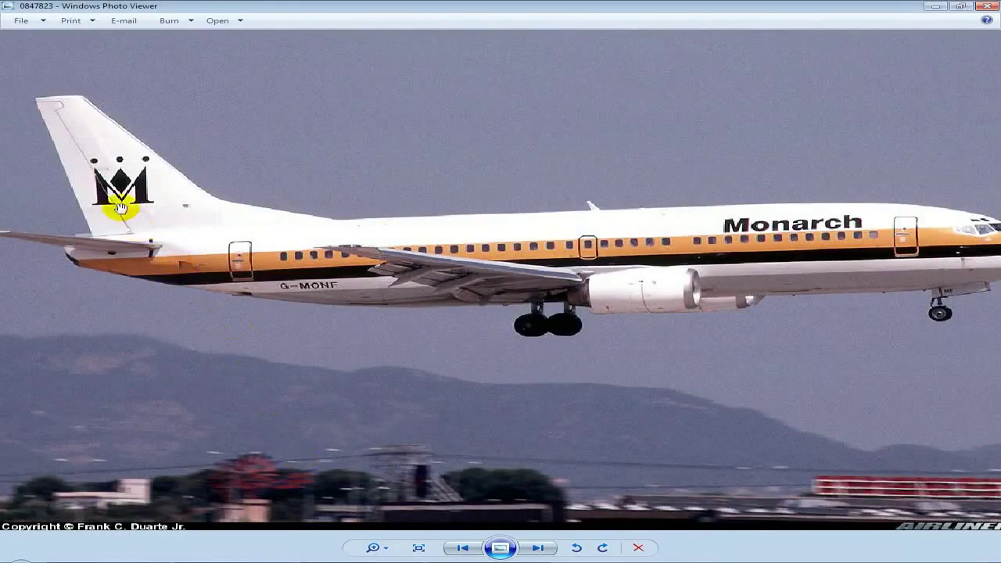
scroll(118, 208, up, 3)
drag(121, 206, 243, 340)
key(Right)
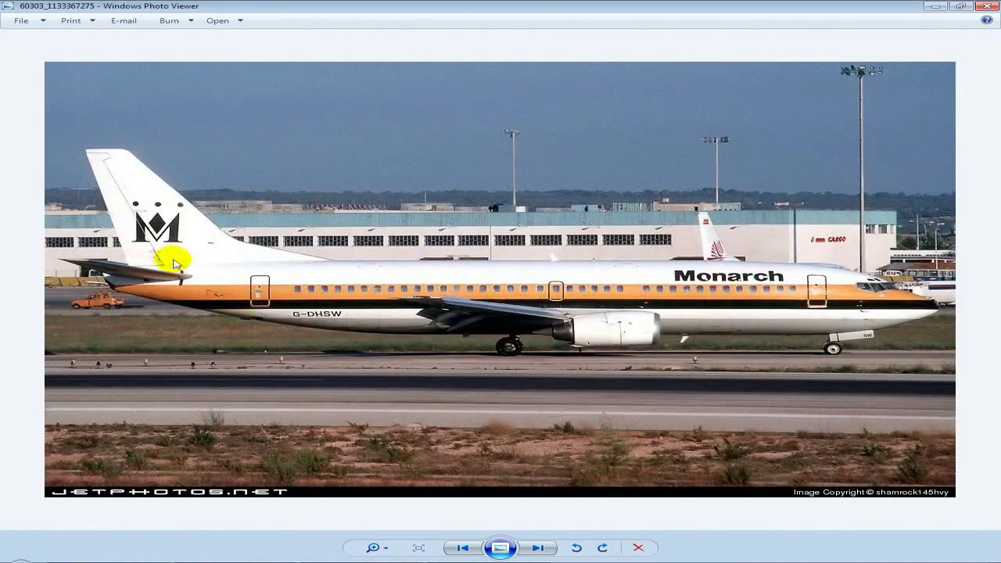
scroll(179, 264, up, 3)
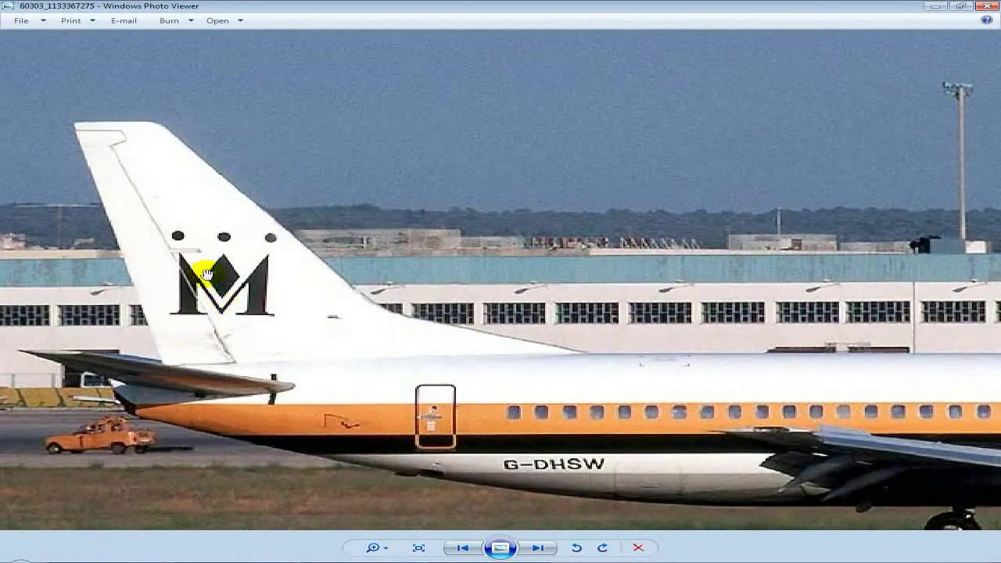
click(210, 559)
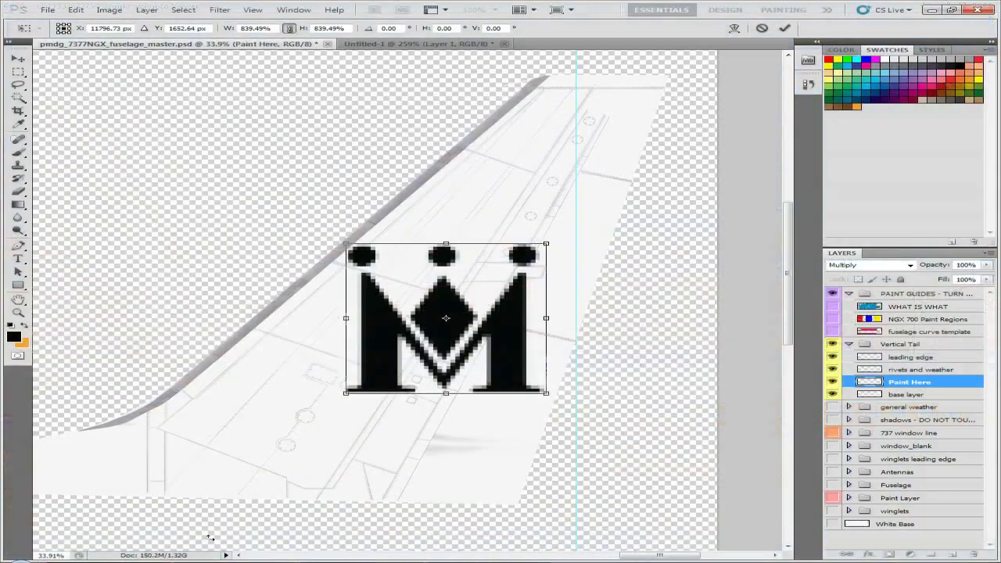
- Try the M logo at about 718% scale, repositioning it on the fin to match the reference photo
scroll(449, 321, up, 3)
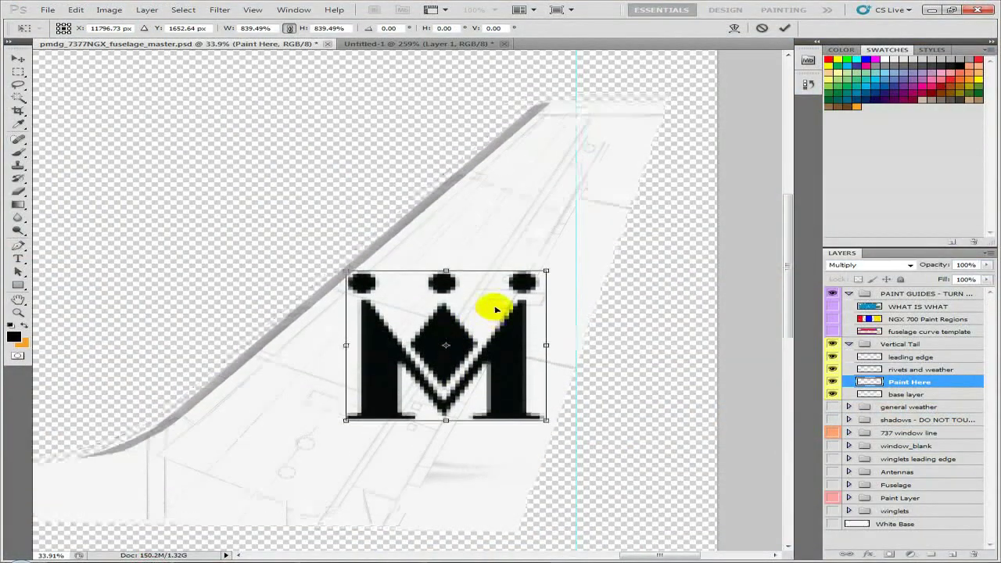
scroll(500, 334, down, 4)
mouse_move(463, 338)
mouse_down()
mouse_move(451, 347)
mouse_move(461, 346)
mouse_up()
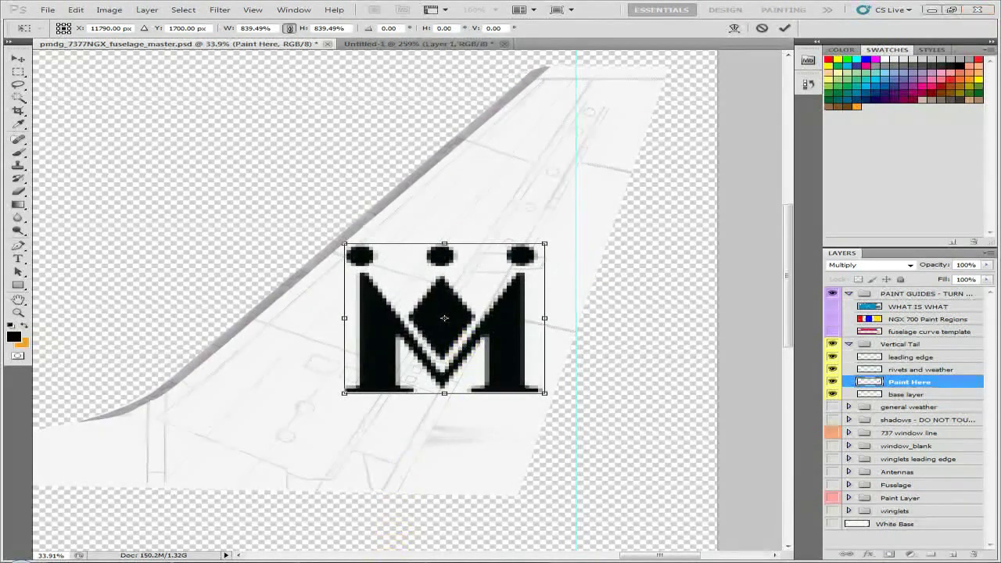
key(alt+Tab)
key(alt+Tab)
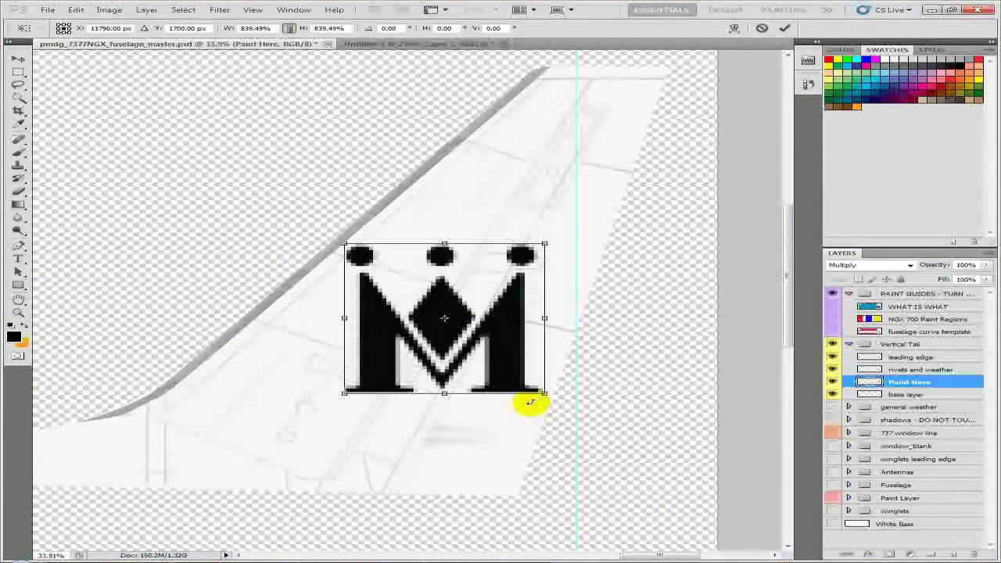
drag(544, 394, 516, 371)
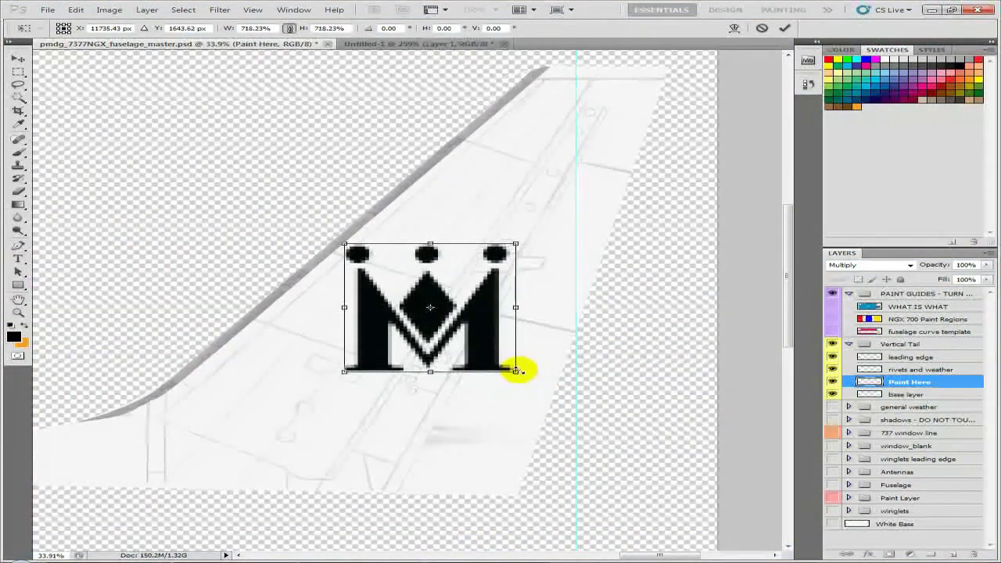
key(alt+Tab)
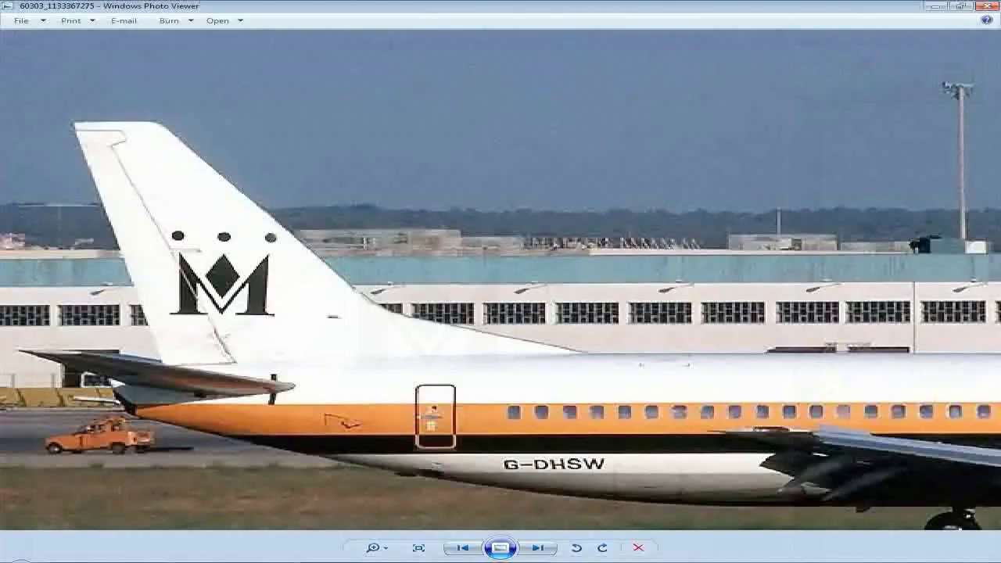
key(alt+Tab)
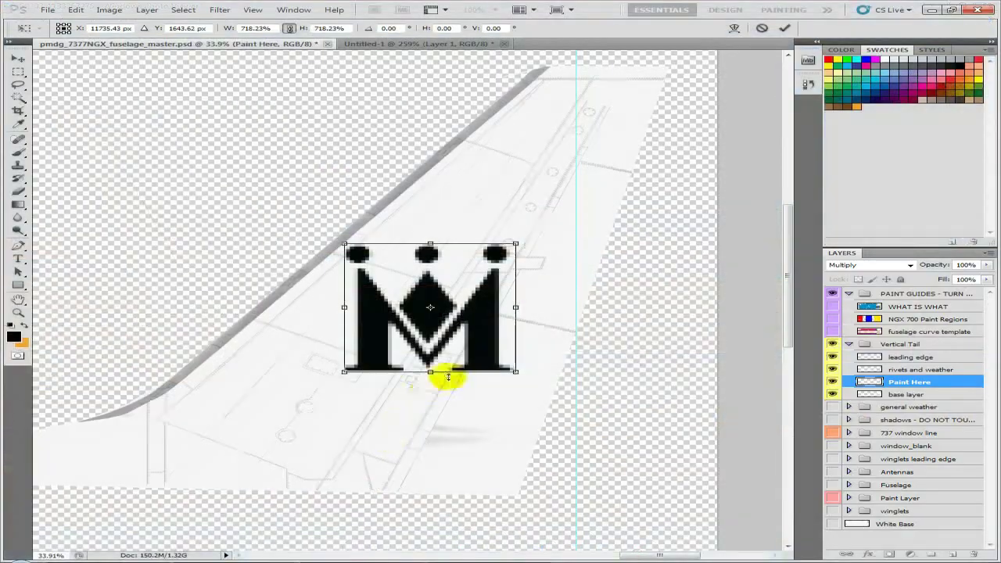
drag(474, 361, 486, 352)
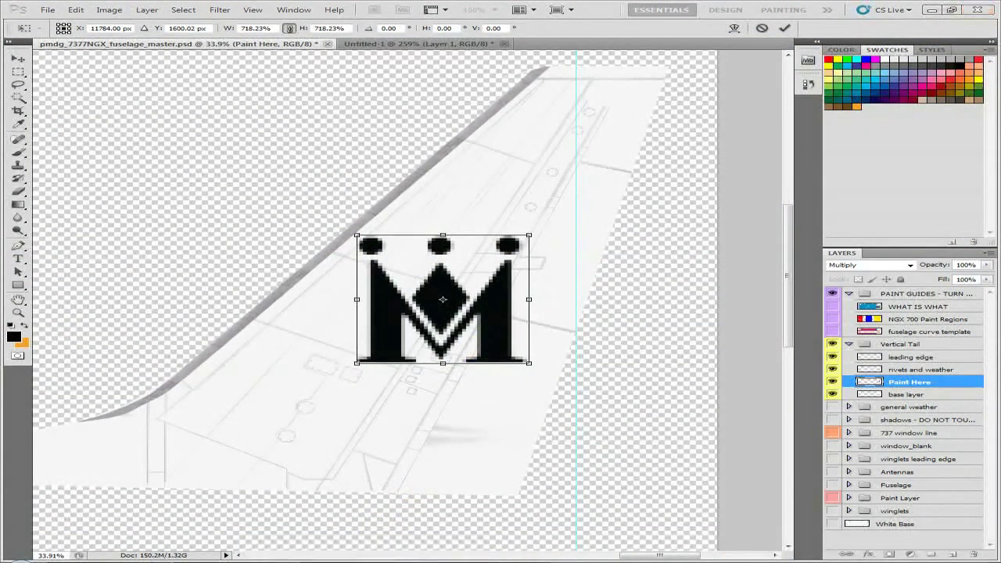
- Recheck the reference photo, scale the M logo to about 817%, shift it toward the fin's trailing edge and apply the transform
key(alt+Tab)
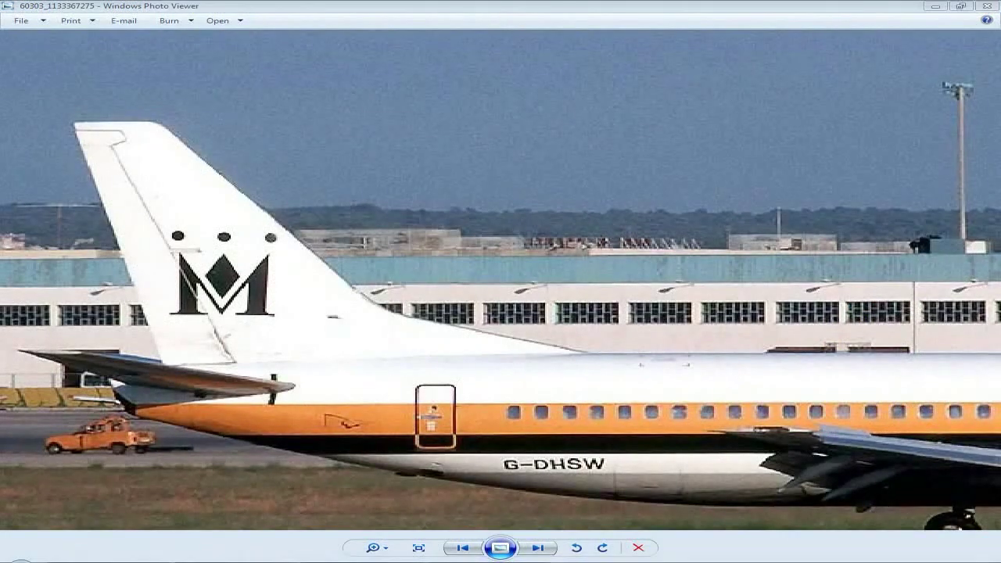
key(alt+Tab)
drag(495, 340, 533, 389)
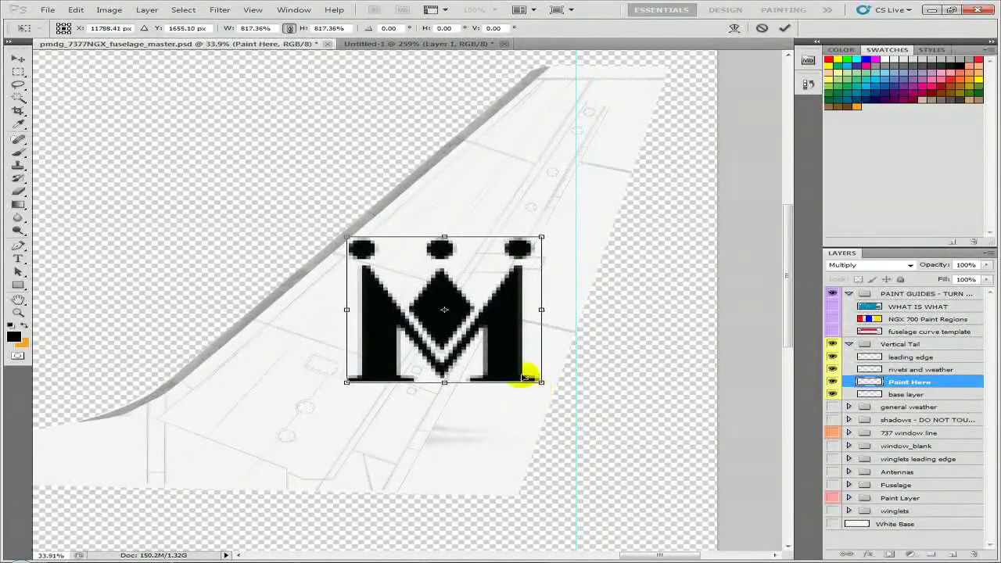
mouse_move(514, 355)
mouse_down()
mouse_move(503, 378)
mouse_move(520, 353)
mouse_up()
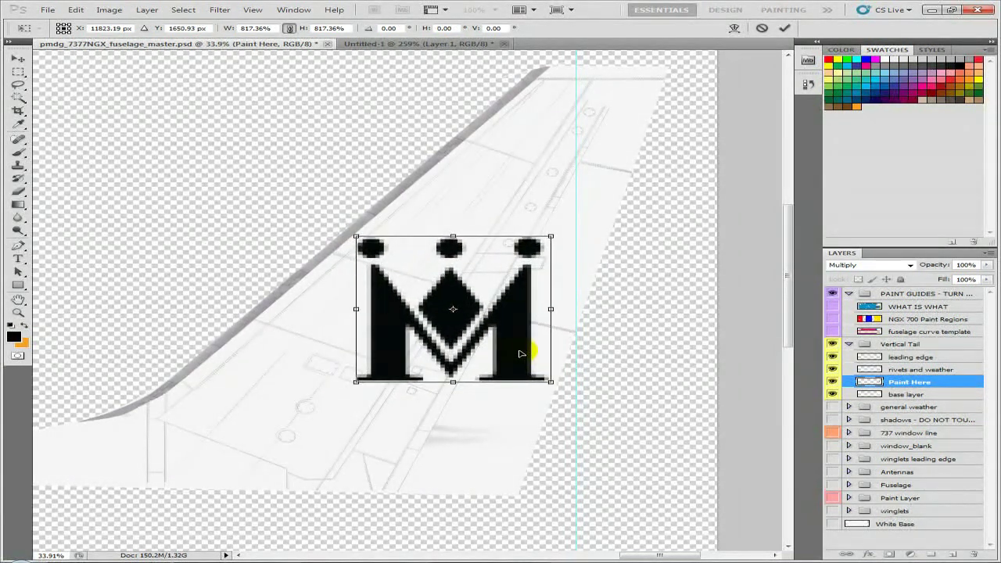
key(Return)
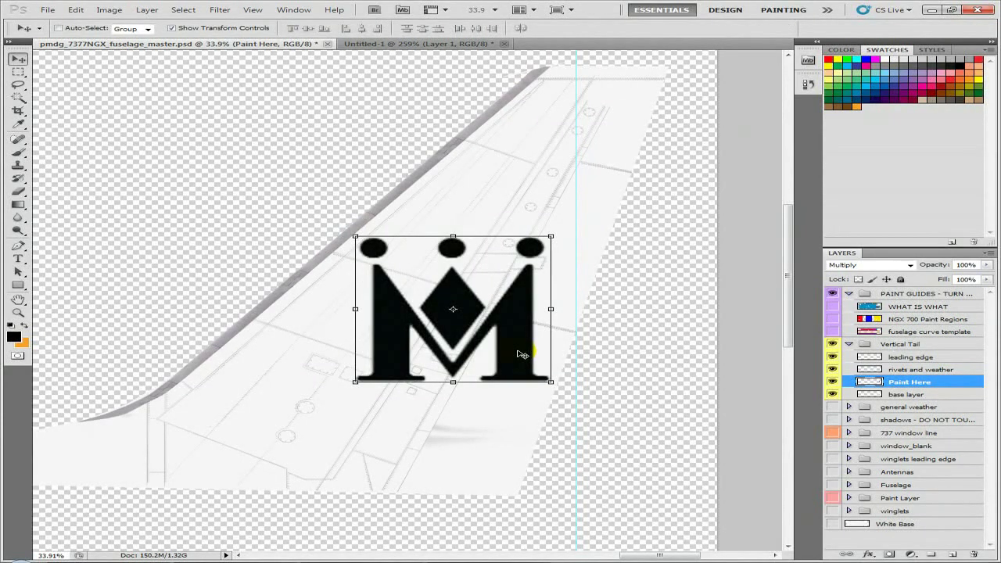
- Nudge the M logo slightly toward the fin's leading edge and switch to the Rectangular Marquee tool
key(Left)
key(Left)
key(Left)
key(Left)
key(Left)
key(Left)
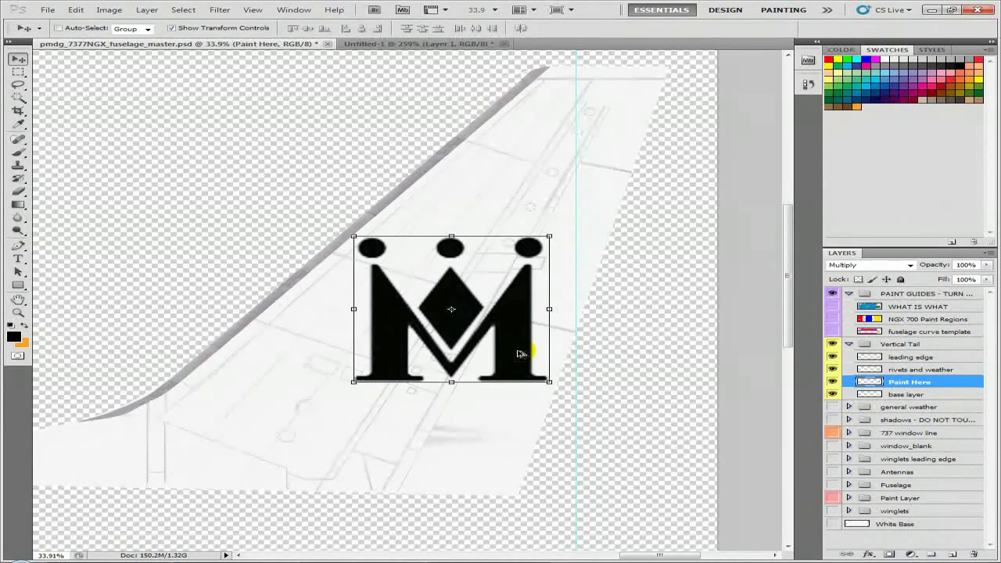
scroll(519, 354, down, 5)
scroll(532, 355, up, 3)
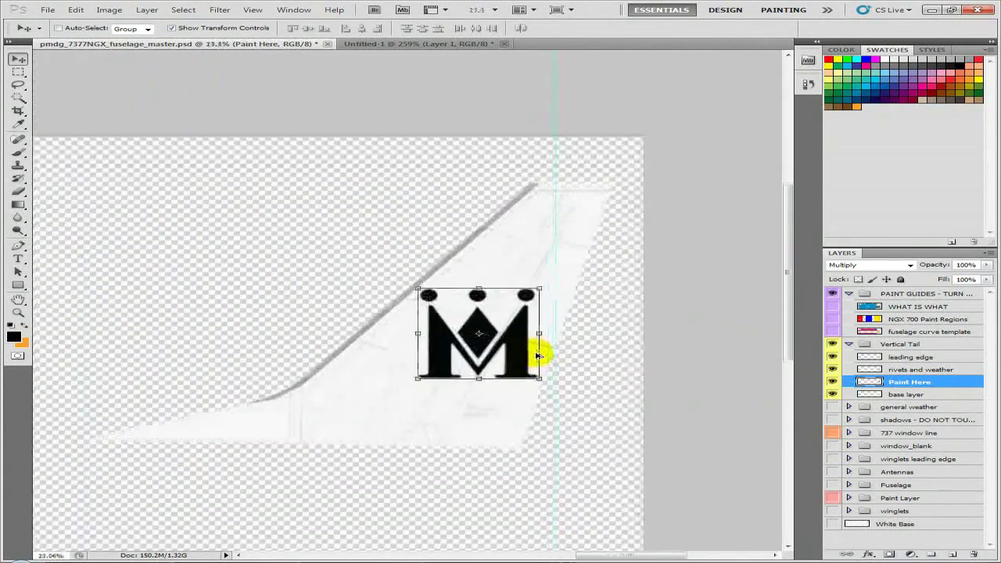
drag(557, 359, 534, 331)
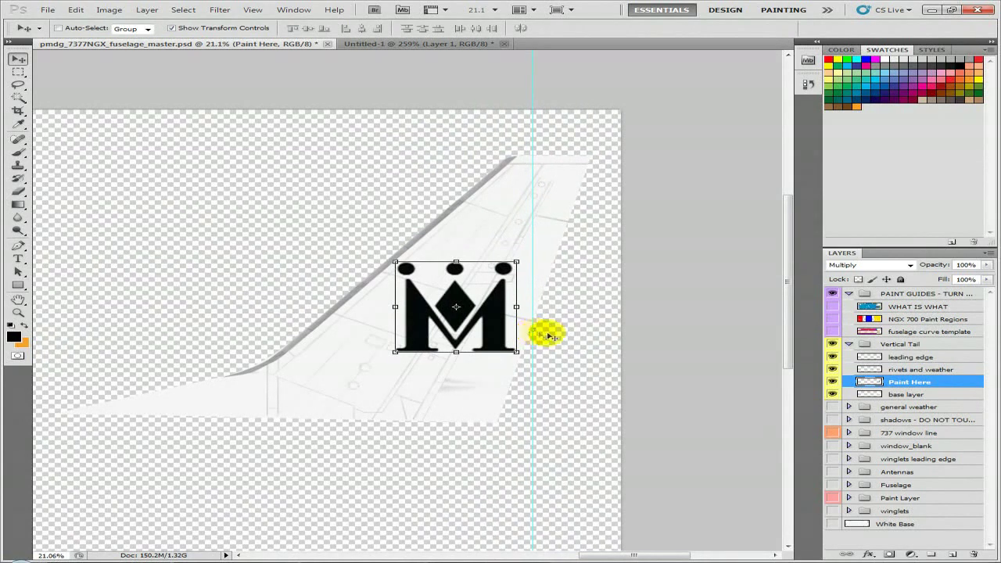
click(18, 72)
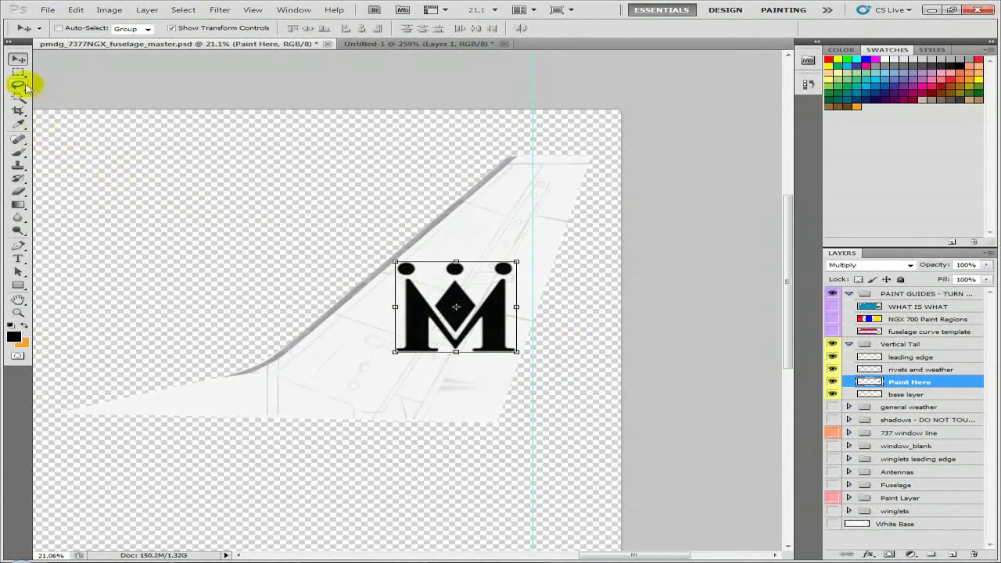
click(165, 137)
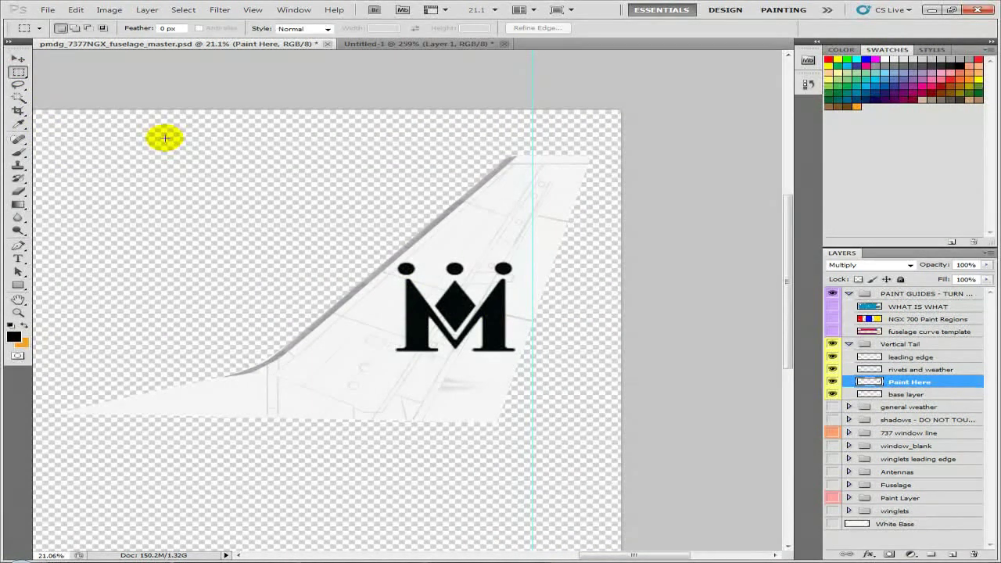